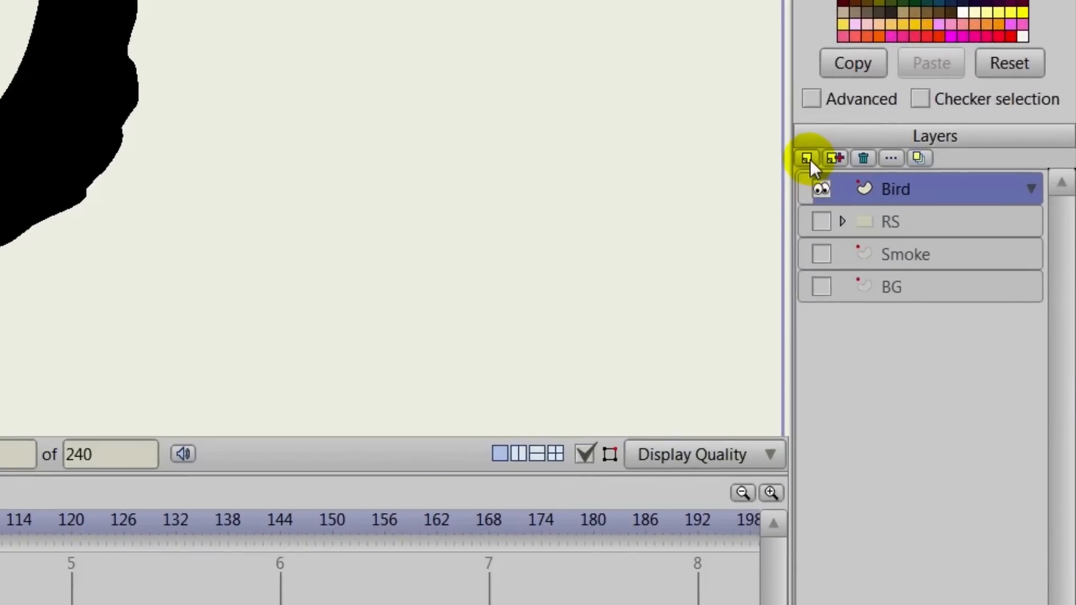
# Step: Add a bone layer named Bird above the Bird vector layer and nest the vector layer inside it
pyautogui.click(937, 324)
pyautogui.click(852, 271)
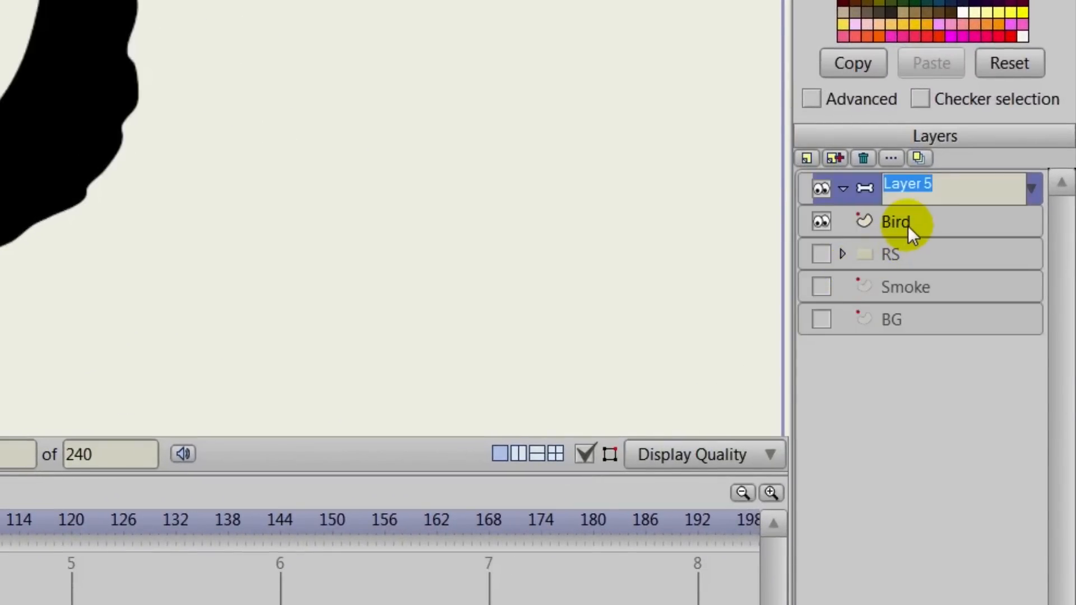
pyautogui.write('Bird')
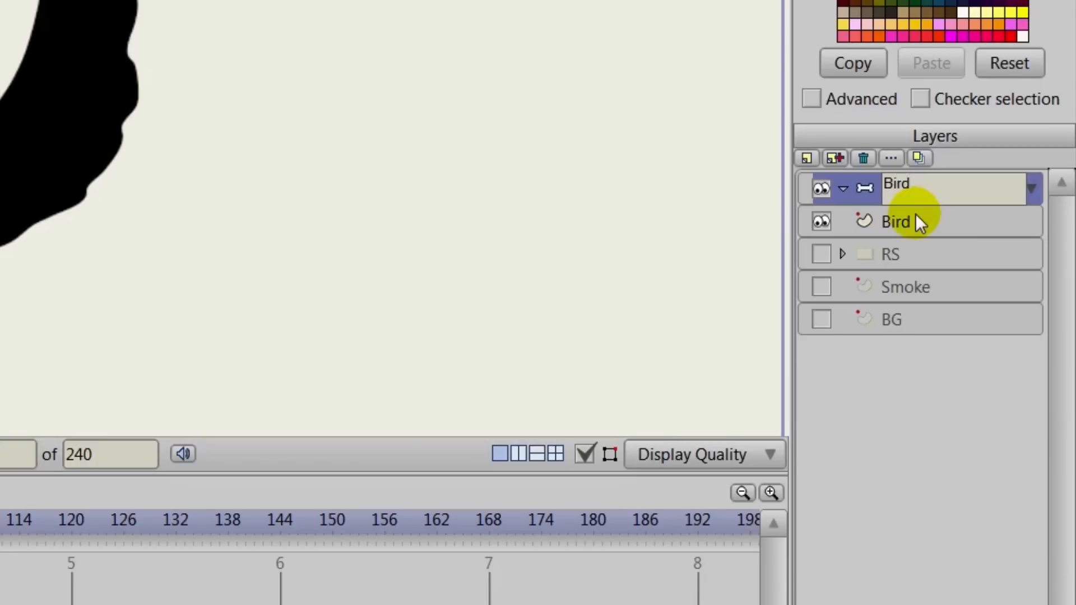
pyautogui.press('Return')
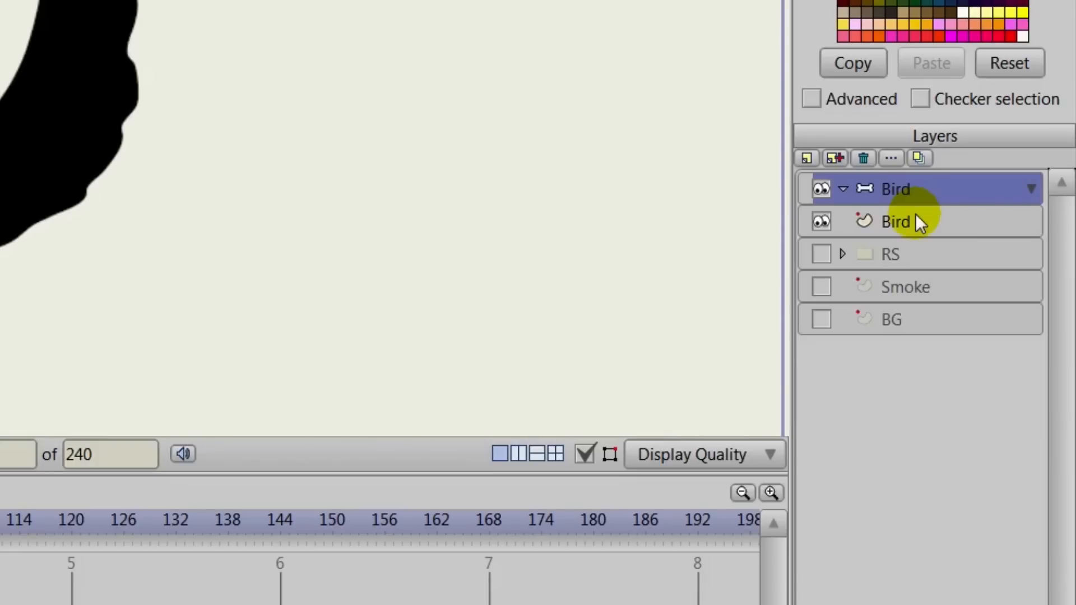
pyautogui.click(919, 231)
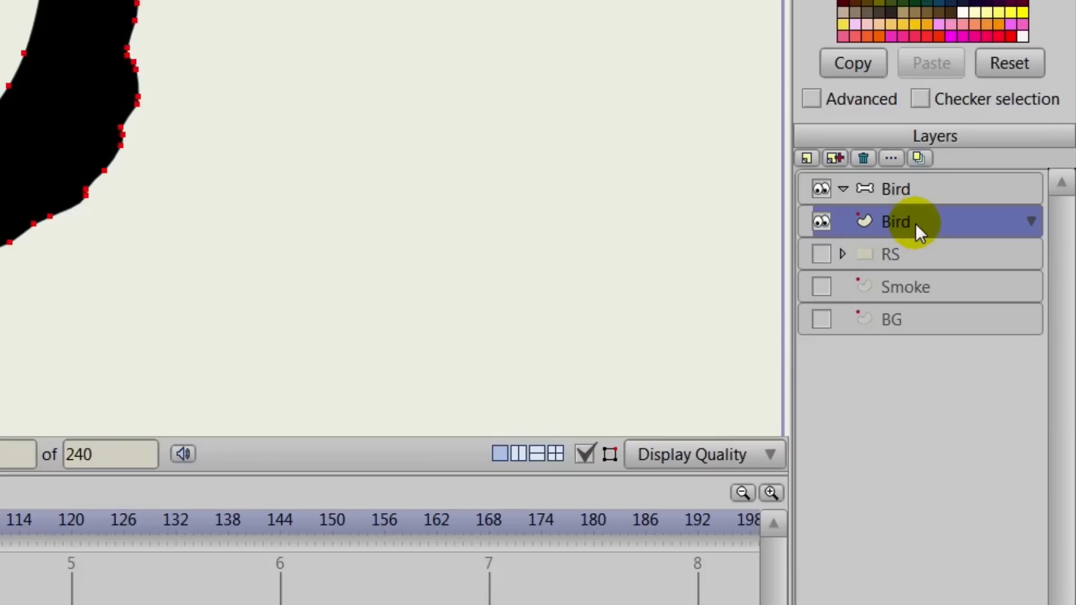
pyautogui.moveTo(915, 223); pyautogui.dragTo(913, 199)
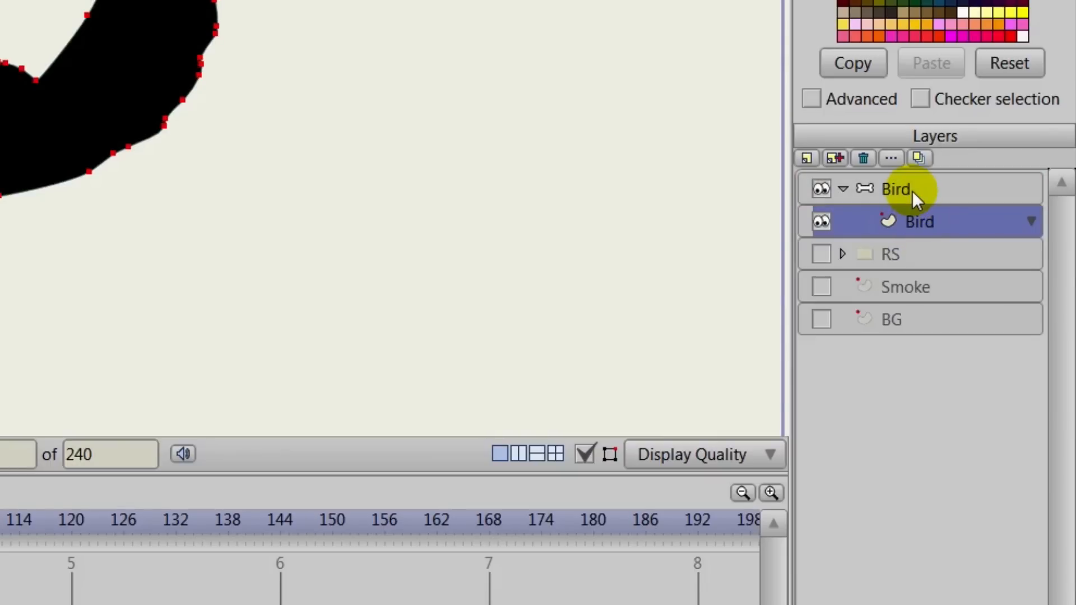
# Step: Move the Bird bone layer with the layer transform to about X -0.03, Y 0.07
pyautogui.scroll(-5, 415, 188)
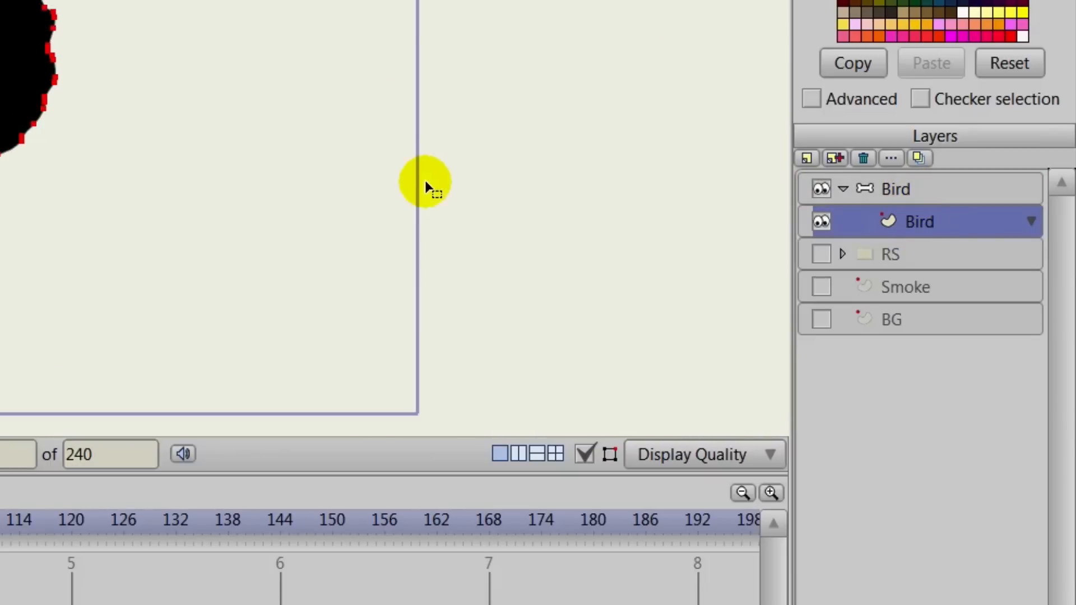
pyautogui.moveTo(425, 180); pyautogui.dragTo(555, 153)
pyautogui.click(897, 185)
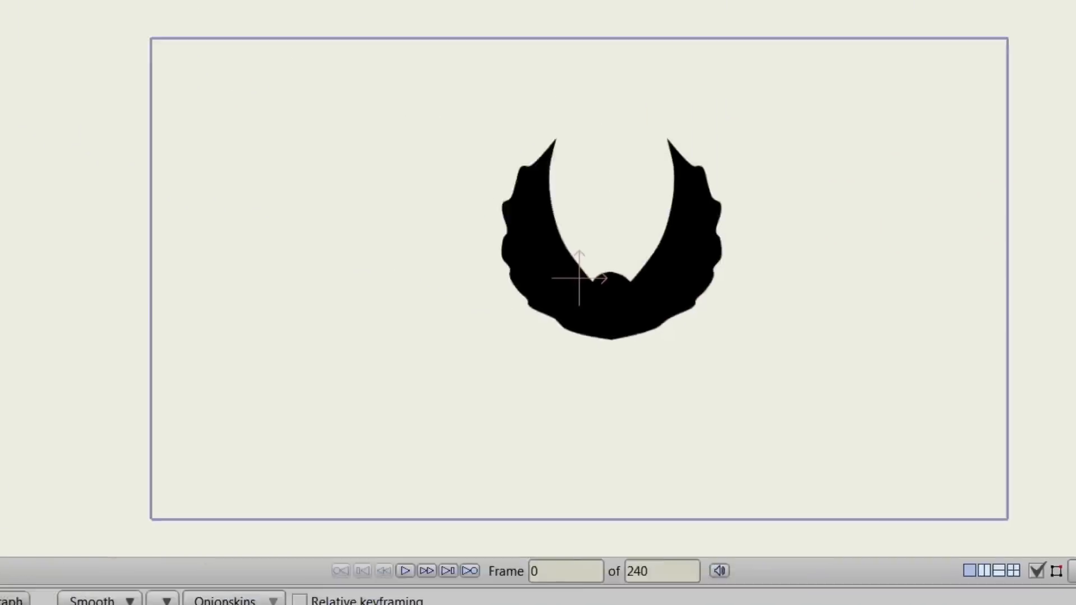
pyautogui.click(11, 157)
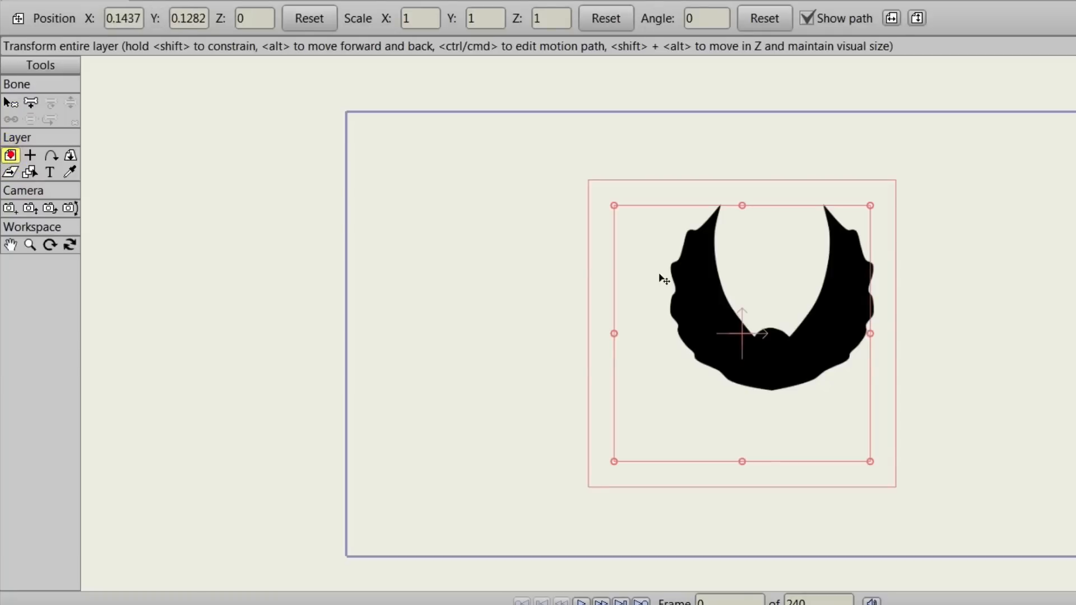
pyautogui.moveTo(762, 295); pyautogui.dragTo(746, 314)
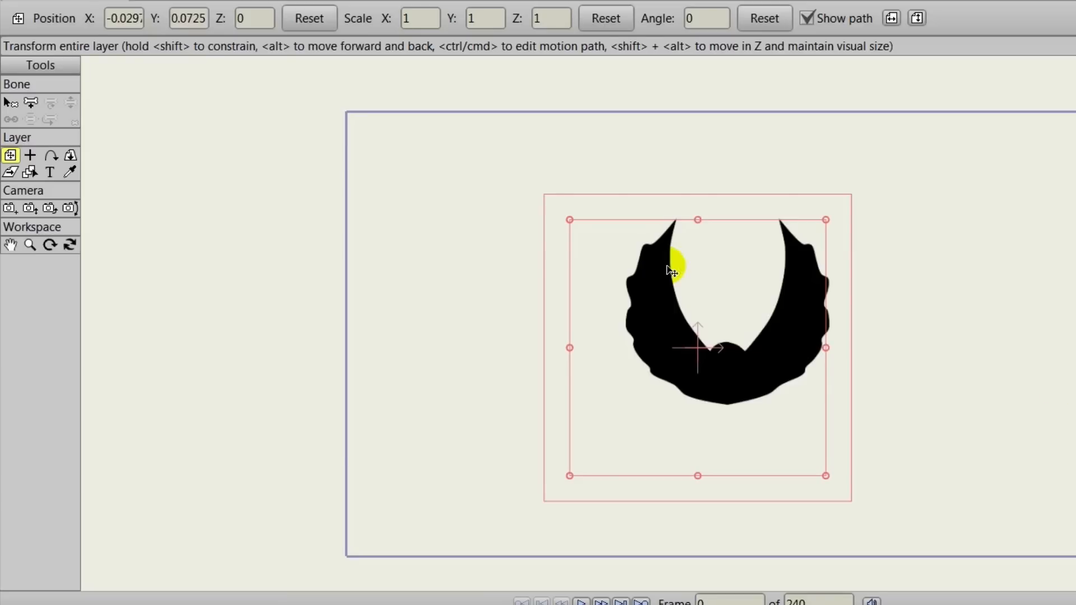
# Step: Add a short vertical bone running from just below the bird's tail up into the middle of its body
pyautogui.click(26, 104)
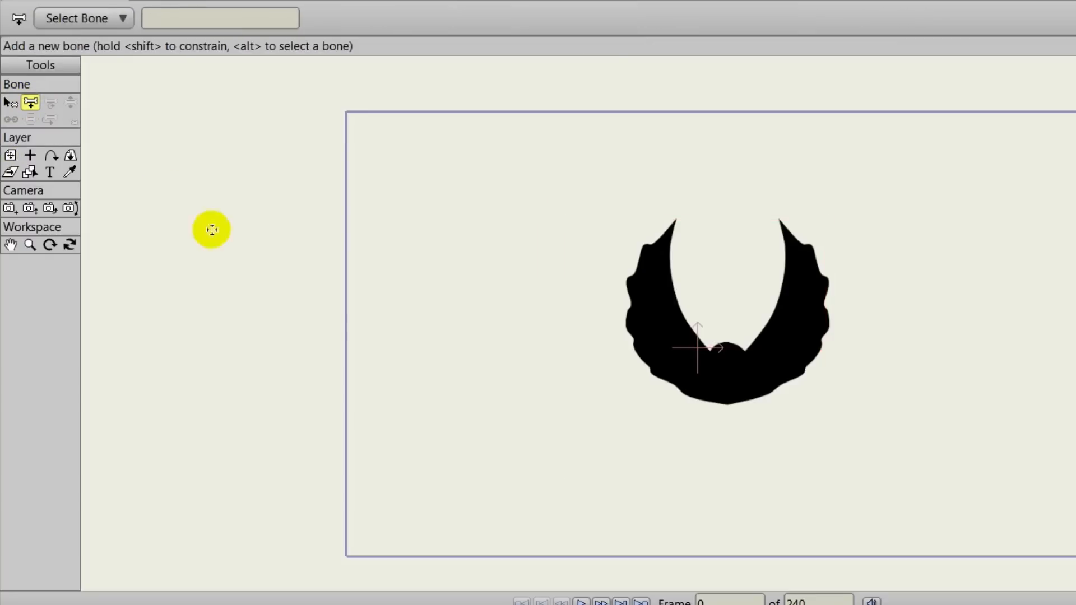
pyautogui.scroll(1, 725, 452)
pyautogui.scroll(1, 725, 451)
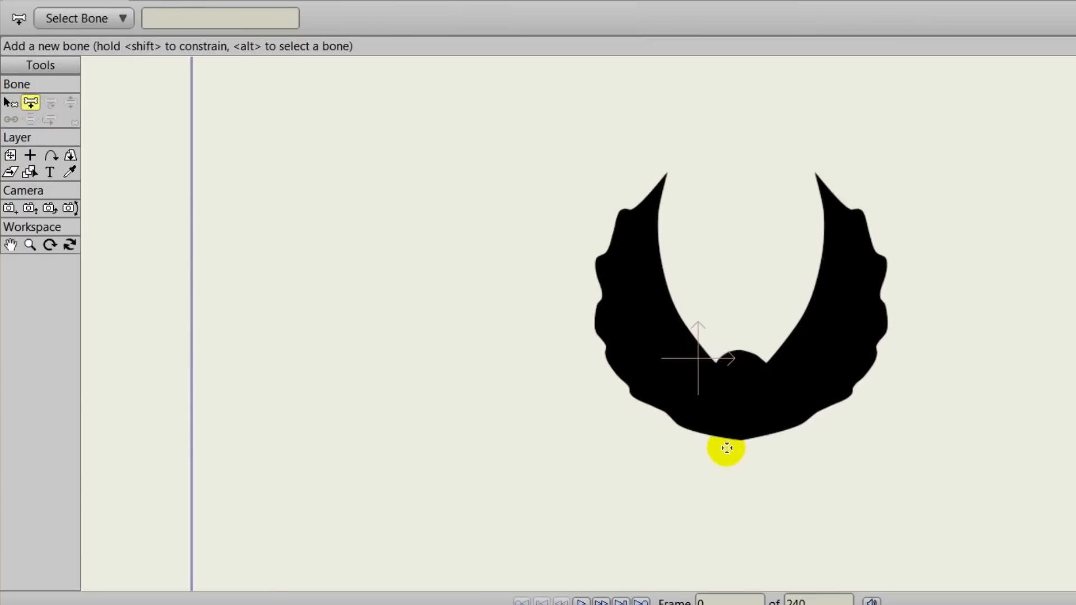
pyautogui.moveTo(728, 447); pyautogui.dragTo(737, 465)
pyautogui.moveTo(731, 426); pyautogui.dragTo(739, 390)
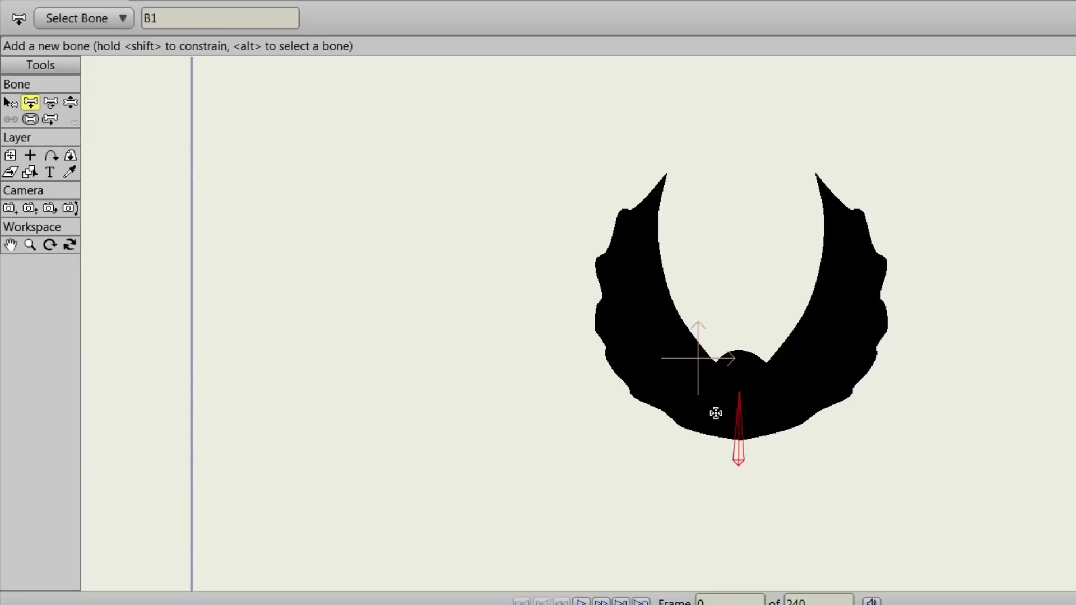
# Step: Add a two-bone chain along each wing, from the body to the wing tip, with both chains parented to the body bone
pyautogui.moveTo(715, 413); pyautogui.dragTo(637, 176)
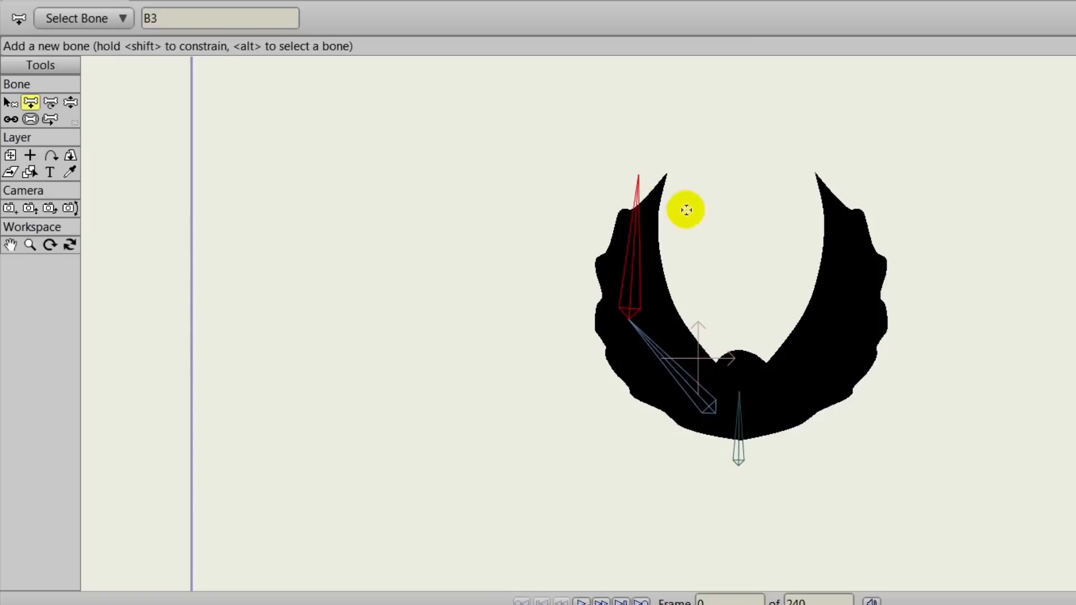
pyautogui.keyDown('alt'); pyautogui.click(739, 426); pyautogui.keyUp('alt')
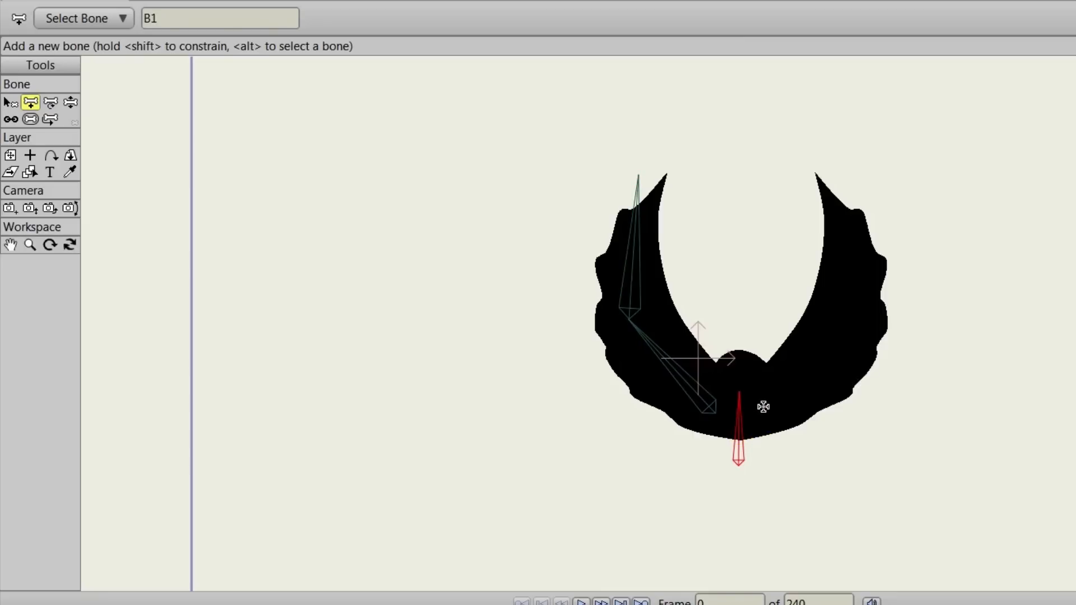
pyautogui.moveTo(763, 407); pyautogui.dragTo(846, 184)
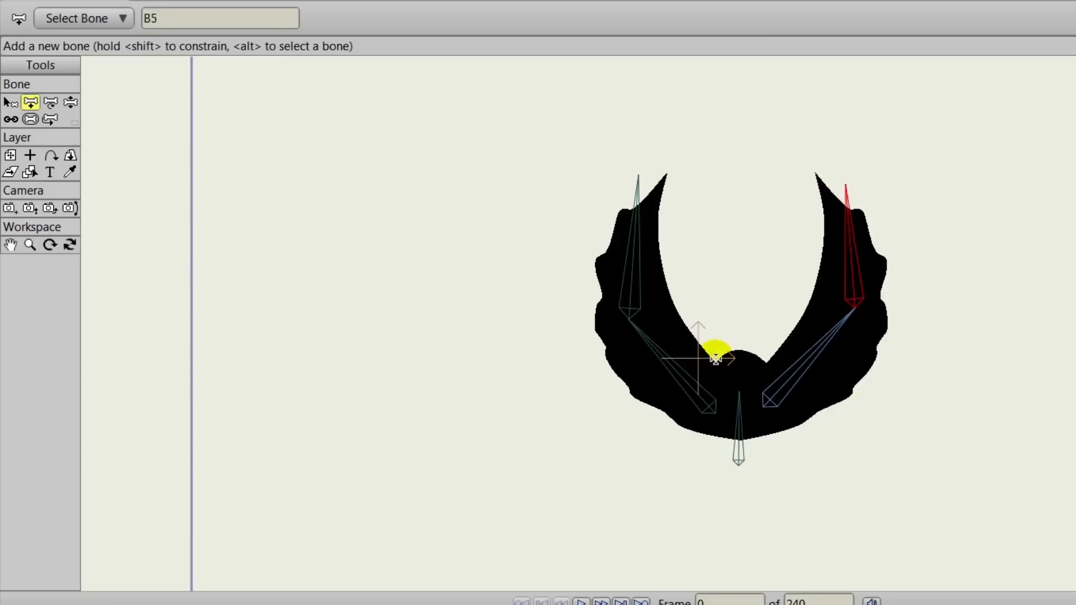
# Step: Show the bone strength regions and test the rig by swinging both wings downward with the Manipulate Bones tool
pyautogui.click(30, 118)
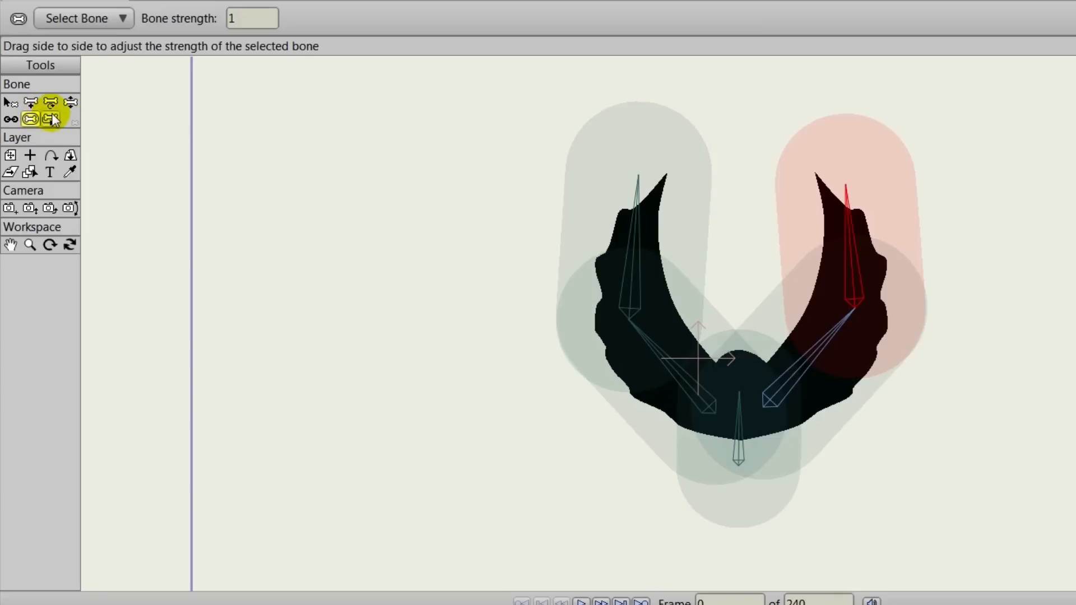
pyautogui.click(72, 102)
pyautogui.click(717, 351)
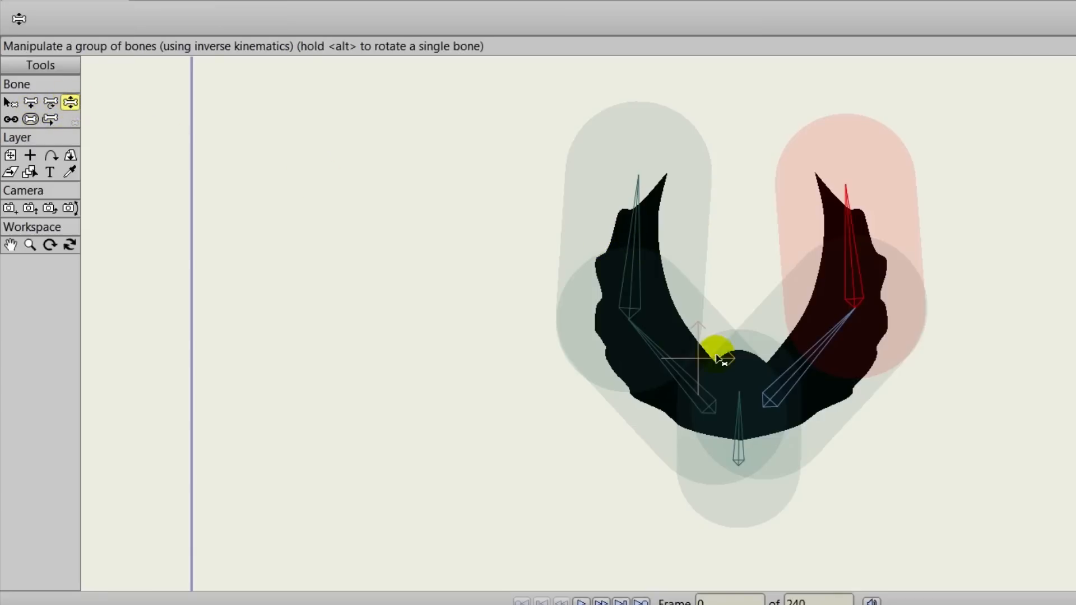
pyautogui.moveTo(653, 348); pyautogui.dragTo(613, 430)
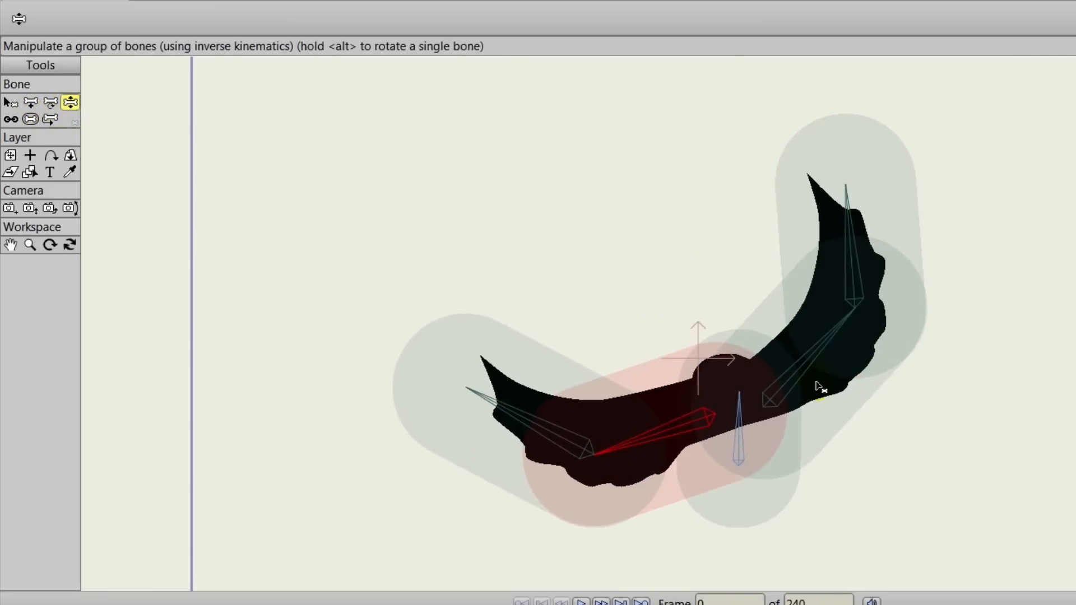
pyautogui.moveTo(822, 362); pyautogui.dragTo(777, 480)
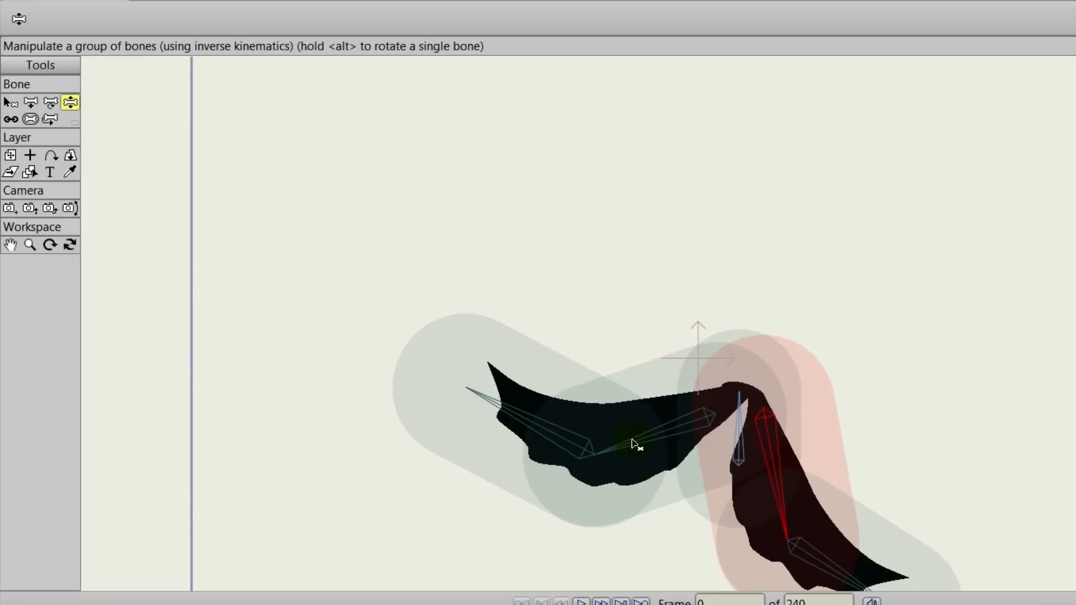
pyautogui.moveTo(633, 445); pyautogui.dragTo(682, 490)
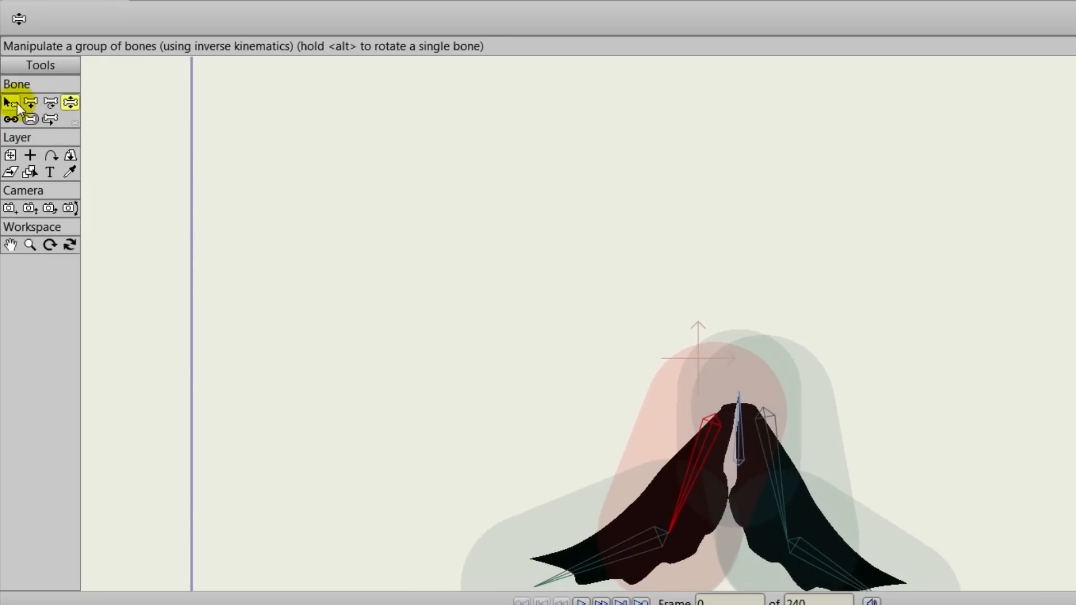
pyautogui.click(10, 103)
# Step: Reduce all bone strengths, to about 0.29 for the left outer wing bone and 0.25 for both inner wing bones, including the right outer and body bones
pyautogui.click(30, 119)
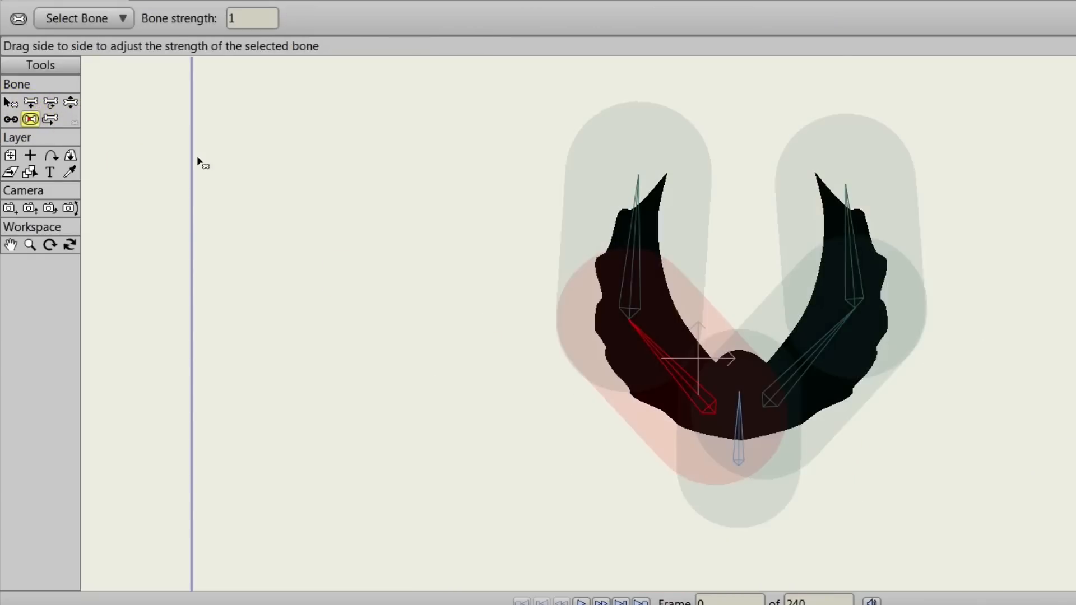
pyautogui.moveTo(638, 281); pyautogui.dragTo(548, 278)
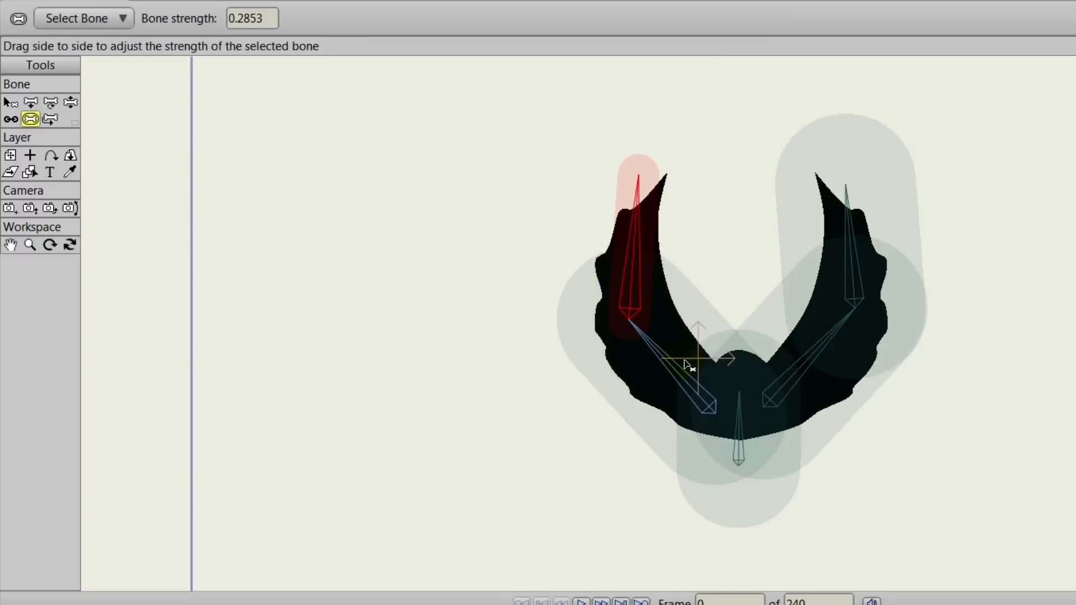
pyautogui.moveTo(689, 365); pyautogui.dragTo(583, 372)
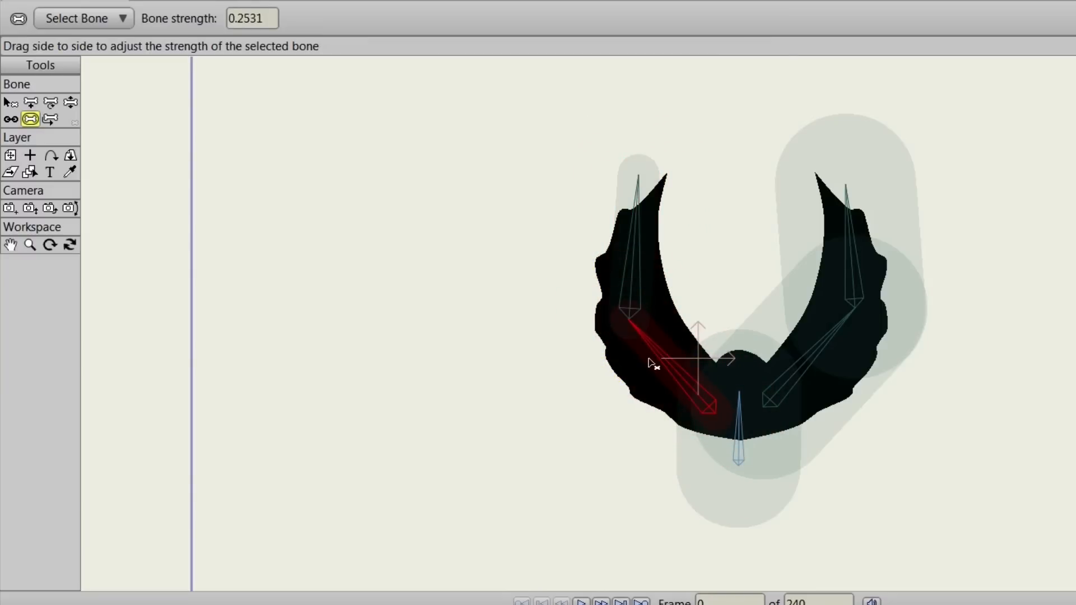
pyautogui.moveTo(832, 343); pyautogui.dragTo(745, 340)
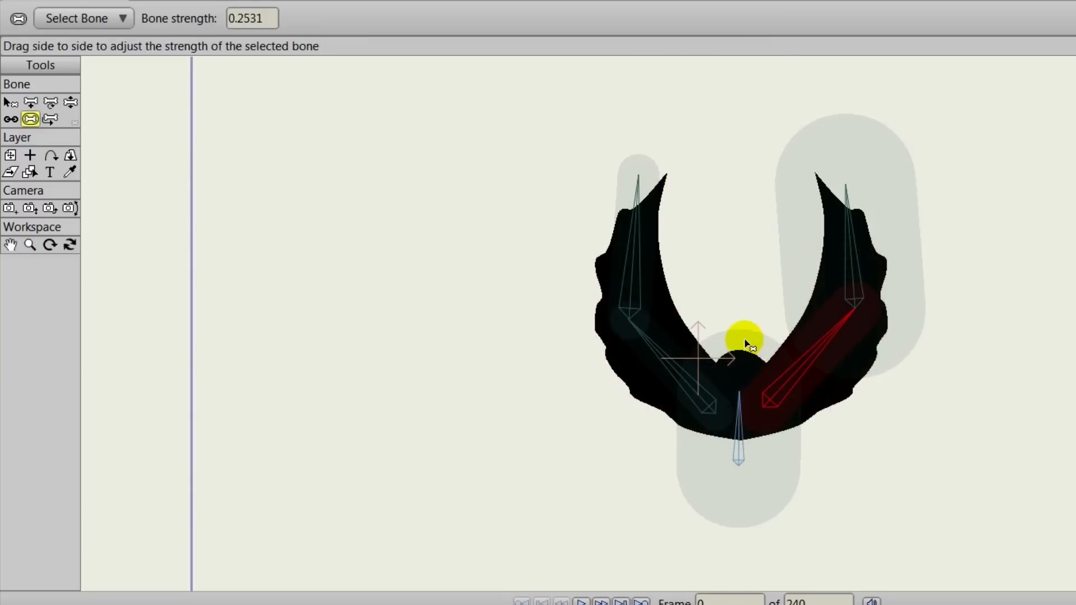
pyautogui.click(849, 264)
pyautogui.moveTo(836, 264); pyautogui.dragTo(753, 257)
pyautogui.moveTo(740, 431); pyautogui.dragTo(93, 71)
# Step: Bend both wings into a downstroke with the Manipulate Bones tool to examine how the reduced strengths deform the shape
pyautogui.click(70, 102)
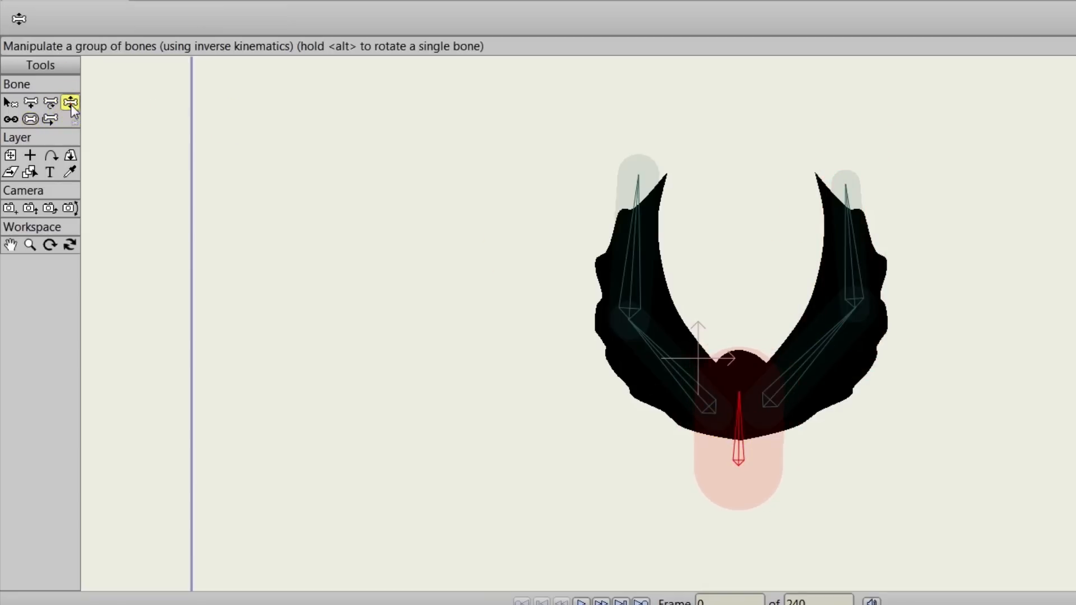
pyautogui.moveTo(658, 354); pyautogui.dragTo(617, 603)
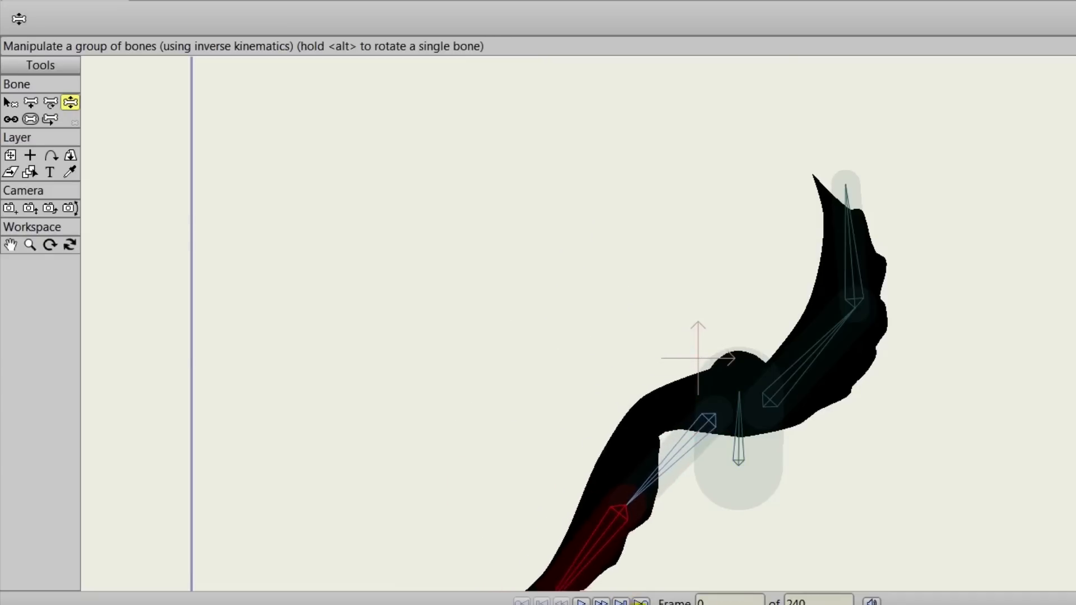
pyautogui.click(825, 385)
pyautogui.moveTo(825, 384); pyautogui.dragTo(838, 600)
pyautogui.moveTo(796, 486); pyautogui.dragTo(843, 390)
pyautogui.moveTo(865, 449); pyautogui.dragTo(960, 427)
pyautogui.moveTo(646, 394); pyautogui.dragTo(633, 383)
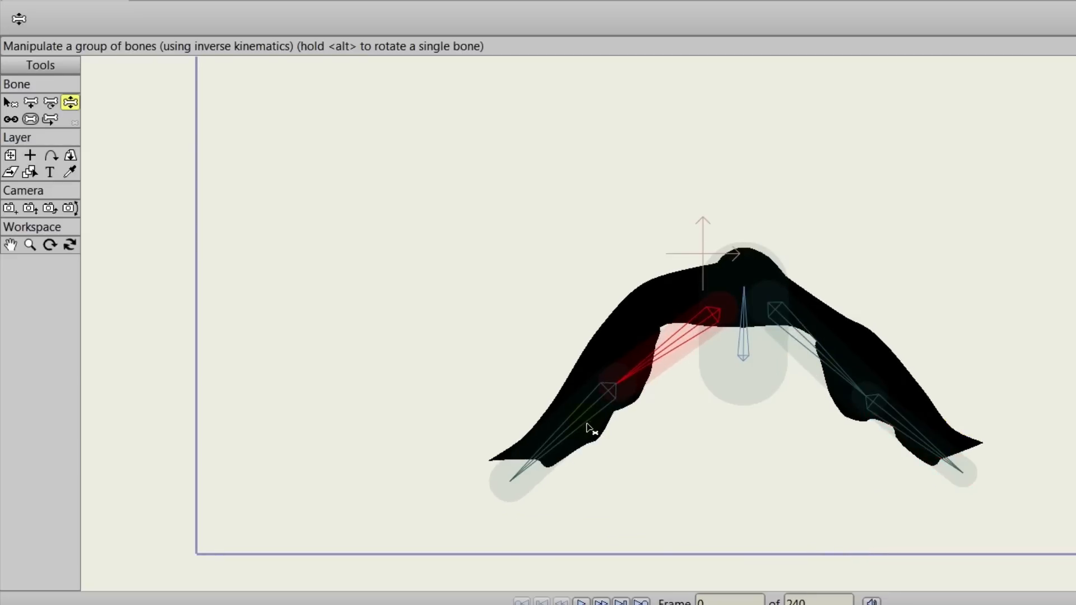
pyautogui.moveTo(584, 424); pyautogui.dragTo(554, 395)
pyautogui.click(642, 361)
pyautogui.moveTo(646, 366); pyautogui.dragTo(701, 413)
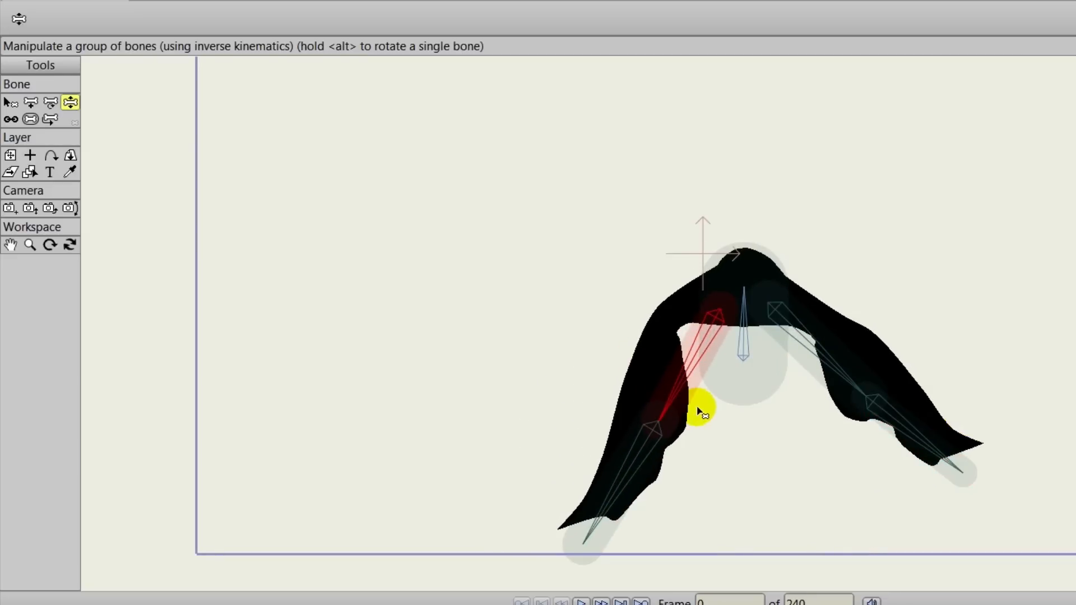
# Step: Increase the strength of the inner and outer bones in both wings, setting the right inner wing bone to about 0.46
pyautogui.click(34, 116)
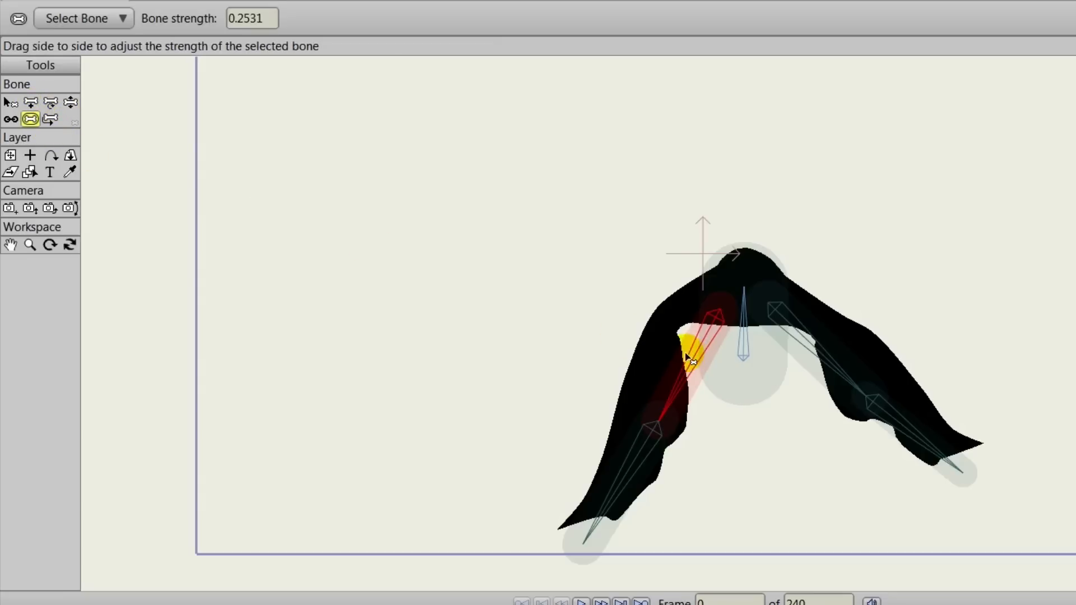
pyautogui.moveTo(691, 360); pyautogui.dragTo(723, 370)
pyautogui.moveTo(814, 355)
pyautogui.mouseDown()
pyautogui.moveTo(849, 350)
pyautogui.moveTo(822, 353)
pyautogui.mouseUp()
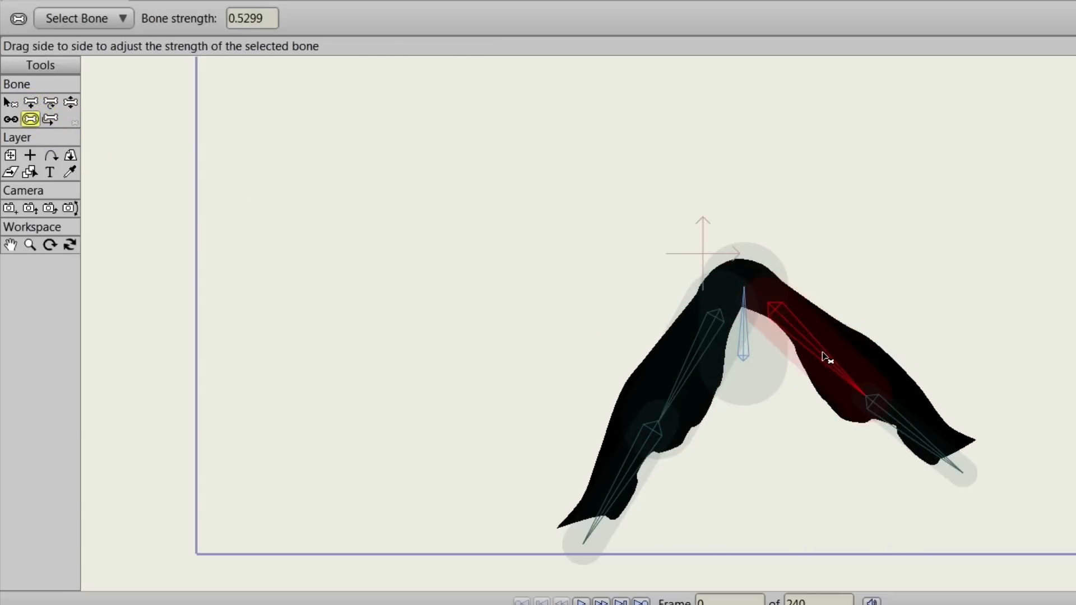
pyautogui.moveTo(934, 438); pyautogui.dragTo(960, 429)
pyautogui.moveTo(626, 453); pyautogui.dragTo(795, 348)
pyautogui.click(811, 336)
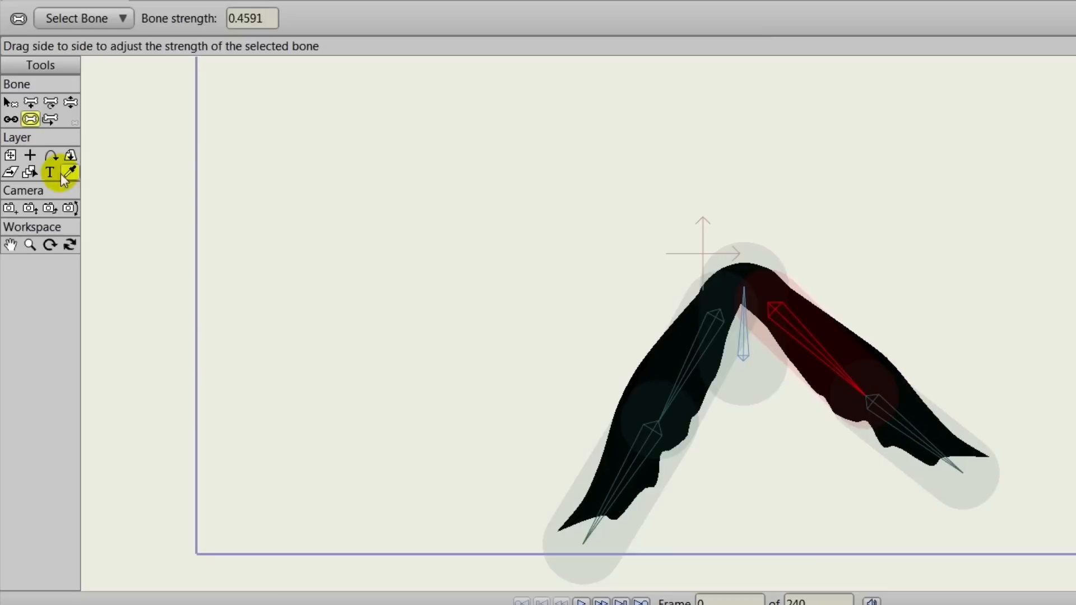
# Step: Return the bird to its rest pose and swing both wings downward again to check the adjusted strengths
pyautogui.click(11, 103)
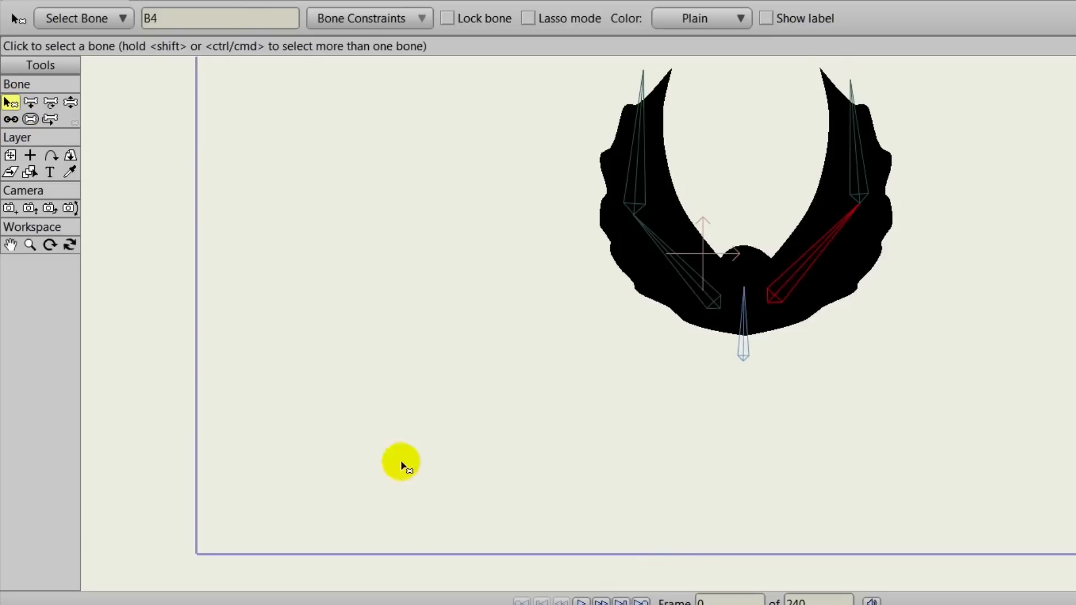
pyautogui.click(70, 102)
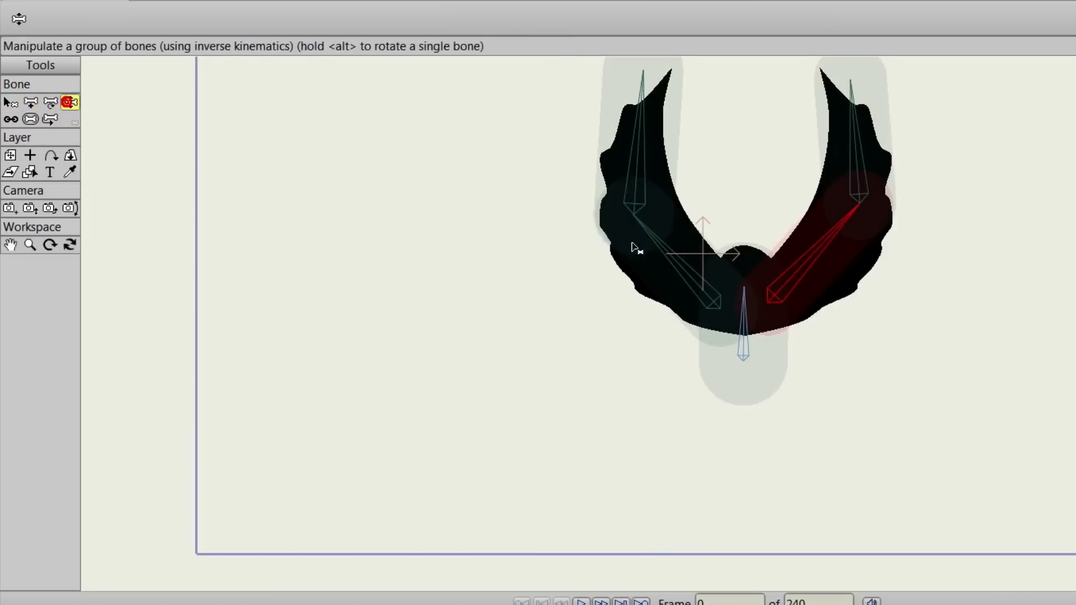
pyautogui.moveTo(653, 252); pyautogui.dragTo(696, 439)
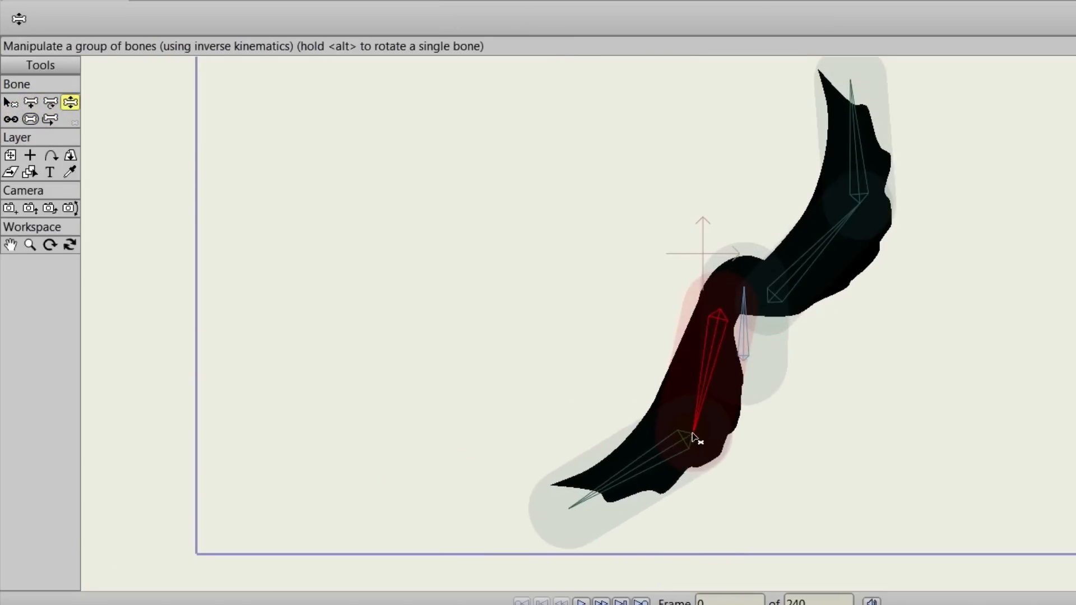
pyautogui.moveTo(817, 254); pyautogui.dragTo(799, 397)
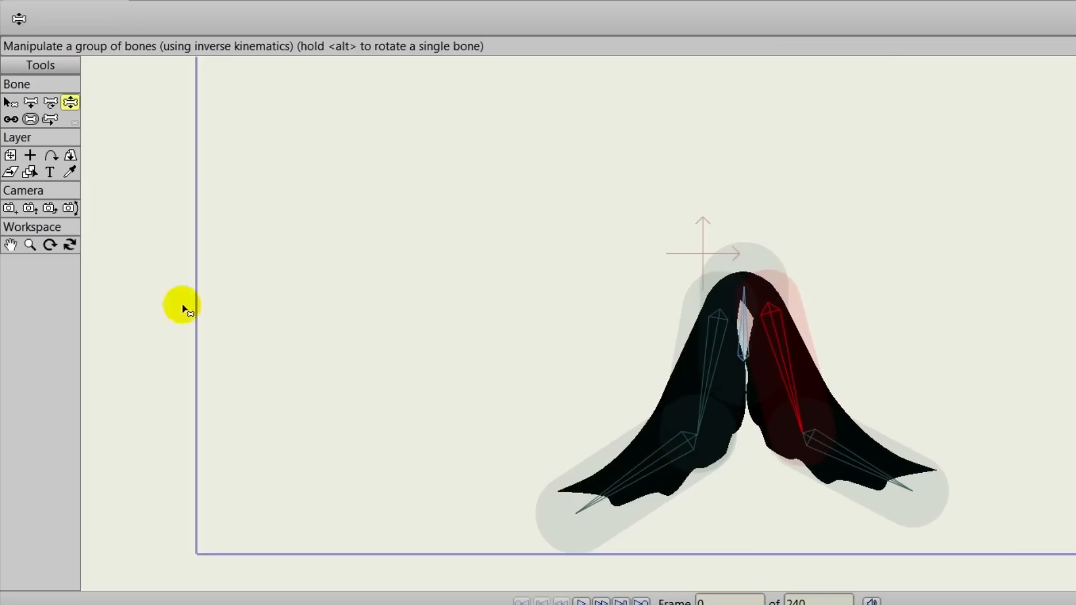
# Step: Return the bird to its rest pose and key all bones at frame 1
pyautogui.click(10, 102)
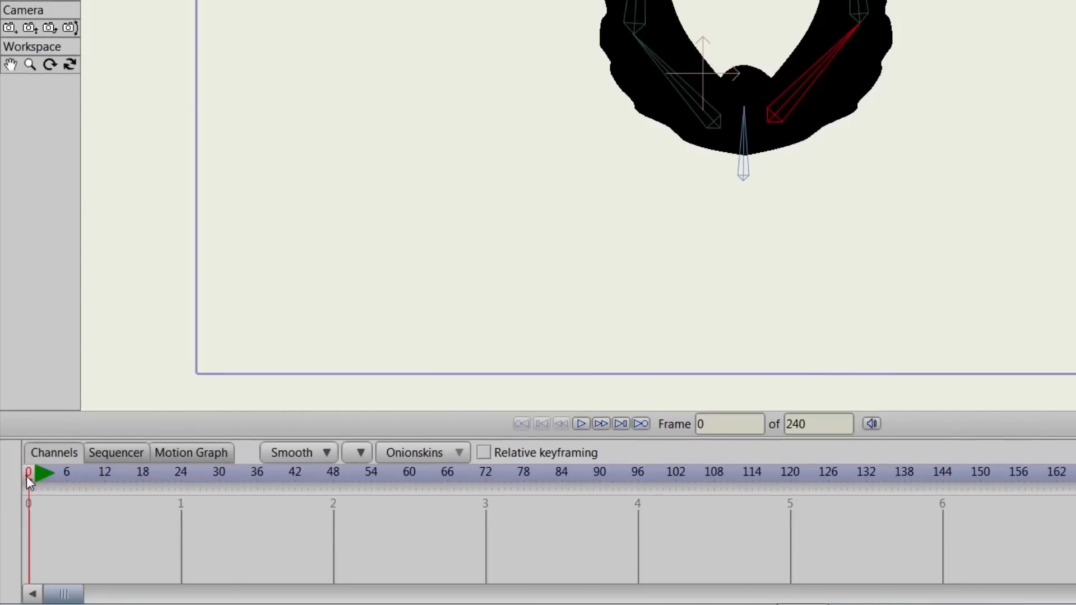
pyautogui.click(32, 475)
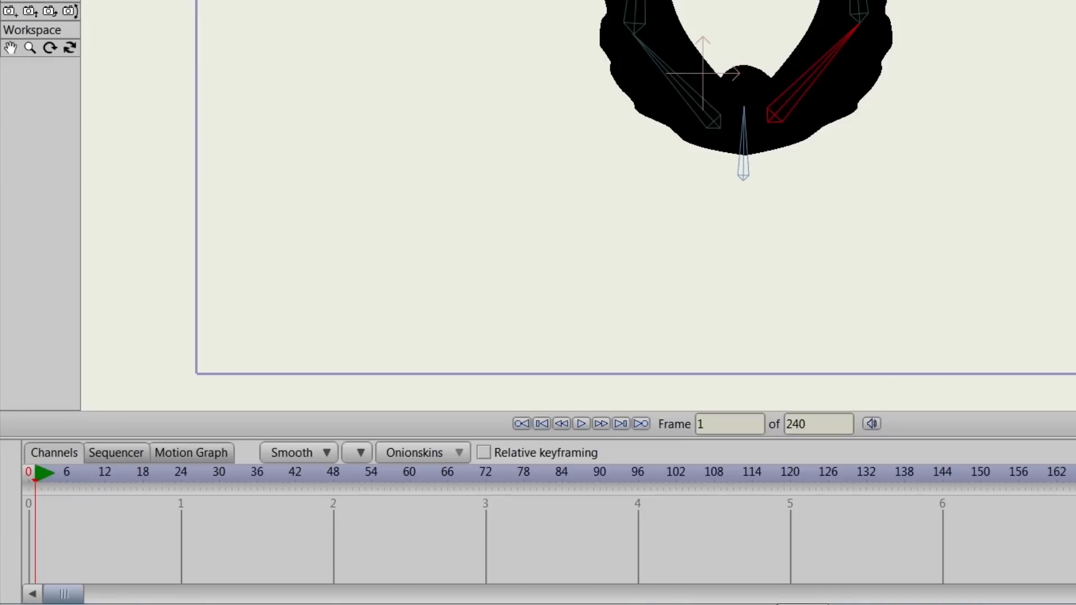
pyautogui.hotkey('ctrl', 'f')
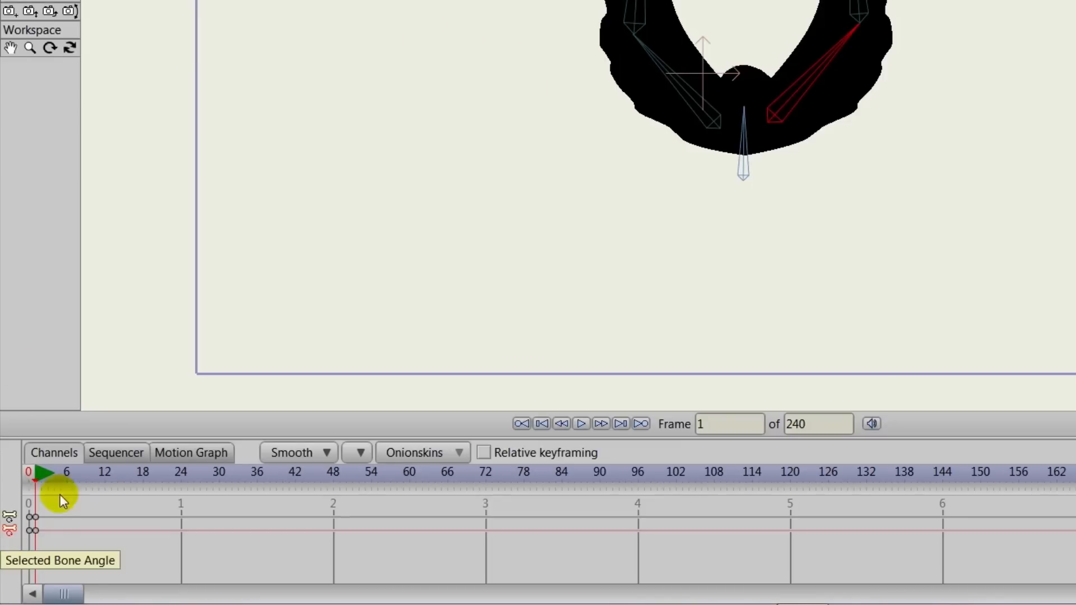
# Step: At frame 9, rotate the inner and outer bones of both wings down into a full downstroke pose
pyautogui.moveTo(34, 479); pyautogui.dragTo(86, 494)
pyautogui.click(82, 494)
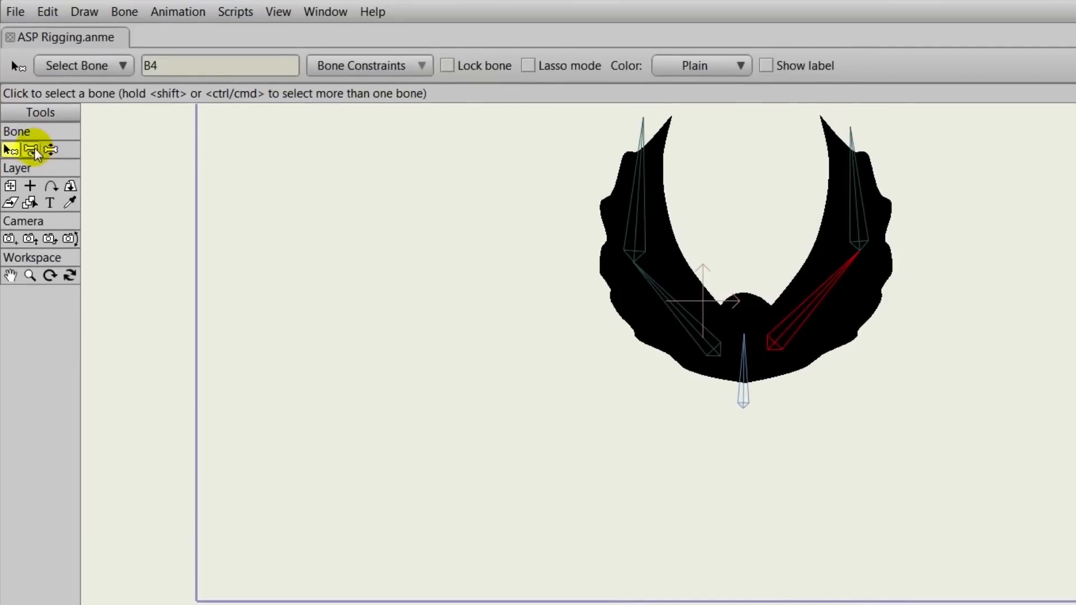
pyautogui.click(30, 149)
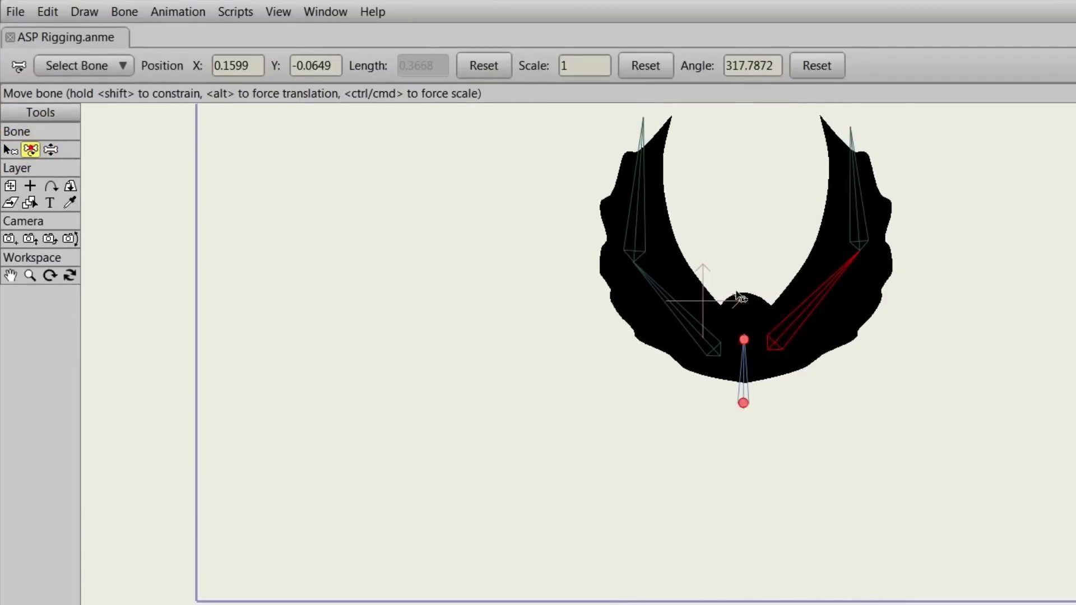
pyautogui.moveTo(672, 300); pyautogui.dragTo(709, 412)
pyautogui.click(822, 307)
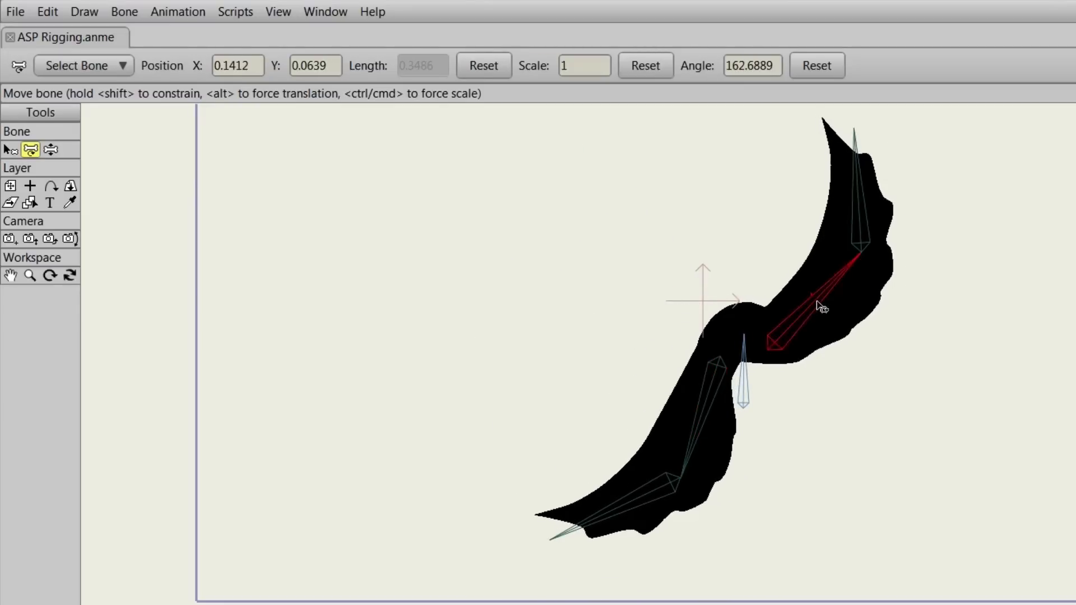
pyautogui.moveTo(822, 307); pyautogui.dragTo(800, 415)
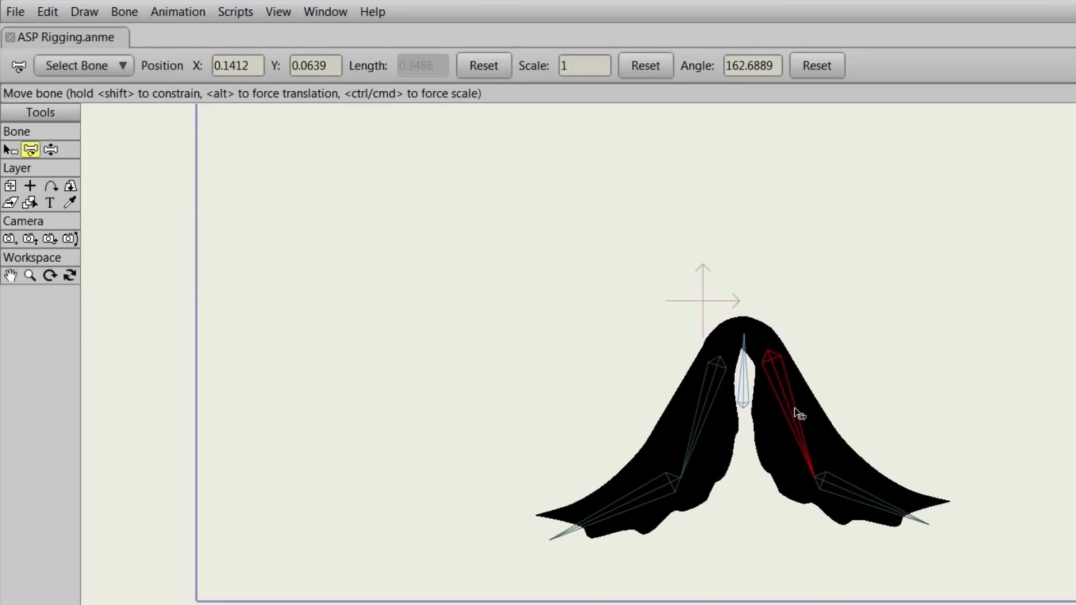
pyautogui.moveTo(867, 497); pyautogui.dragTo(850, 526)
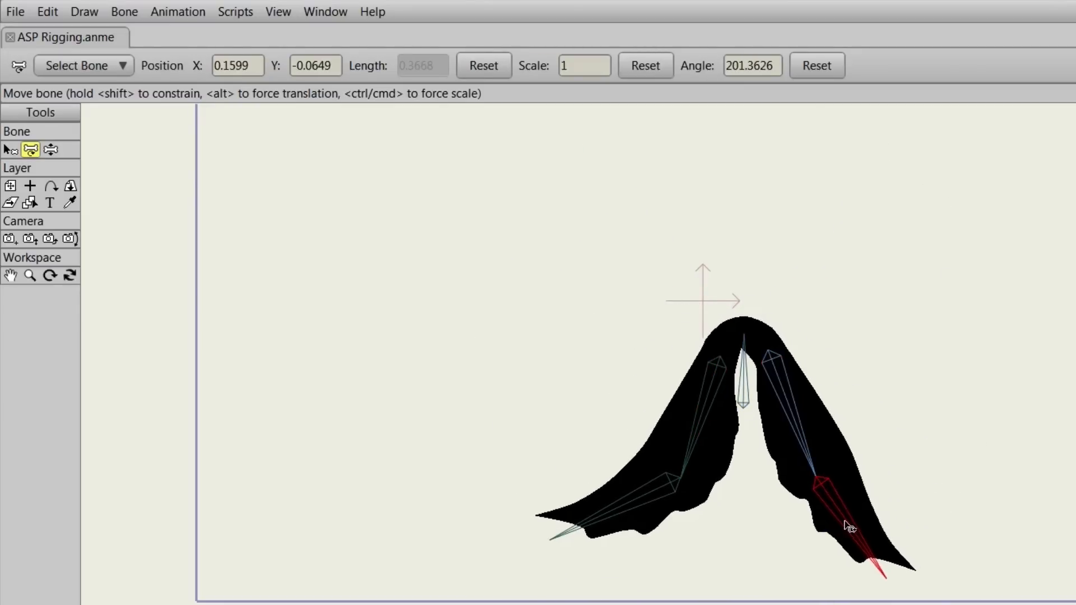
pyautogui.moveTo(644, 506); pyautogui.dragTo(648, 541)
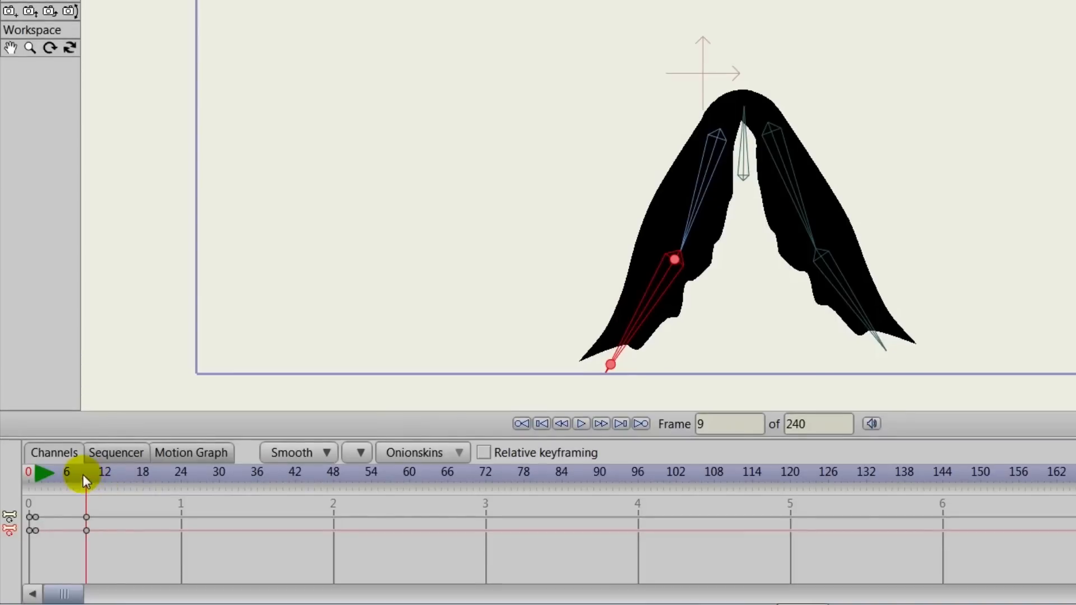
# Step: Copy the raised-wing keyframes from frame 1 to frame 18
pyautogui.moveTo(84, 475); pyautogui.dragTo(146, 495)
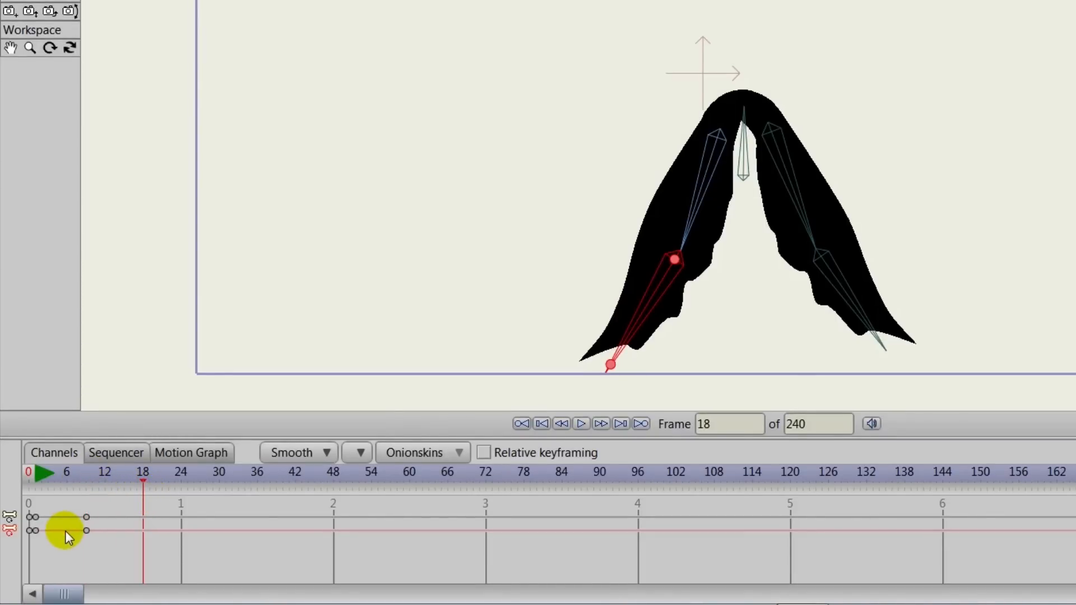
pyautogui.moveTo(44, 515); pyautogui.dragTo(36, 556)
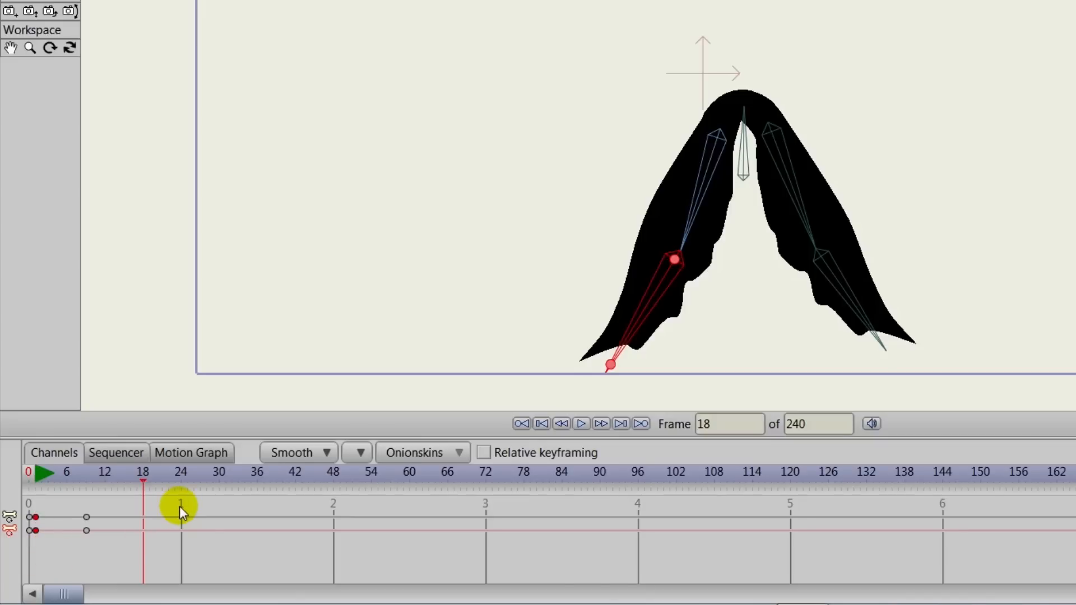
pyautogui.hotkey('ctrl', 'v')
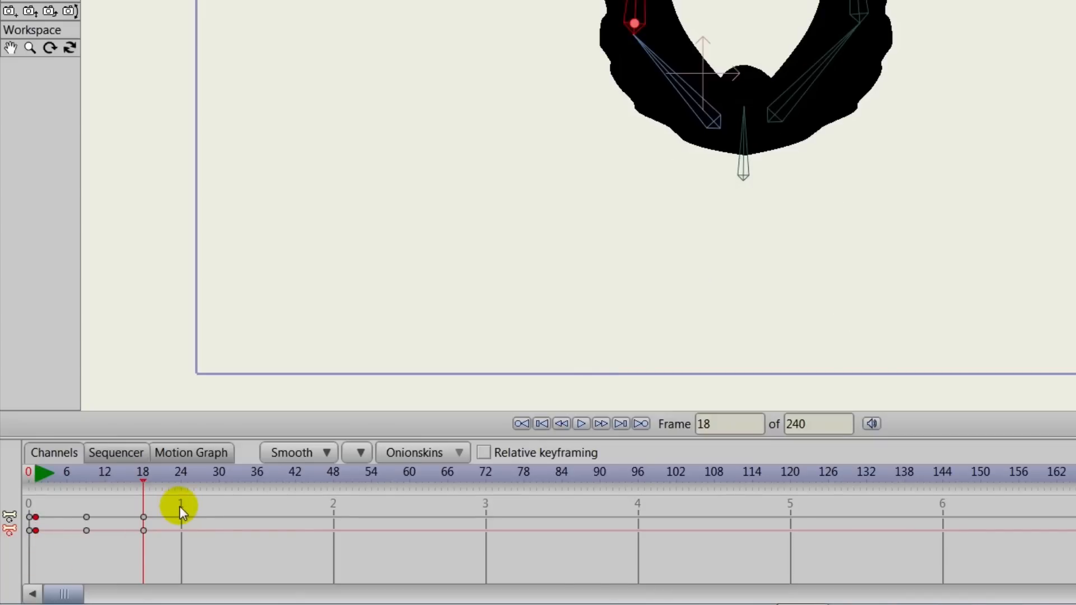
# Step: At frame 5, rotate both outer wing bones upward so the wing tips trail the downstroke
pyautogui.moveTo(125, 476); pyautogui.dragTo(139, 515)
pyautogui.moveTo(130, 569); pyautogui.dragTo(58, 580)
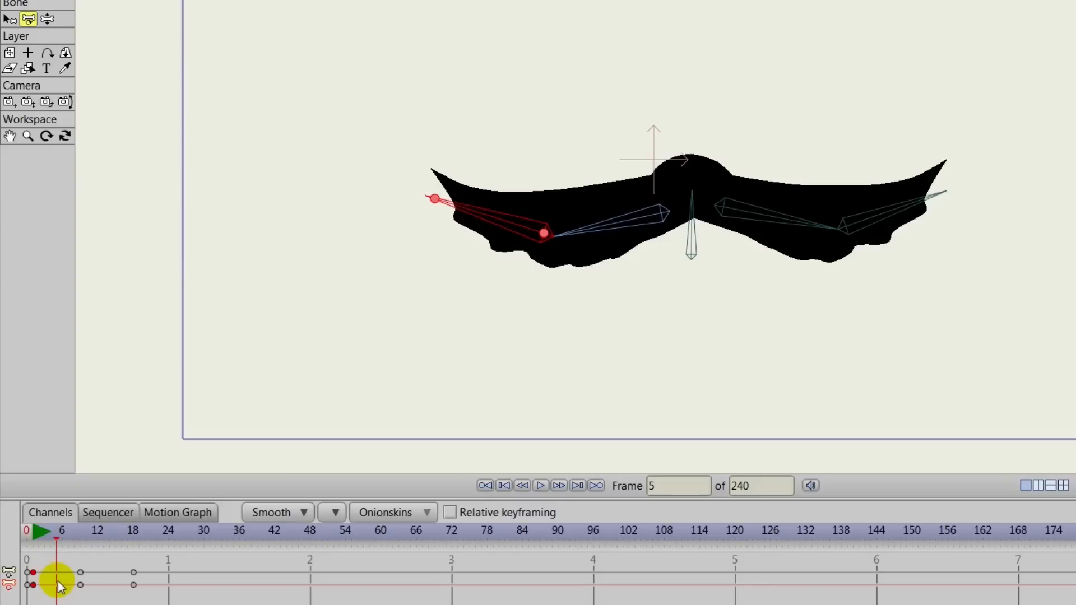
pyautogui.click(30, 19)
pyautogui.moveTo(488, 220); pyautogui.dragTo(496, 185)
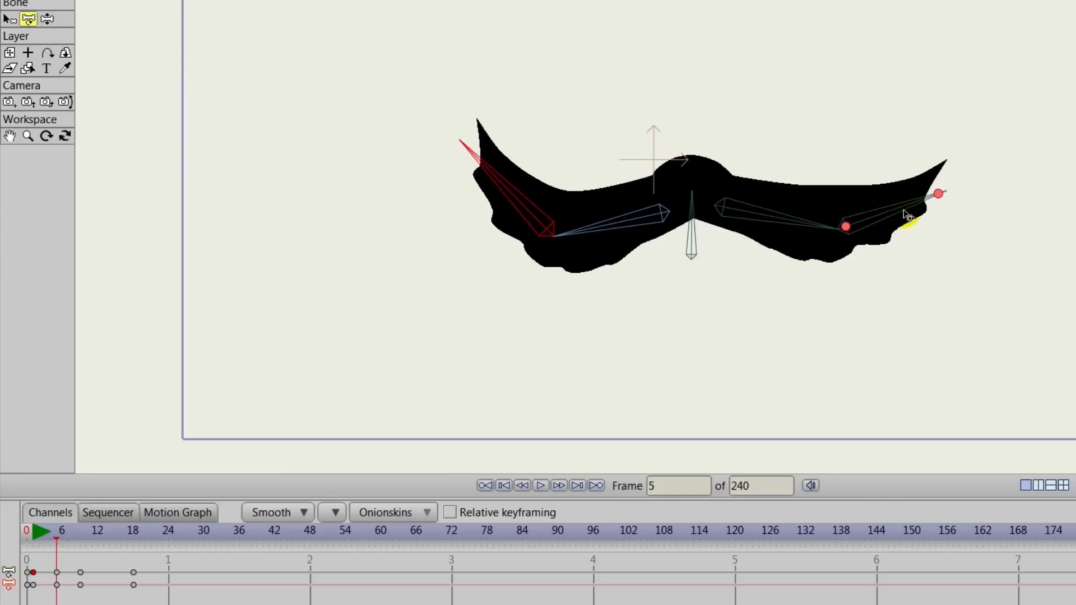
pyautogui.moveTo(907, 223); pyautogui.dragTo(891, 188)
# Step: At frame 14, rotate both outer wing bones downward so the wing tips lag behind the upstroke
pyautogui.moveTo(56, 536); pyautogui.dragTo(108, 556)
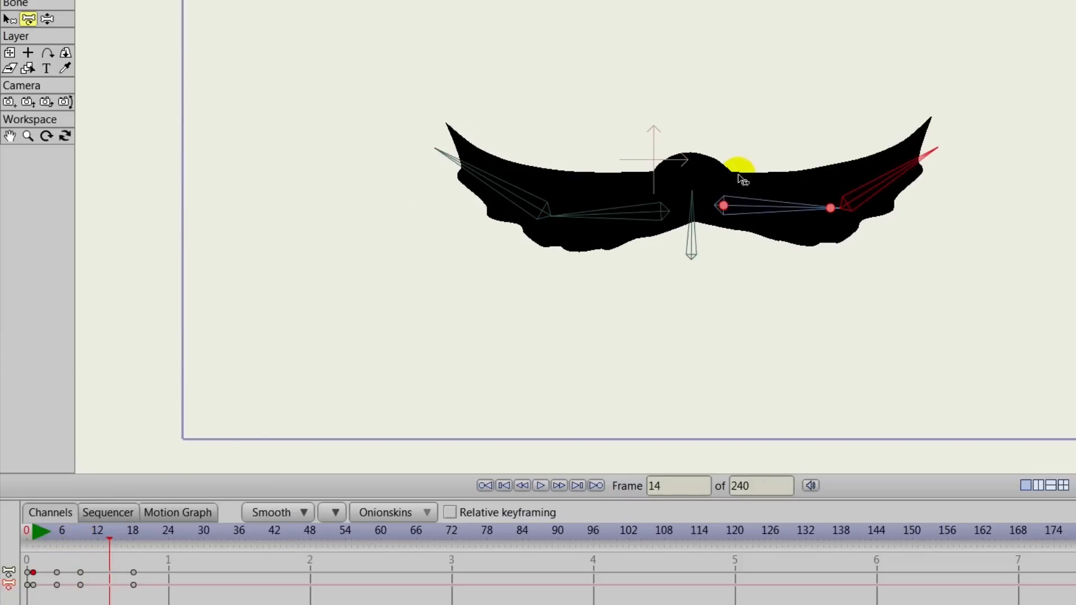
pyautogui.moveTo(876, 179); pyautogui.dragTo(875, 263)
pyautogui.moveTo(498, 191); pyautogui.dragTo(529, 255)
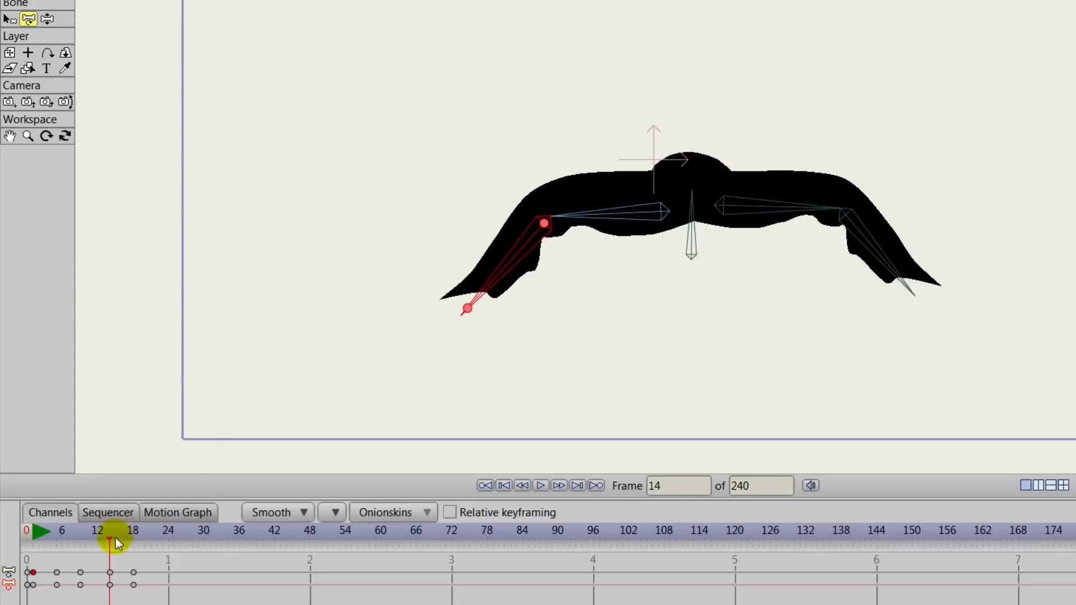
# Step: Apply Cycle interpolation to the bone keyframes at frame 18, cycling back to absolute frame 2
pyautogui.moveTo(115, 537)
pyautogui.mouseDown()
pyautogui.moveTo(75, 540)
pyautogui.moveTo(137, 537)
pyautogui.moveTo(20, 536)
pyautogui.moveTo(133, 544)
pyautogui.mouseUp()
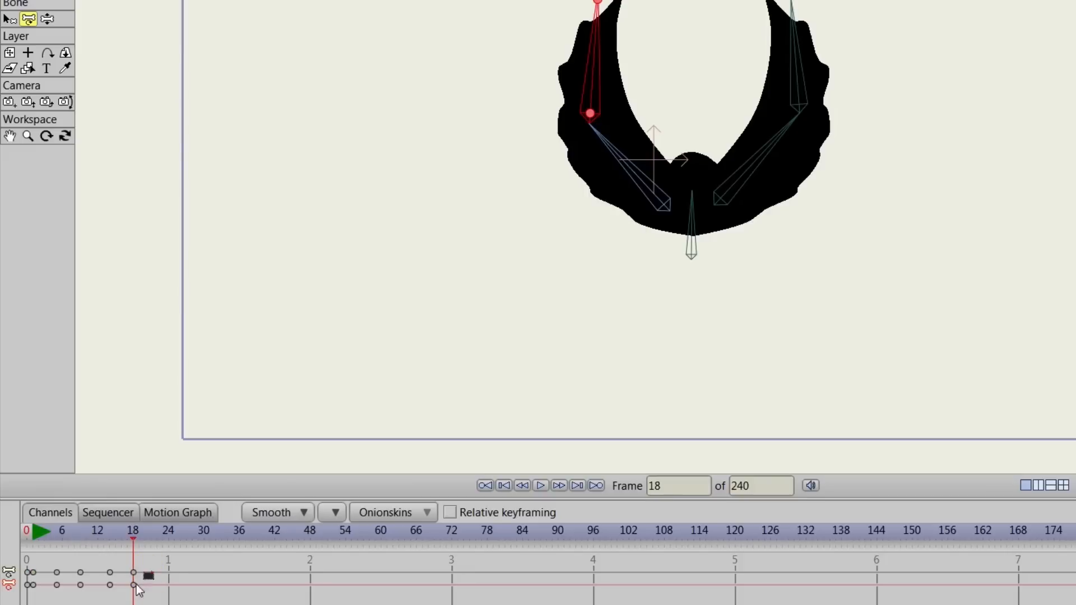
pyautogui.rightClick(132, 572)
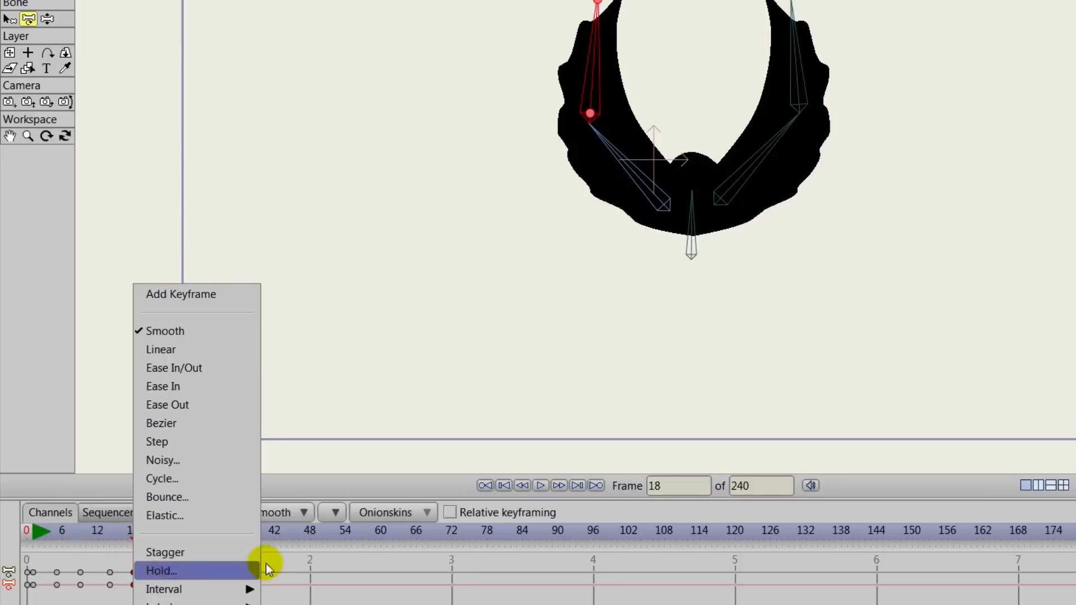
pyautogui.click(163, 478)
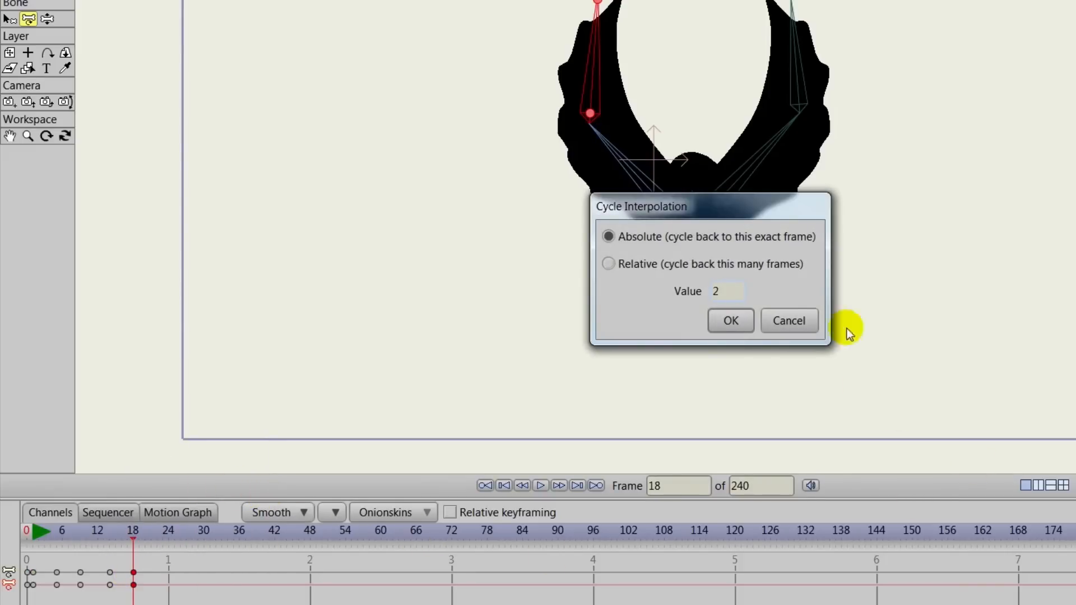
pyautogui.click(719, 324)
# Step: Play the animation from the start to check the looping wing flap
pyautogui.click(485, 486)
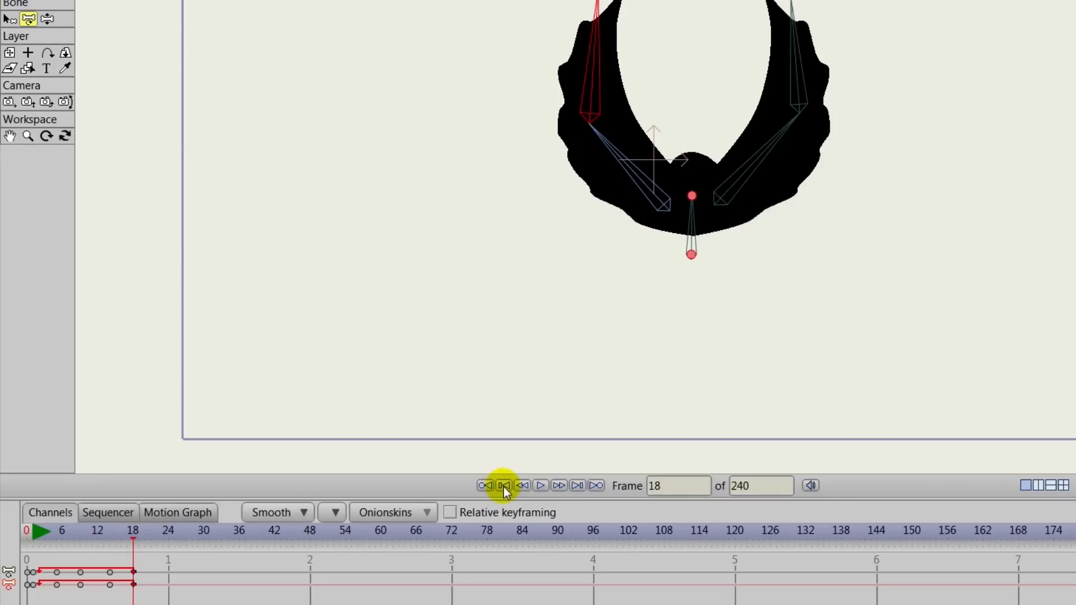
pyautogui.click(542, 486)
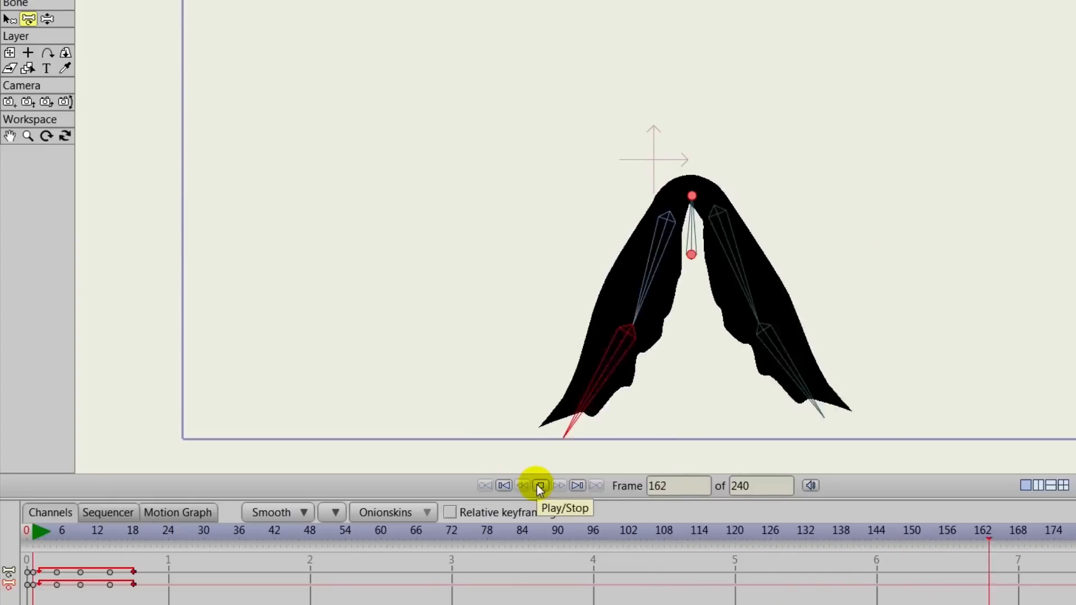
pyautogui.click(539, 485)
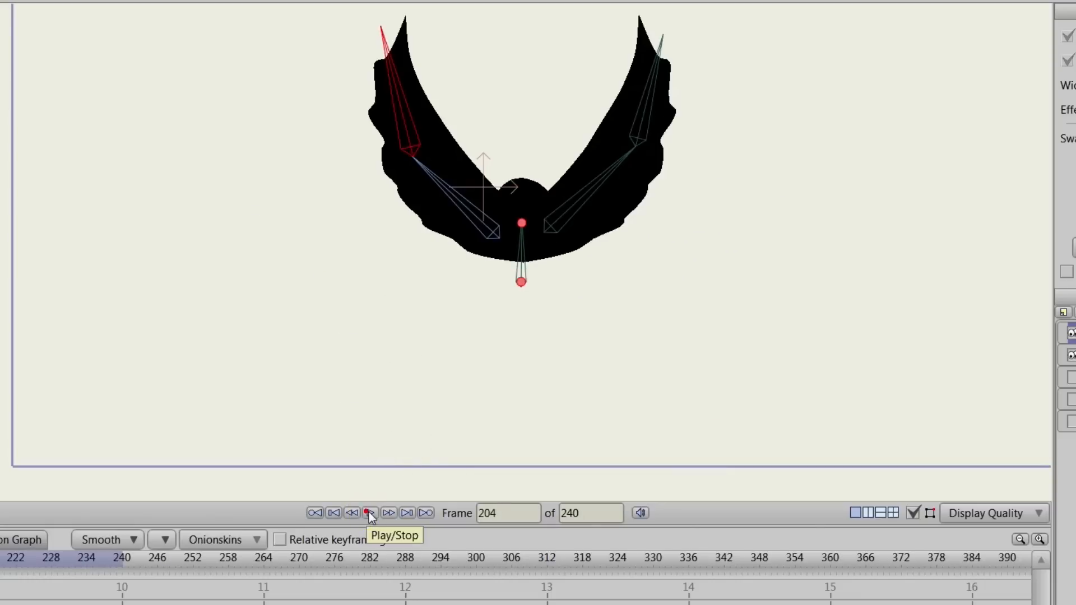
# Step: Hide the bone overlay and replay the animation from the start to view the clean bird silhouette, then rewind it
pyautogui.click(916, 513)
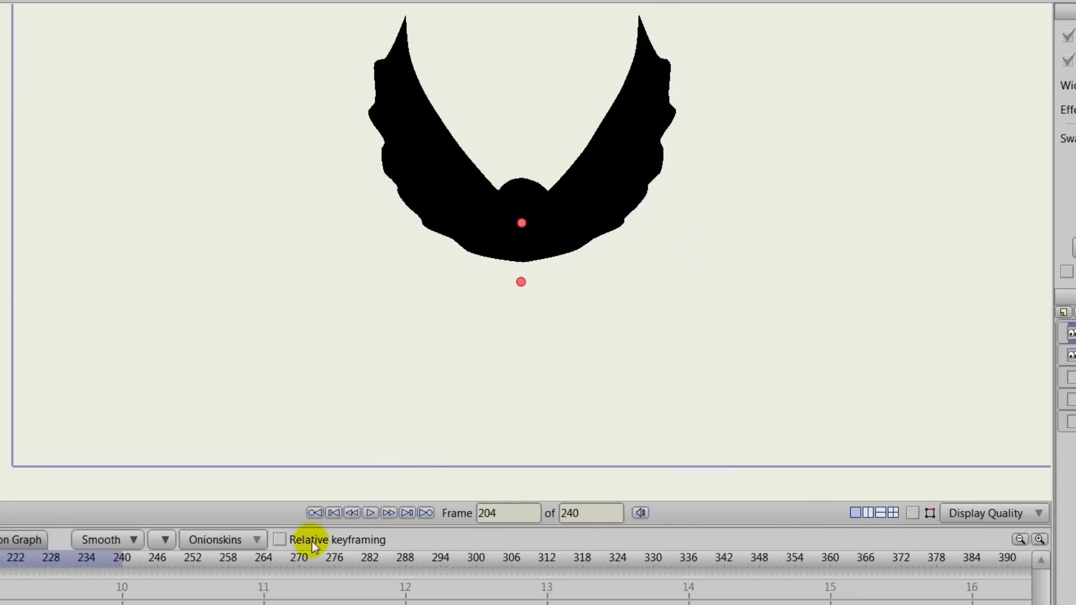
pyautogui.click(333, 512)
pyautogui.click(369, 514)
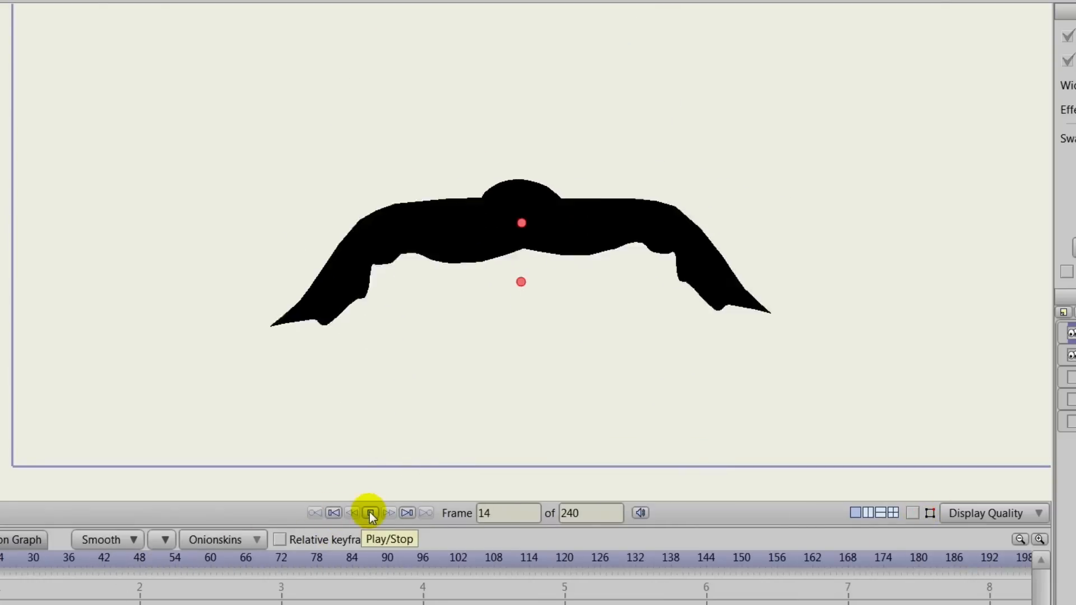
pyautogui.click(369, 513)
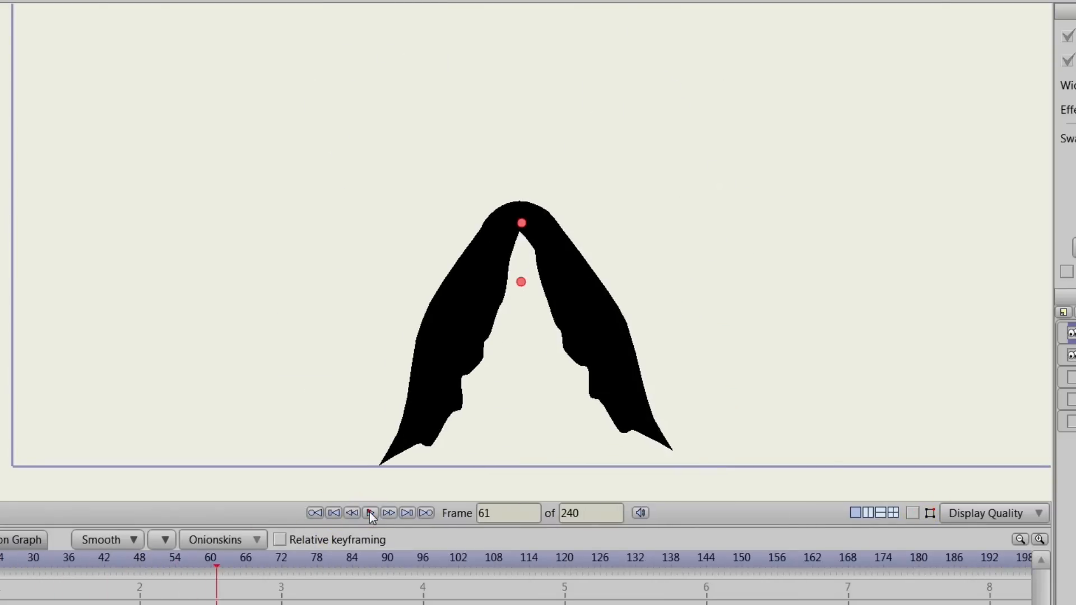
pyautogui.click(333, 512)
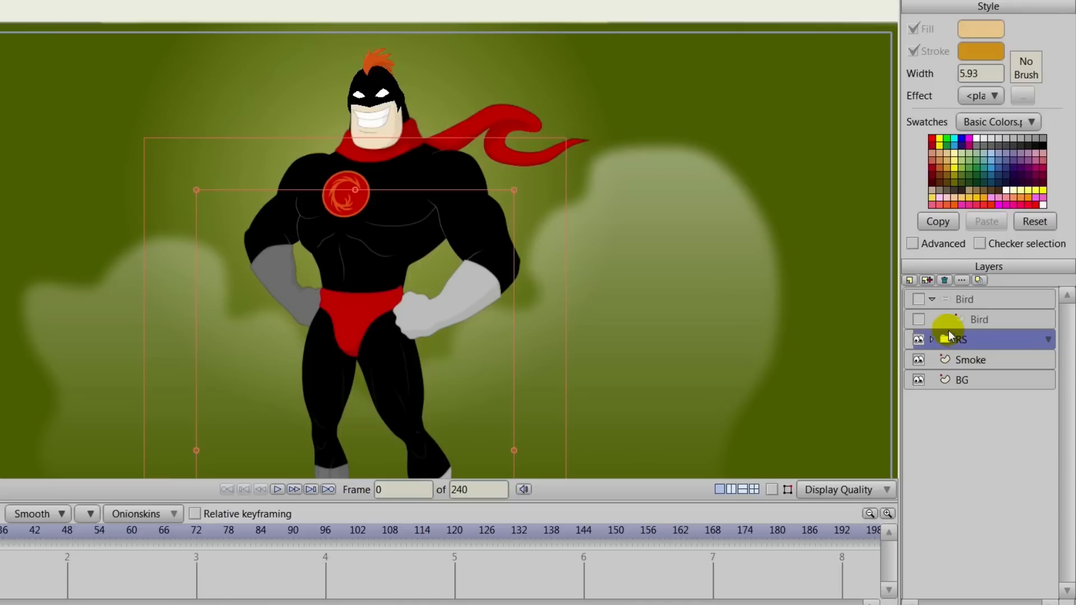
# Step: Create a bone layer above the RS group and name it Hero
pyautogui.click(909, 280)
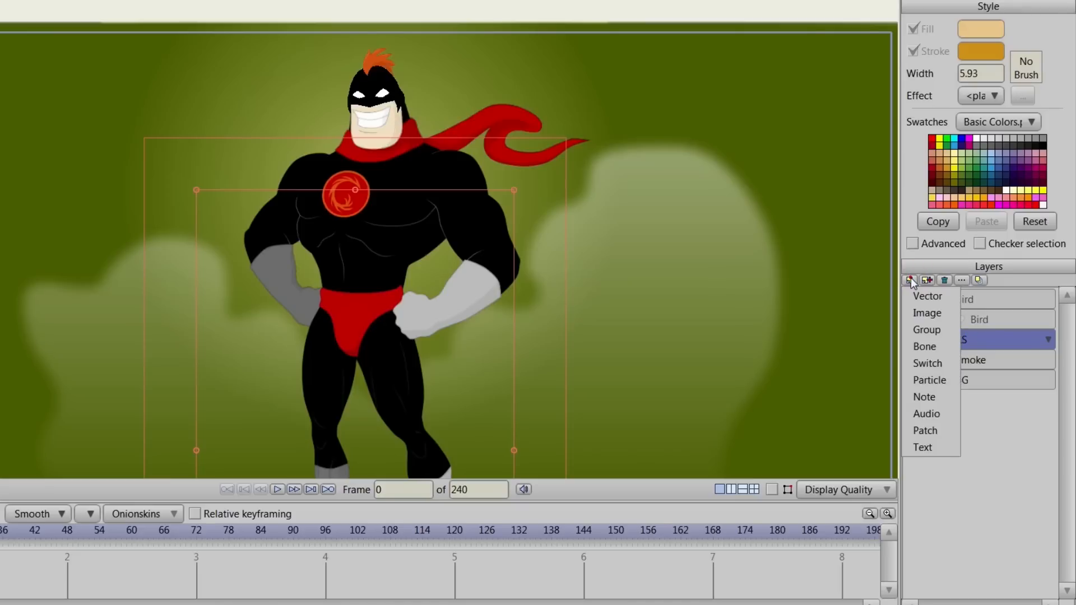
pyautogui.click(930, 347)
pyautogui.doubleClick(966, 346)
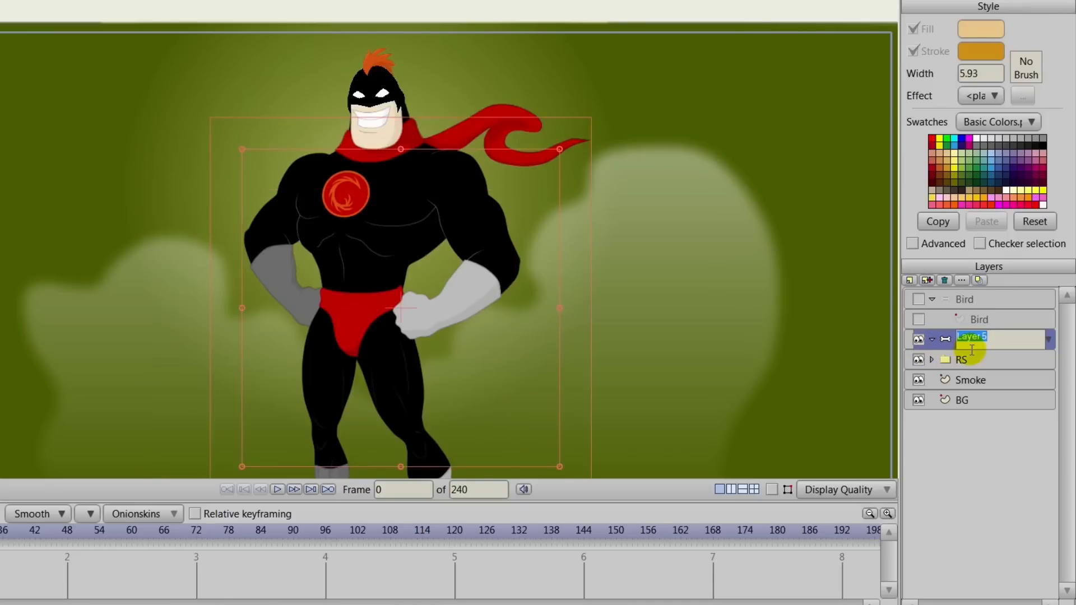
pyautogui.write('Hero')
pyautogui.press('Return')
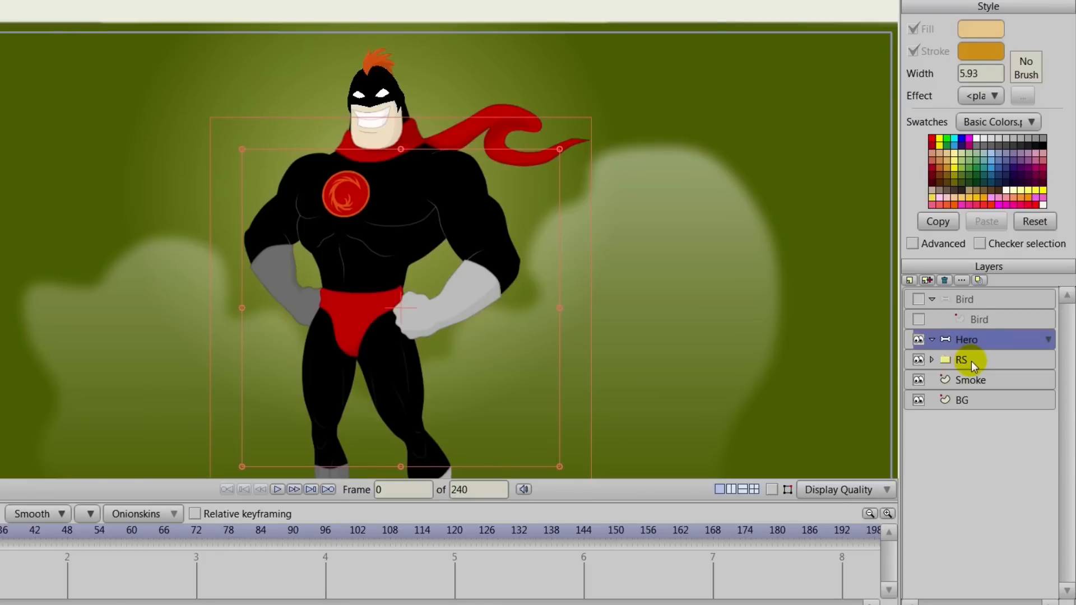
# Step: Nest the RS group inside the Hero bone layer and reset the Hero layer's position to 0
pyautogui.click(970, 361)
pyautogui.moveTo(970, 351); pyautogui.dragTo(968, 348)
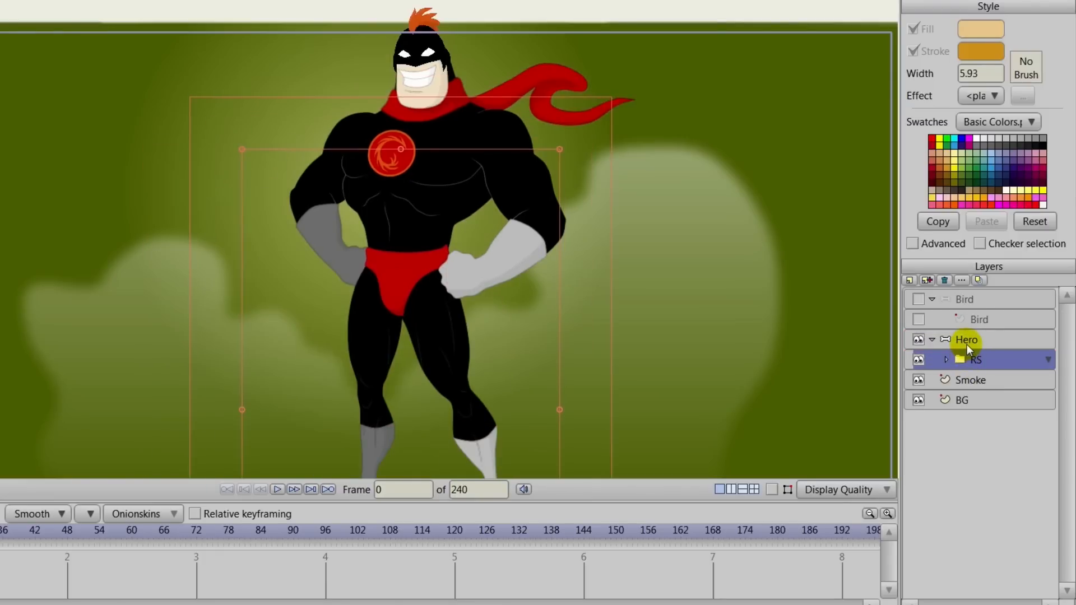
pyautogui.click(965, 343)
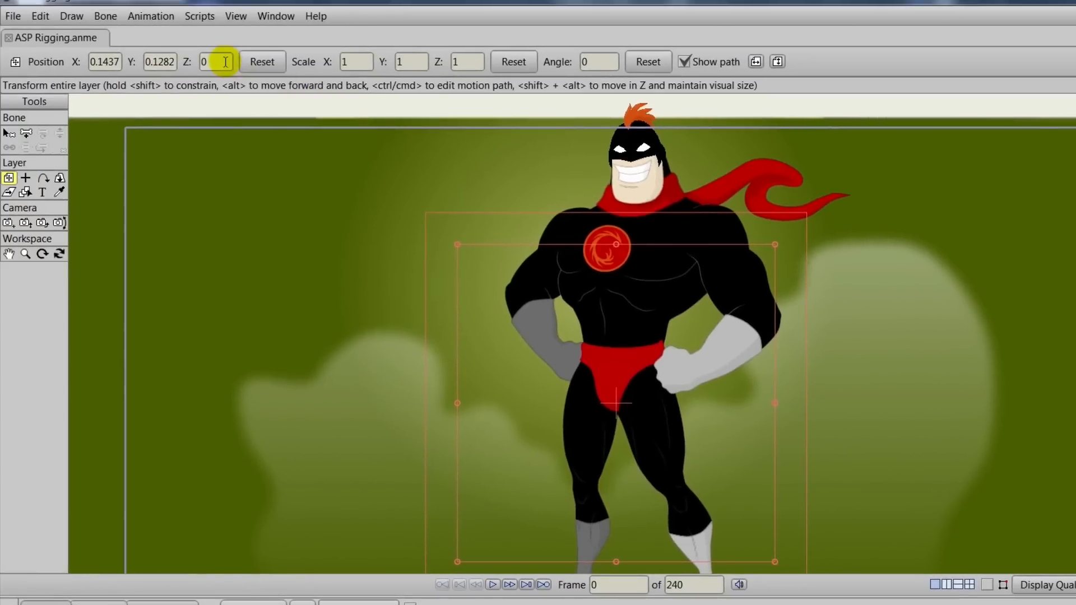
pyautogui.click(257, 59)
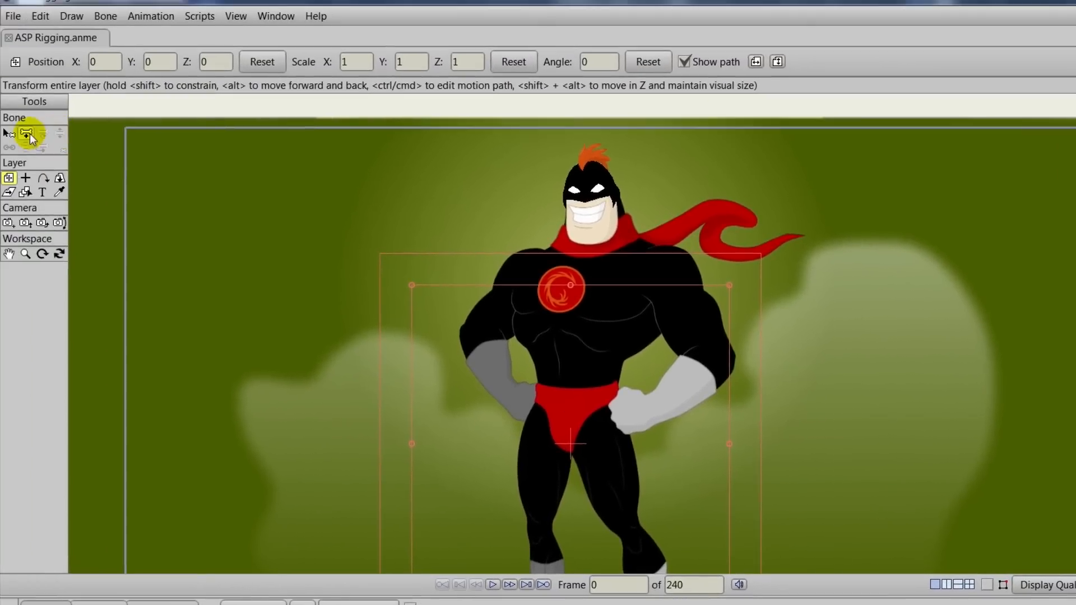
# Step: Show the bone overlay and add a chain of five bones from the pelvis through the spine and neck to the head
pyautogui.click(26, 134)
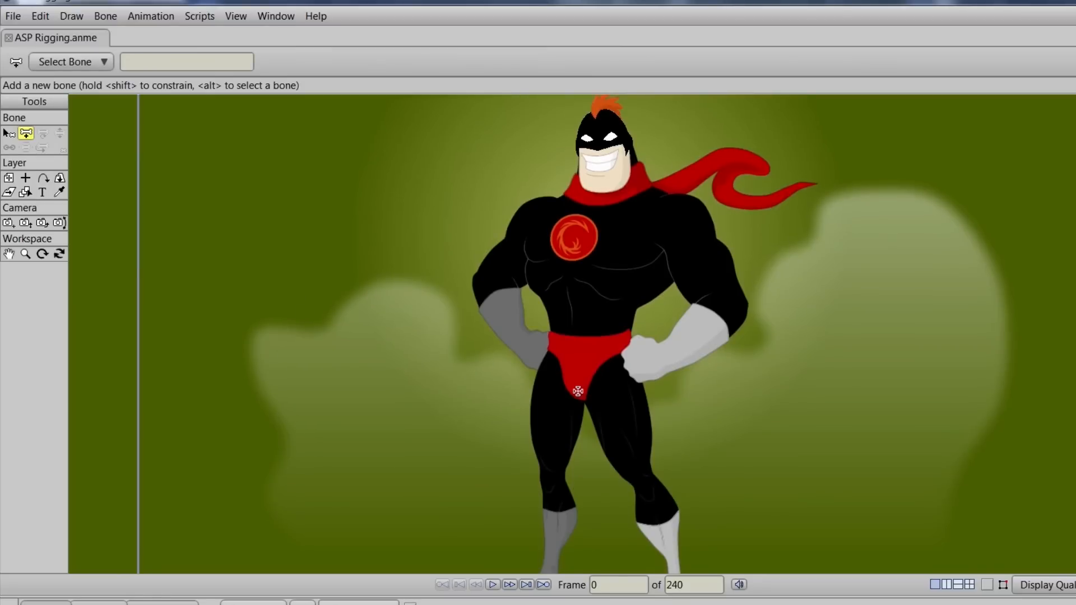
pyautogui.click(987, 585)
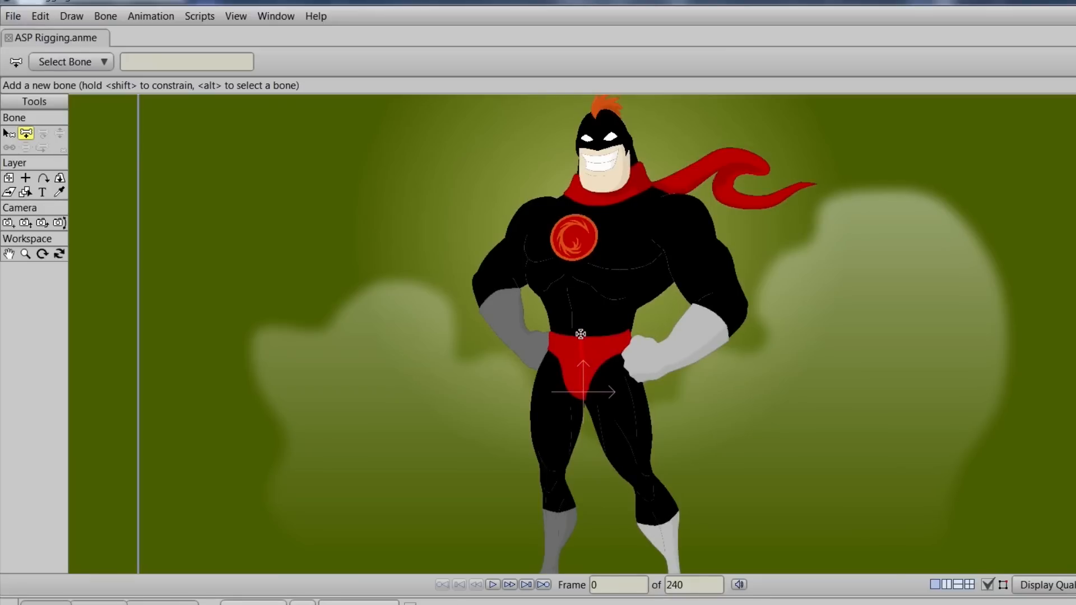
pyautogui.moveTo(584, 391); pyautogui.dragTo(581, 303)
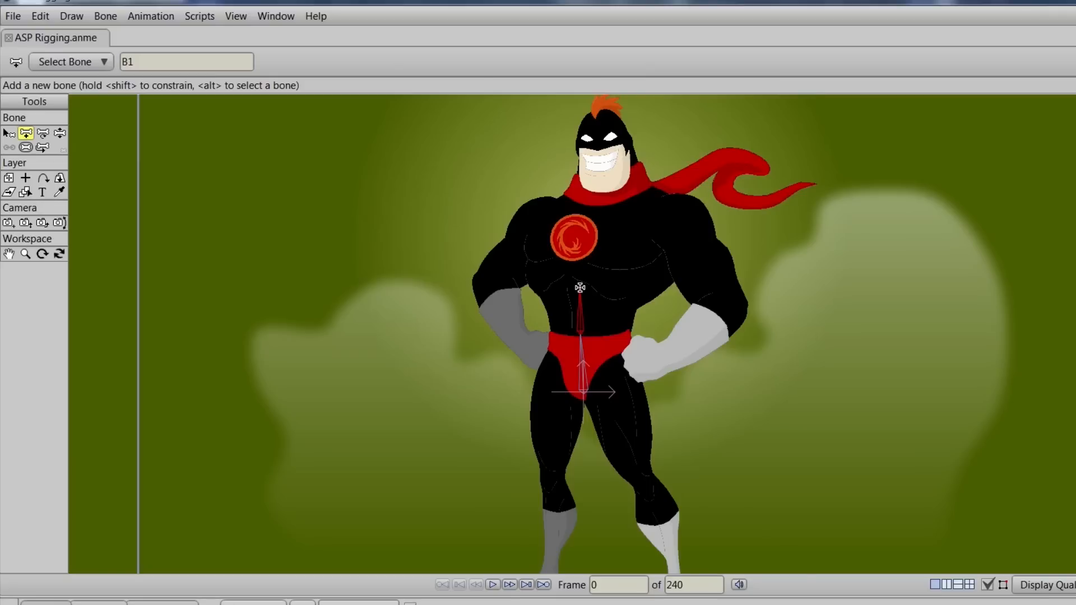
pyautogui.moveTo(577, 281); pyautogui.dragTo(604, 194)
pyautogui.click(613, 180)
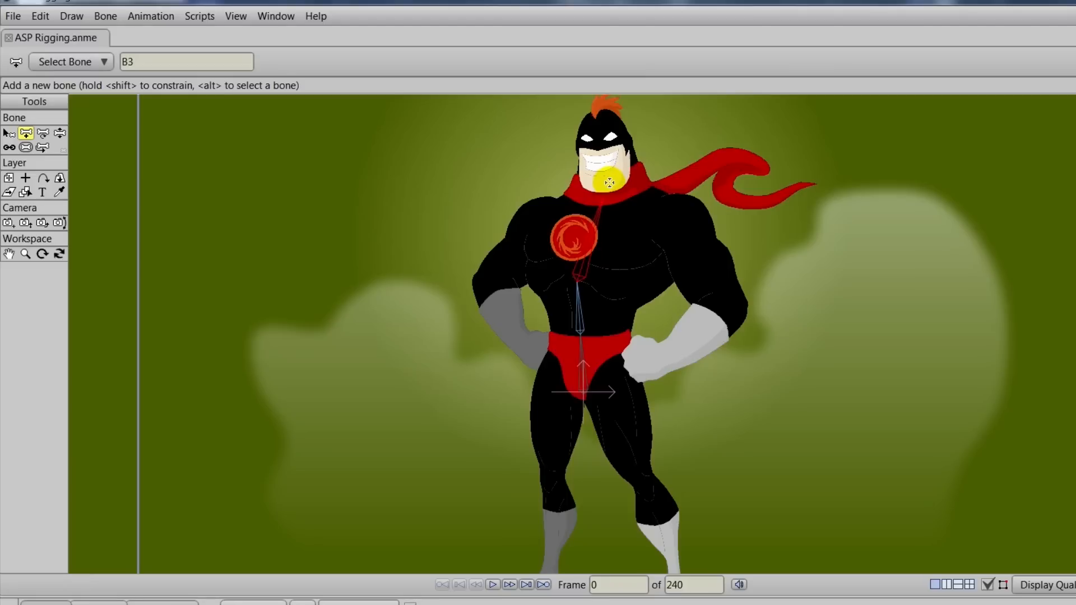
pyautogui.moveTo(607, 187); pyautogui.dragTo(597, 108)
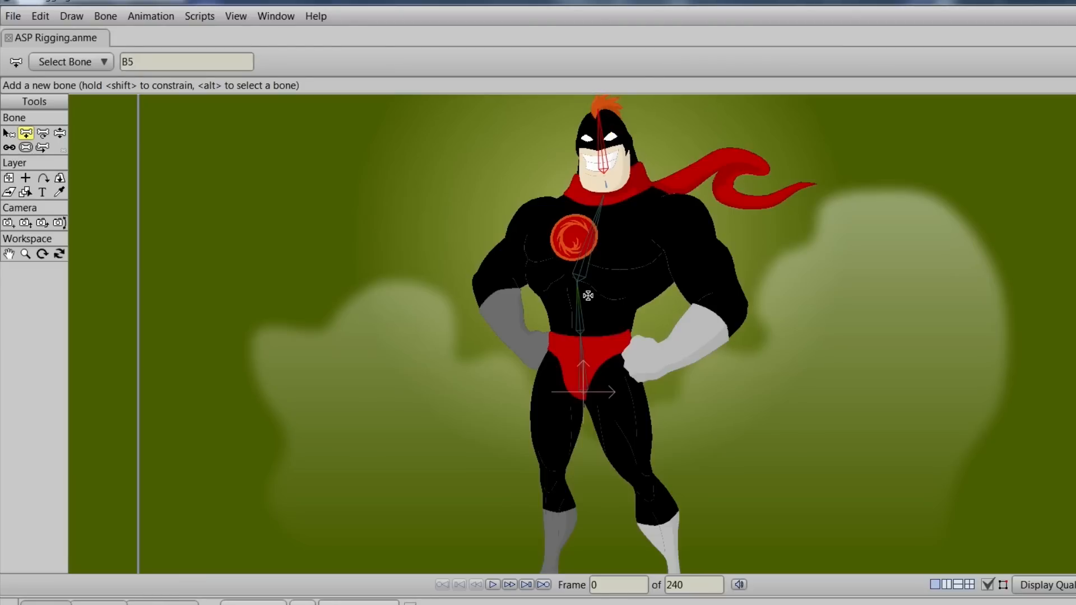
# Step: Add shoulder, upper arm, forearm and hand bones for both arms, branching each chain from the chest bone
pyautogui.keyDown('alt'); pyautogui.click(594, 226); pyautogui.keyUp('alt')
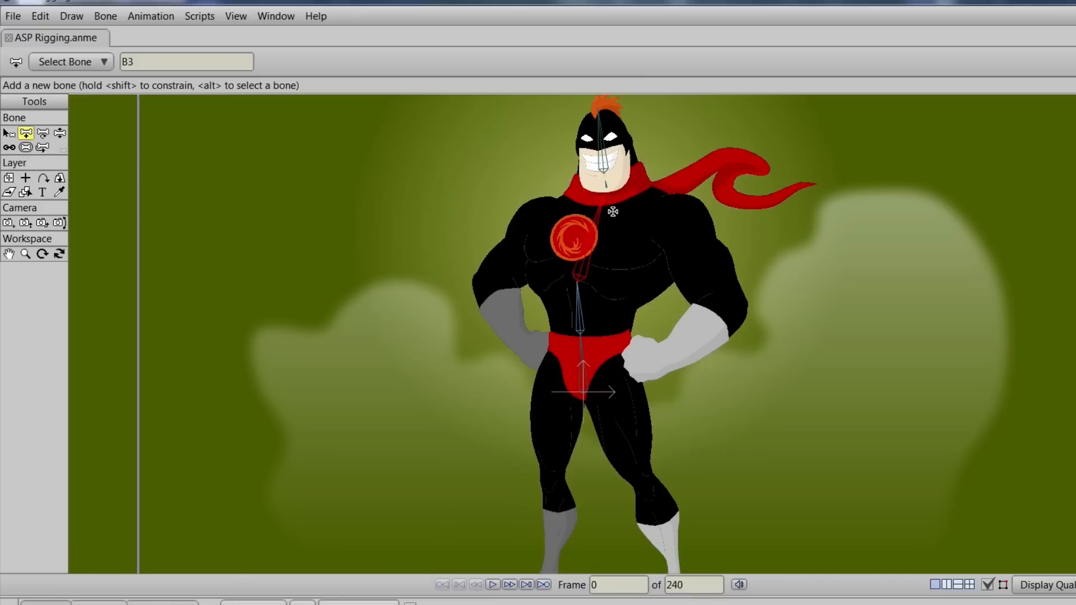
pyautogui.moveTo(611, 213); pyautogui.dragTo(732, 307)
pyautogui.moveTo(727, 311); pyautogui.dragTo(661, 361)
pyautogui.moveTo(661, 362); pyautogui.dragTo(628, 371)
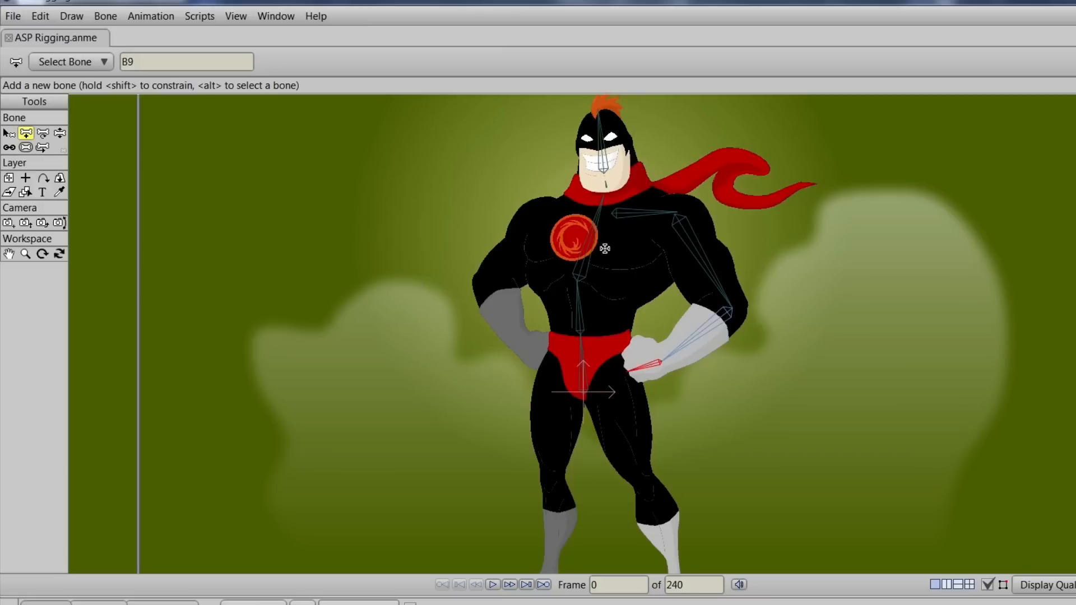
pyautogui.keyDown('alt'); pyautogui.click(597, 219); pyautogui.keyUp('alt')
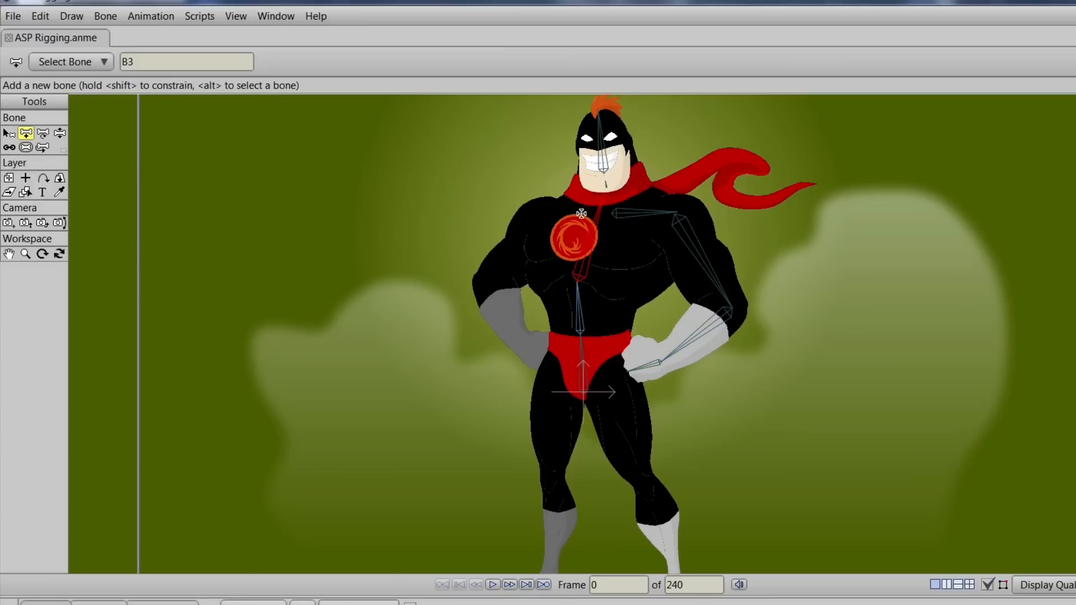
pyautogui.moveTo(583, 214); pyautogui.dragTo(553, 365)
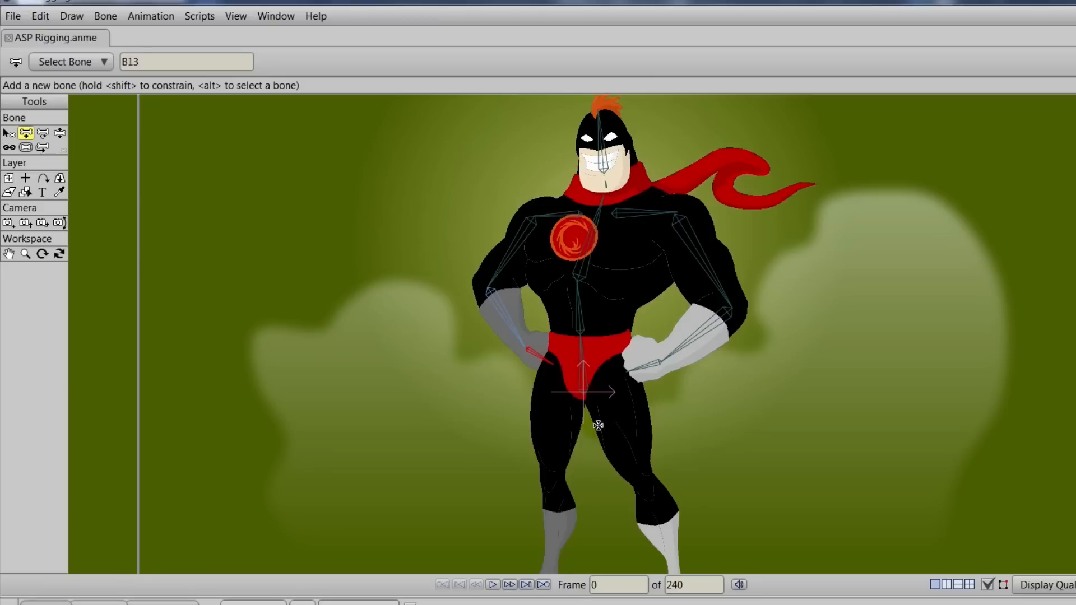
# Step: Add thigh, shin and foot bones for both legs, branching each chain from the pelvis bone
pyautogui.keyDown('alt'); pyautogui.click(582, 382); pyautogui.keyUp('alt')
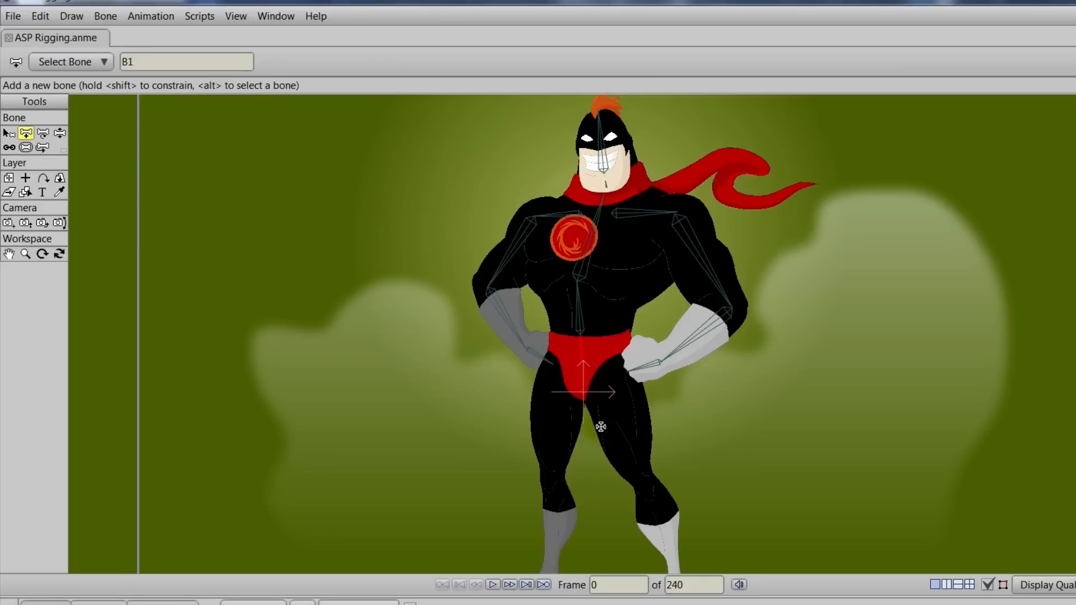
pyautogui.scroll(-5, 605, 425)
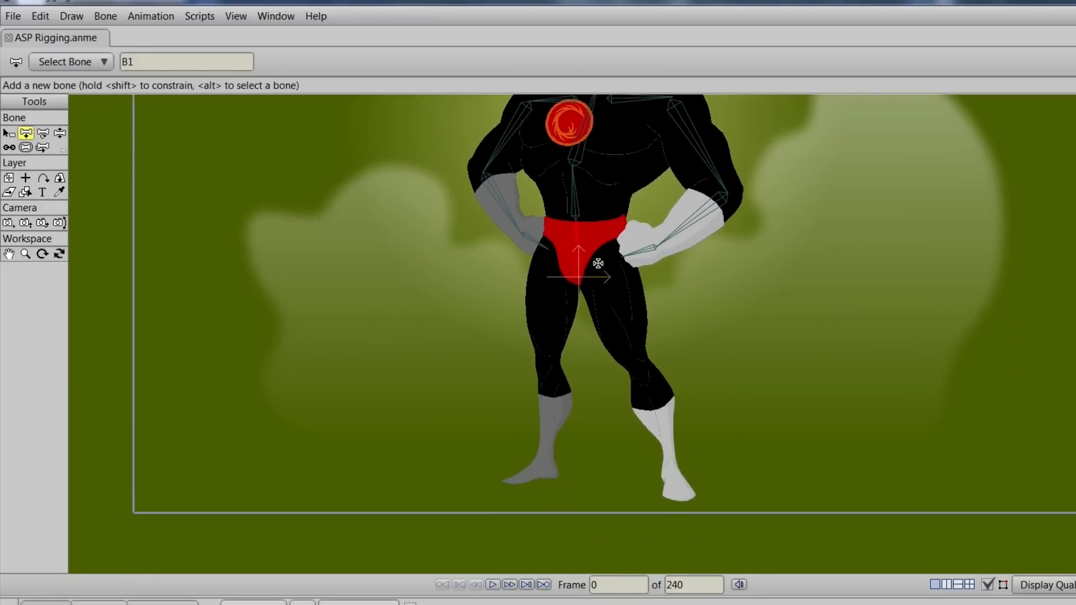
pyautogui.moveTo(598, 263); pyautogui.dragTo(691, 501)
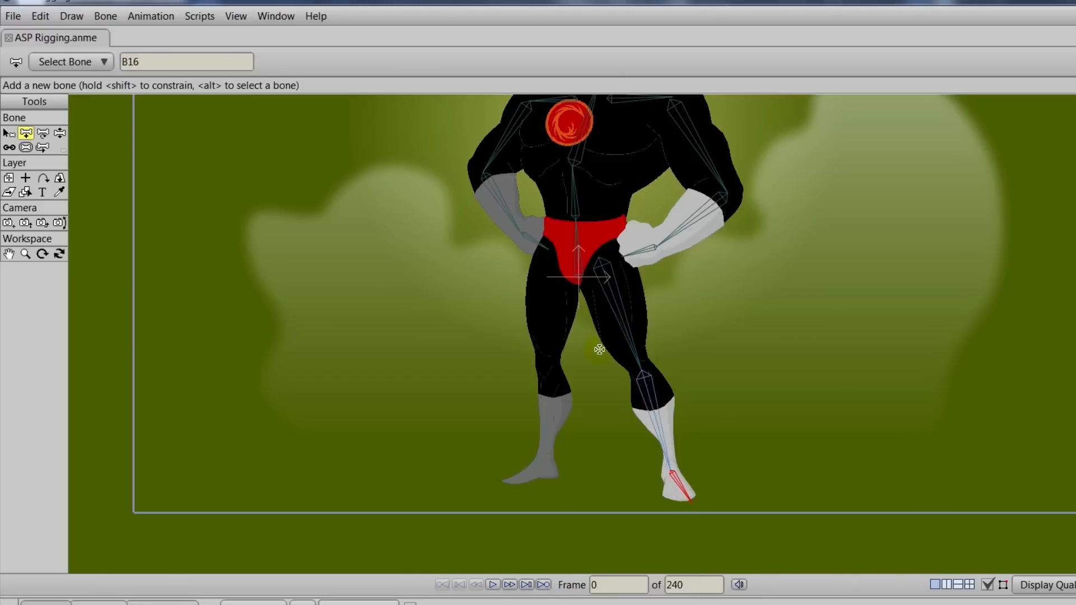
pyautogui.click(578, 252)
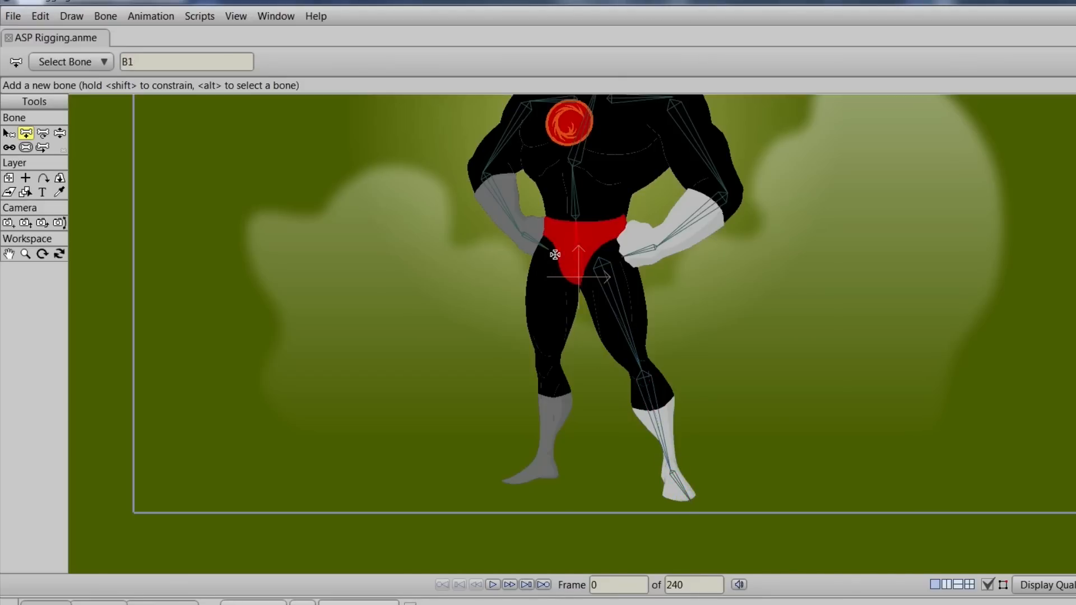
pyautogui.moveTo(561, 254); pyautogui.dragTo(501, 482)
pyautogui.scroll(-2, 709, 368)
pyautogui.moveTo(710, 369); pyautogui.dragTo(679, 439)
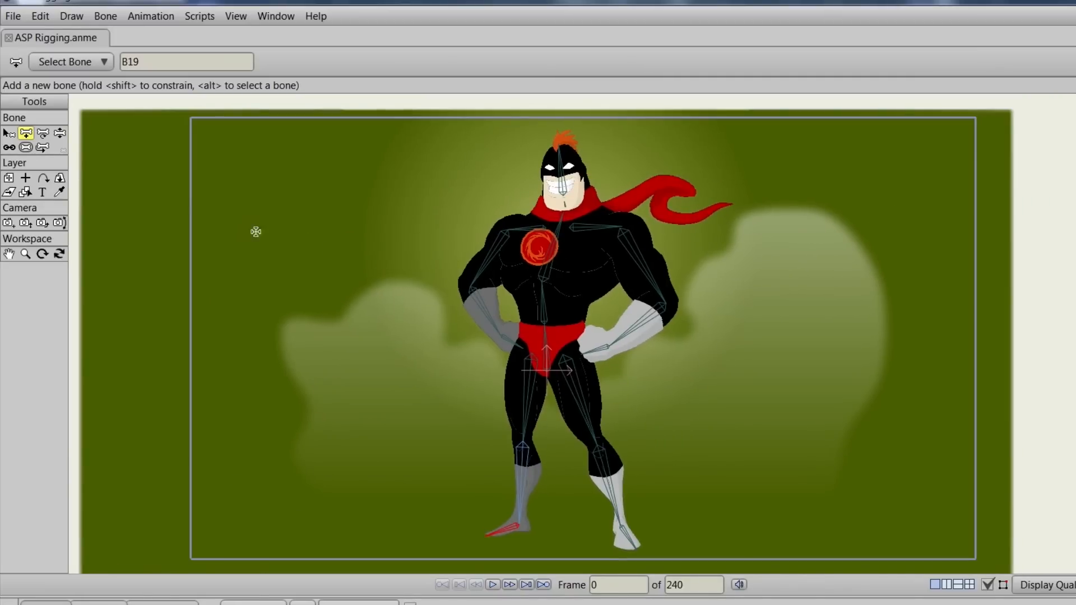
# Step: Set the bone strength of all the hero's bones to 0 and clear the bone selection
pyautogui.click(26, 147)
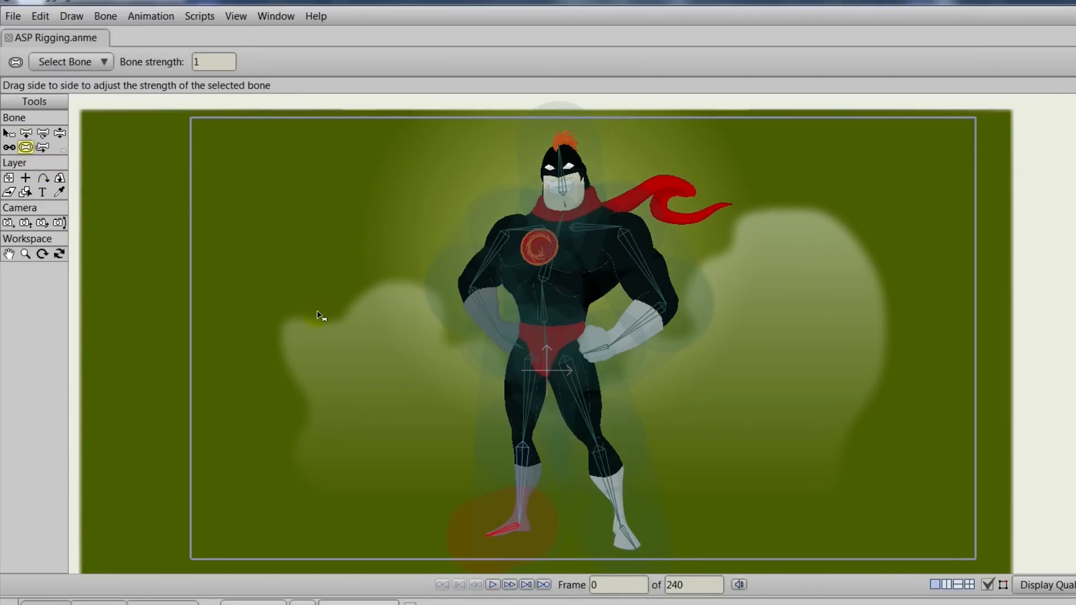
pyautogui.scroll(-1, 320, 316)
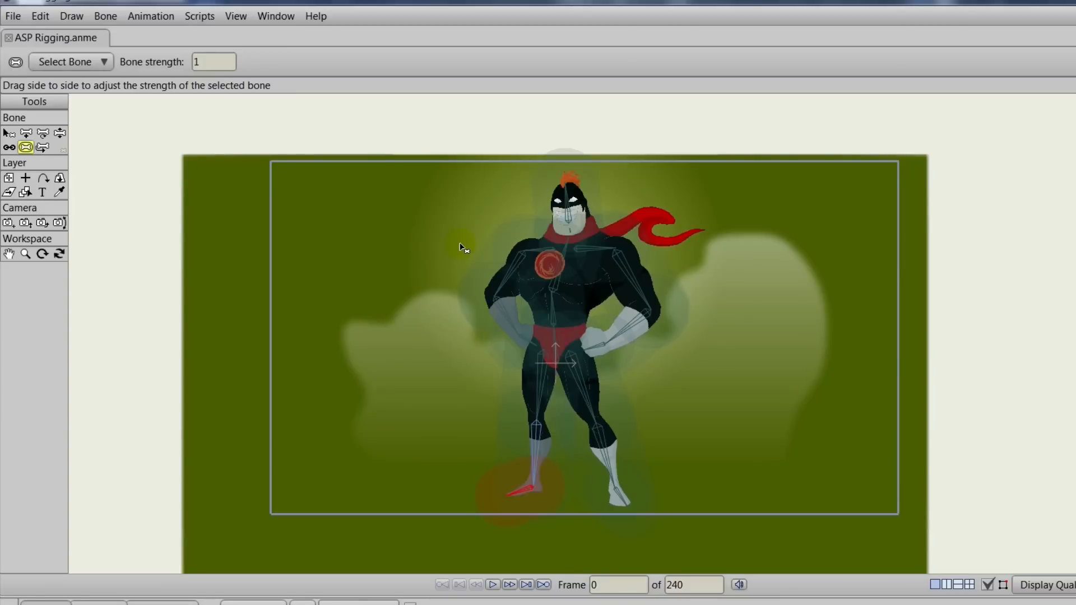
pyautogui.click(9, 133)
pyautogui.click(456, 147)
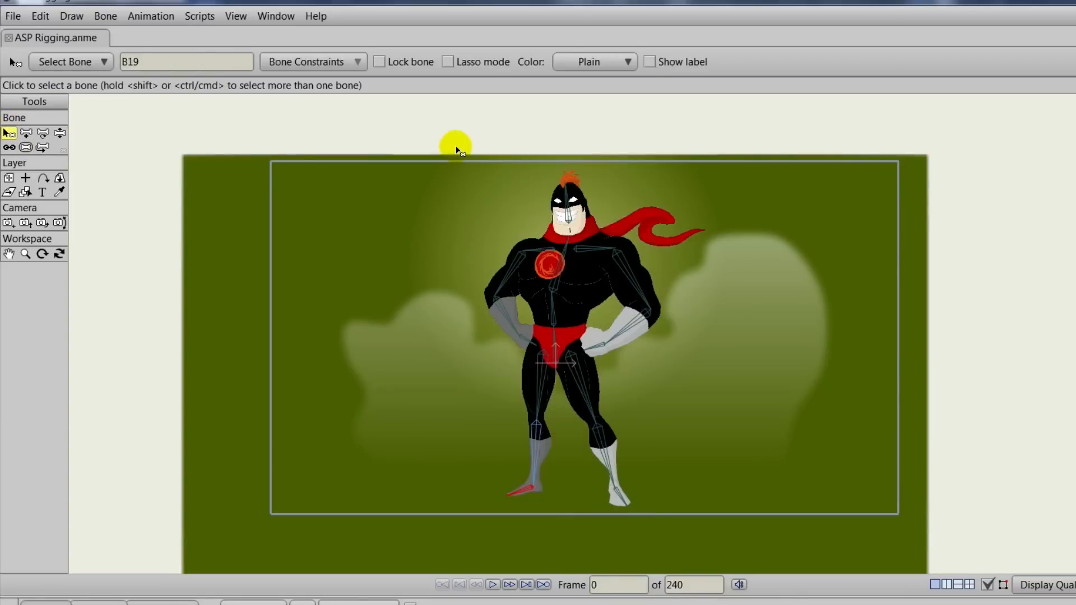
pyautogui.moveTo(456, 147); pyautogui.dragTo(718, 535)
pyautogui.click(25, 147)
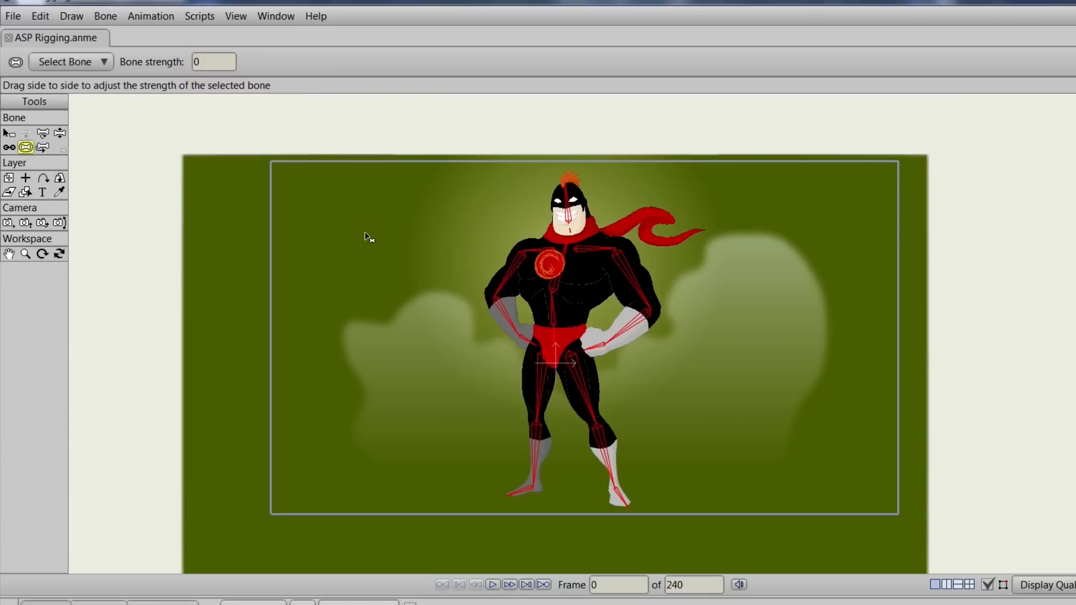
pyautogui.click(9, 133)
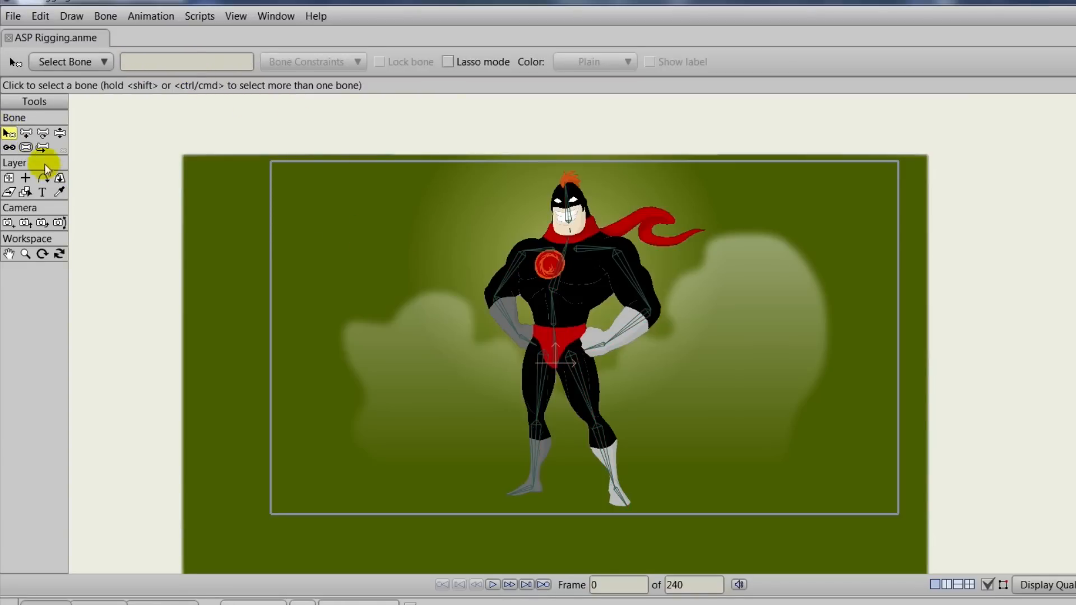
# Step: Try reparenting the upper arm bone of the light-gloved arm to the chest and abdomen bones, and reattach it to its shoulder bone
pyautogui.click(9, 147)
pyautogui.scroll(1, 327, 290)
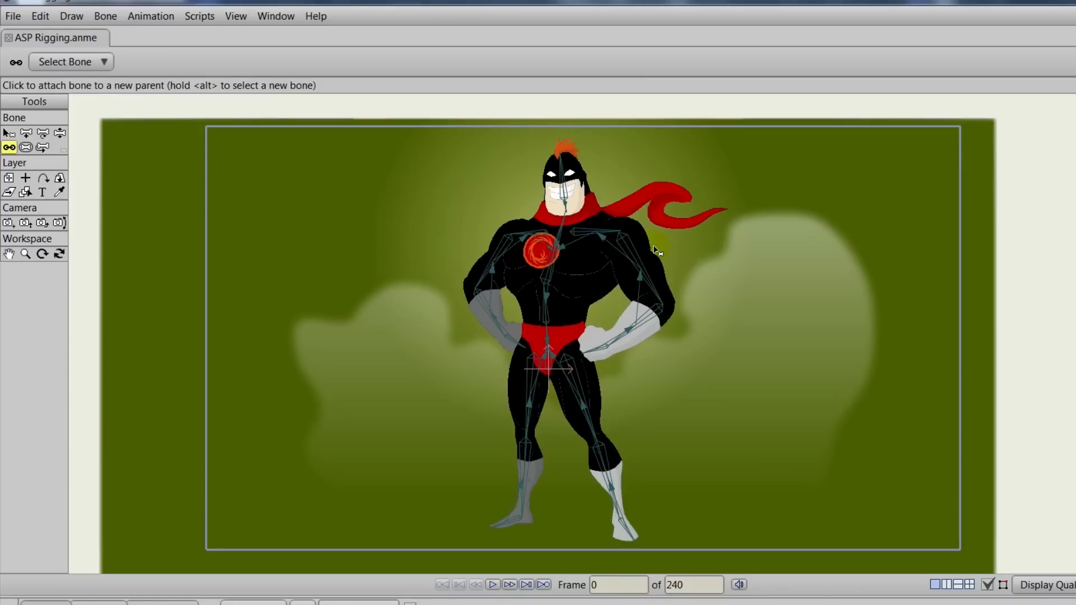
pyautogui.keyDown('alt'); pyautogui.click(631, 247); pyautogui.keyUp('alt')
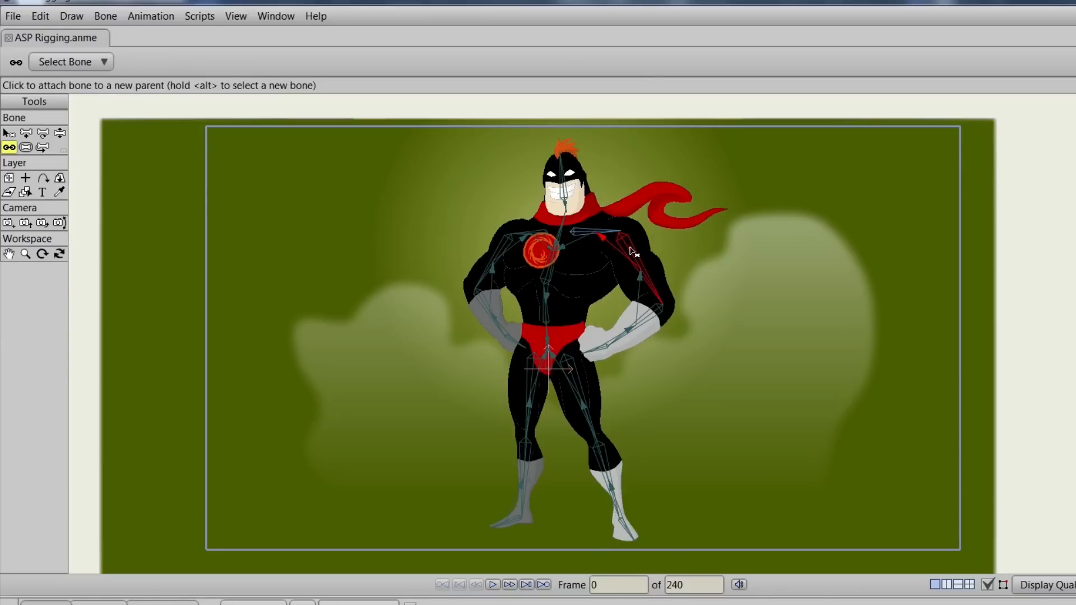
pyautogui.click(699, 256)
pyautogui.click(547, 271)
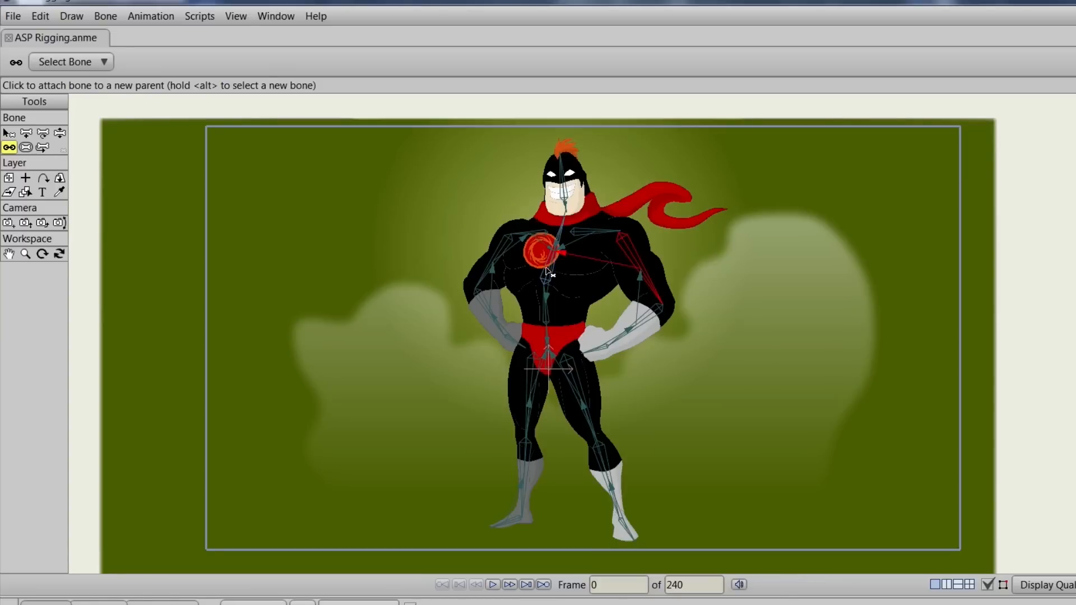
pyautogui.click(547, 321)
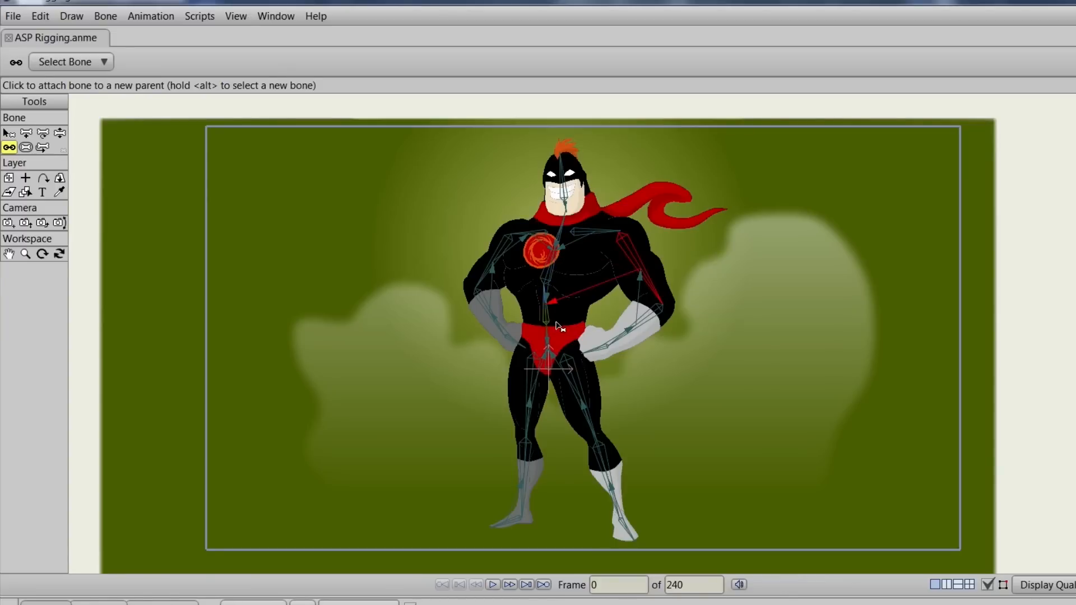
pyautogui.click(726, 274)
pyautogui.click(606, 235)
pyautogui.click(726, 339)
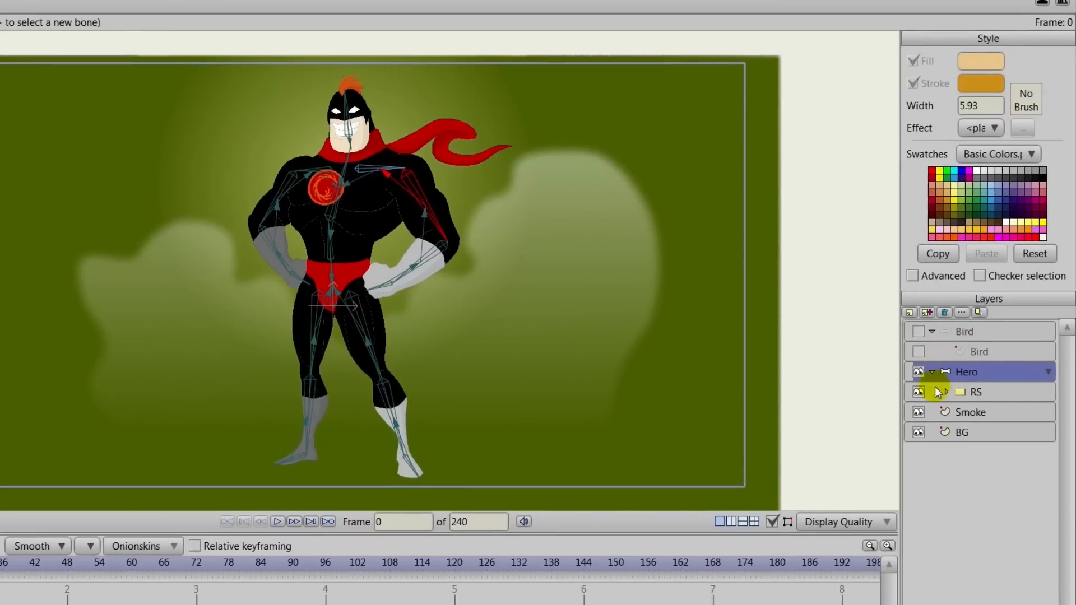
# Step: Expand the RS group and bind its Face Shadow layer to the head bone with the Bind Layer tool
pyautogui.click(944, 392)
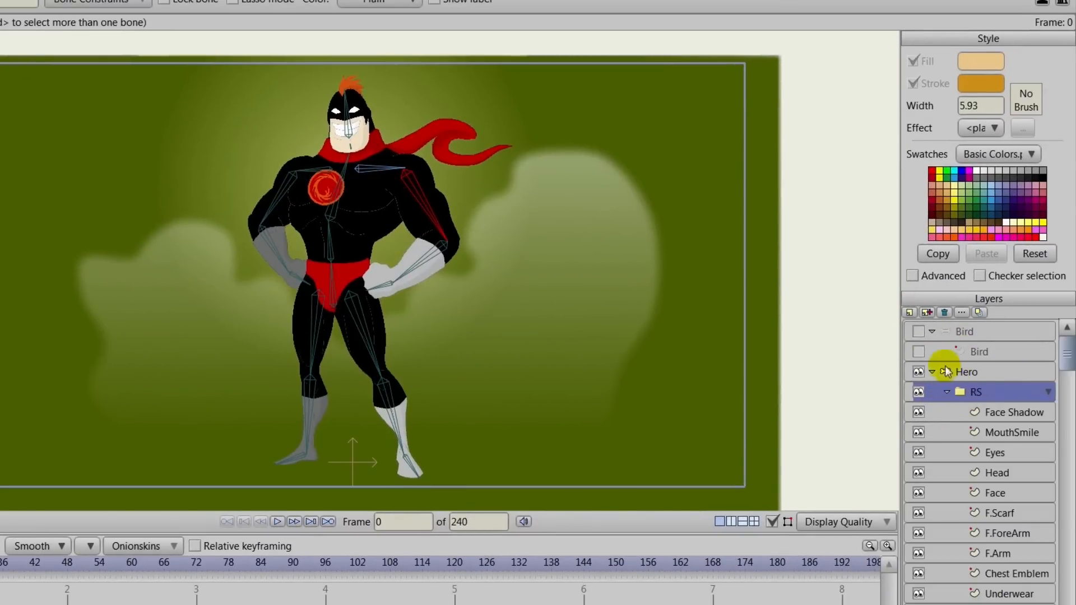
pyautogui.moveTo(898, 350); pyautogui.dragTo(758, 338)
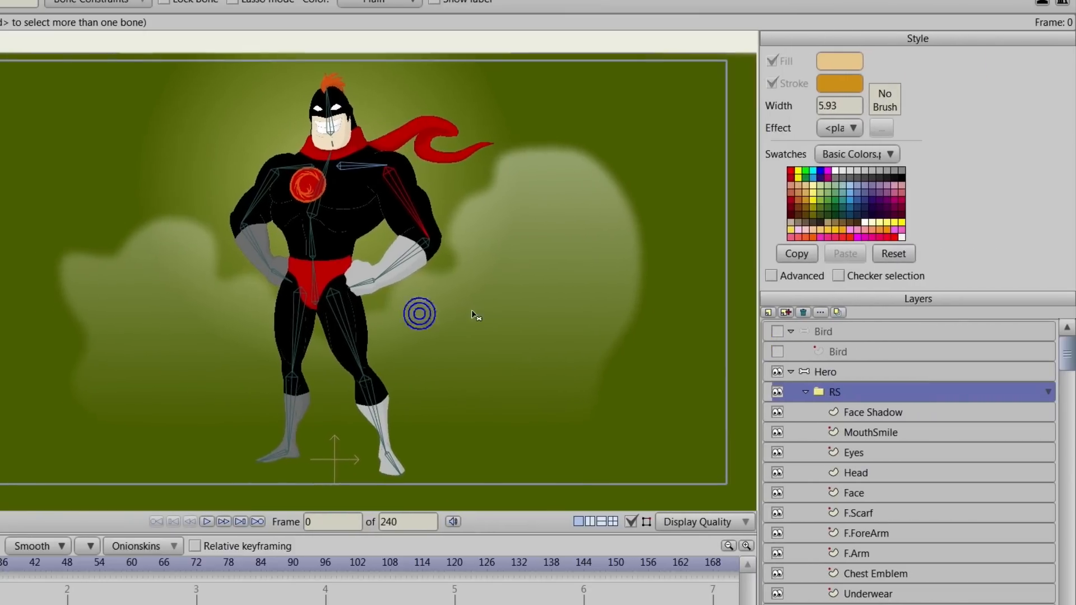
pyautogui.click(851, 413)
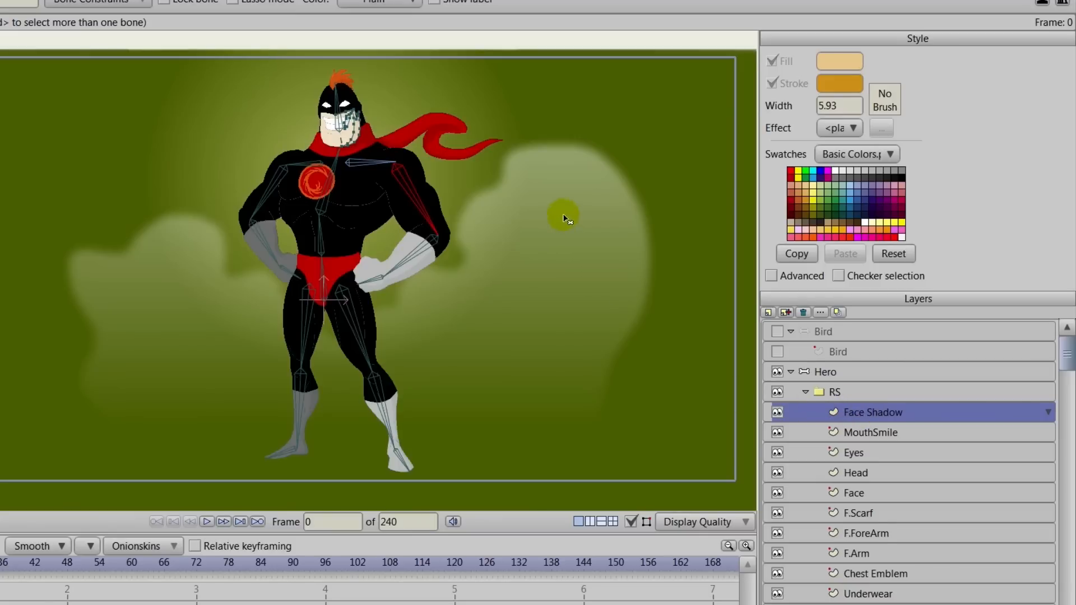
pyautogui.moveTo(560, 216); pyautogui.dragTo(576, 254)
pyautogui.scroll(3, 576, 253)
pyautogui.moveTo(559, 213); pyautogui.dragTo(500, 290)
pyautogui.scroll(4, 509, 354)
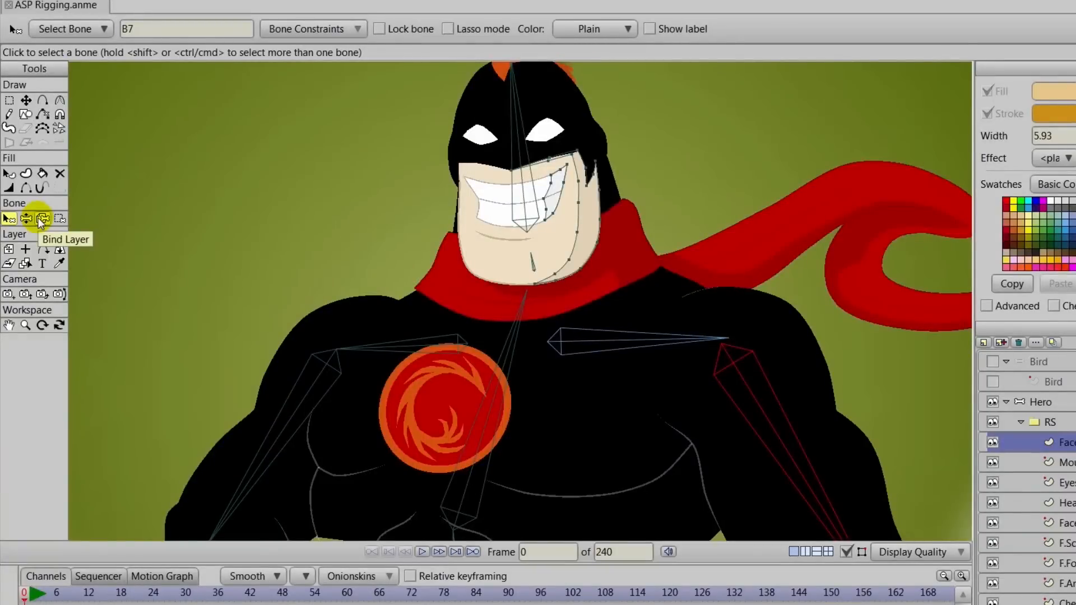
pyautogui.click(42, 219)
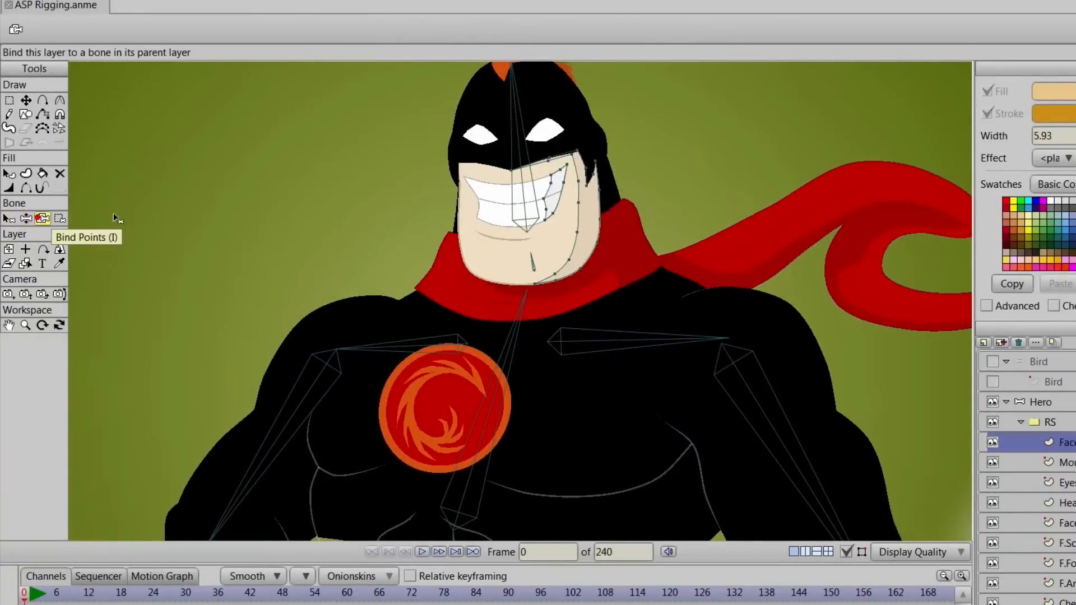
pyautogui.click(524, 193)
# Step: Bind the MouthSmile and Eyes layers to the head bone
pyautogui.click(1065, 462)
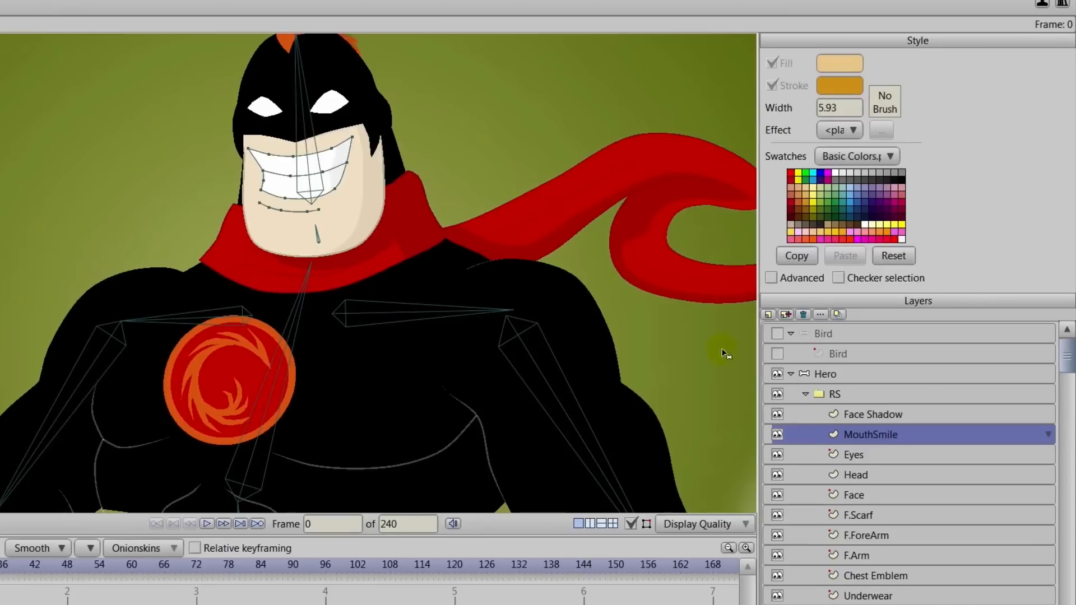
pyautogui.click(313, 140)
pyautogui.click(342, 149)
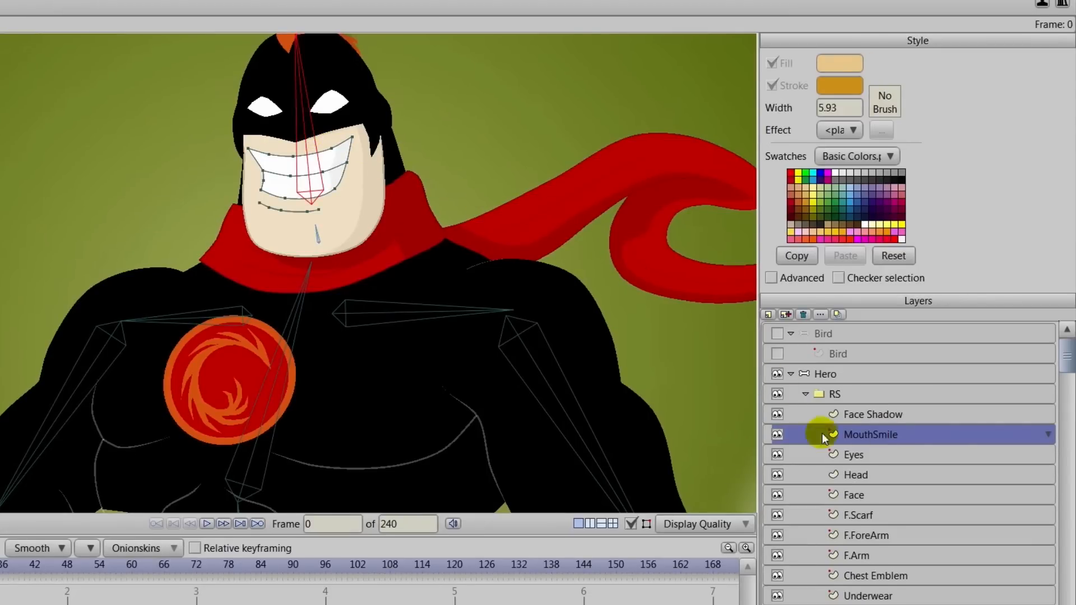
pyautogui.click(853, 455)
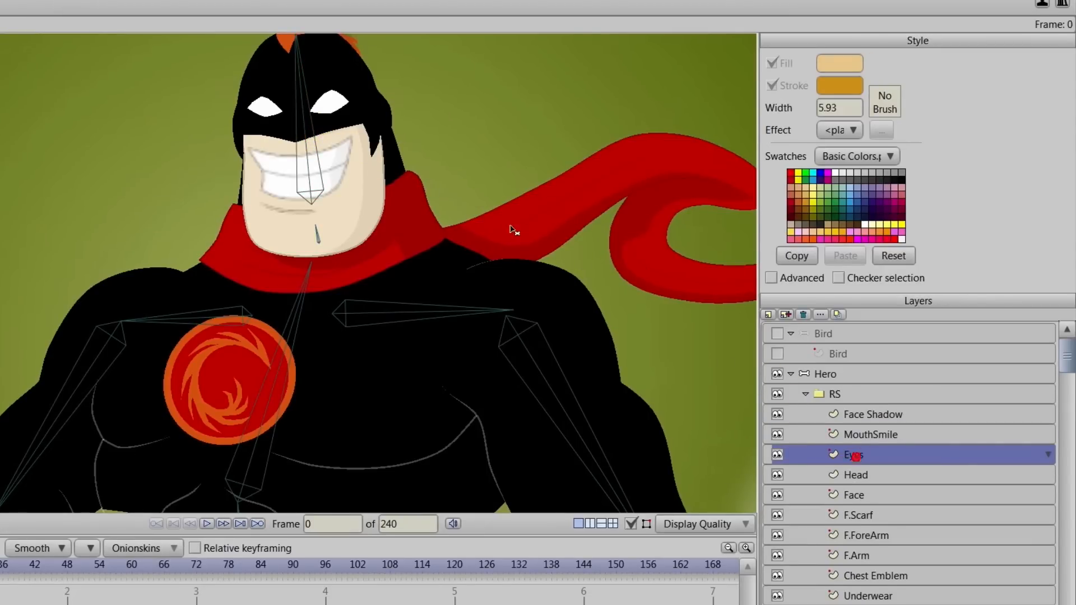
pyautogui.click(305, 135)
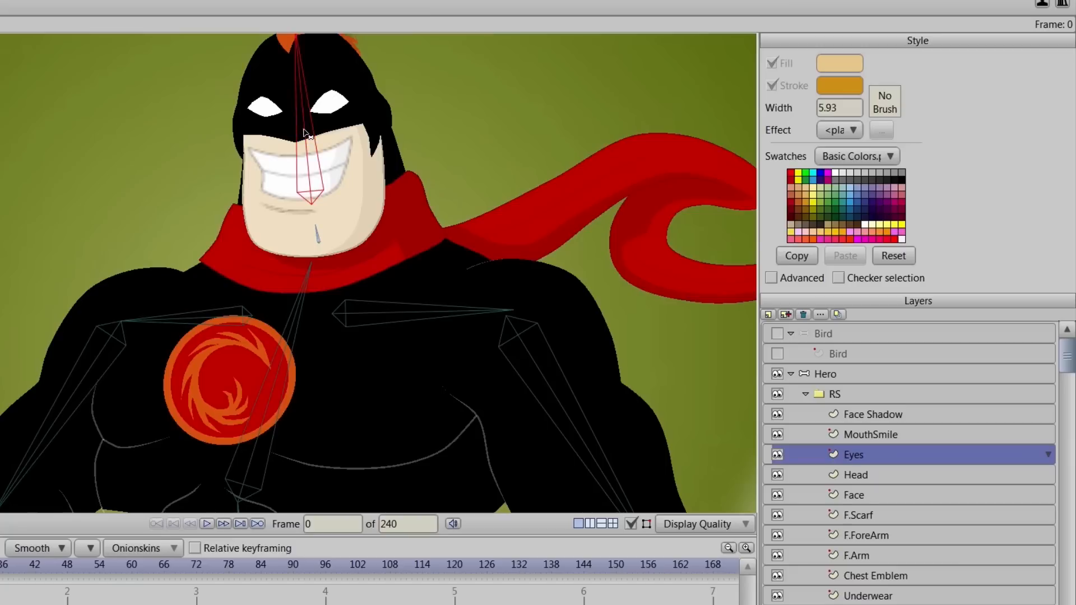
# Step: Bind the Head and Face layers to the head bone
pyautogui.click(863, 475)
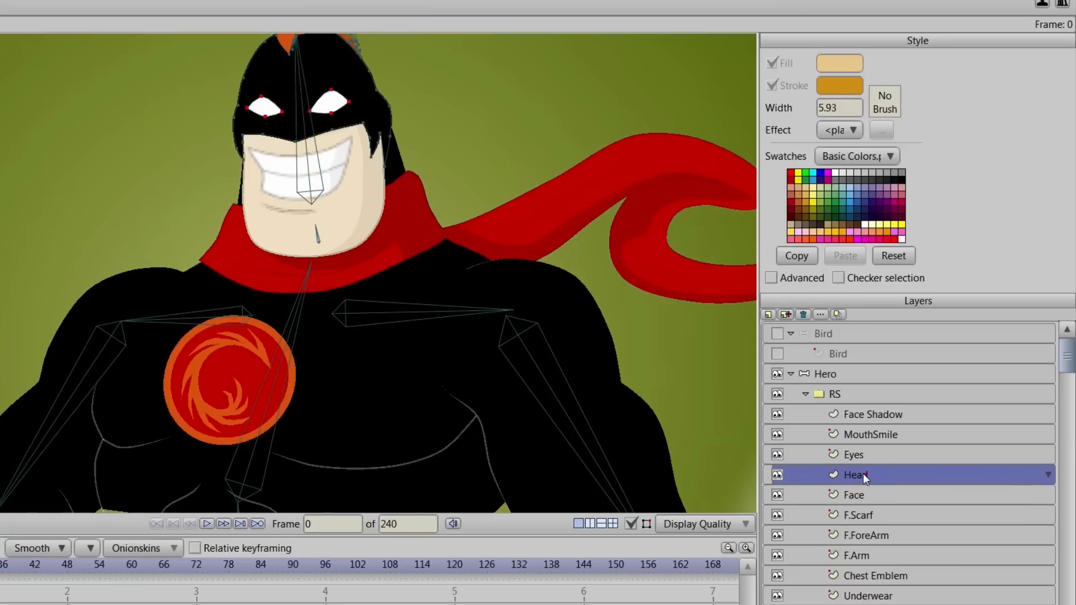
pyautogui.moveTo(333, 190); pyautogui.dragTo(351, 272)
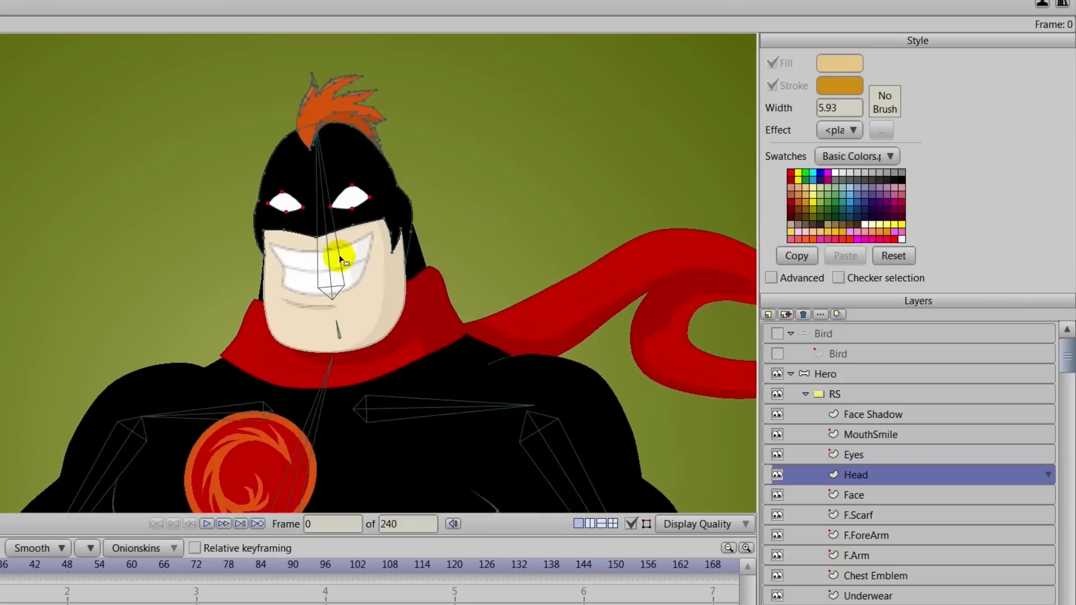
pyautogui.click(326, 244)
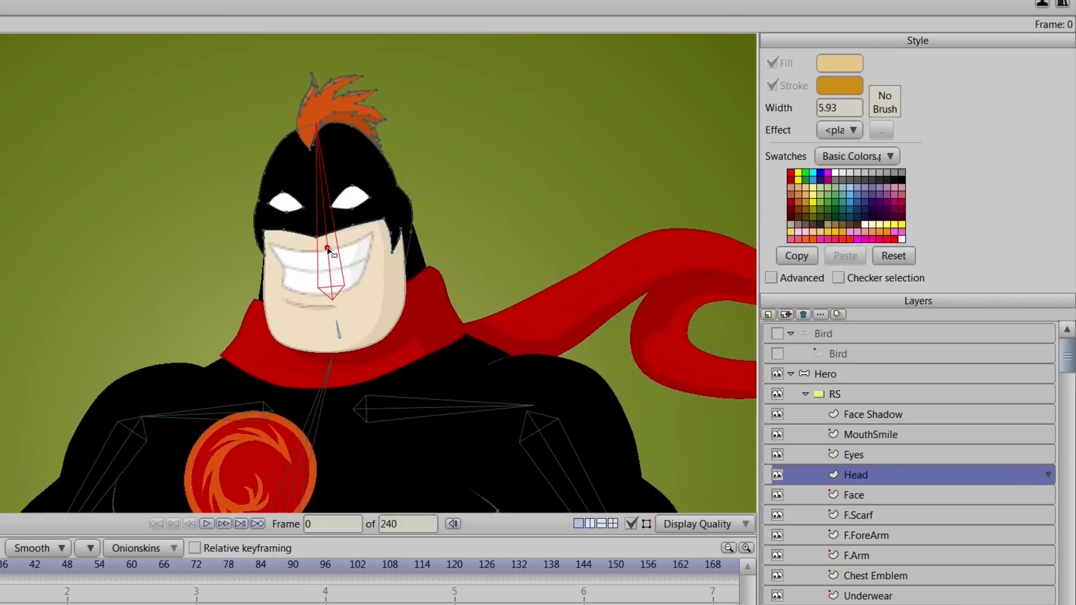
pyautogui.click(855, 498)
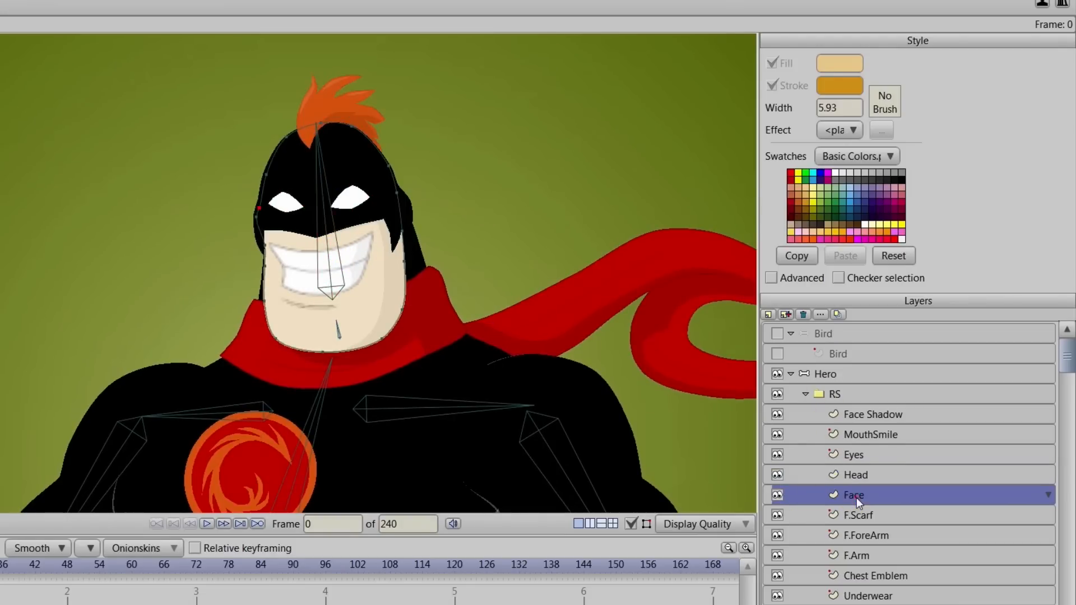
pyautogui.click(328, 249)
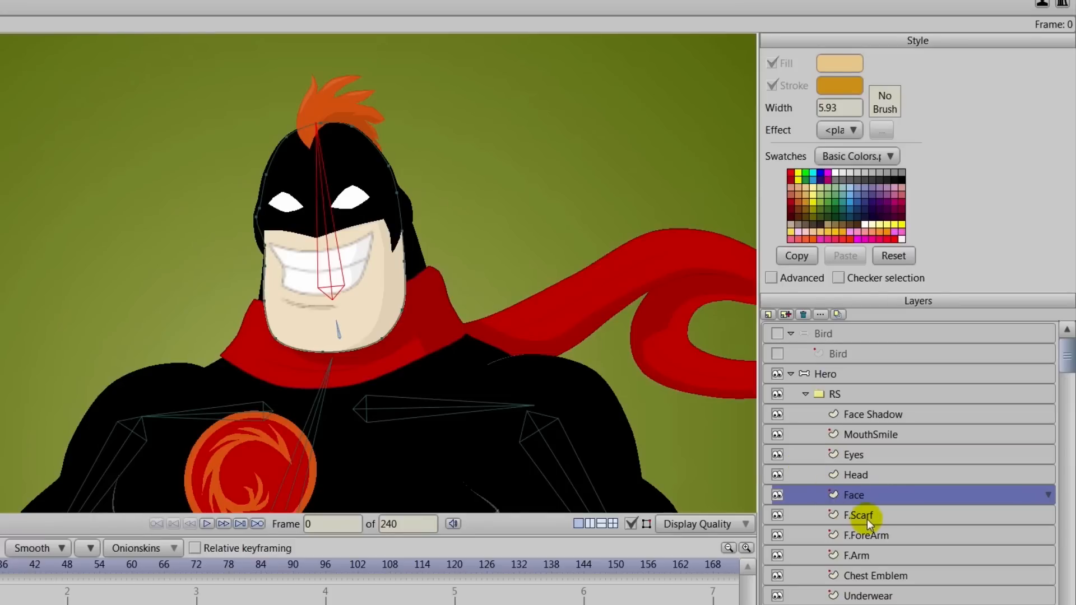
# Step: Bind the F.ForeArm layer to the light-gloved forearm bone and the F.Arm layer to the upper arm bone of the same arm
pyautogui.click(869, 537)
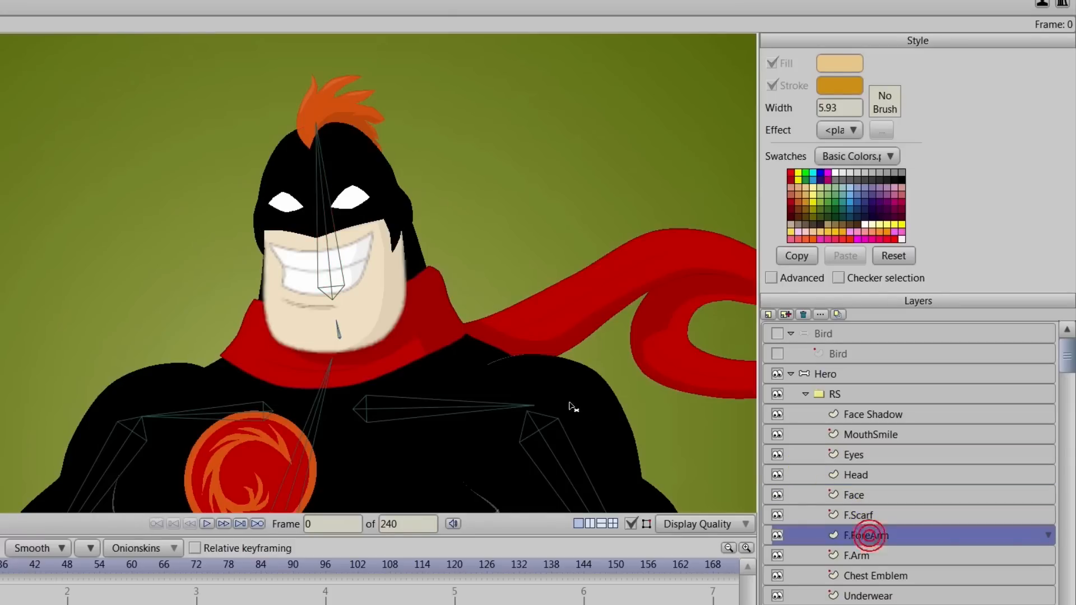
pyautogui.moveTo(583, 440); pyautogui.dragTo(506, 254)
pyautogui.scroll(-5, 543, 255)
pyautogui.moveTo(540, 317); pyautogui.dragTo(564, 207)
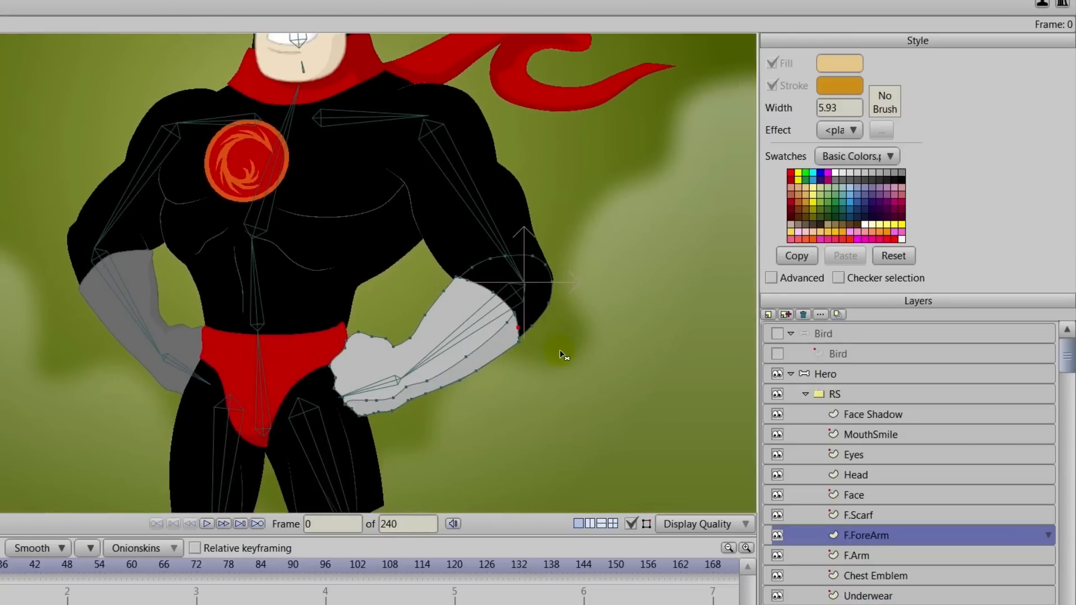
pyautogui.click(469, 327)
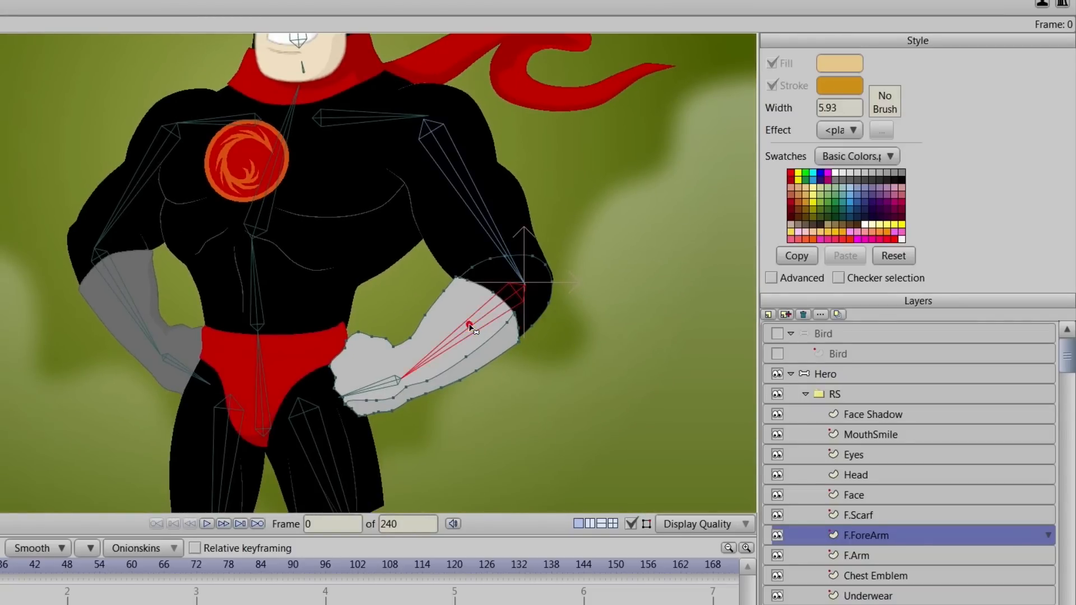
pyautogui.click(853, 557)
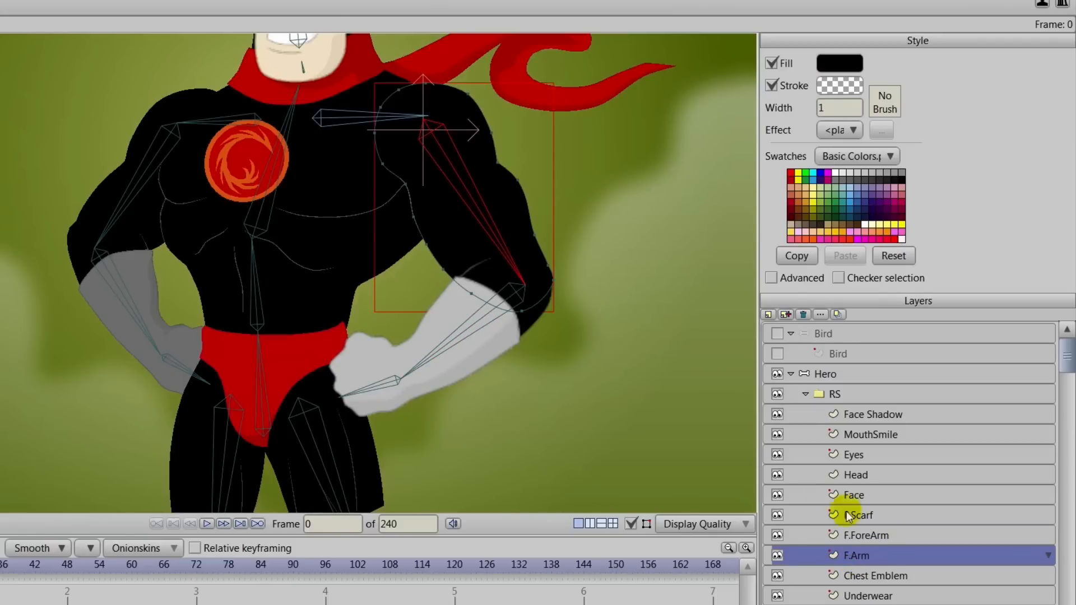
# Step: Bind the Chest Emblem layer to the chest bone
pyautogui.click(881, 580)
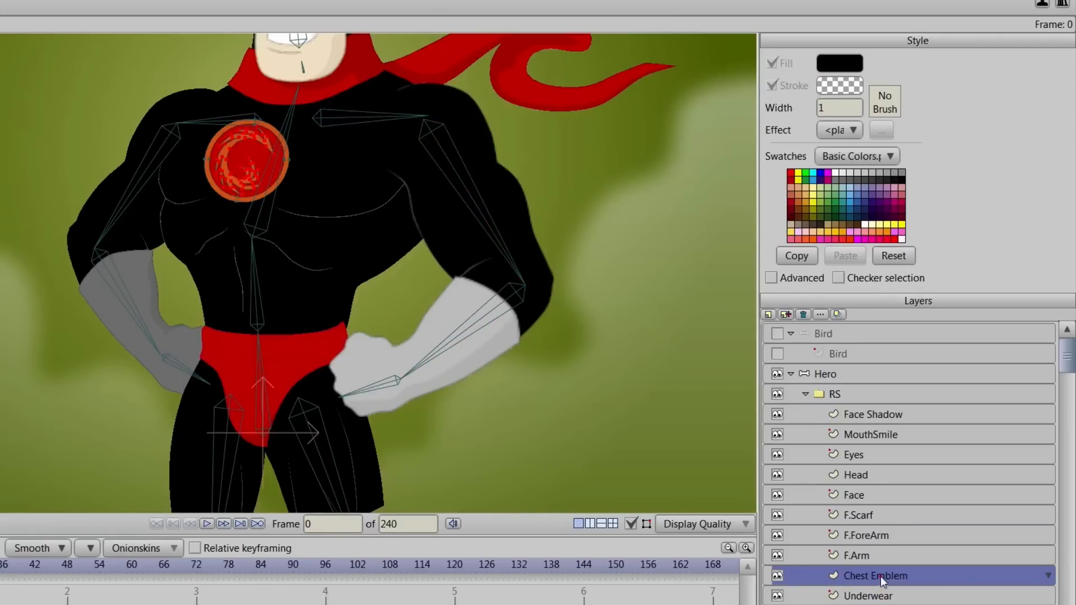
pyautogui.click(262, 210)
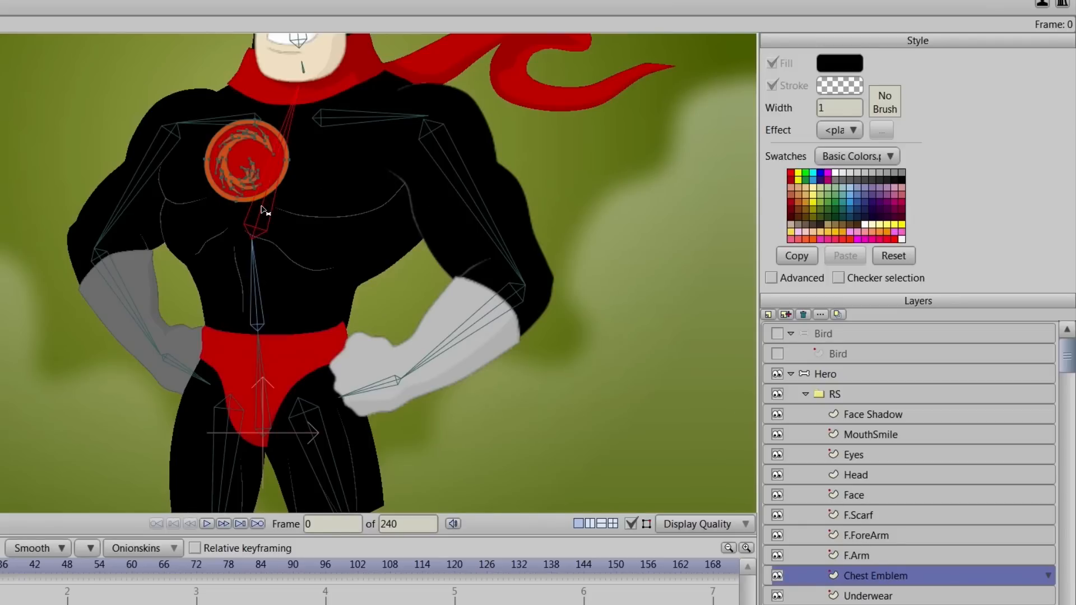
# Step: Examine how the Underwear, Torso and B.Leg layers lie over the hip, spine and leg bones
pyautogui.scroll(-3, 868, 506)
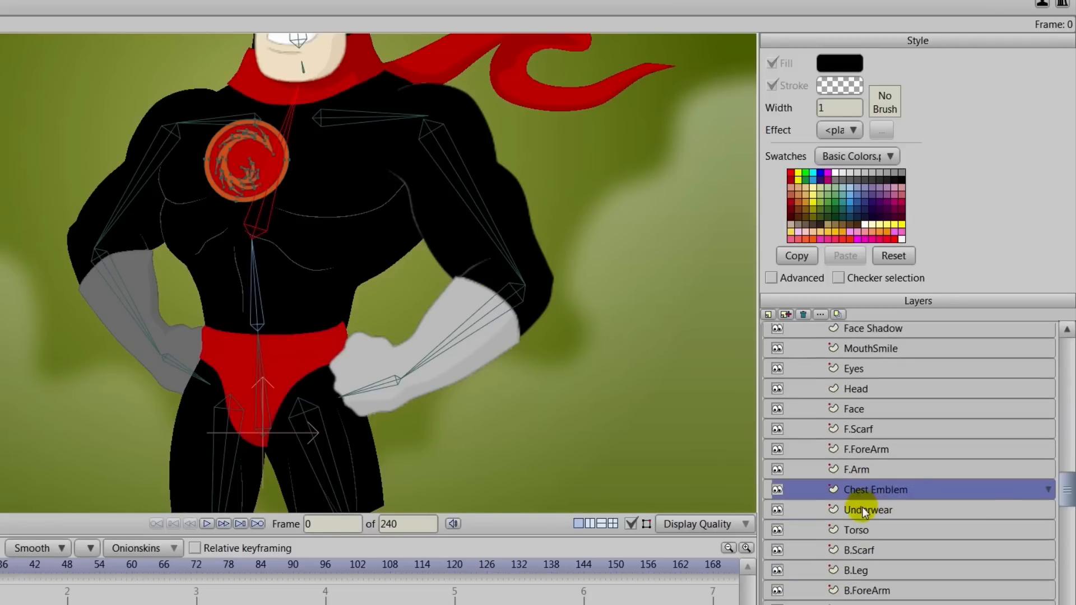
pyautogui.click(865, 510)
pyautogui.moveTo(415, 418); pyautogui.dragTo(468, 395)
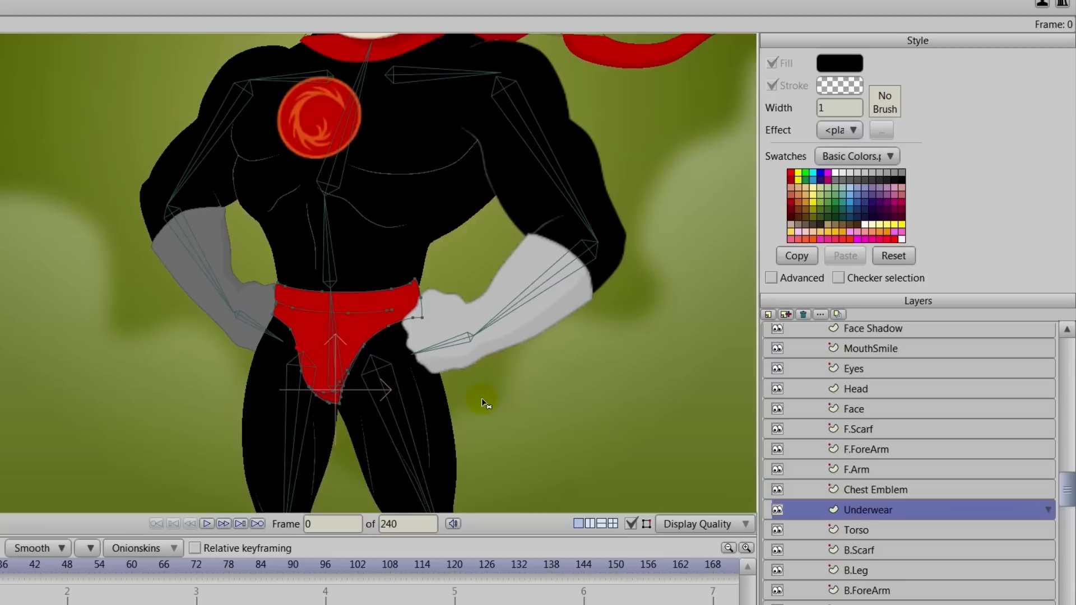
pyautogui.click(865, 533)
pyautogui.scroll(3, 673, 444)
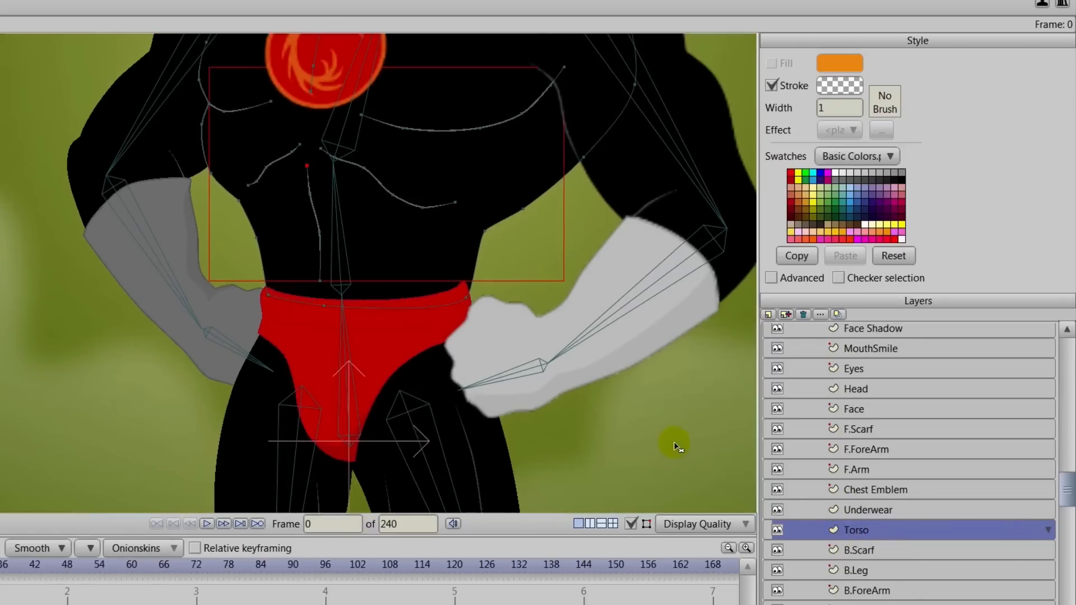
pyautogui.scroll(-4, 673, 442)
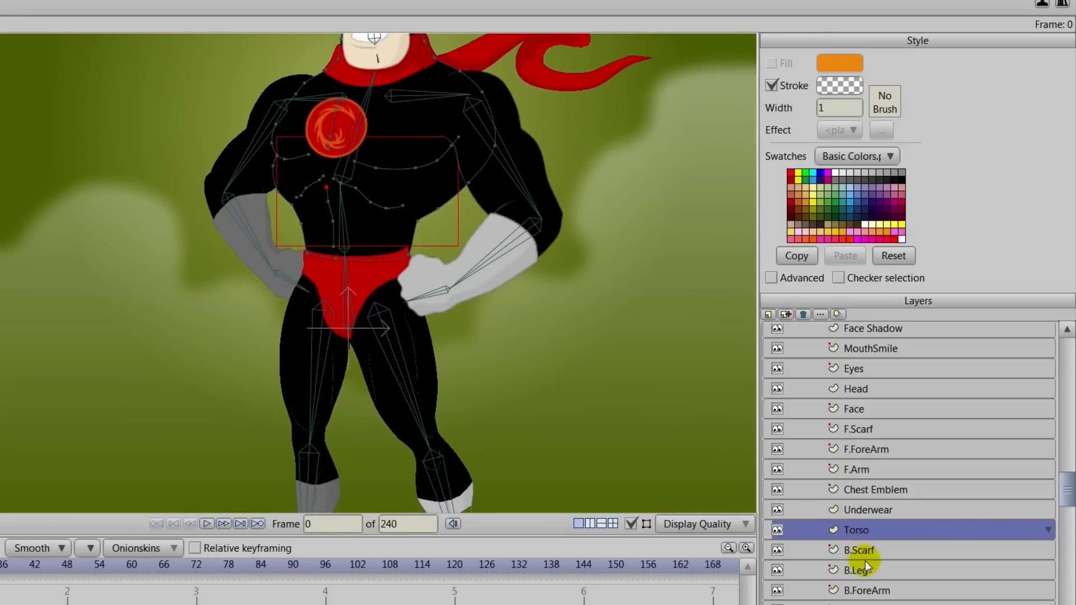
pyautogui.click(861, 569)
pyautogui.scroll(2, 556, 389)
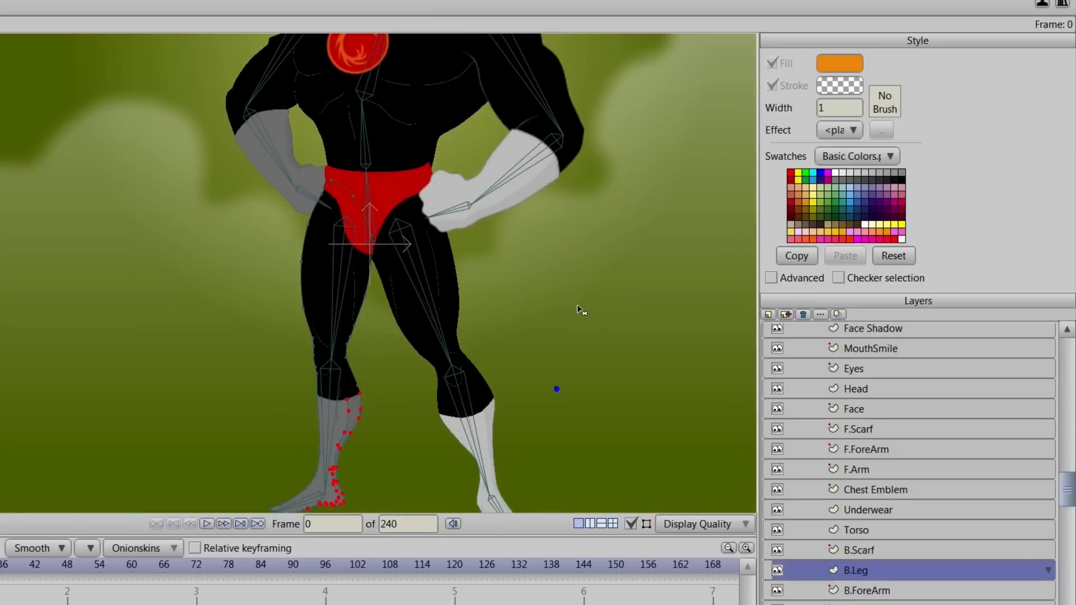
pyautogui.scroll(-1, 888, 590)
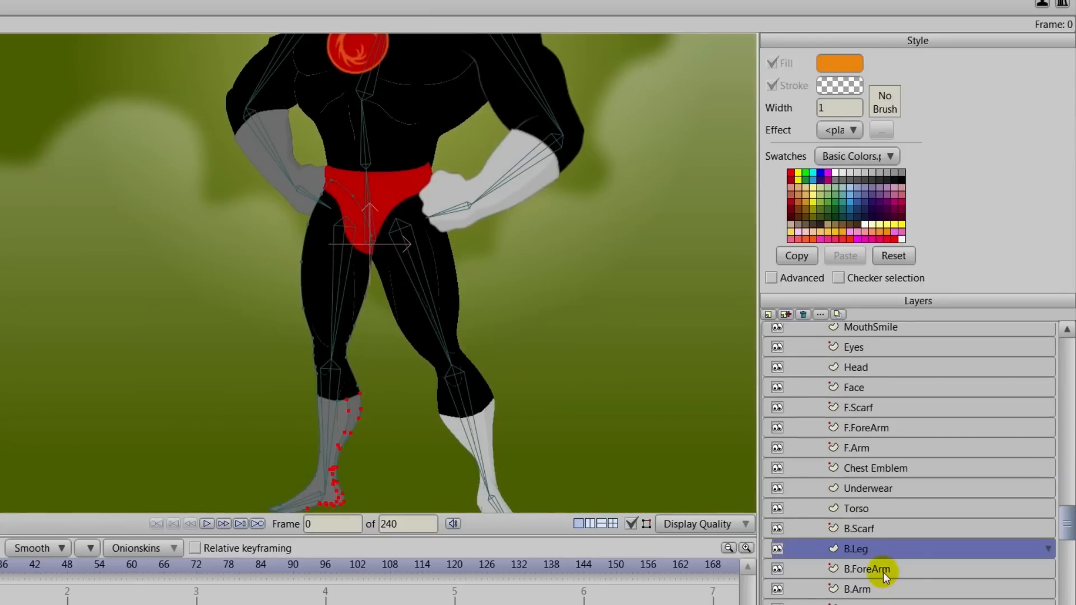
# Step: Bind the B.ForeArm layer to the dark-gloved forearm bone and the B.Arm layer to the upper arm bone of that arm
pyautogui.click(883, 570)
pyautogui.scroll(2, 485, 310)
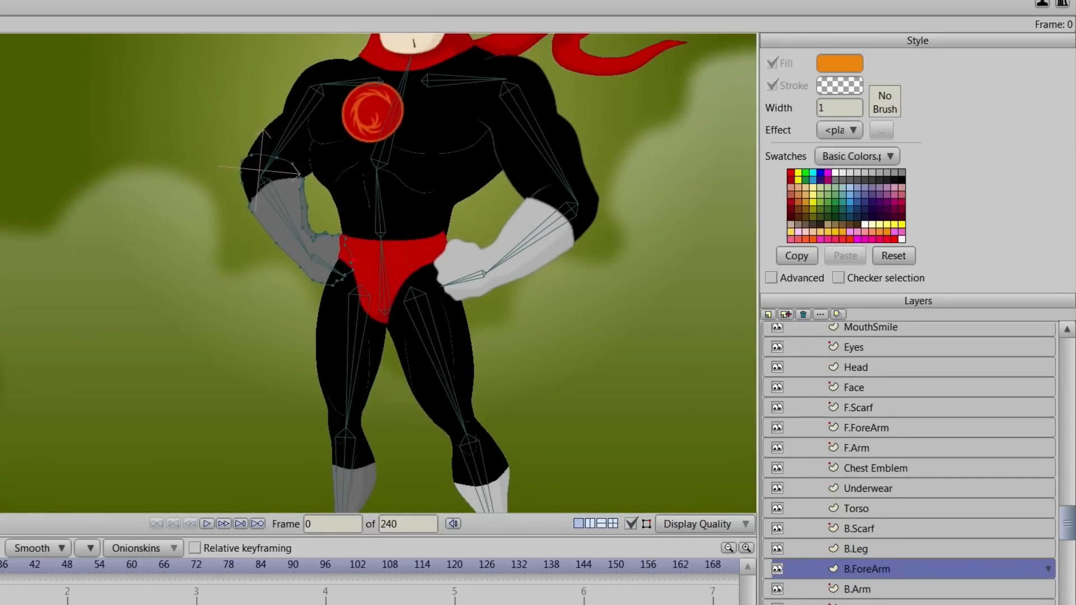
pyautogui.click(280, 210)
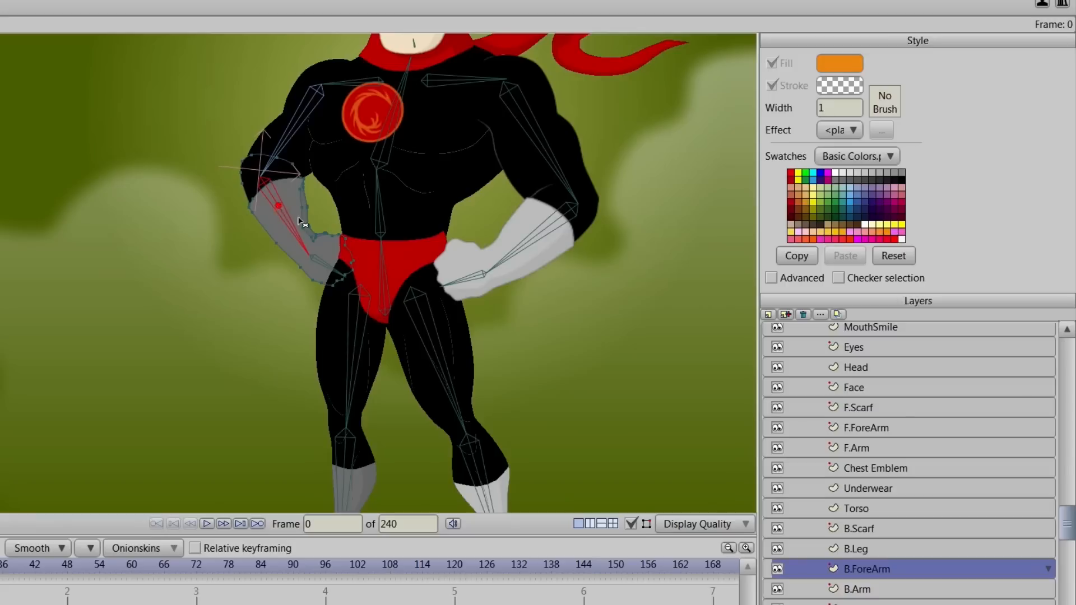
pyautogui.click(862, 595)
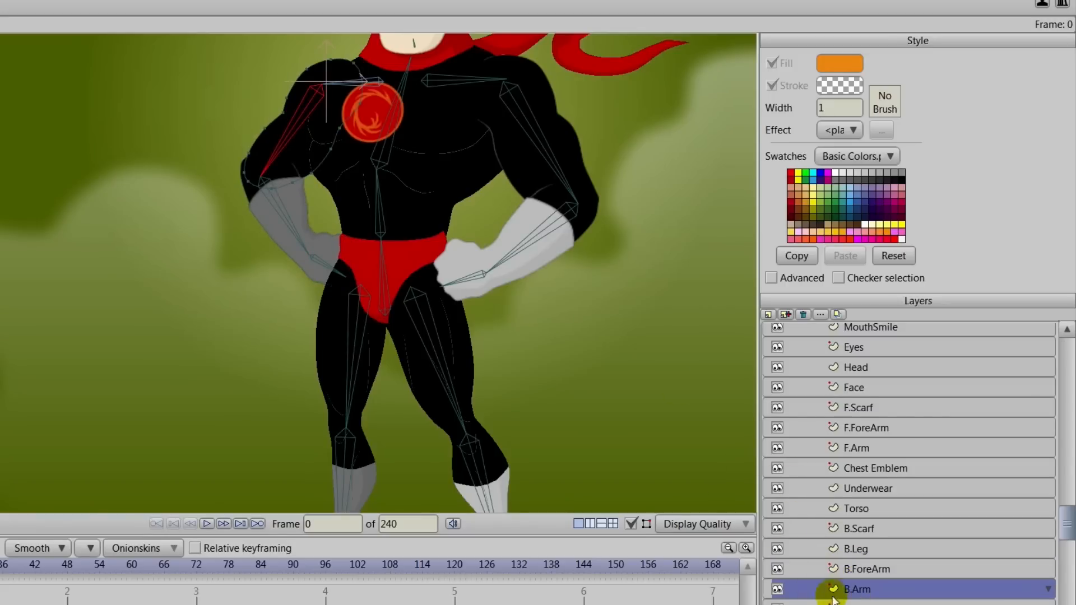
# Step: Test the light-gloved arm by swinging its upper arm and forearm bones with the Manipulate Bones tool
pyautogui.scroll(5, 842, 573)
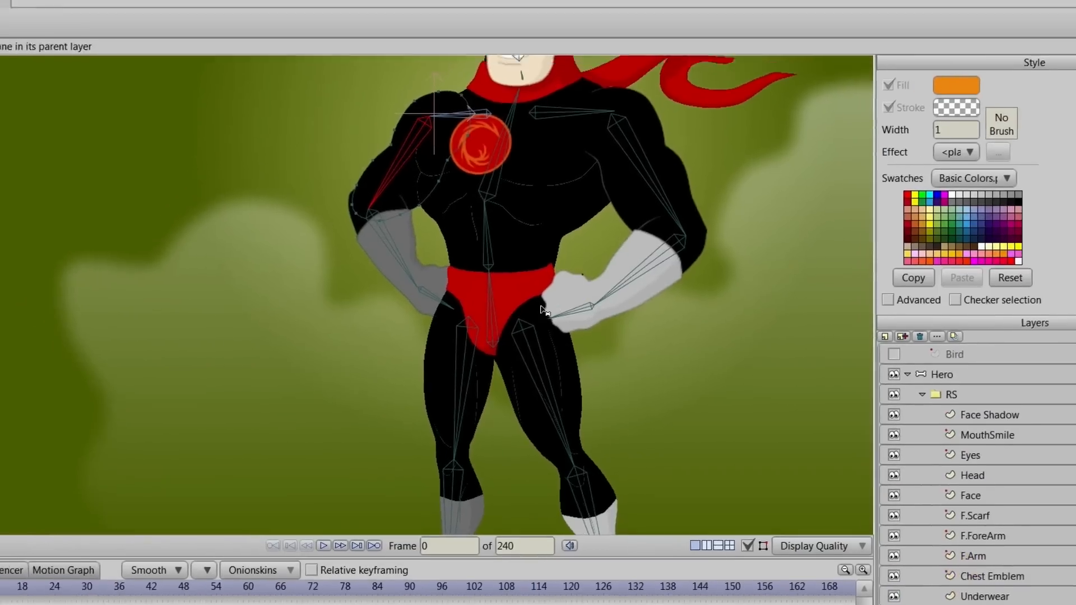
pyautogui.scroll(-5, 541, 309)
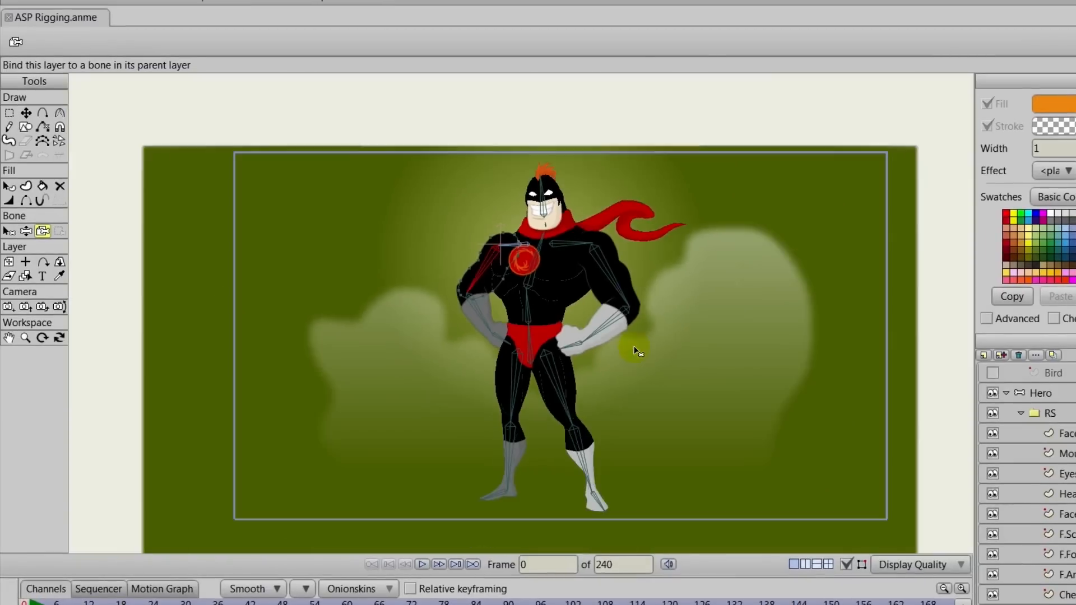
pyautogui.moveTo(516, 293)
pyautogui.mouseDown()
pyautogui.moveTo(511, 321)
pyautogui.moveTo(514, 288)
pyautogui.mouseUp()
pyautogui.scroll(5, 527, 321)
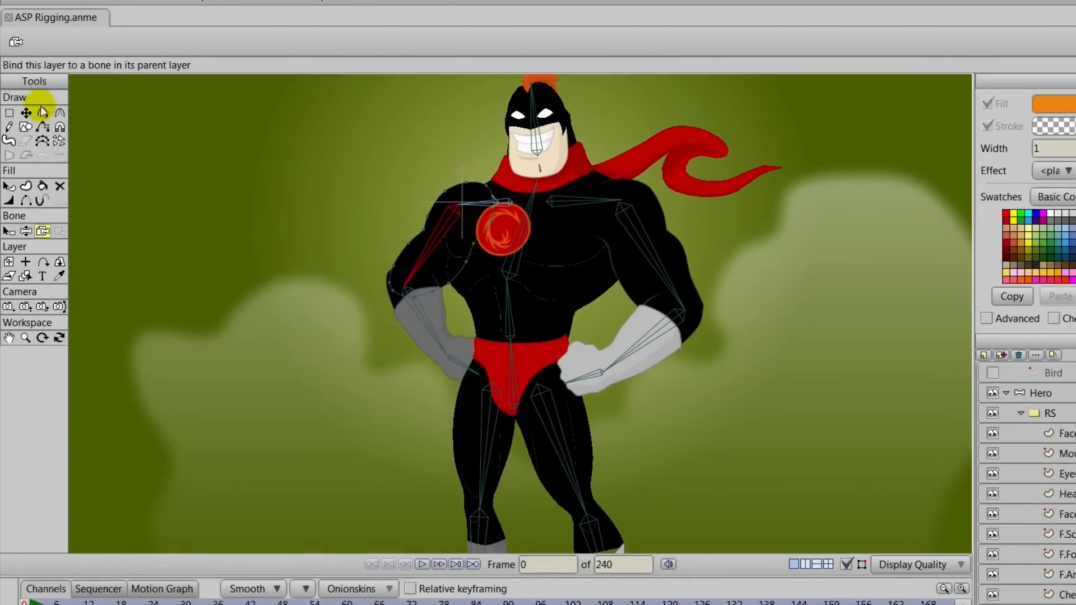
pyautogui.click(26, 231)
pyautogui.moveTo(676, 279); pyautogui.dragTo(677, 238)
pyautogui.moveTo(689, 331); pyautogui.dragTo(695, 399)
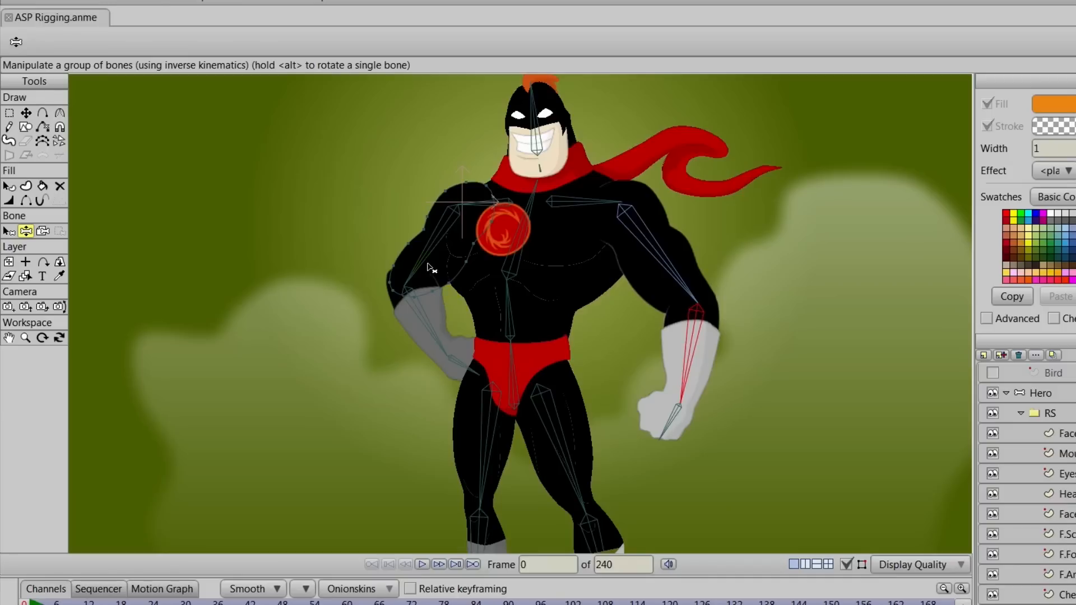
# Step: Test the dark-gloved arm, its shoulder and the head by moving their bones
pyautogui.moveTo(434, 268); pyautogui.dragTo(336, 359)
pyautogui.click(452, 224)
pyautogui.moveTo(453, 224); pyautogui.dragTo(451, 280)
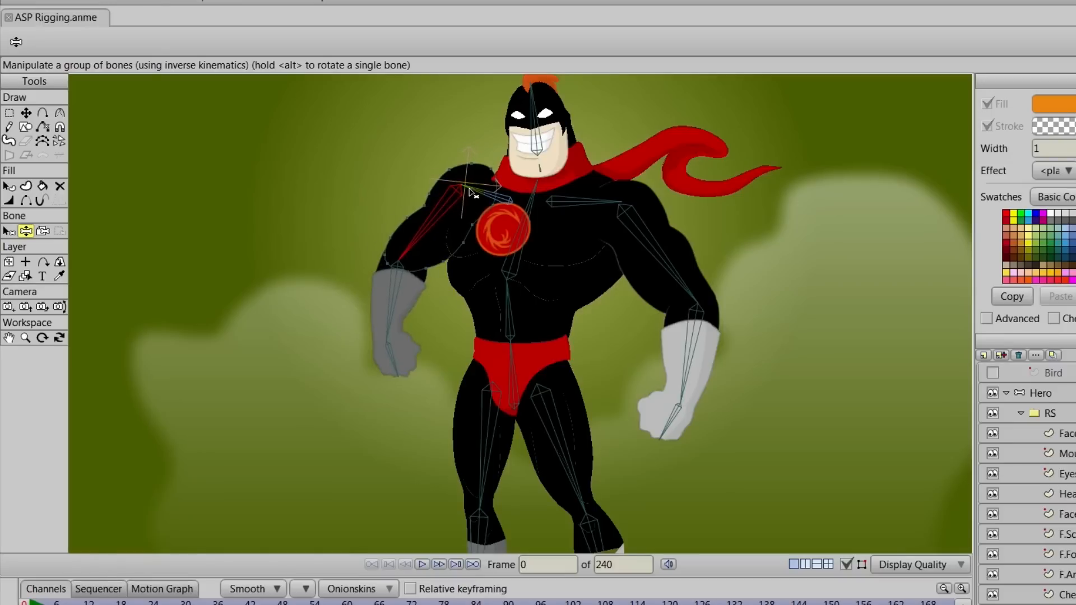
pyautogui.moveTo(469, 192); pyautogui.dragTo(416, 266)
pyautogui.moveTo(535, 101)
pyautogui.mouseDown()
pyautogui.moveTo(553, 104)
pyautogui.moveTo(527, 116)
pyautogui.mouseUp()
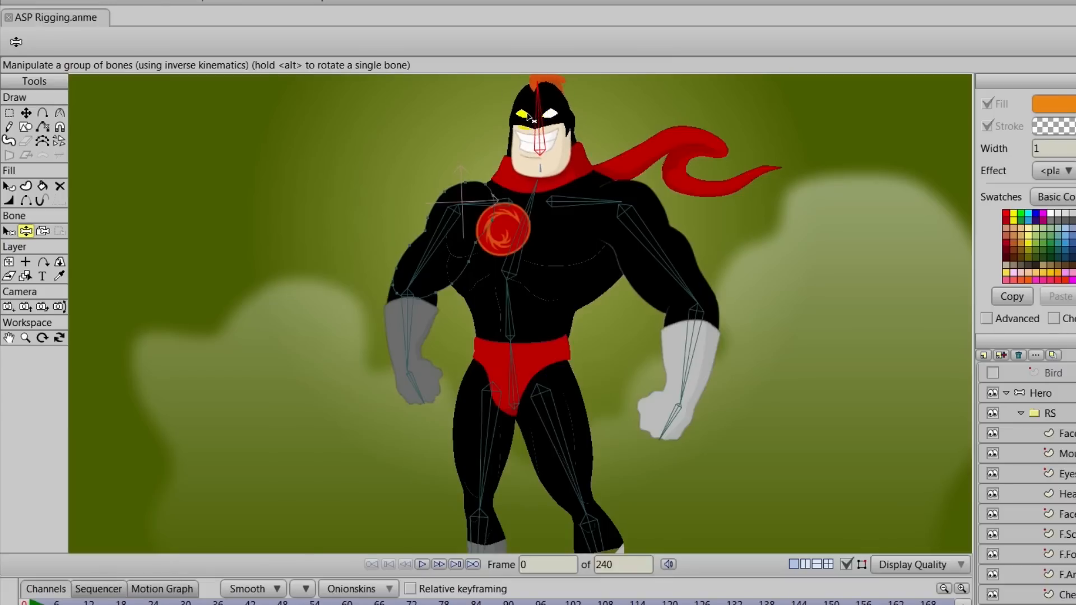
# Step: Review the Eyes, Head, Face, F.Scarf, F.ForeArm, F.Arm and Underwear layers one by one against the skeleton
pyautogui.click(10, 231)
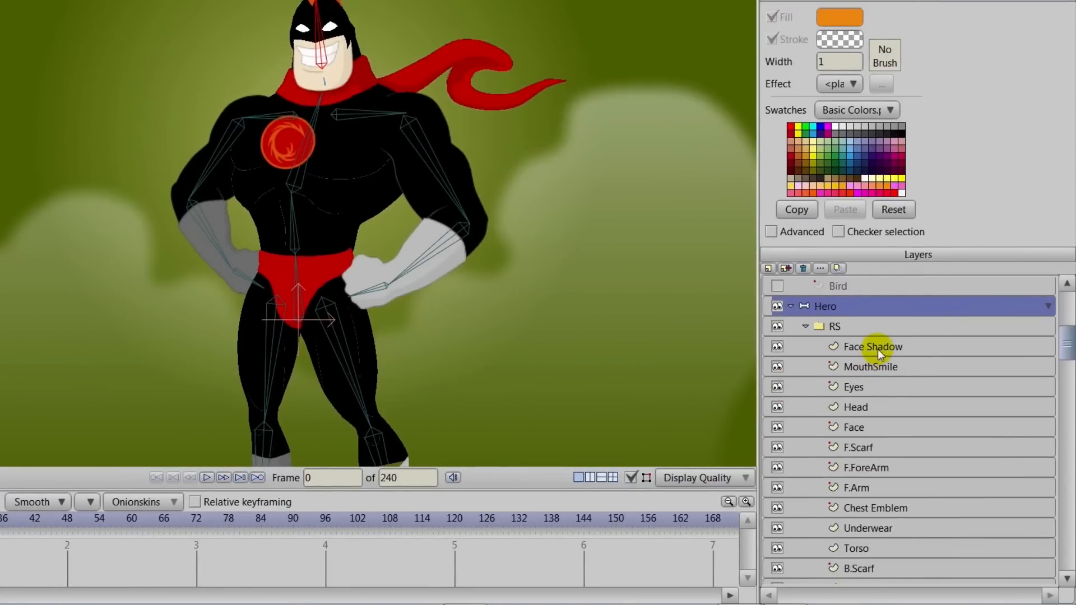
pyautogui.click(861, 387)
pyautogui.click(860, 406)
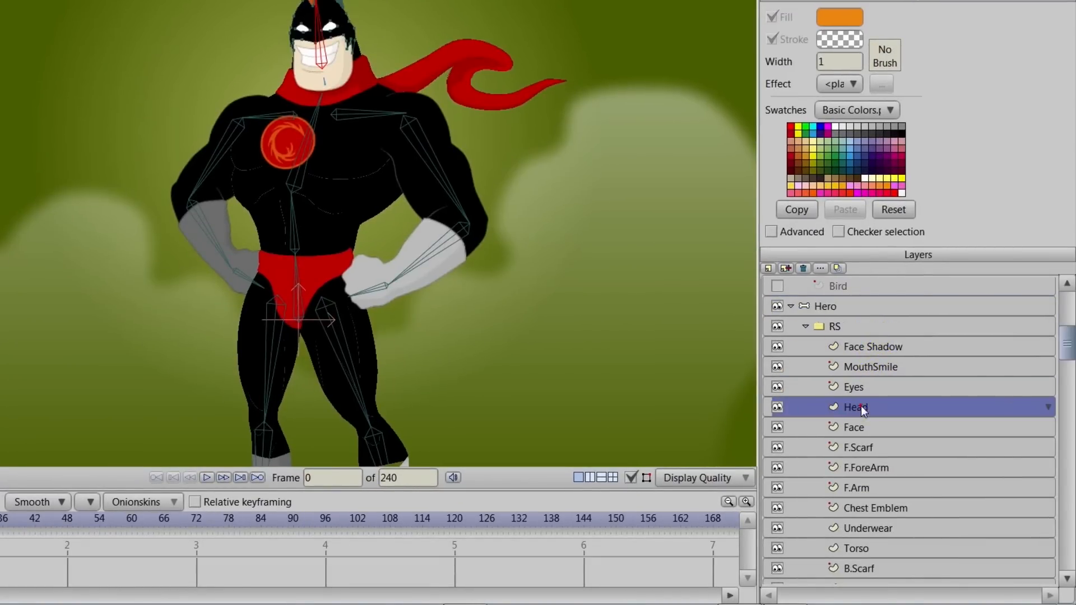
pyautogui.click(862, 426)
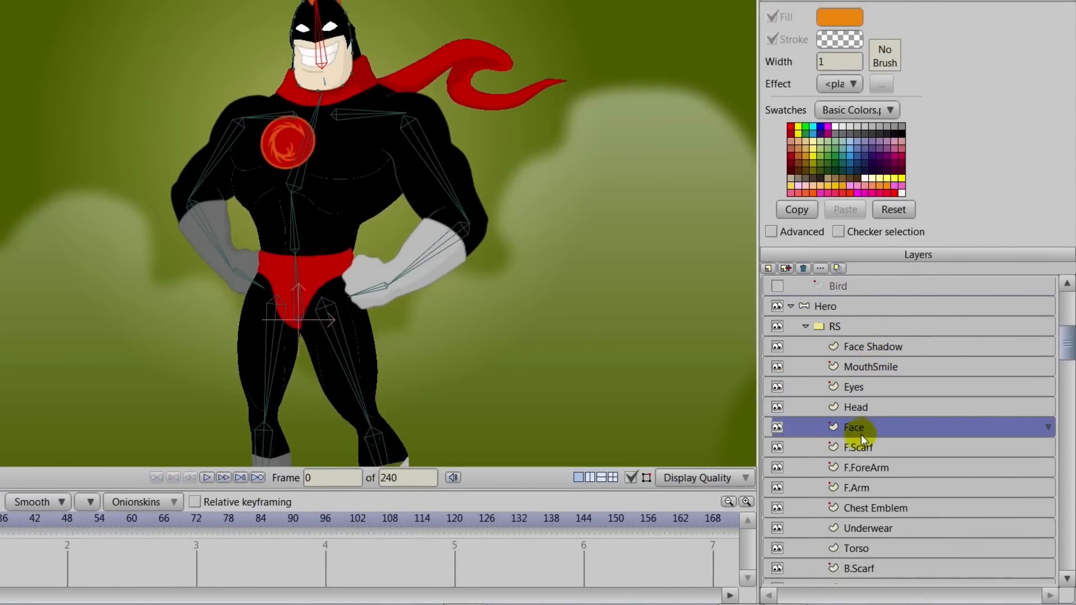
pyautogui.click(861, 446)
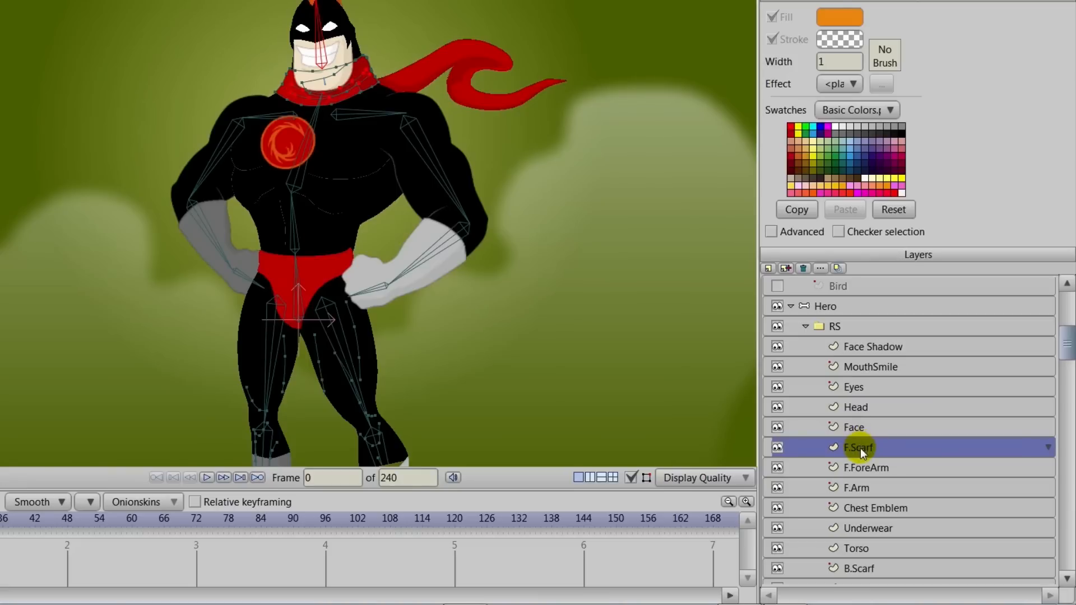
pyautogui.click(866, 466)
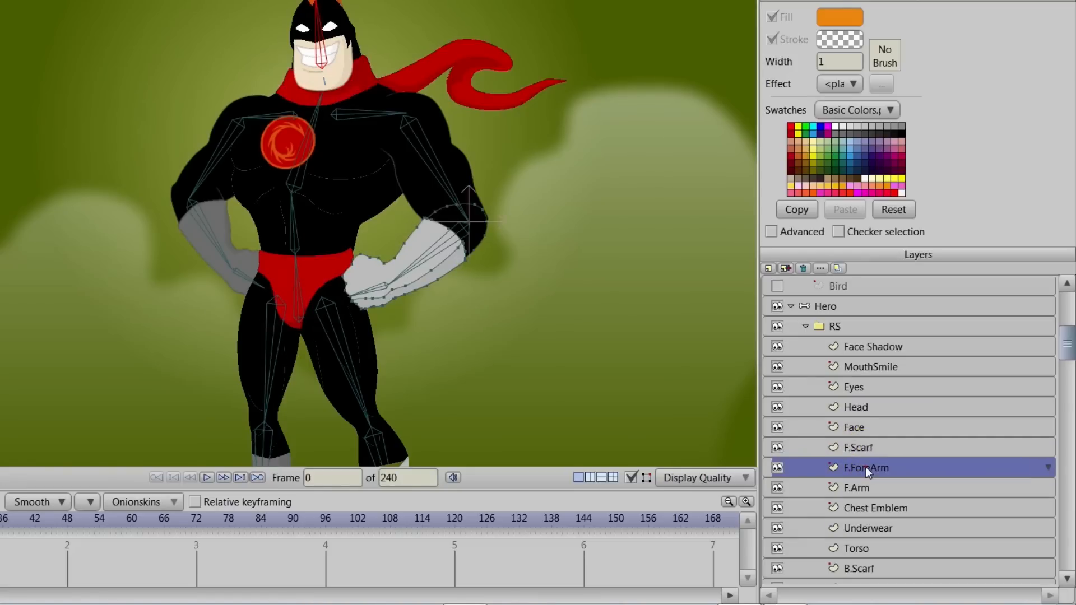
pyautogui.click(866, 487)
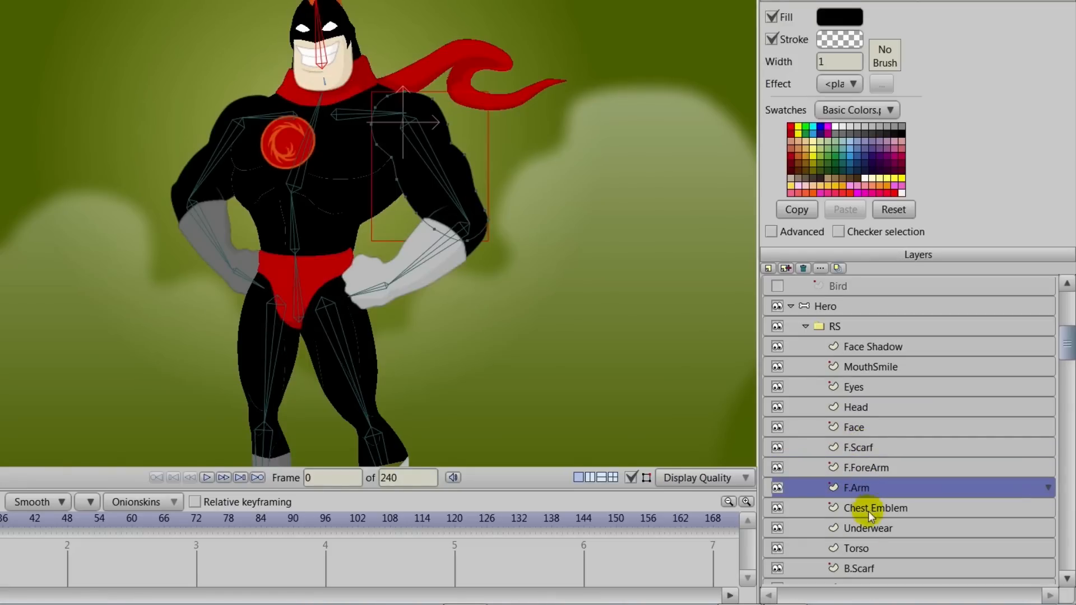
pyautogui.click(867, 528)
pyautogui.moveTo(617, 398); pyautogui.dragTo(627, 347)
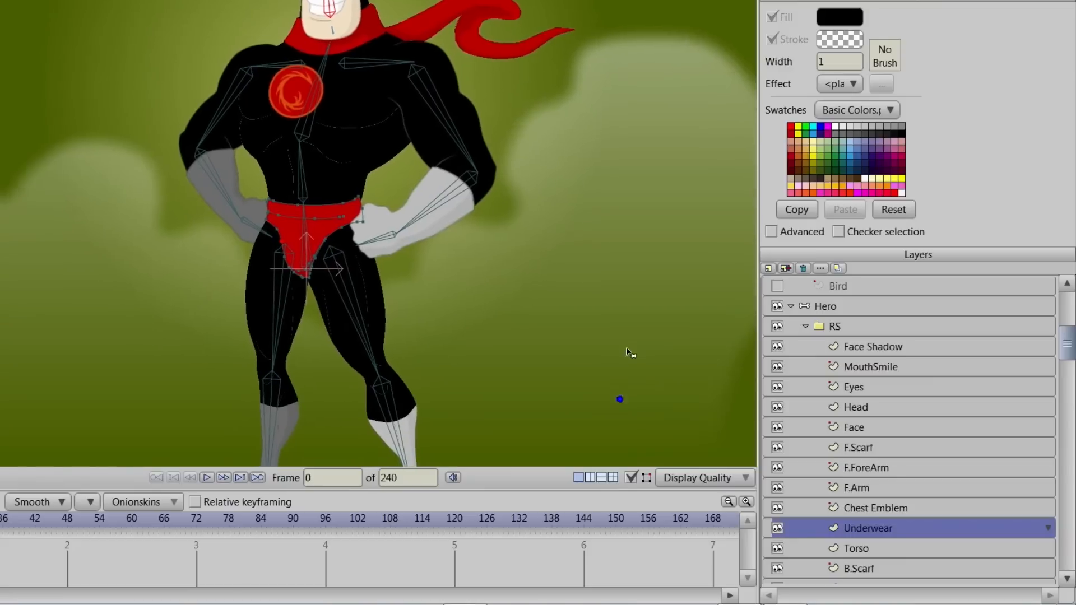
# Step: Make the Torso layer active and select the abdomen bone with the Select Bone tool
pyautogui.click(854, 548)
pyautogui.scroll(3, 447, 376)
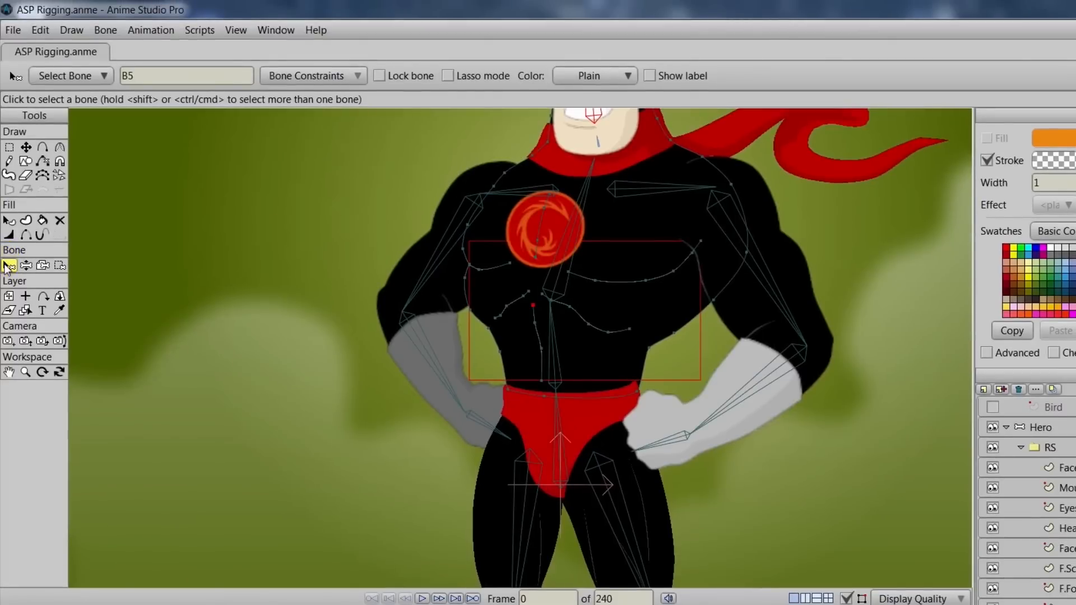
pyautogui.click(557, 370)
pyautogui.scroll(-3, 408, 368)
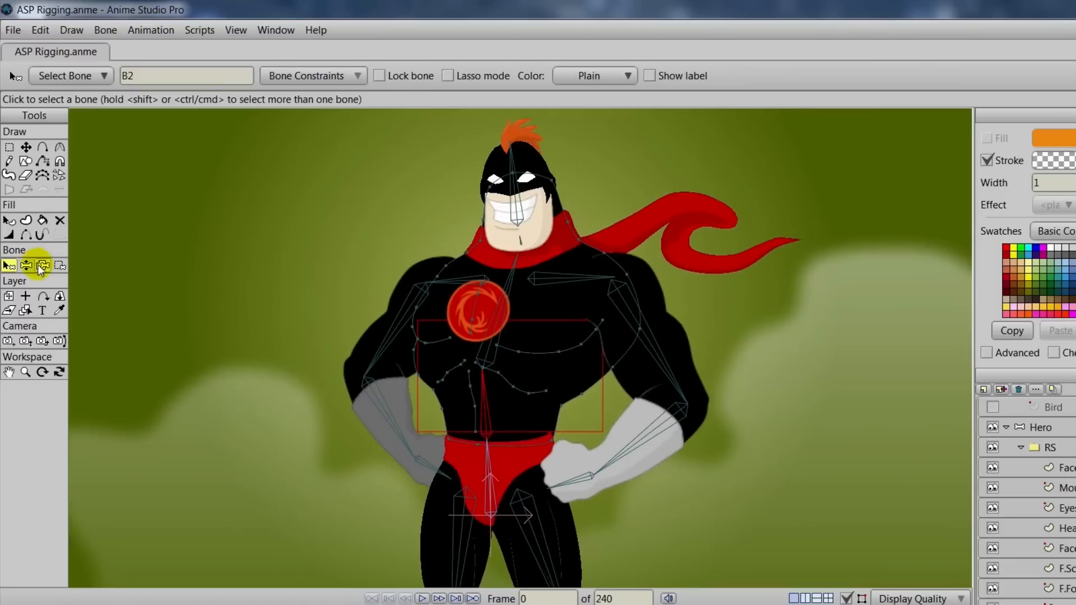
# Step: Bind all of the Torso layer's points to the abdomen bone and test the binding by moving that bone
pyautogui.click(60, 266)
pyautogui.moveTo(219, 153); pyautogui.dragTo(231, 328)
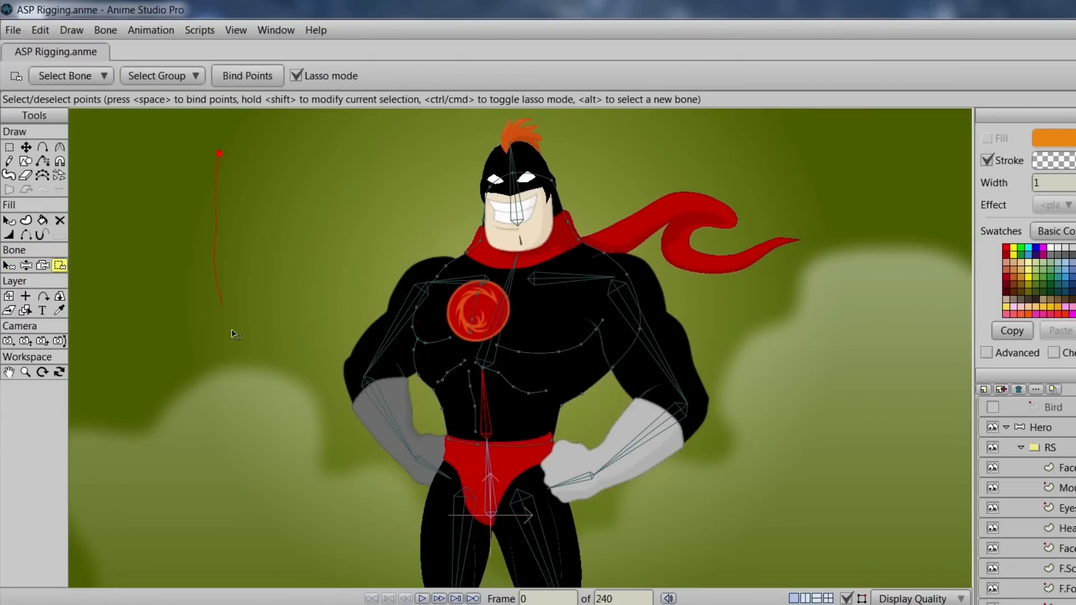
pyautogui.moveTo(370, 450)
pyautogui.mouseDown()
pyautogui.moveTo(489, 471)
pyautogui.moveTo(626, 460)
pyautogui.mouseUp()
pyautogui.moveTo(650, 192)
pyautogui.mouseDown()
pyautogui.moveTo(449, 137)
pyautogui.moveTo(247, 222)
pyautogui.moveTo(227, 196)
pyautogui.mouseUp()
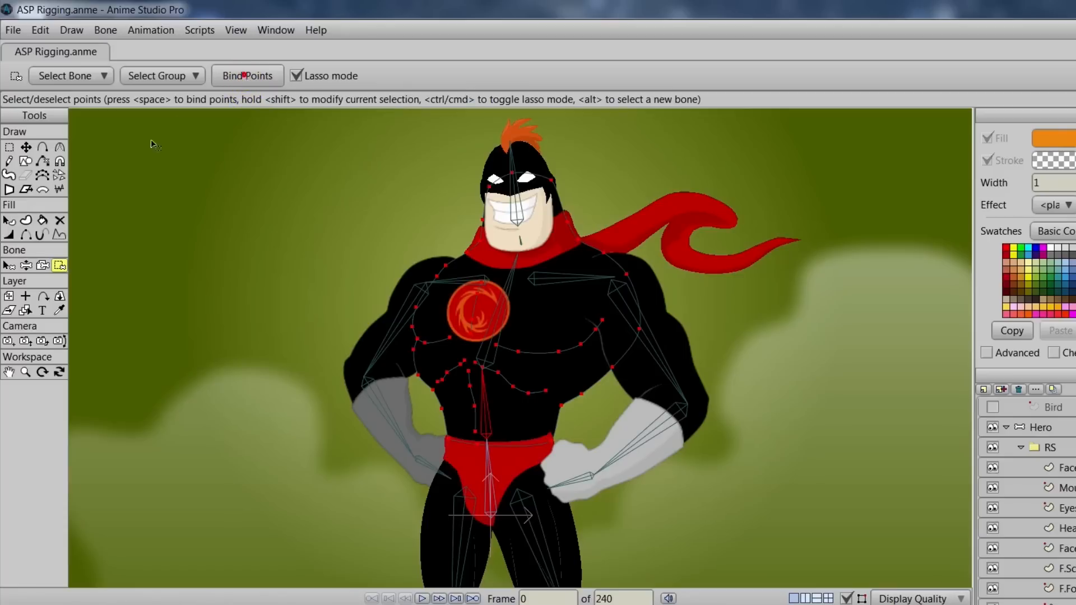
pyautogui.click(26, 265)
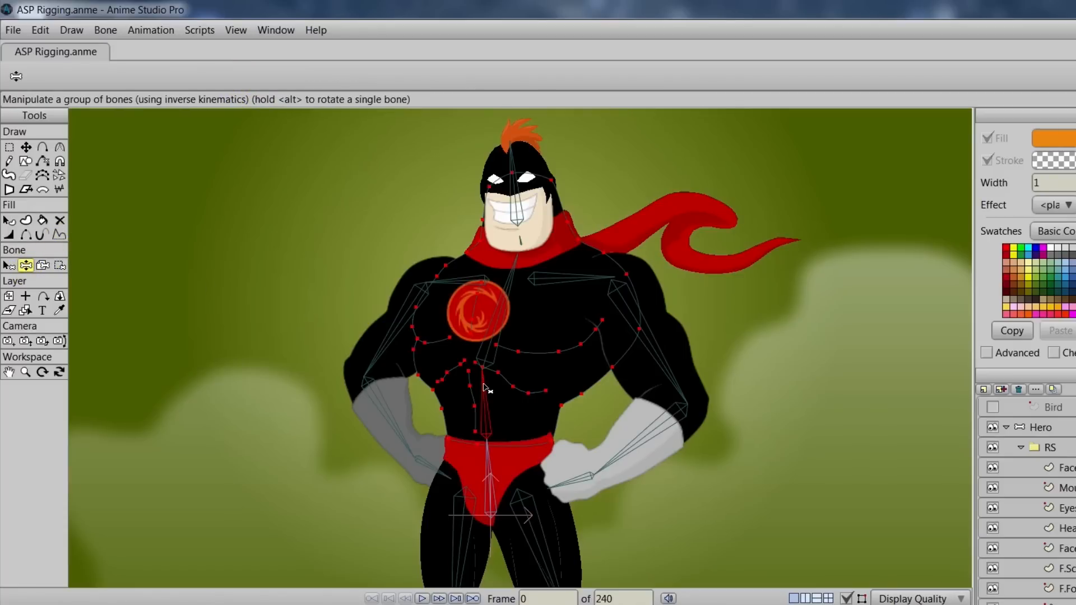
pyautogui.moveTo(501, 346); pyautogui.dragTo(482, 406)
# Step: Bind the Torso points from the chest up through the neck and head to the chest bone
pyautogui.click(8, 267)
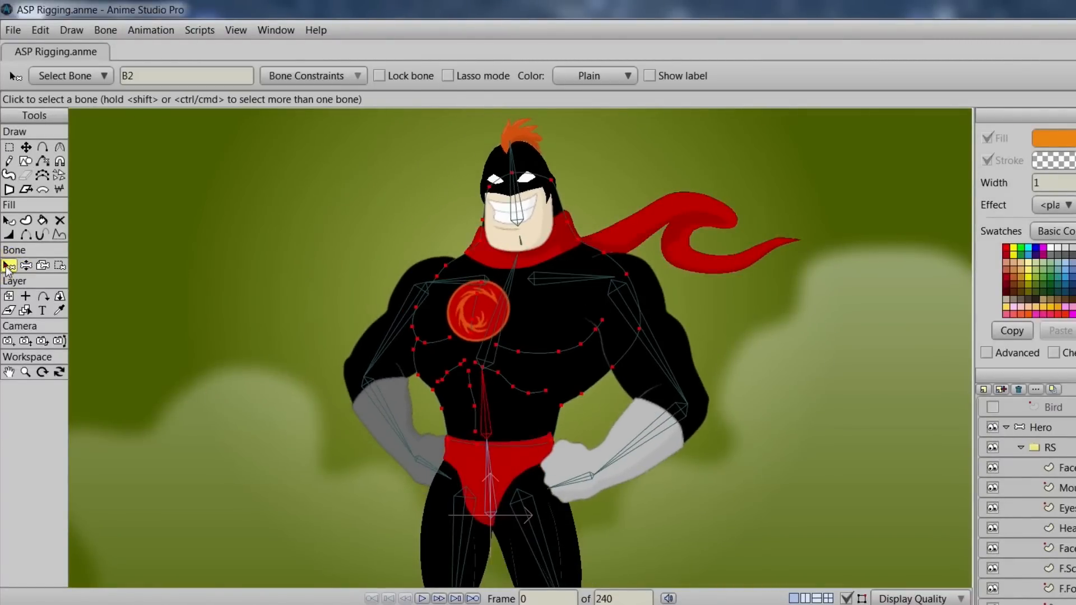
pyautogui.click(497, 322)
pyautogui.click(60, 265)
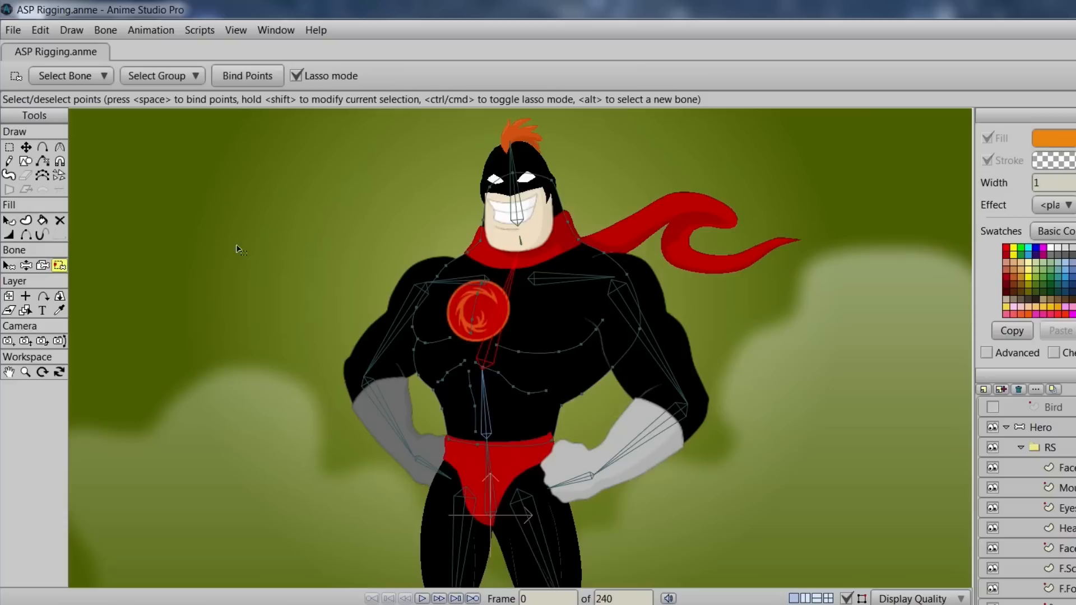
pyautogui.moveTo(392, 282)
pyautogui.mouseDown()
pyautogui.moveTo(382, 324)
pyautogui.moveTo(416, 359)
pyautogui.mouseUp()
pyautogui.moveTo(510, 370)
pyautogui.mouseDown()
pyautogui.moveTo(619, 387)
pyautogui.moveTo(675, 348)
pyautogui.moveTo(647, 257)
pyautogui.moveTo(594, 183)
pyautogui.moveTo(531, 140)
pyautogui.moveTo(420, 221)
pyautogui.moveTo(422, 264)
pyautogui.mouseUp()
pyautogui.click(227, 80)
# Step: Test the torso's bending by moving the abdomen and chest bones with the Manipulate Bones tool
pyautogui.click(26, 265)
pyautogui.moveTo(487, 389); pyautogui.dragTo(487, 394)
pyautogui.moveTo(503, 305)
pyautogui.mouseDown()
pyautogui.moveTo(507, 291)
pyautogui.moveTo(493, 277)
pyautogui.moveTo(504, 319)
pyautogui.mouseUp()
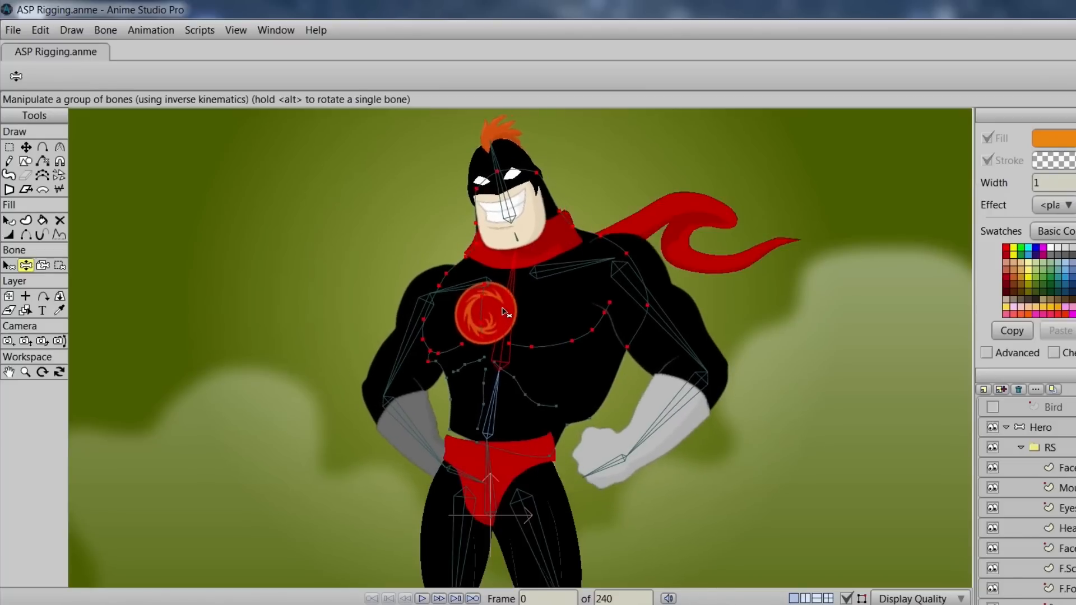
pyautogui.click(9, 265)
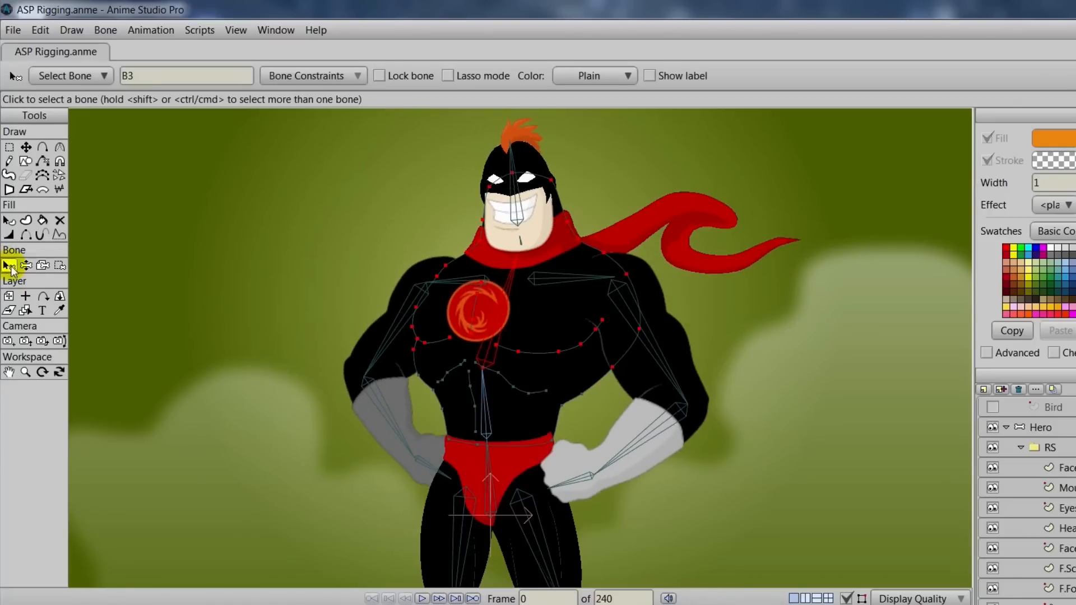
# Step: Try to bind additional Torso points just below the chest to the chest bone and test by moving it
pyautogui.click(59, 265)
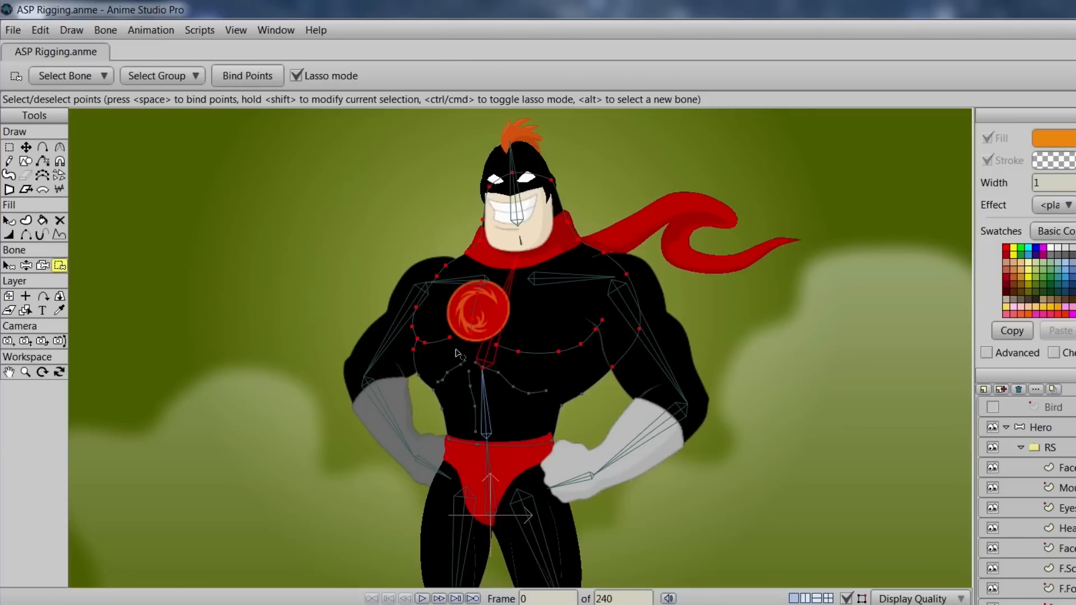
pyautogui.moveTo(455, 351)
pyautogui.mouseDown()
pyautogui.moveTo(465, 370)
pyautogui.moveTo(546, 377)
pyautogui.moveTo(582, 408)
pyautogui.moveTo(543, 373)
pyautogui.moveTo(415, 352)
pyautogui.mouseUp()
pyautogui.click(250, 77)
pyautogui.click(26, 265)
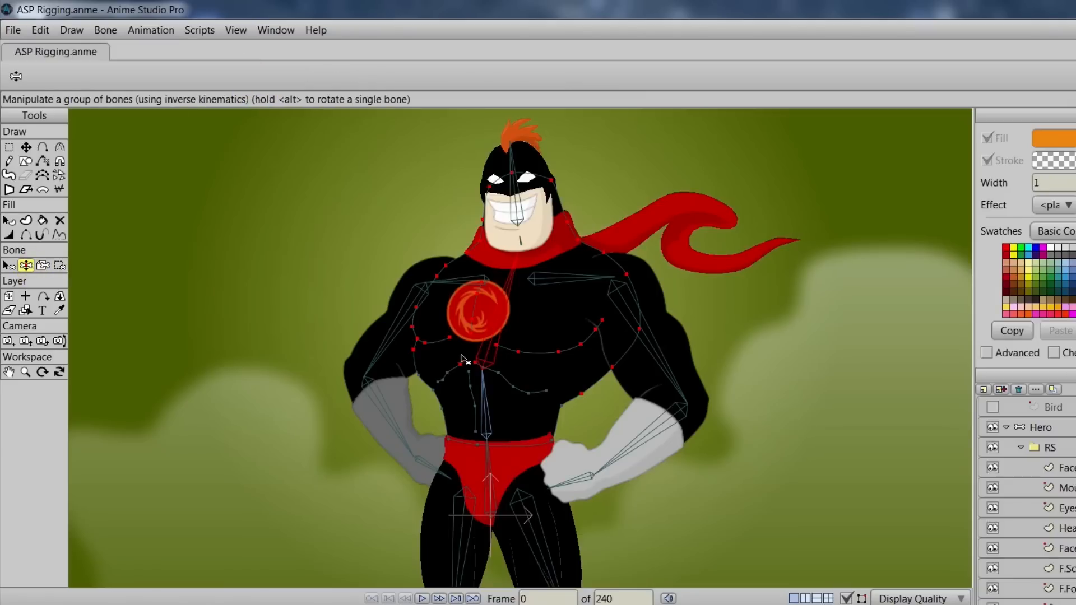
pyautogui.moveTo(508, 295); pyautogui.dragTo(491, 338)
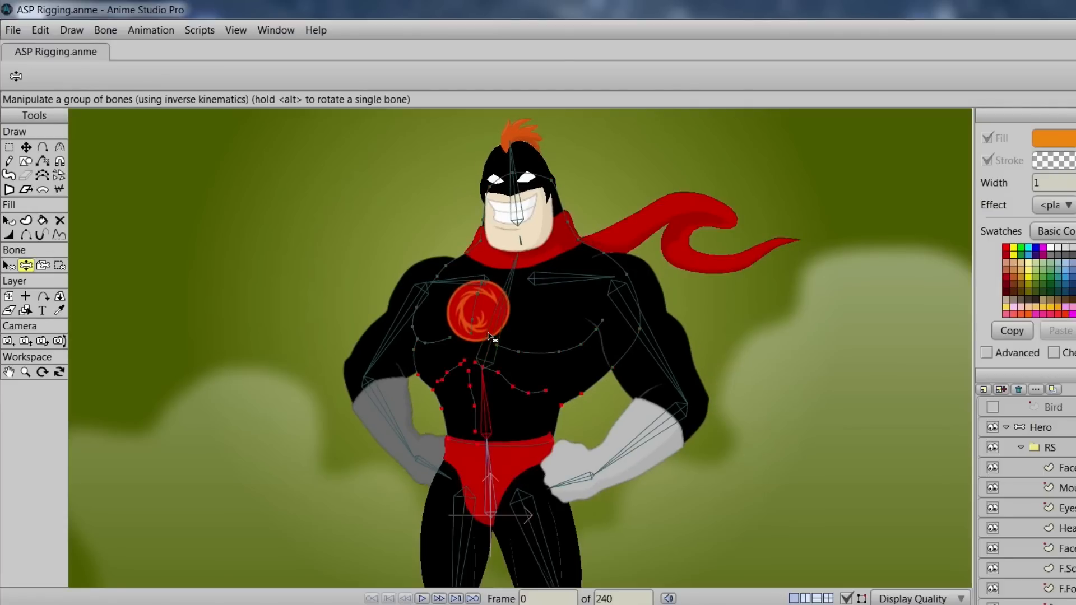
# Step: Rebind only the chest, shoulder, neck and head points of the Torso to the chest bone and test it
pyautogui.press('i')
pyautogui.press('b')
pyautogui.click(499, 309)
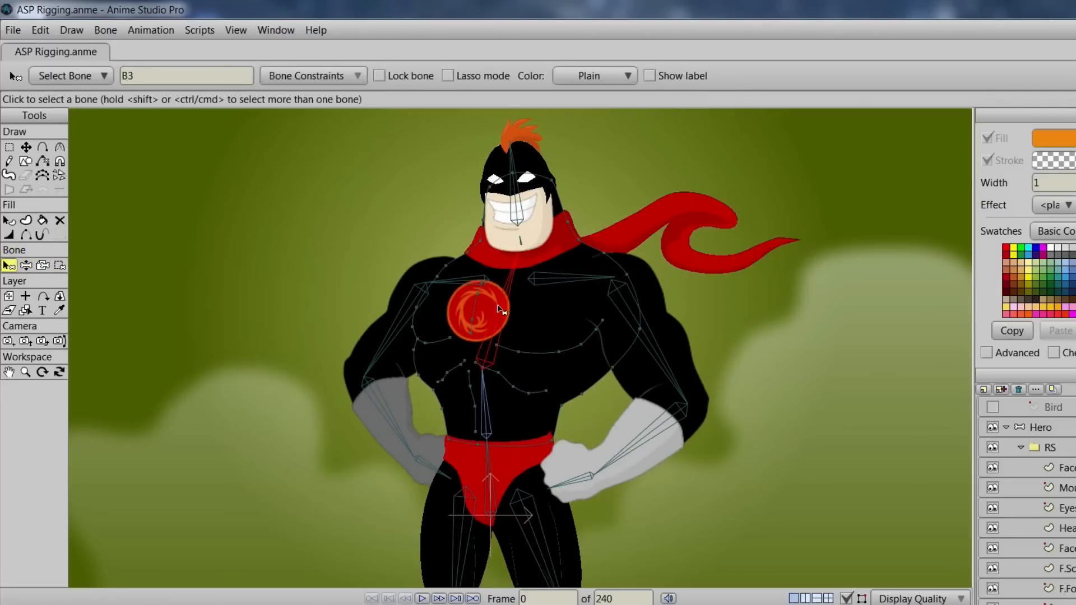
pyautogui.click(61, 264)
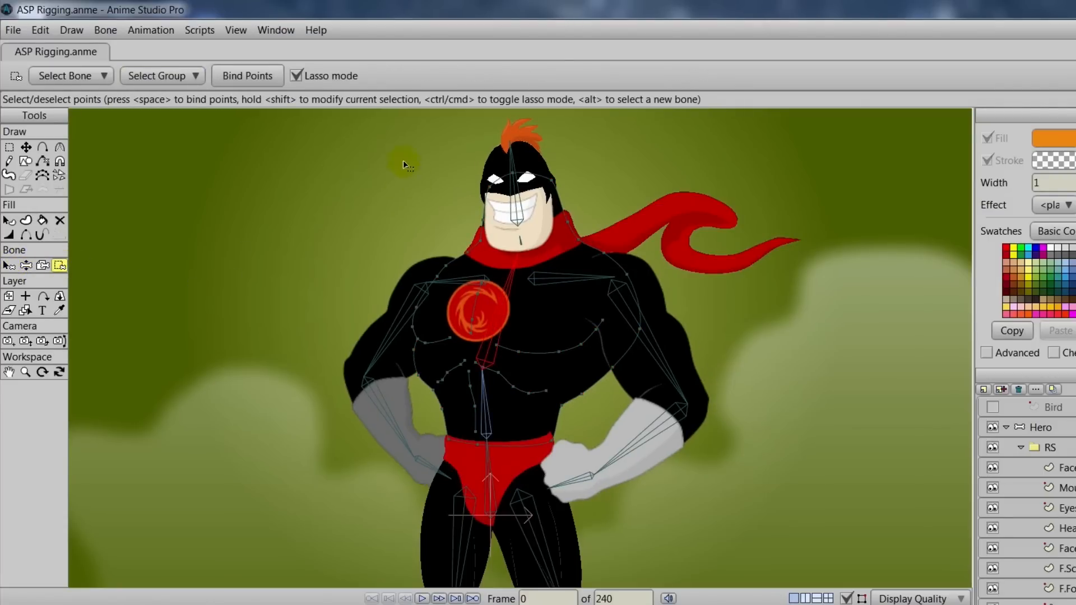
pyautogui.moveTo(377, 347)
pyautogui.mouseDown()
pyautogui.moveTo(629, 382)
pyautogui.moveTo(700, 275)
pyautogui.moveTo(636, 192)
pyautogui.moveTo(486, 143)
pyautogui.moveTo(294, 200)
pyautogui.moveTo(231, 193)
pyautogui.mouseUp()
pyautogui.click(26, 265)
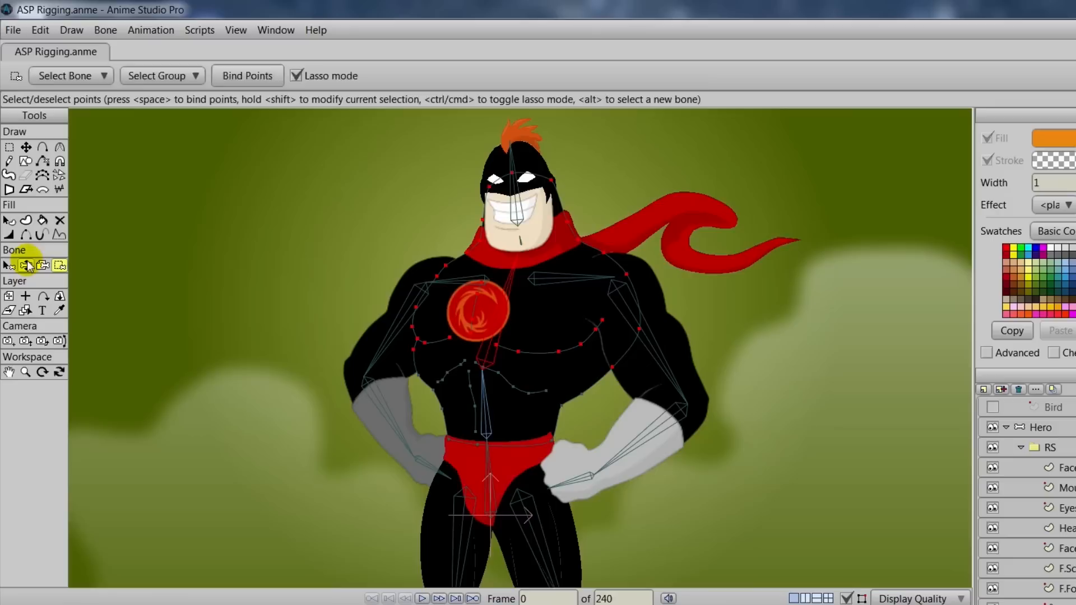
pyautogui.moveTo(504, 308); pyautogui.dragTo(501, 306)
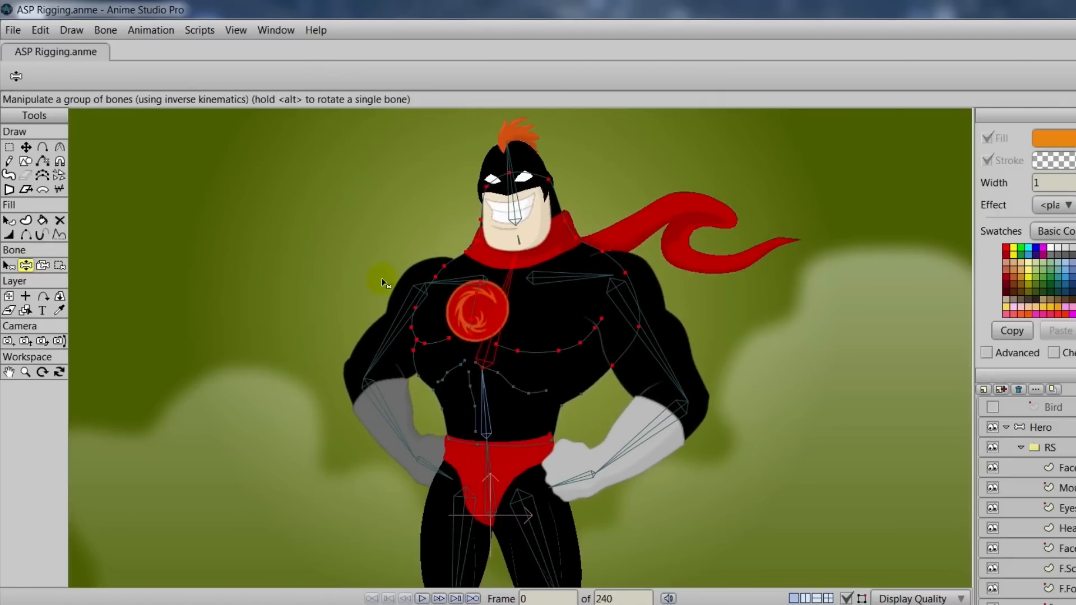
# Step: Select the small neck bone under the chin and bind the Torso layer's neck points to it
pyautogui.click(9, 265)
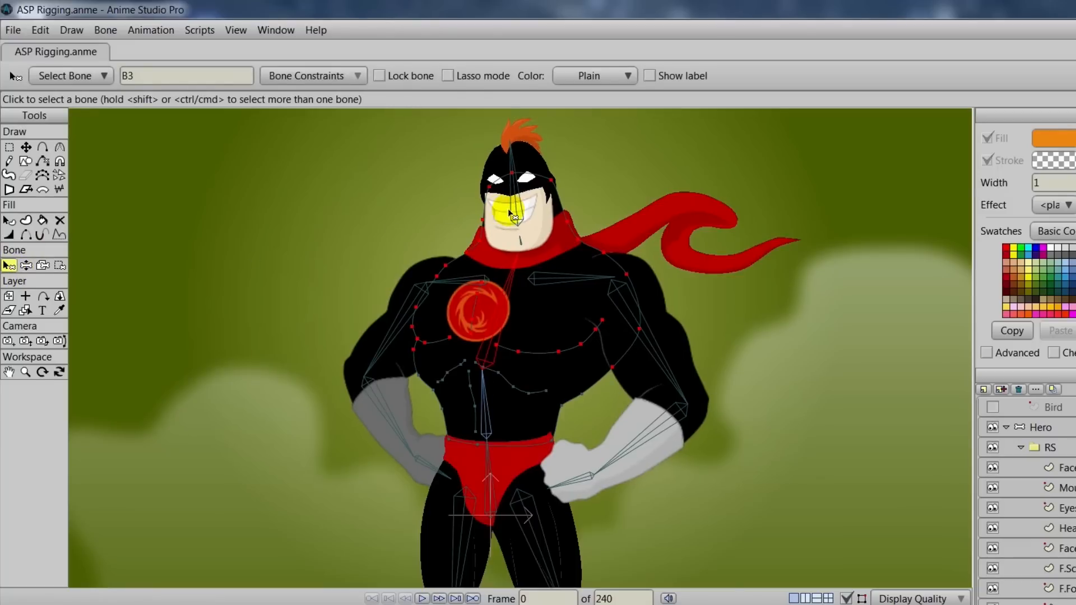
pyautogui.click(520, 241)
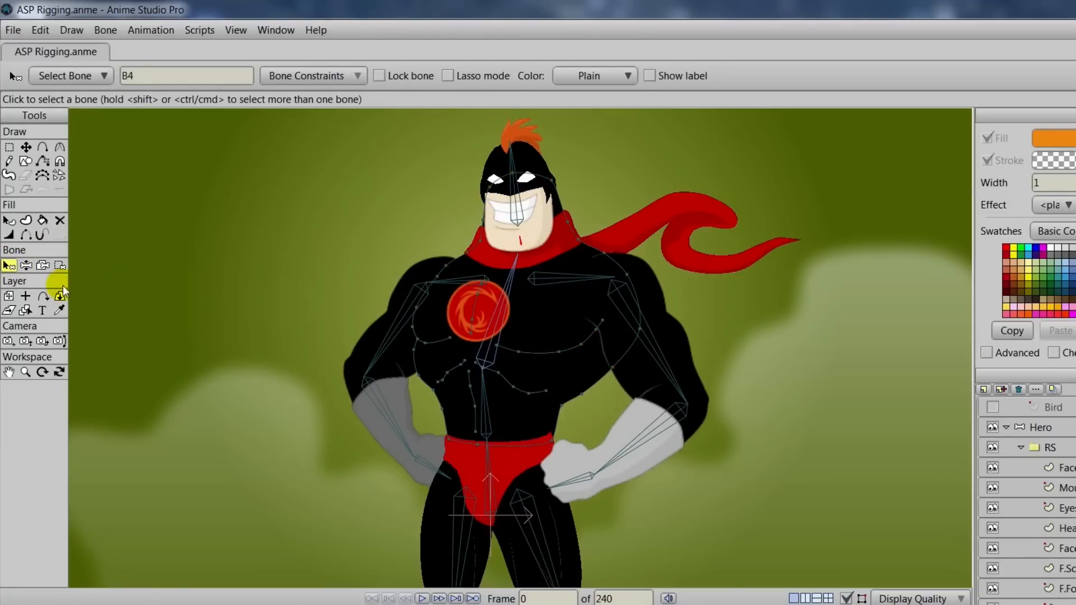
pyautogui.click(60, 265)
pyautogui.scroll(3, 190, 314)
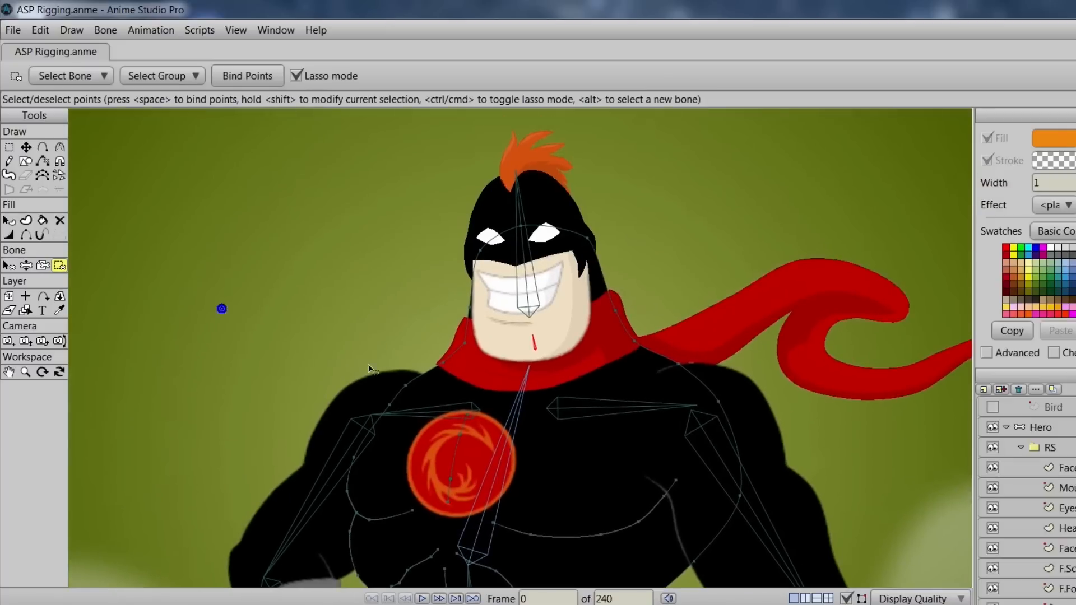
pyautogui.moveTo(486, 271)
pyautogui.mouseDown()
pyautogui.moveTo(456, 283)
pyautogui.moveTo(440, 315)
pyautogui.moveTo(483, 331)
pyautogui.moveTo(577, 332)
pyautogui.moveTo(618, 328)
pyautogui.moveTo(650, 297)
pyautogui.moveTo(616, 273)
pyautogui.moveTo(486, 270)
pyautogui.mouseUp()
pyautogui.click(244, 76)
# Step: Bind the topmost Torso points inside the head to the head bone and test by tilting the head
pyautogui.click(10, 266)
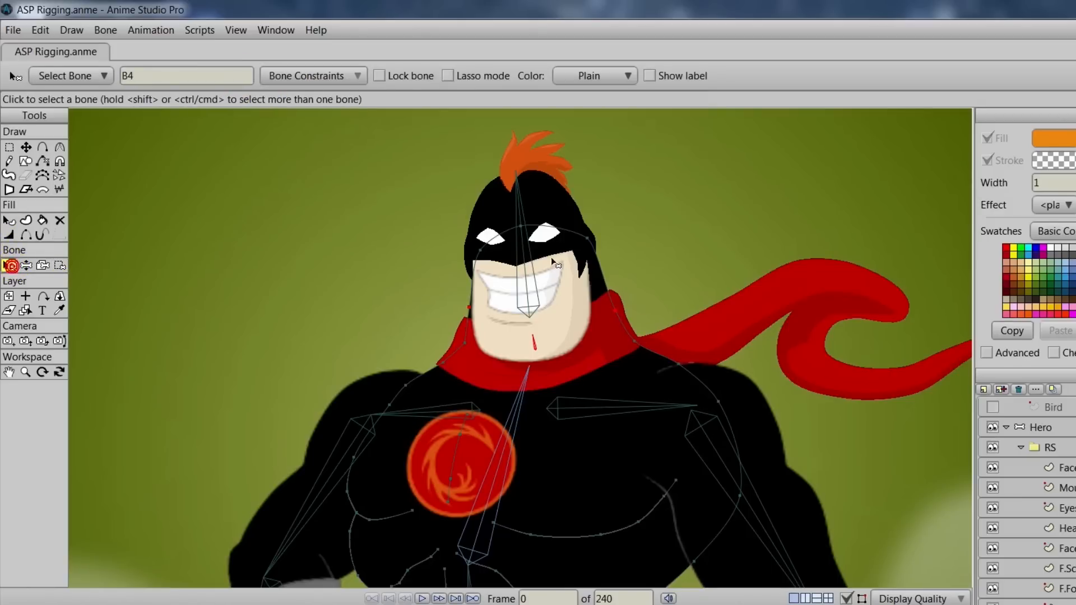
pyautogui.click(524, 259)
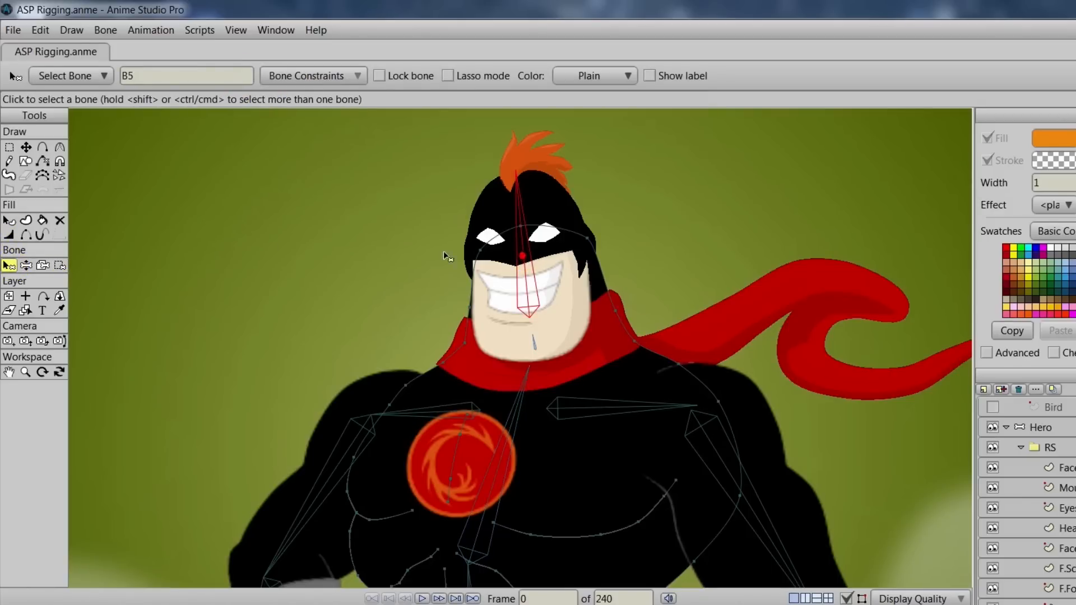
pyautogui.click(60, 265)
pyautogui.moveTo(561, 158)
pyautogui.mouseDown()
pyautogui.moveTo(431, 219)
pyautogui.moveTo(420, 266)
pyautogui.moveTo(519, 285)
pyautogui.moveTo(614, 252)
pyautogui.moveTo(483, 180)
pyautogui.moveTo(449, 168)
pyautogui.mouseUp()
pyautogui.click(247, 76)
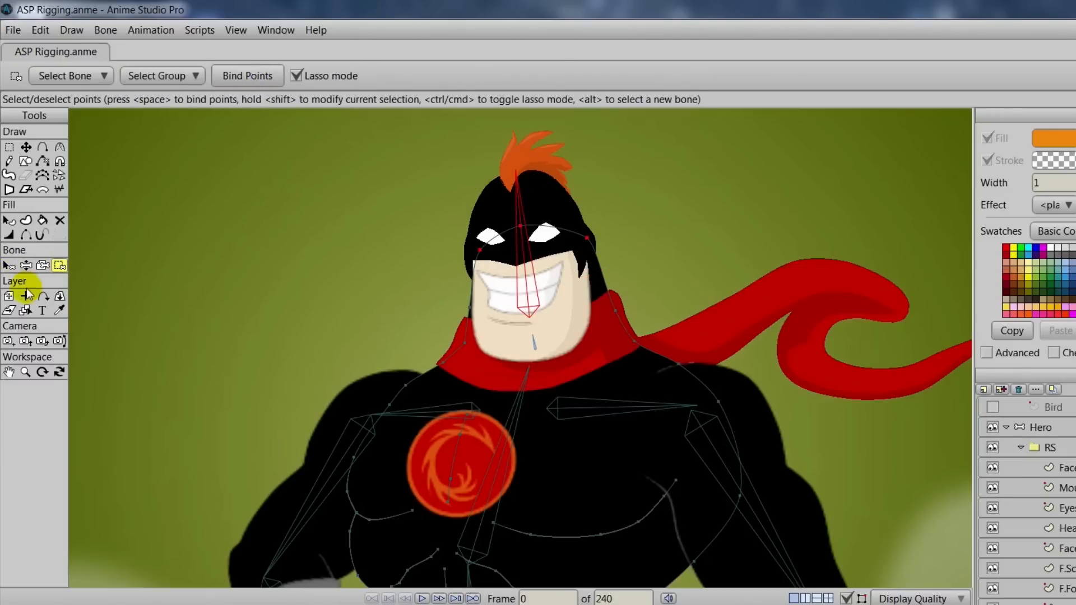
pyautogui.click(25, 265)
pyautogui.moveTo(529, 199)
pyautogui.mouseDown()
pyautogui.moveTo(552, 196)
pyautogui.moveTo(507, 199)
pyautogui.moveTo(549, 196)
pyautogui.moveTo(507, 199)
pyautogui.moveTo(537, 198)
pyautogui.mouseUp()
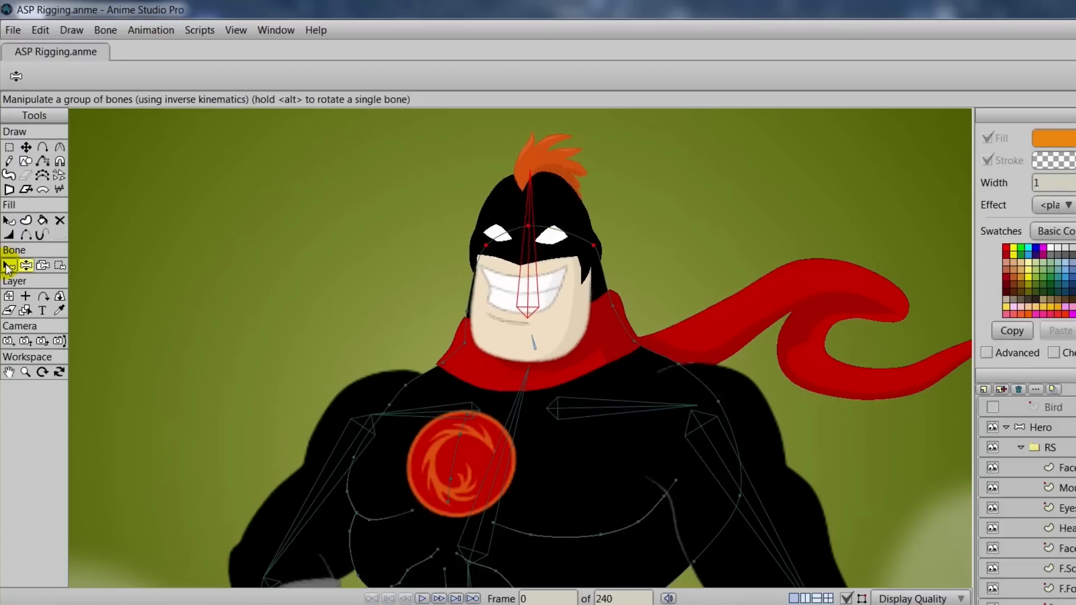
# Step: Make the F.Scarf layer active and bind the whole layer to the chest bone with Bind Layer
pyautogui.click(9, 266)
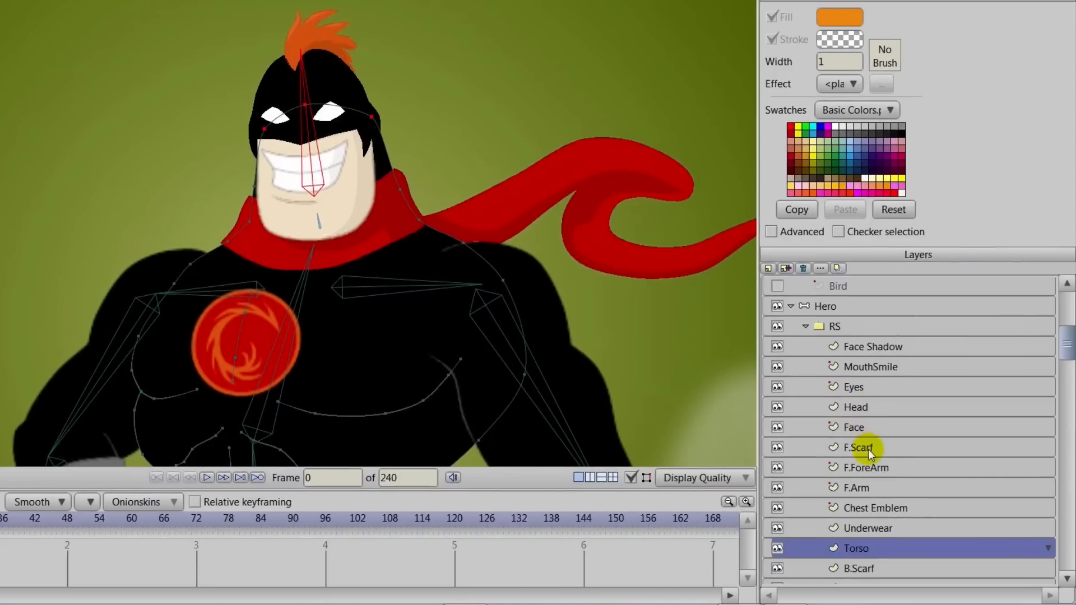
pyautogui.click(869, 449)
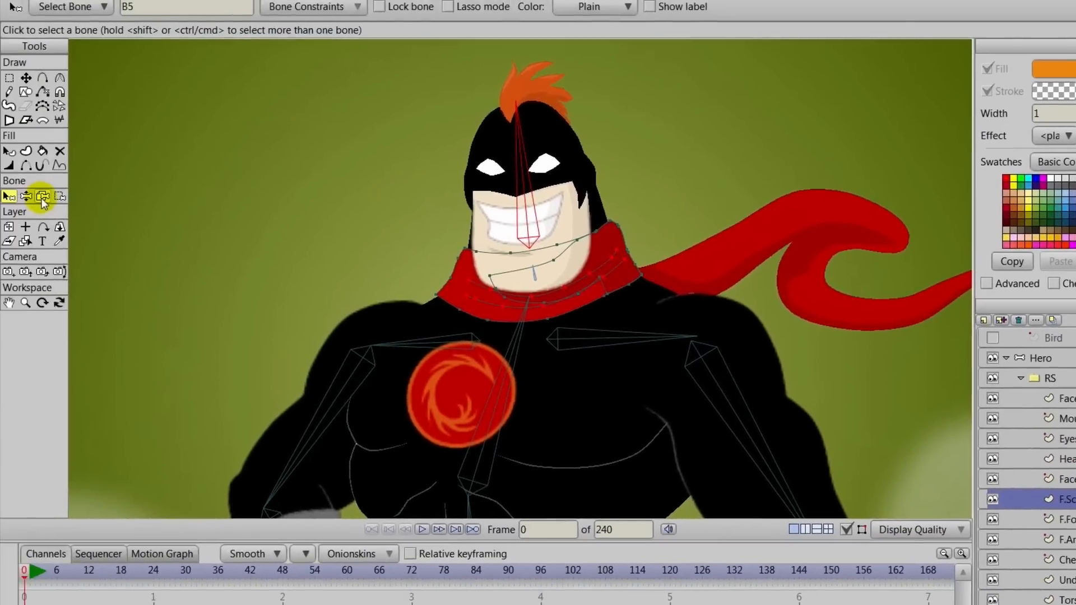
pyautogui.click(43, 197)
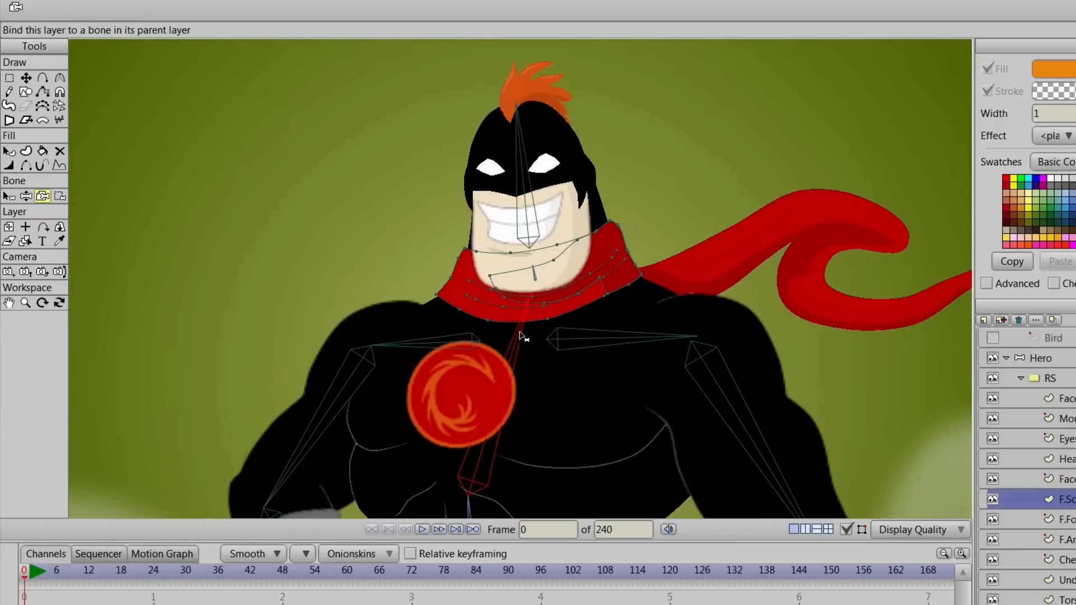
# Step: Make the Underwear layer active and bind all of its points to the hip bone
pyautogui.moveTo(815, 373); pyautogui.dragTo(818, 278)
pyautogui.scroll(-1, 804, 308)
pyautogui.moveTo(770, 364); pyautogui.dragTo(795, 309)
pyautogui.scroll(-1, 790, 314)
pyautogui.moveTo(708, 382); pyautogui.dragTo(733, 327)
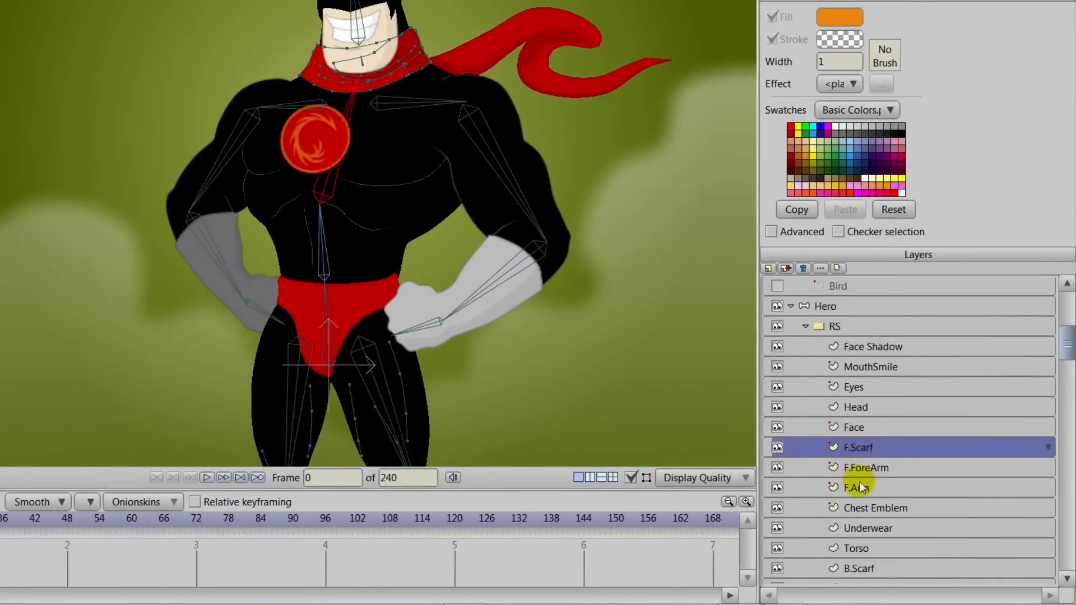
pyautogui.click(865, 526)
pyautogui.scroll(5, 526, 375)
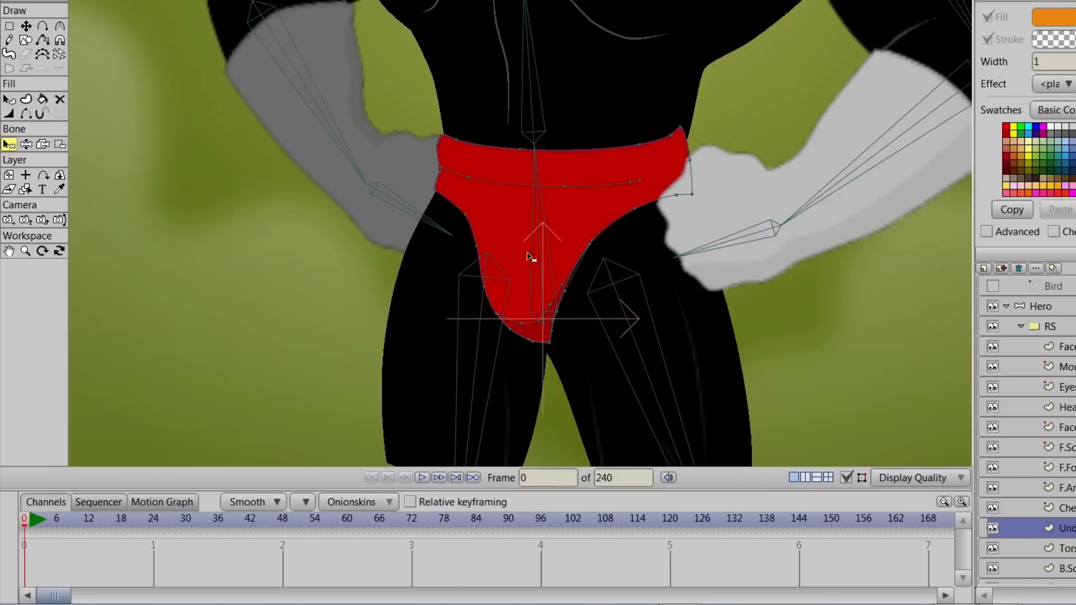
pyautogui.click(60, 144)
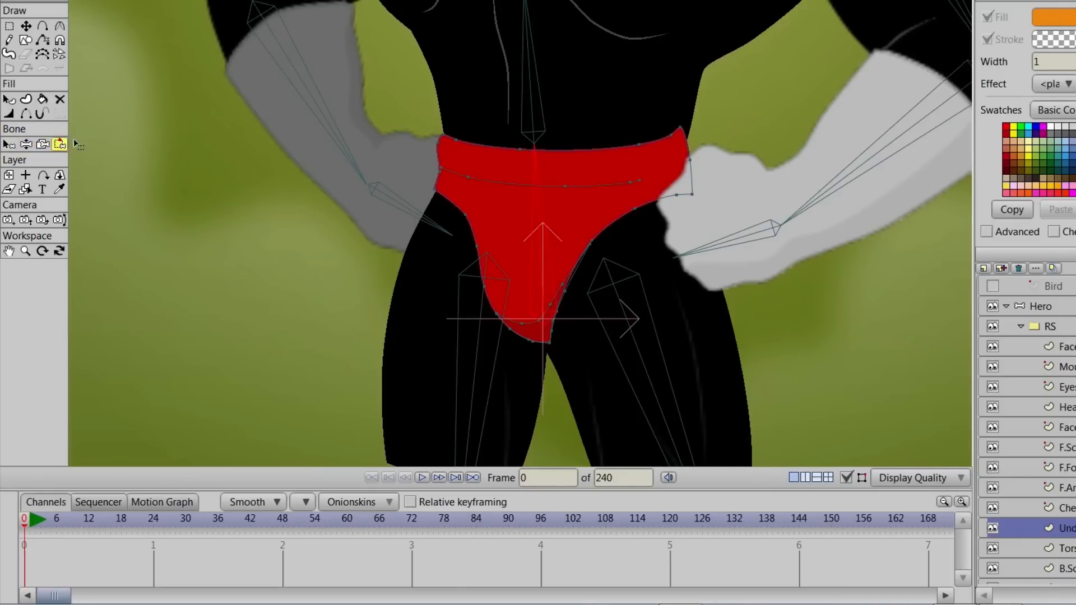
pyautogui.moveTo(436, 104)
pyautogui.mouseDown()
pyautogui.moveTo(389, 183)
pyautogui.moveTo(472, 359)
pyautogui.moveTo(748, 321)
pyautogui.moveTo(796, 155)
pyautogui.moveTo(585, 75)
pyautogui.moveTo(330, 91)
pyautogui.moveTo(414, 122)
pyautogui.mouseUp()
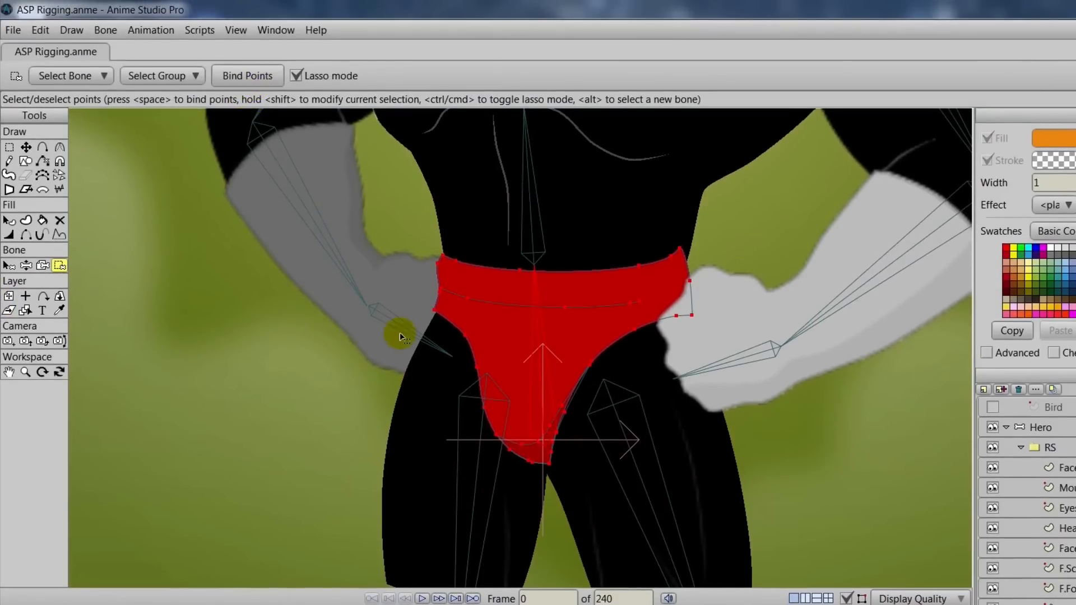
# Step: Select the abdomen bone and bind the Underwear layer's upper waistband points to it
pyautogui.scroll(-3, 399, 332)
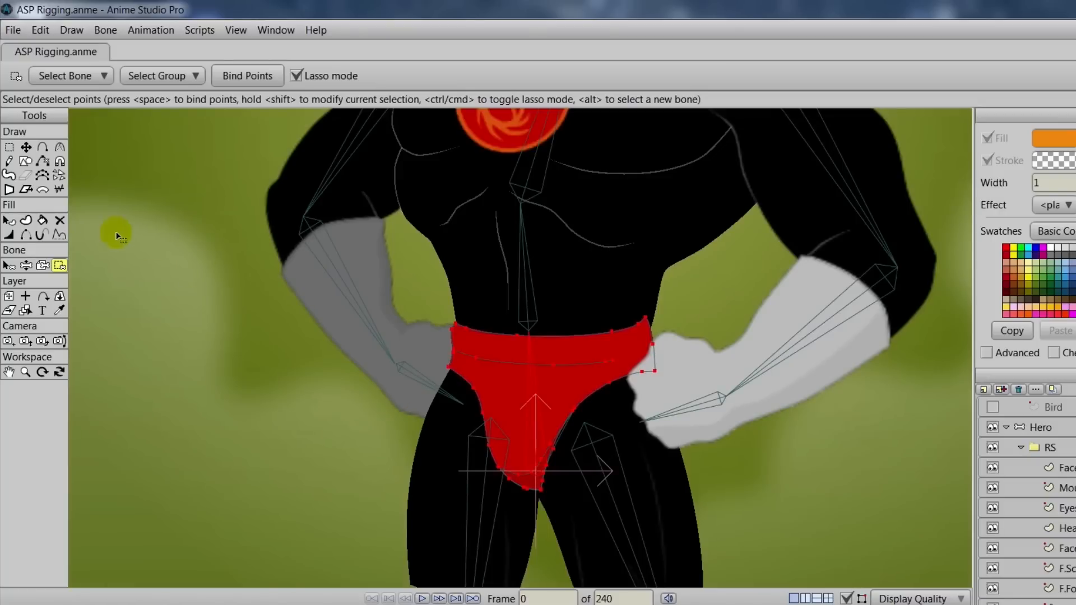
pyautogui.click(10, 266)
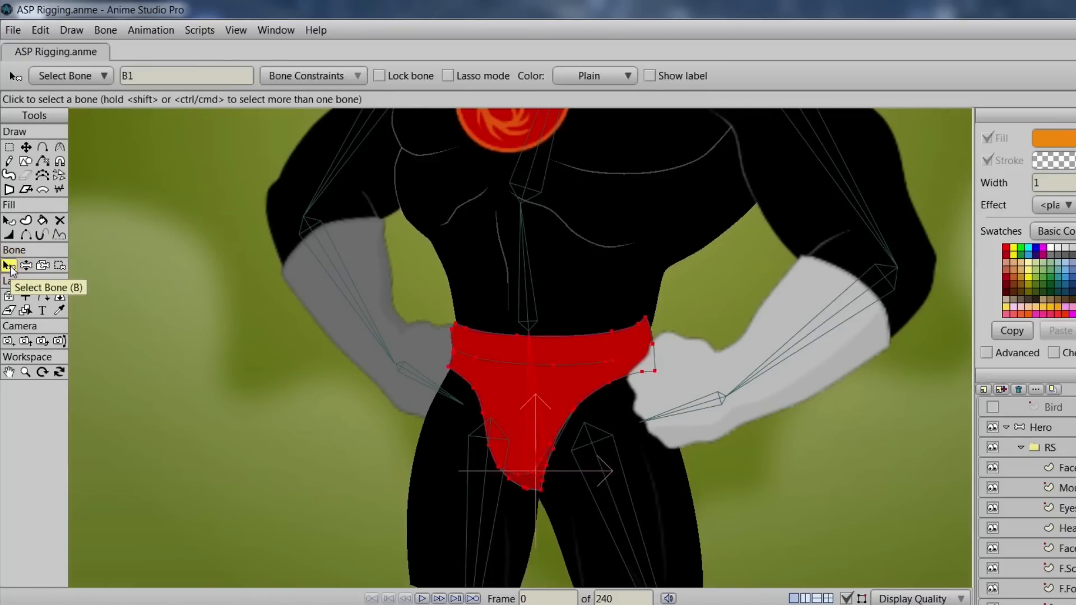
pyautogui.click(531, 315)
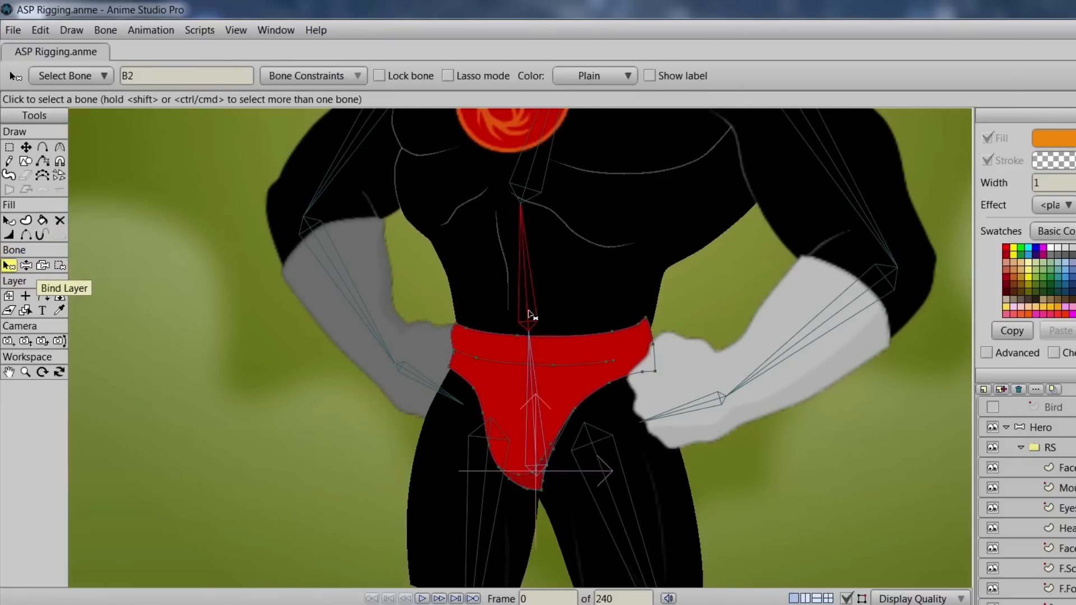
pyautogui.click(59, 266)
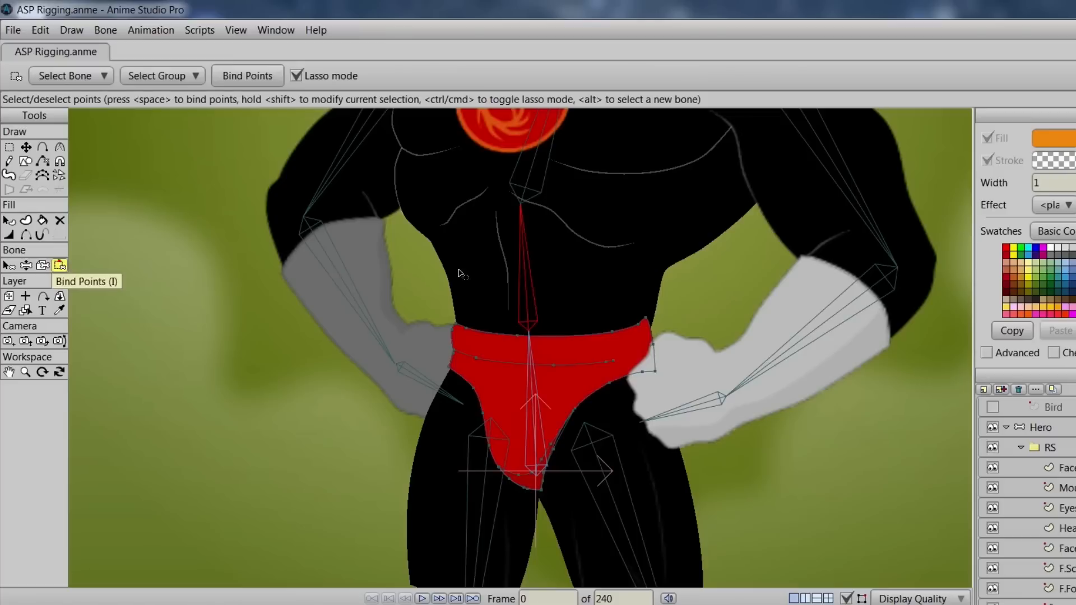
pyautogui.moveTo(429, 294)
pyautogui.mouseDown()
pyautogui.moveTo(436, 316)
pyautogui.moveTo(496, 348)
pyautogui.mouseUp()
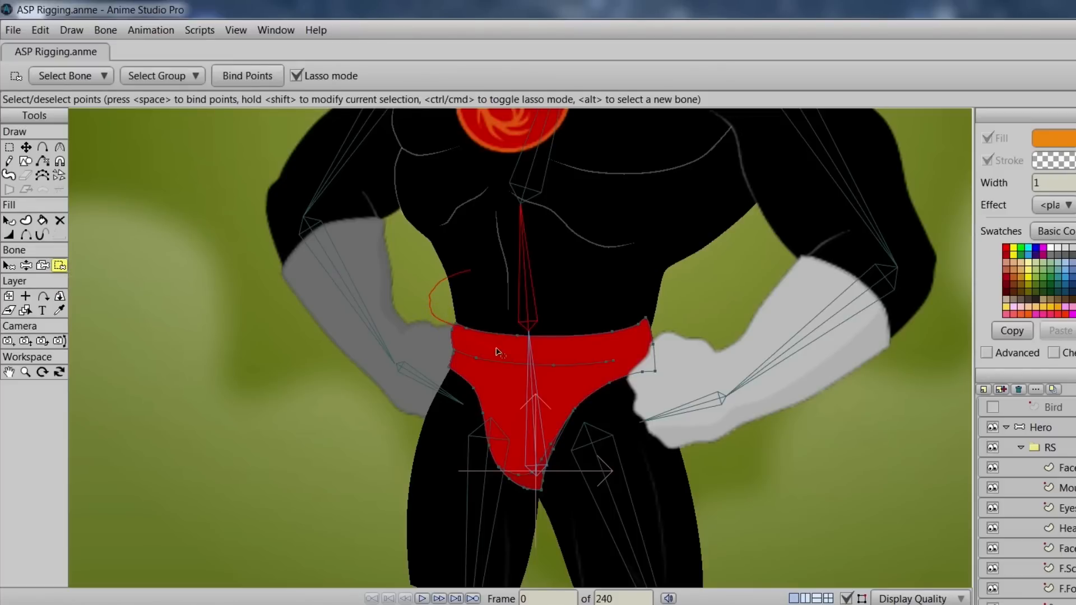
pyautogui.moveTo(671, 309)
pyautogui.mouseDown()
pyautogui.moveTo(615, 281)
pyautogui.moveTo(441, 275)
pyautogui.moveTo(436, 286)
pyautogui.mouseUp()
pyautogui.click(264, 77)
# Step: Test the underwear's waistband binding by moving the abdomen bone with the Manipulate Bones tool
pyautogui.scroll(-2, 233, 305)
pyautogui.moveTo(245, 307); pyautogui.dragTo(229, 346)
pyautogui.click(25, 265)
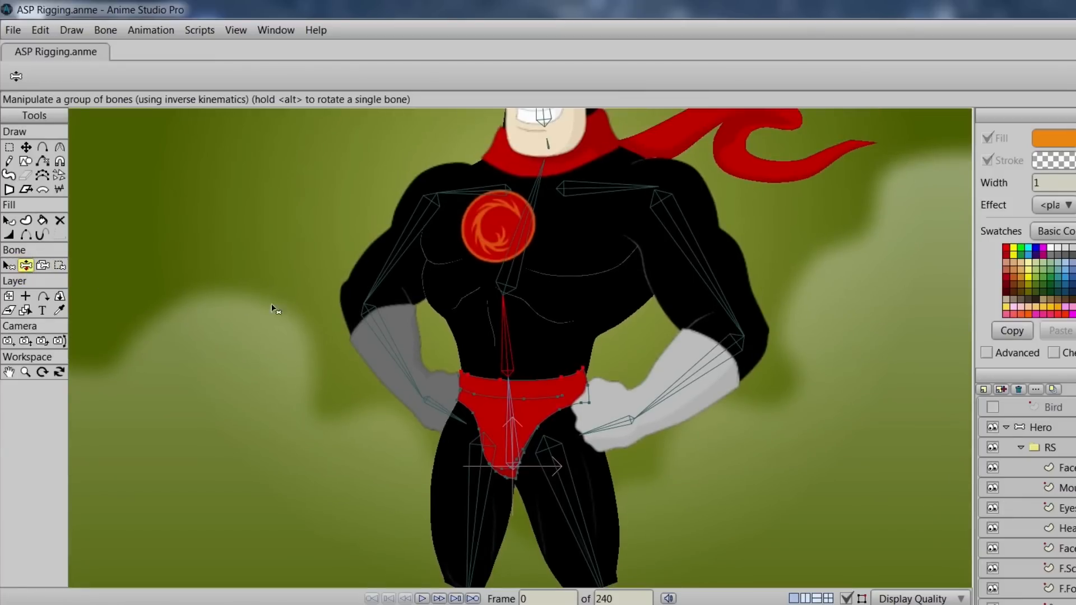
pyautogui.moveTo(513, 329); pyautogui.dragTo(509, 356)
pyautogui.click(6, 266)
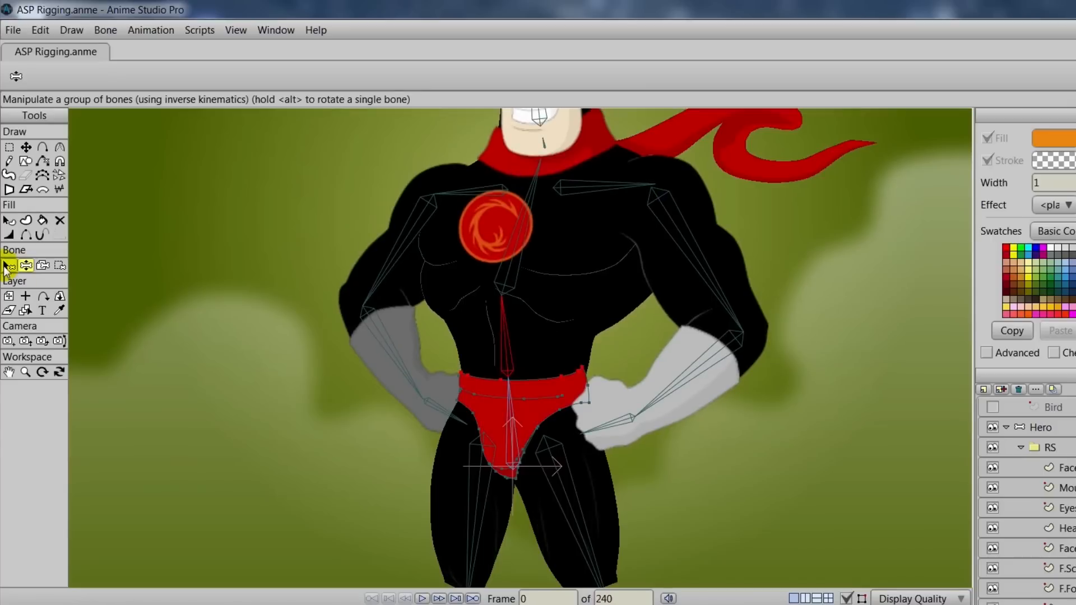
# Step: Make the B.Leg layer active and bind all of its points to the back leg's thigh bone
pyautogui.click(6, 266)
pyautogui.moveTo(282, 454); pyautogui.dragTo(307, 366)
pyautogui.scroll(-2, 307, 365)
pyautogui.moveTo(619, 471); pyautogui.dragTo(680, 421)
pyautogui.scroll(-4, 846, 518)
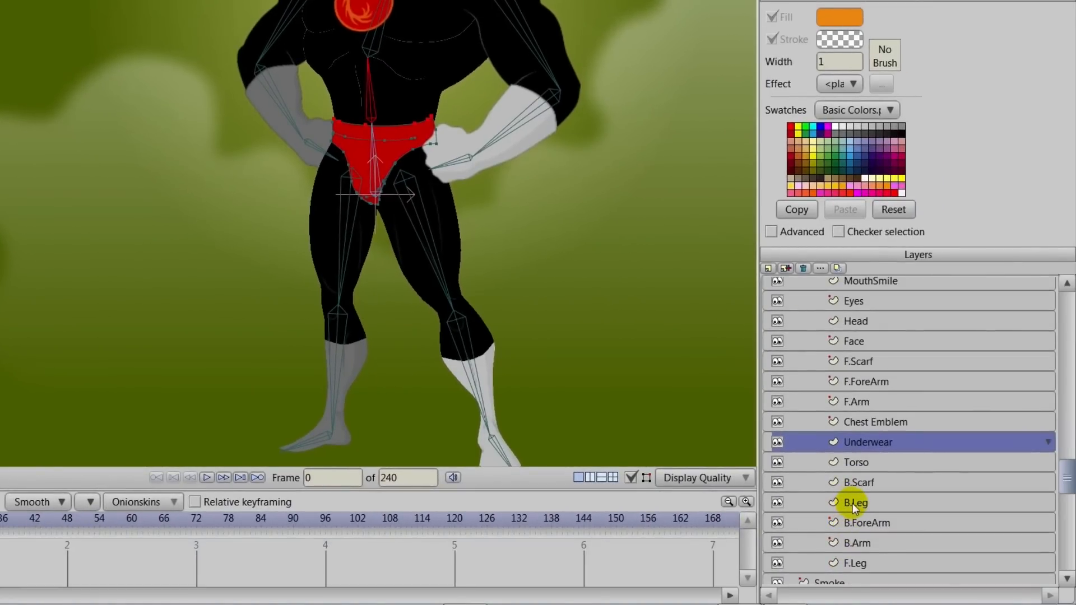
pyautogui.scroll(-2, 894, 509)
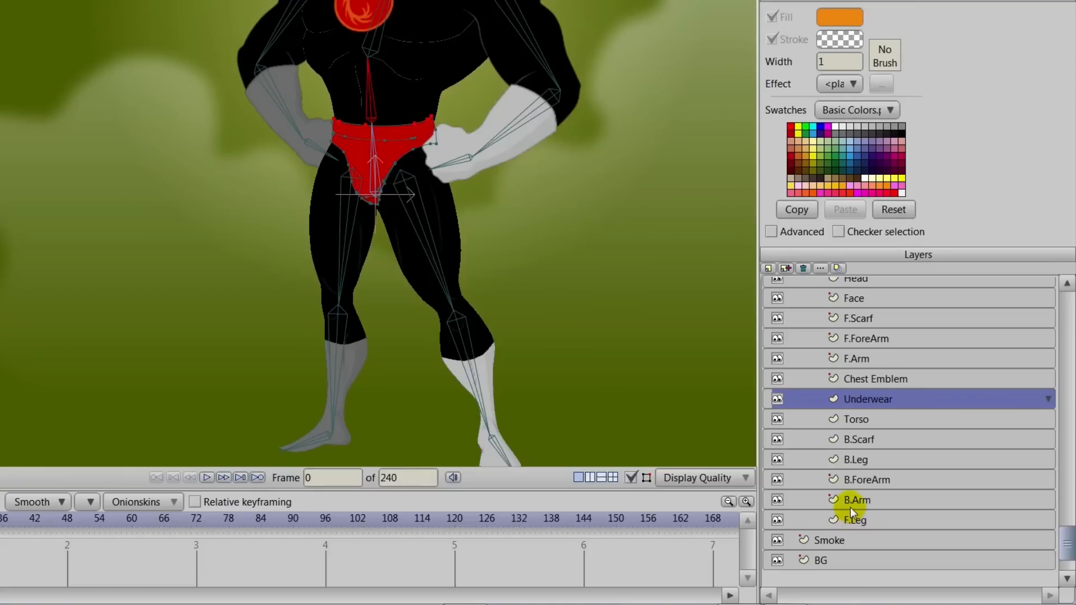
pyautogui.click(850, 459)
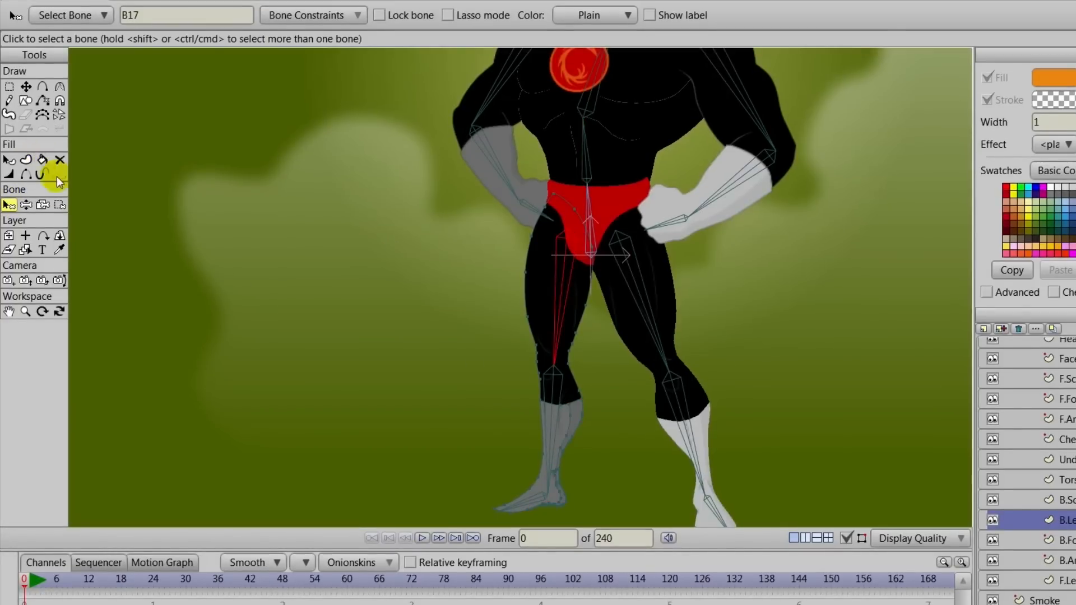
pyautogui.click(64, 207)
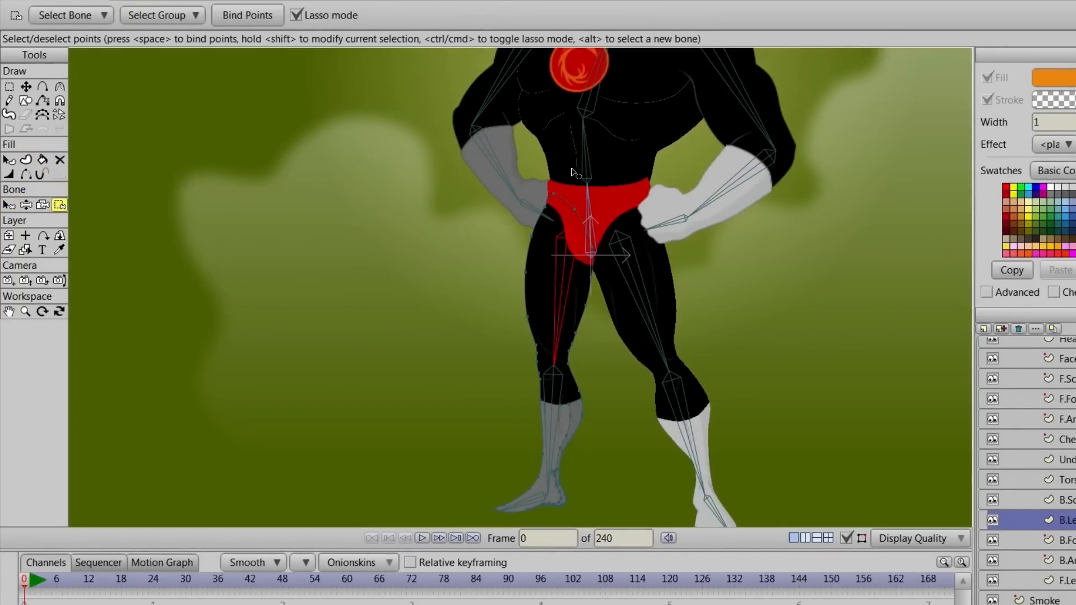
pyautogui.moveTo(571, 171)
pyautogui.mouseDown()
pyautogui.moveTo(500, 196)
pyautogui.moveTo(477, 329)
pyautogui.moveTo(472, 503)
pyautogui.moveTo(513, 525)
pyautogui.moveTo(604, 399)
pyautogui.mouseUp()
pyautogui.moveTo(591, 307); pyautogui.dragTo(605, 251)
pyautogui.moveTo(543, 172); pyautogui.dragTo(547, 171)
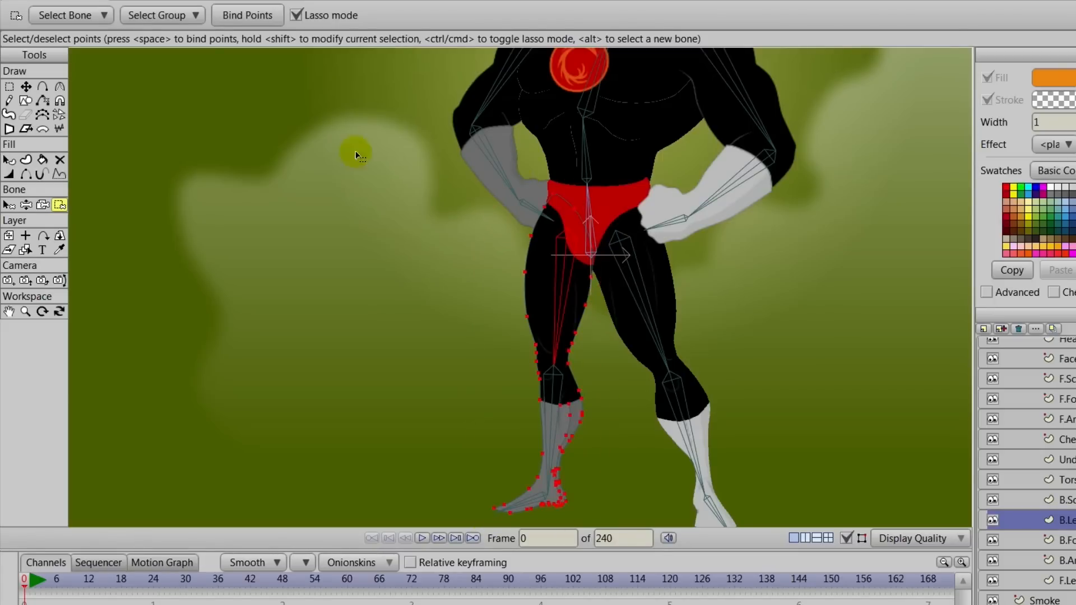
# Step: Select the back leg's shin bone and bind the B.Leg points from the knee down to it
pyautogui.click(9, 205)
pyautogui.click(562, 396)
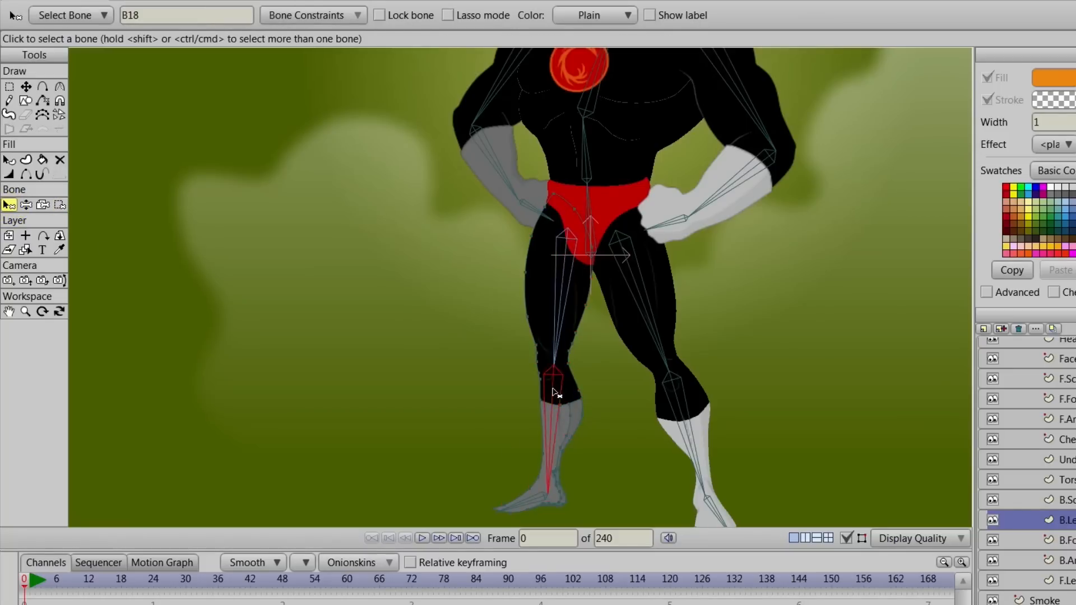
pyautogui.click(59, 205)
pyautogui.scroll(-3, 205, 293)
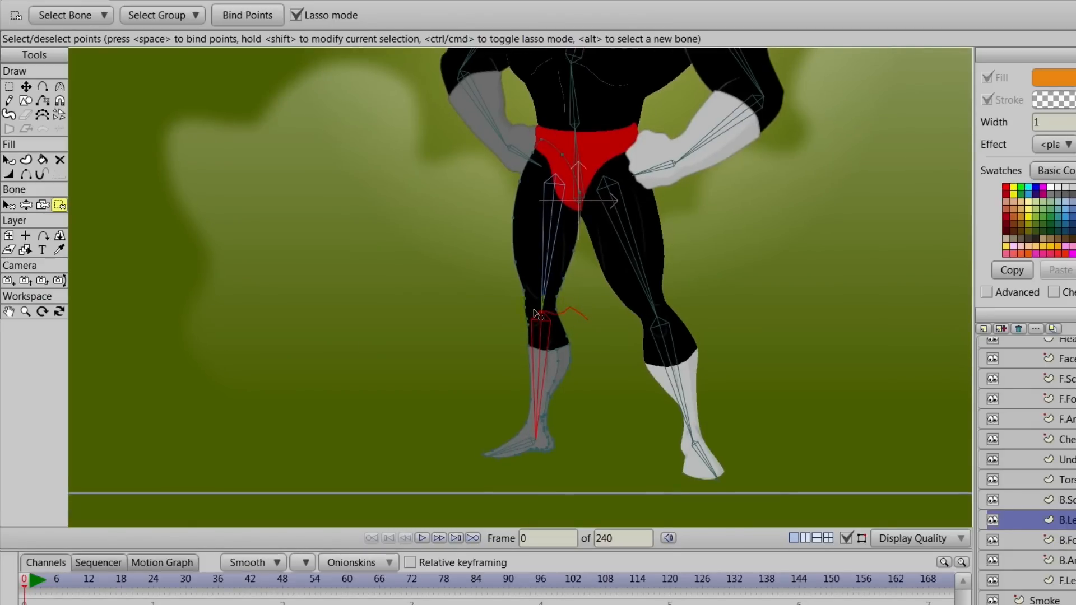
pyautogui.moveTo(535, 313)
pyautogui.mouseDown()
pyautogui.moveTo(466, 384)
pyautogui.moveTo(462, 482)
pyautogui.moveTo(610, 443)
pyautogui.moveTo(583, 322)
pyautogui.mouseUp()
pyautogui.scroll(3, 601, 351)
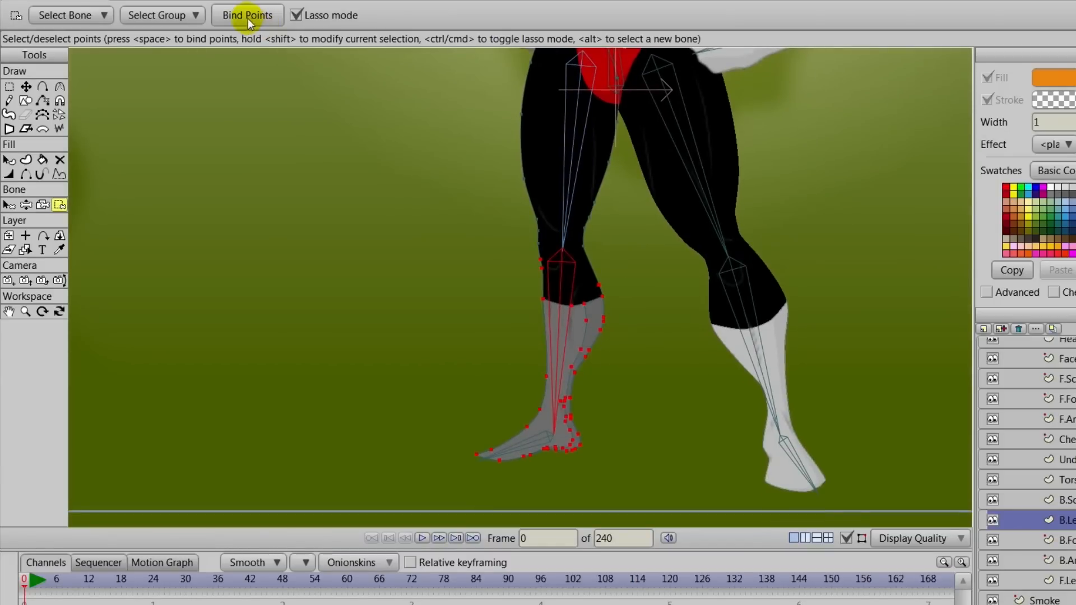
pyautogui.click(248, 15)
# Step: Select the back foot bone and bind the B.Leg layer's foot points to it
pyautogui.click(9, 204)
pyautogui.scroll(-5, 269, 358)
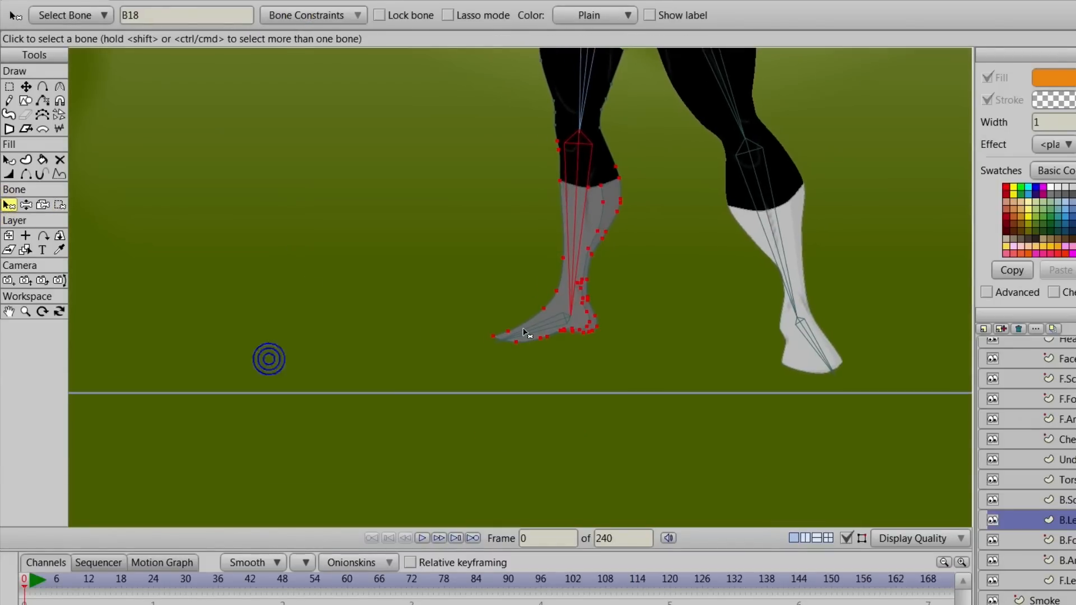
pyautogui.click(546, 330)
pyautogui.click(59, 205)
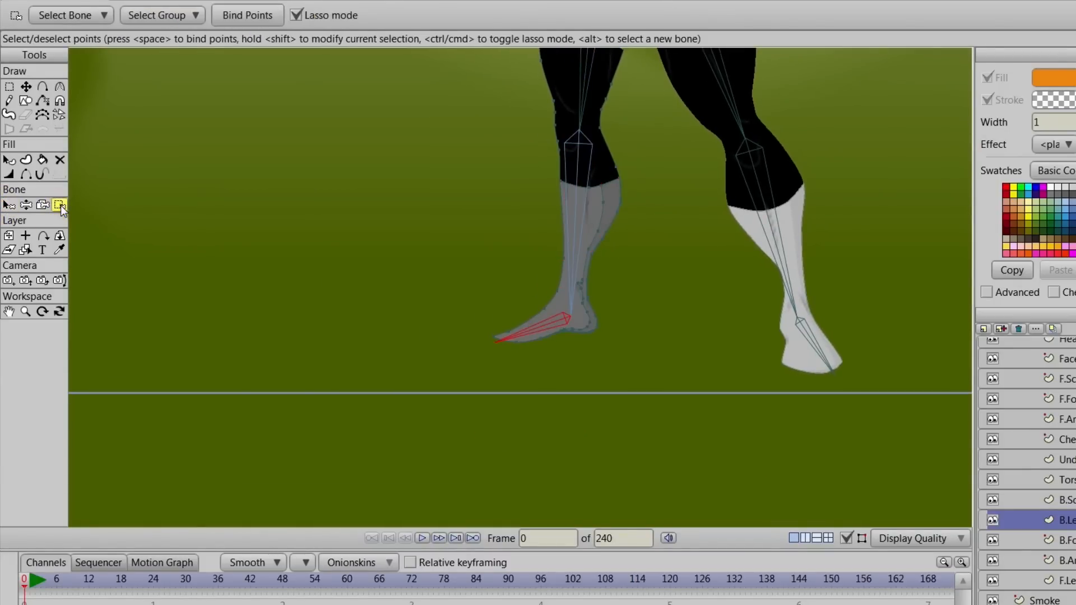
pyautogui.moveTo(601, 310); pyautogui.dragTo(552, 306)
pyautogui.moveTo(631, 301); pyautogui.dragTo(630, 304)
pyautogui.click(244, 19)
# Step: Test the back leg's binding by moving its thigh, shin and foot bones with the Manipulate Bones tool
pyautogui.scroll(-2, 315, 192)
pyautogui.moveTo(308, 218); pyautogui.dragTo(260, 304)
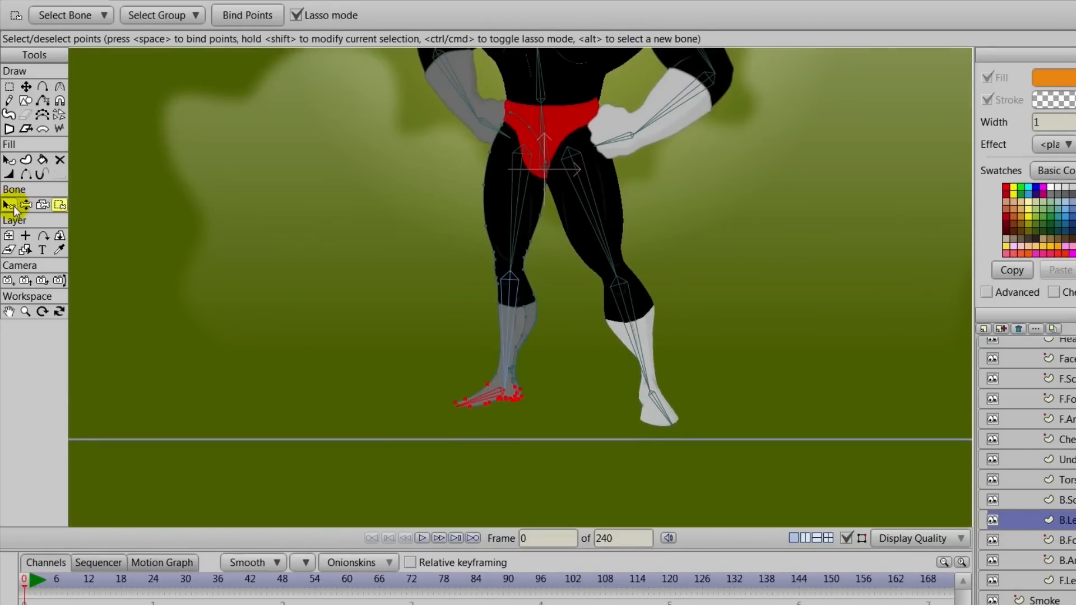
pyautogui.click(22, 206)
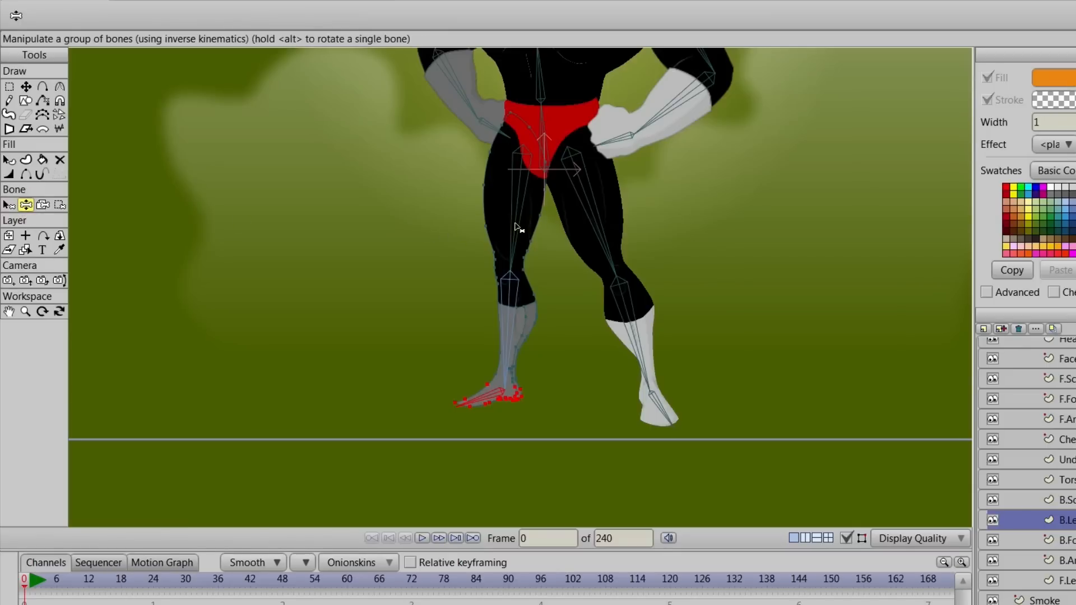
pyautogui.moveTo(515, 224); pyautogui.dragTo(487, 228)
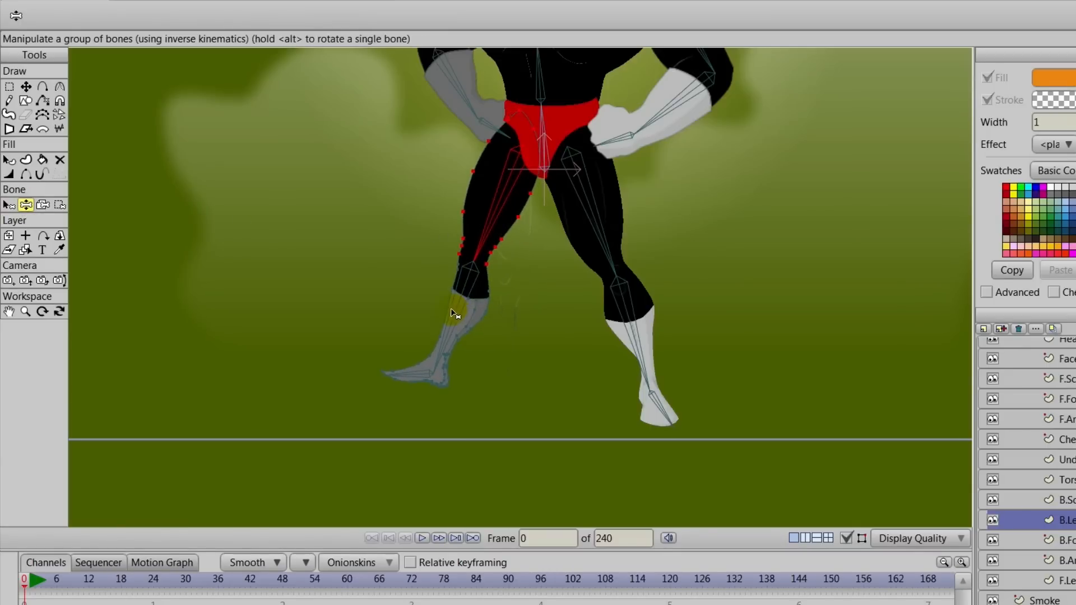
pyautogui.moveTo(455, 314); pyautogui.dragTo(529, 302)
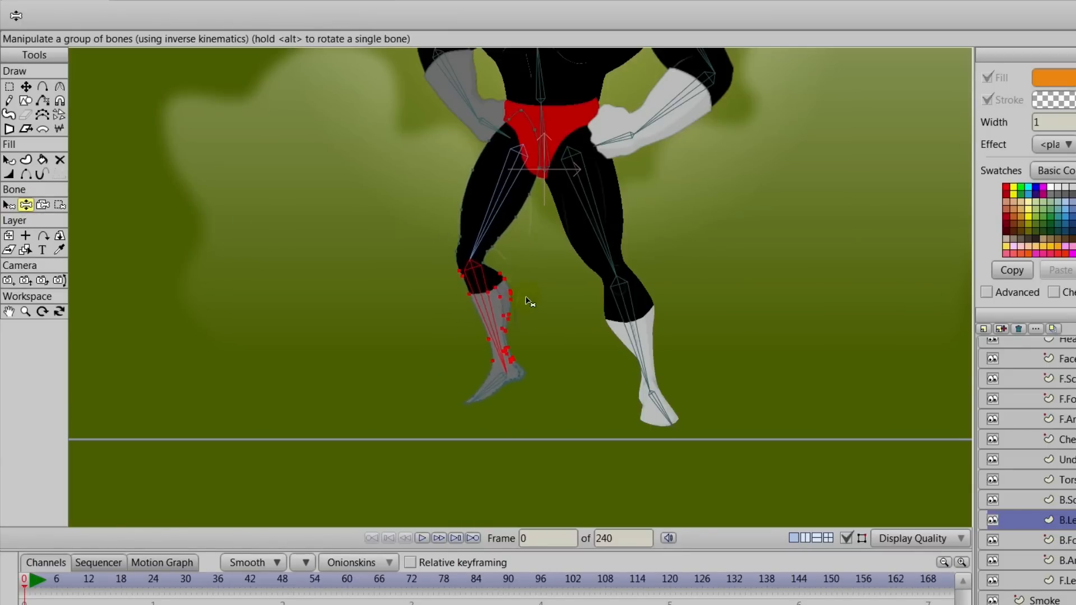
pyautogui.moveTo(493, 384); pyautogui.dragTo(480, 413)
# Step: Check the back leg's bending with the bone overlay hidden, and restore the rest pose and the overlay
pyautogui.click(844, 538)
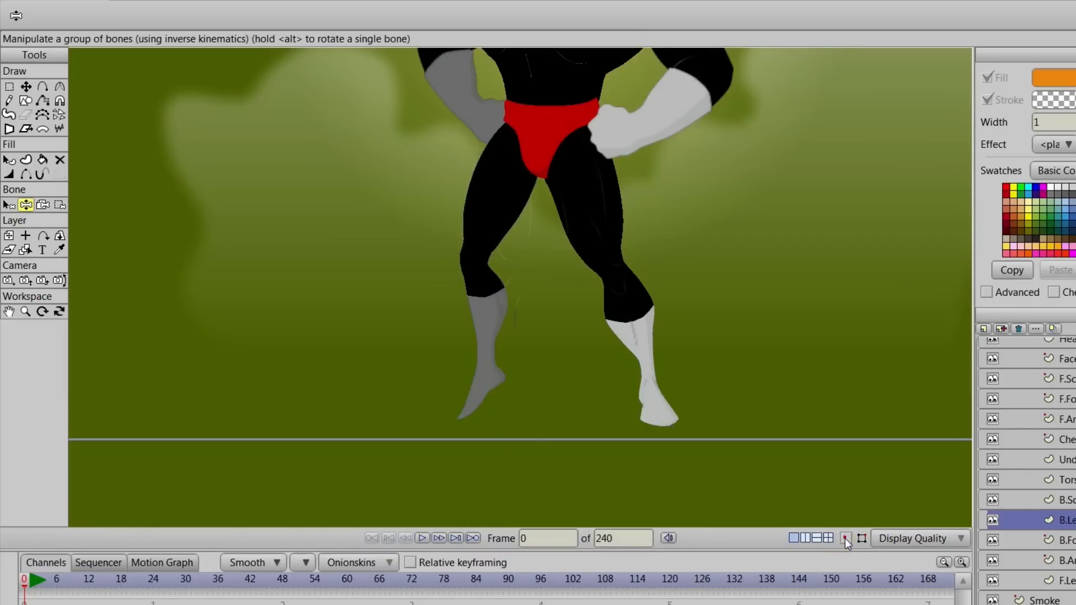
pyautogui.moveTo(480, 302); pyautogui.dragTo(389, 244)
pyautogui.moveTo(487, 216); pyautogui.dragTo(488, 315)
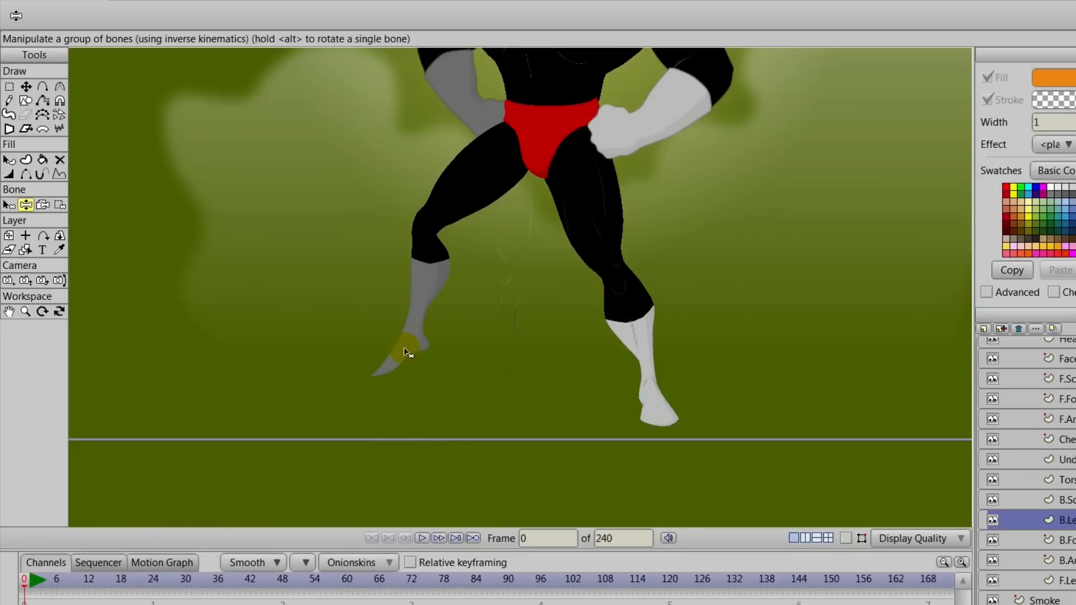
pyautogui.moveTo(404, 348); pyautogui.dragTo(372, 353)
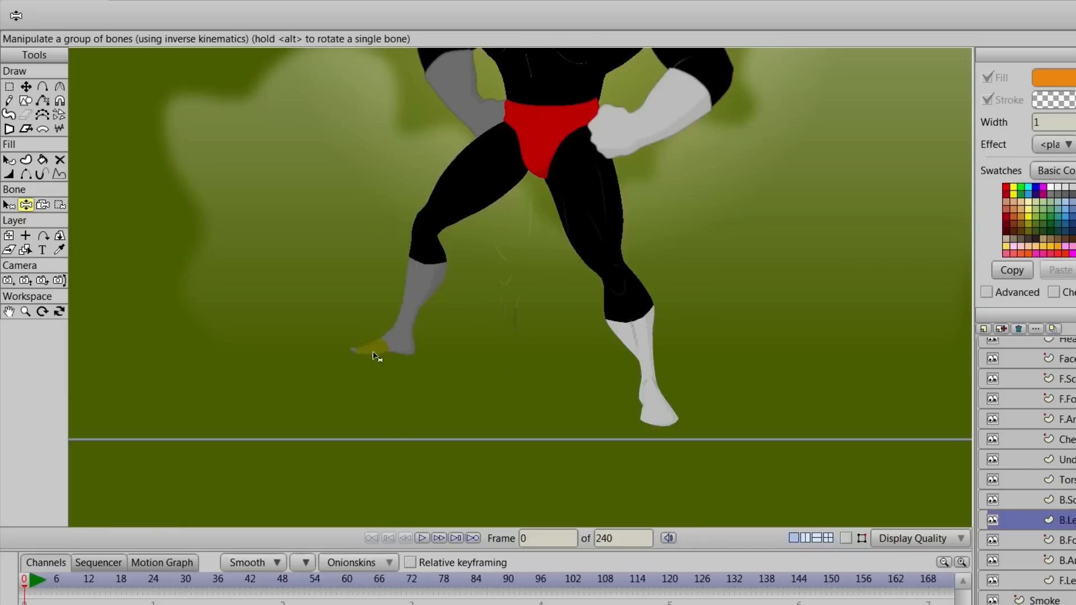
pyautogui.click(9, 204)
pyautogui.click(846, 538)
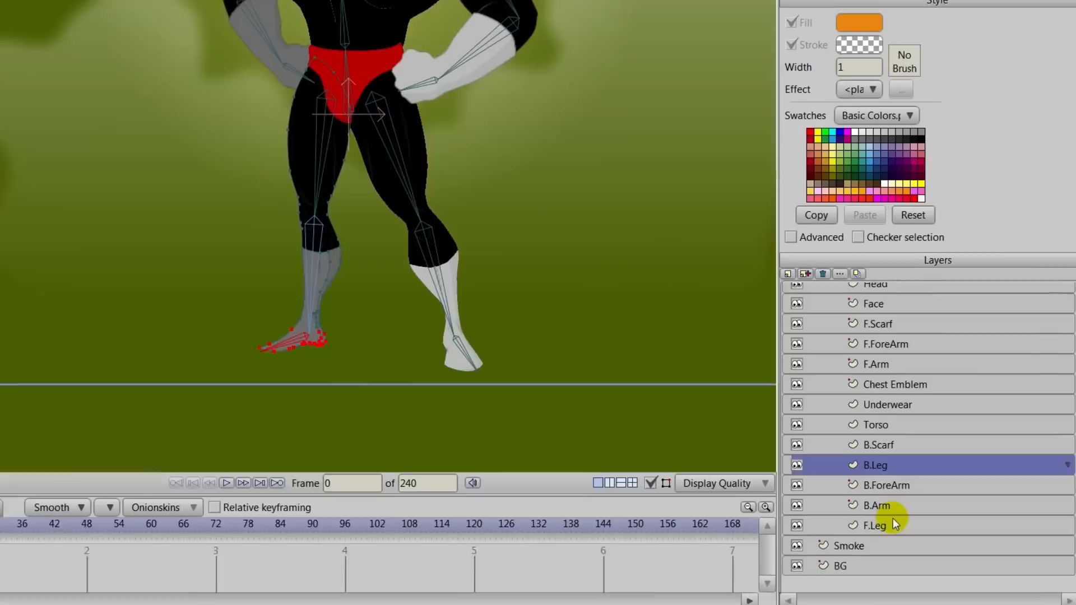
# Step: Make the F.Leg layer active and bind all of its points to the front leg's thigh bone
pyautogui.click(1067, 581)
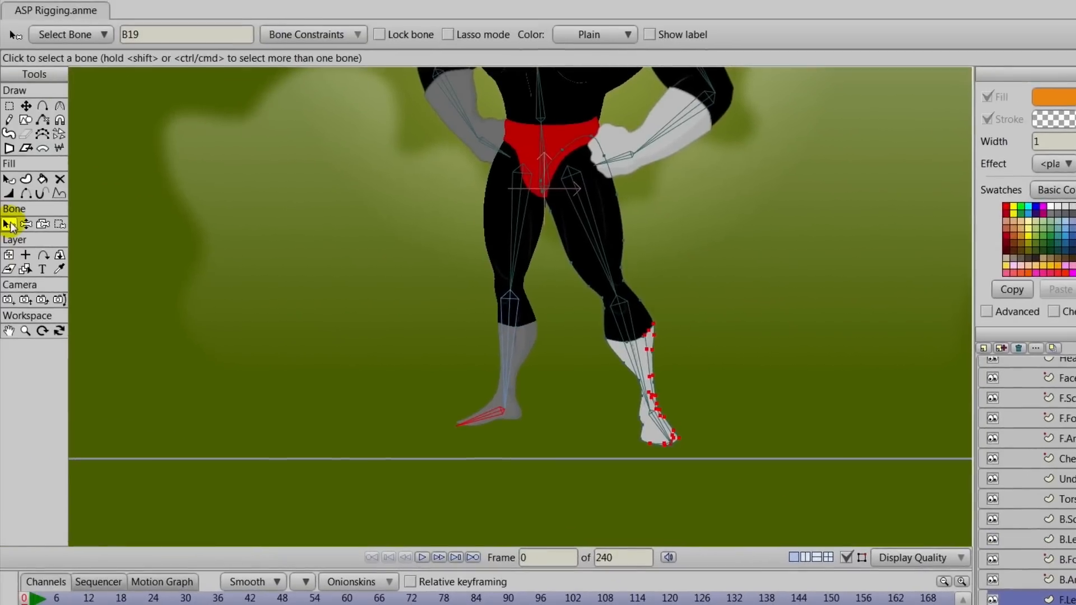
pyautogui.click(587, 220)
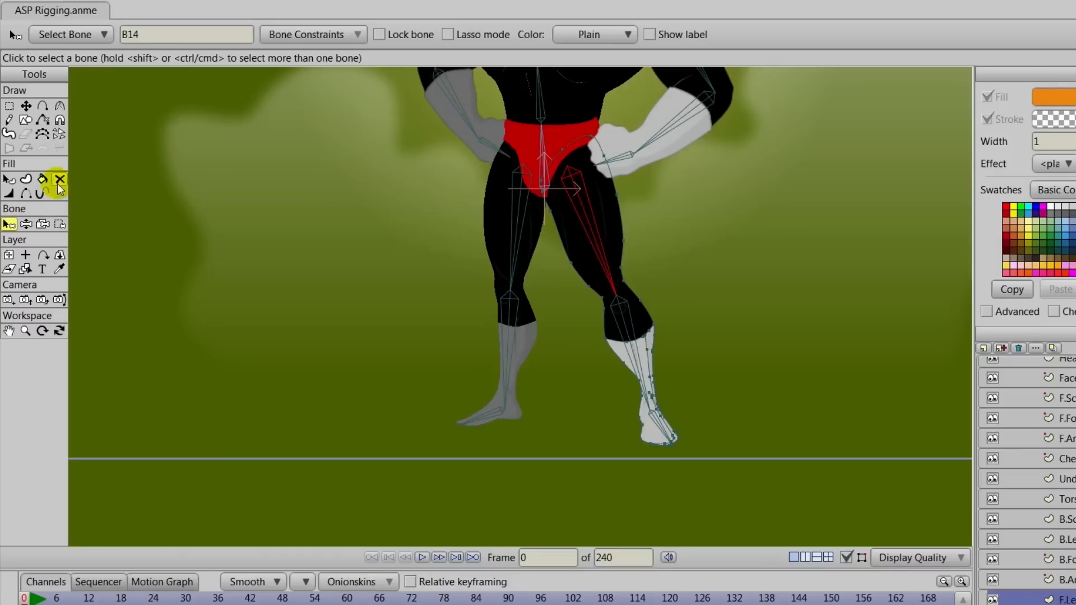
pyautogui.click(60, 223)
pyautogui.moveTo(634, 129)
pyautogui.mouseDown()
pyautogui.moveTo(571, 110)
pyautogui.moveTo(519, 153)
pyautogui.moveTo(543, 319)
pyautogui.moveTo(641, 487)
pyautogui.moveTo(748, 394)
pyautogui.moveTo(690, 202)
pyautogui.moveTo(605, 113)
pyautogui.mouseUp()
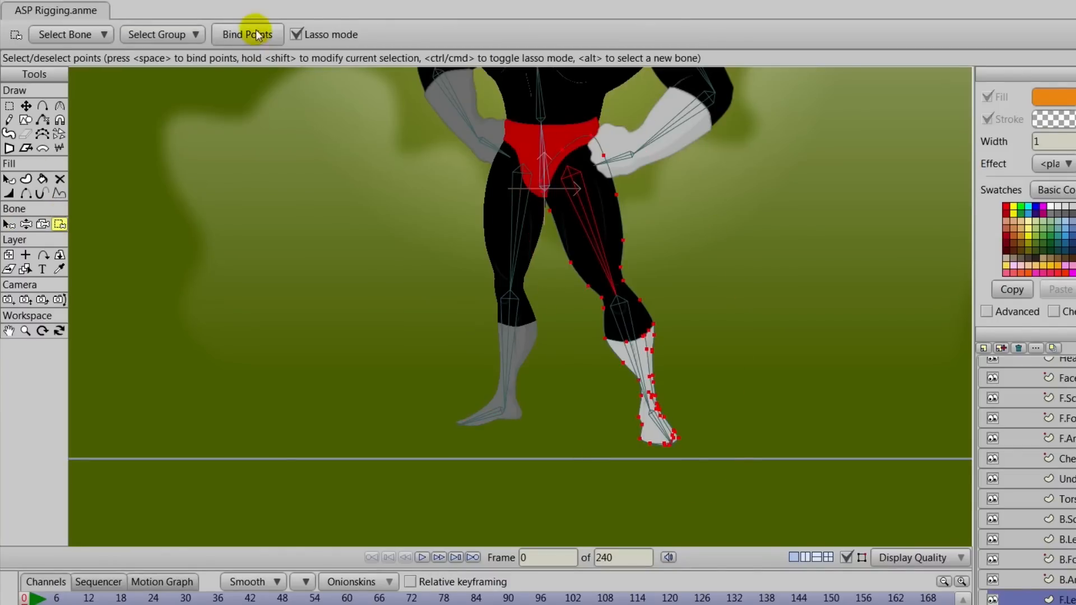
pyautogui.click(255, 33)
# Step: Select the front leg's shin bone and bind the F.Leg points from the knee down to it
pyautogui.click(9, 223)
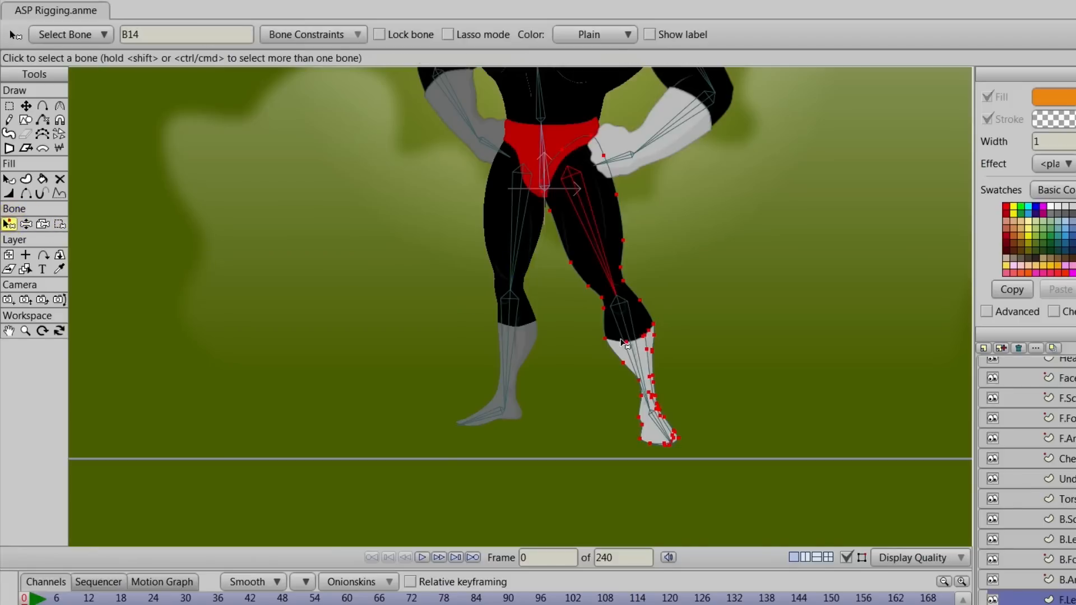
pyautogui.click(626, 327)
pyautogui.click(60, 224)
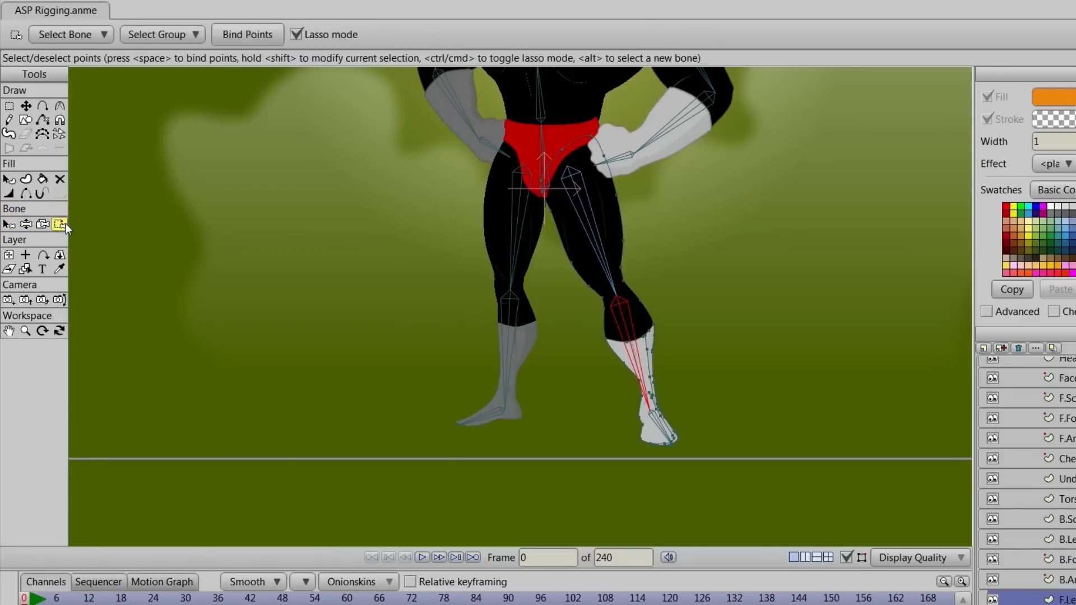
pyautogui.moveTo(659, 289); pyautogui.dragTo(637, 295)
pyautogui.moveTo(647, 504)
pyautogui.mouseDown()
pyautogui.moveTo(746, 392)
pyautogui.moveTo(670, 287)
pyautogui.mouseUp()
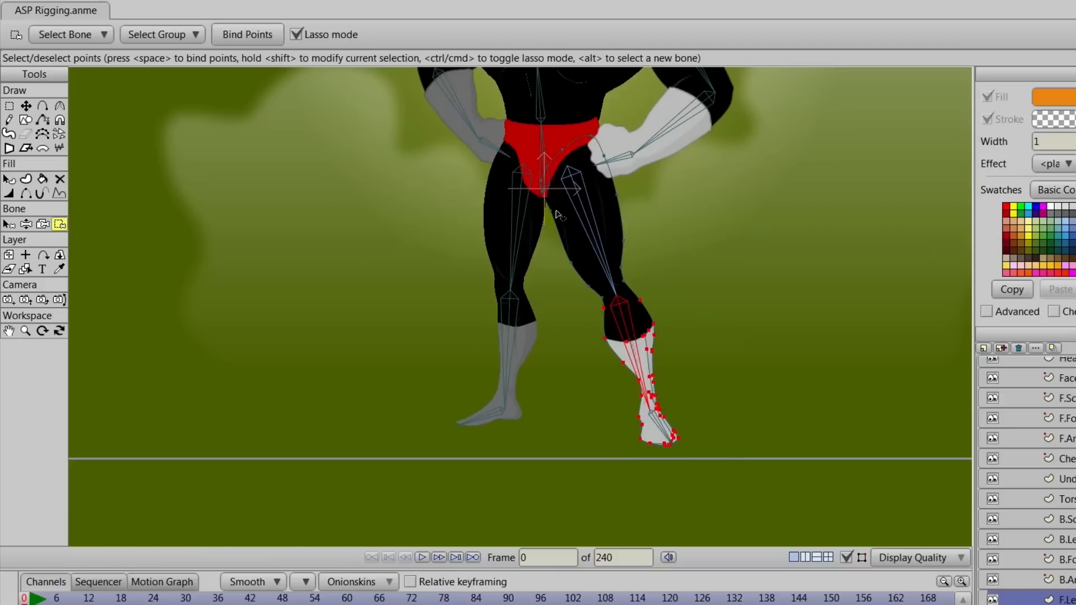
pyautogui.click(249, 35)
# Step: Select the front foot bone and bind the F.Leg layer's foot points to it
pyautogui.click(9, 224)
pyautogui.click(656, 430)
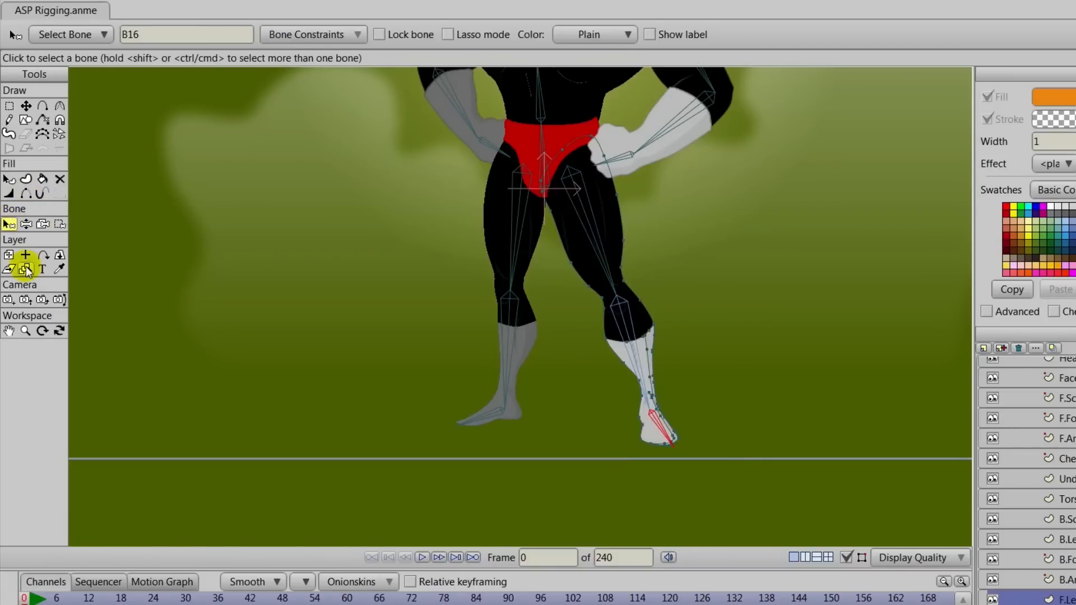
pyautogui.click(59, 224)
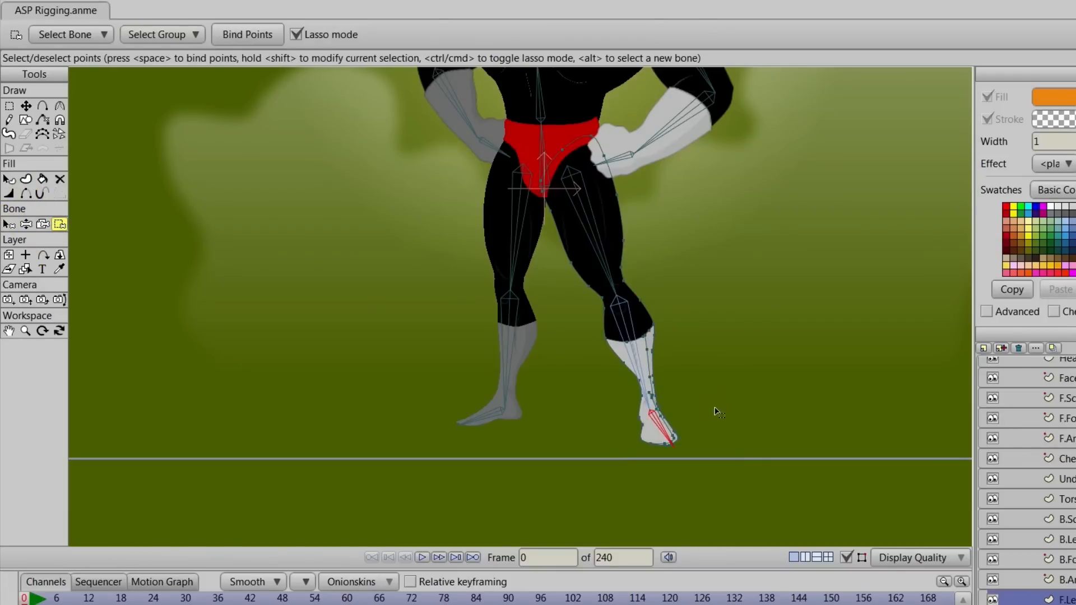
pyautogui.scroll(5, 715, 411)
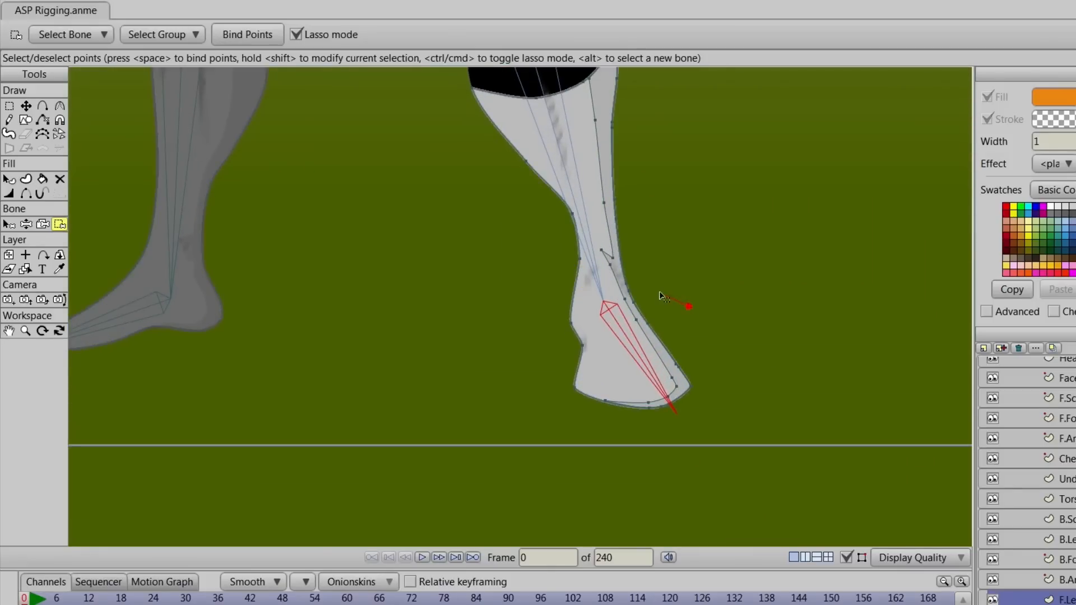
pyautogui.moveTo(643, 293)
pyautogui.mouseDown()
pyautogui.moveTo(605, 288)
pyautogui.moveTo(521, 374)
pyautogui.mouseUp()
pyautogui.moveTo(685, 307); pyautogui.dragTo(687, 307)
pyautogui.click(233, 34)
# Step: Test the front leg's binding by moving its thigh, shin and foot bones with Manipulate Bones, and return to the rest pose
pyautogui.scroll(-5, 404, 244)
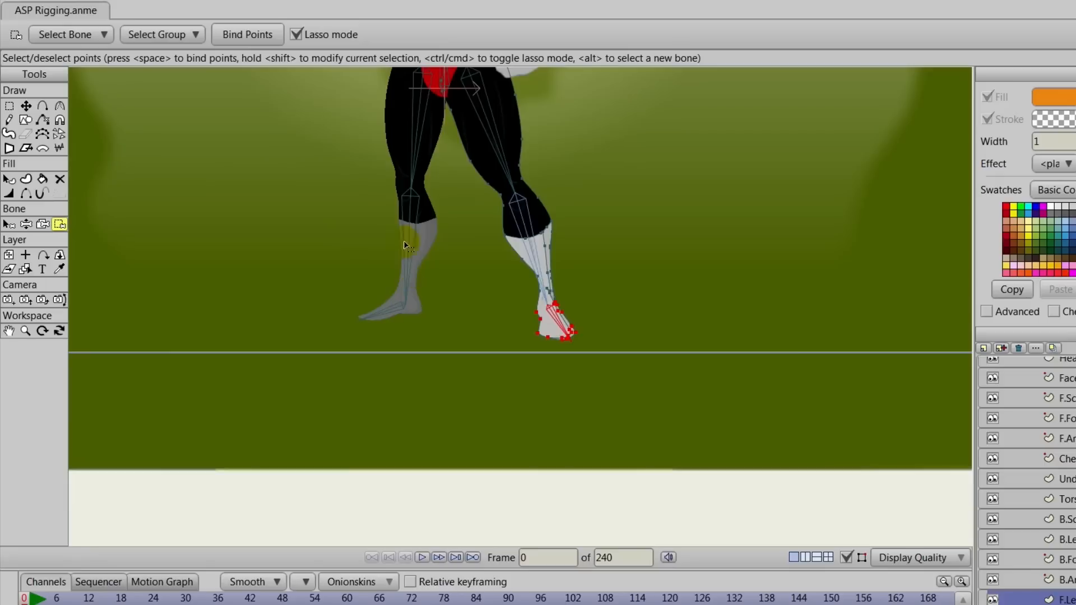
pyautogui.scroll(-3, 405, 244)
pyautogui.click(25, 224)
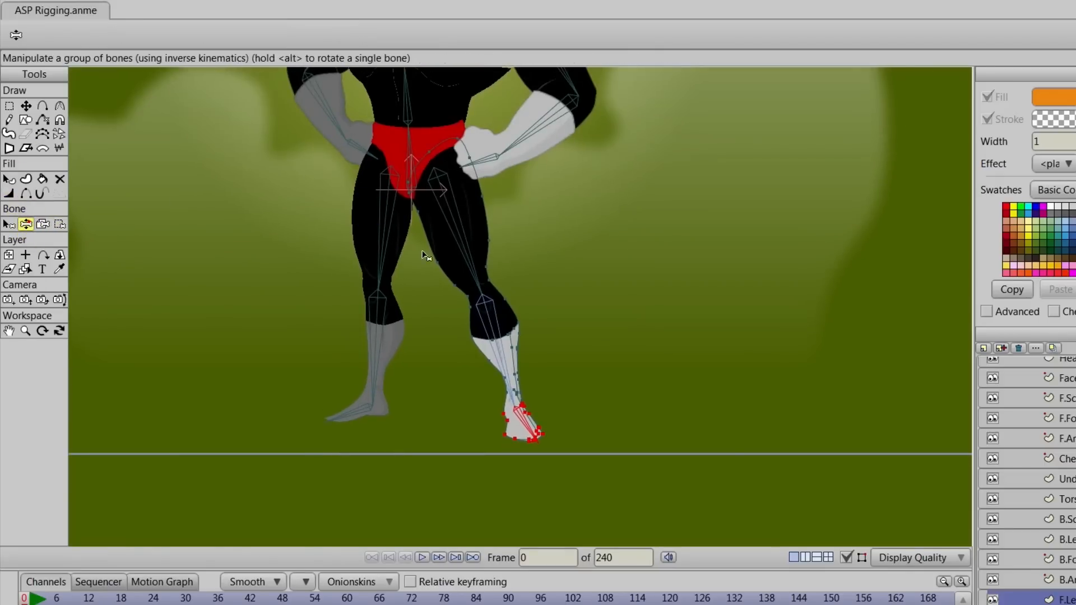
pyautogui.moveTo(459, 240); pyautogui.dragTo(448, 243)
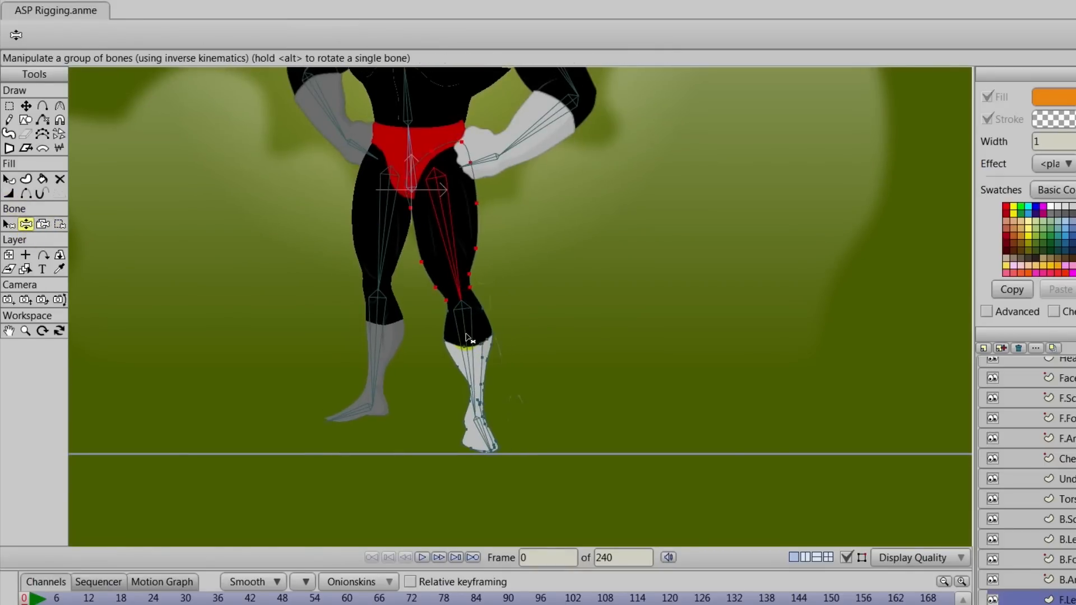
pyautogui.click(470, 336)
pyautogui.moveTo(469, 336); pyautogui.dragTo(481, 348)
pyautogui.moveTo(492, 436); pyautogui.dragTo(568, 425)
pyautogui.click(9, 224)
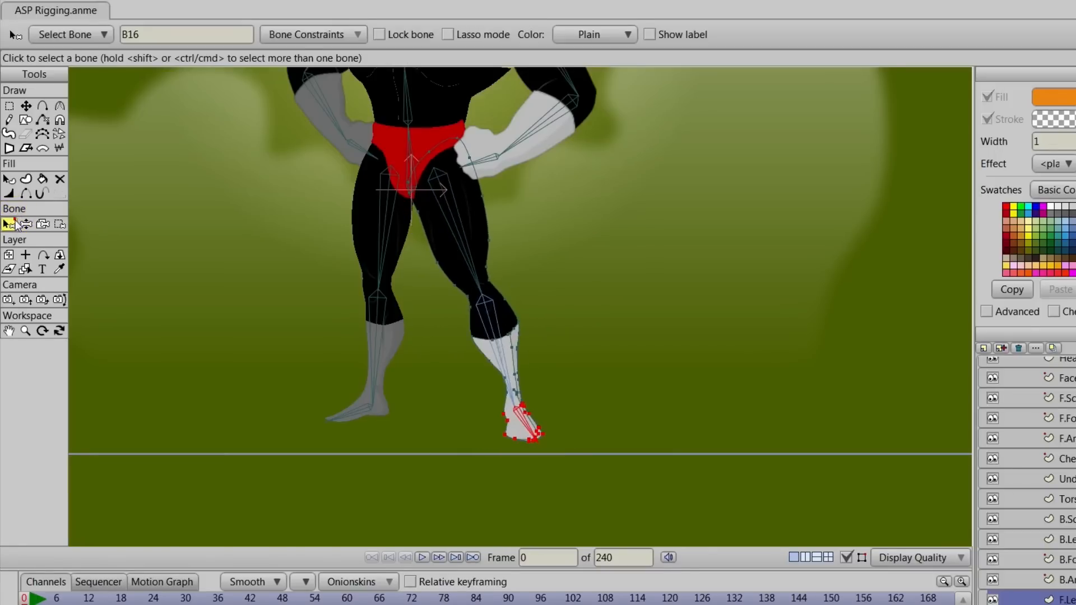
# Step: Check how both thighs move against the underwear by manipulating the two thigh bones, and return to Select Bone
pyautogui.moveTo(367, 298); pyautogui.dragTo(607, 440)
pyautogui.scroll(2, 473, 406)
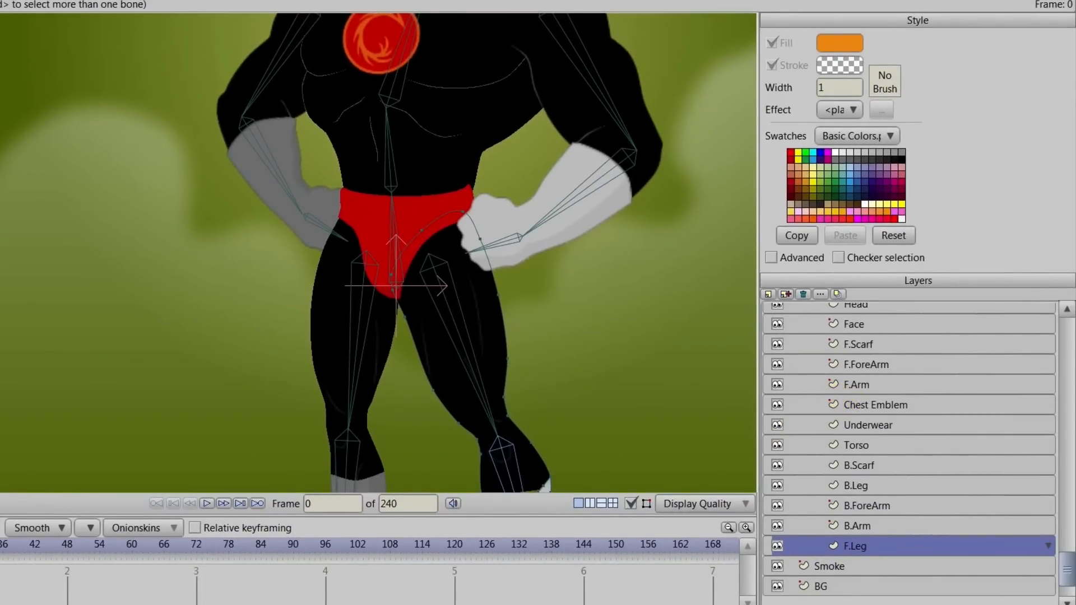
pyautogui.click(0, 255)
pyautogui.moveTo(345, 387); pyautogui.dragTo(291, 369)
pyautogui.moveTo(462, 351)
pyautogui.mouseDown()
pyautogui.moveTo(499, 344)
pyautogui.moveTo(516, 355)
pyautogui.moveTo(448, 358)
pyautogui.mouseUp()
pyautogui.press('b')
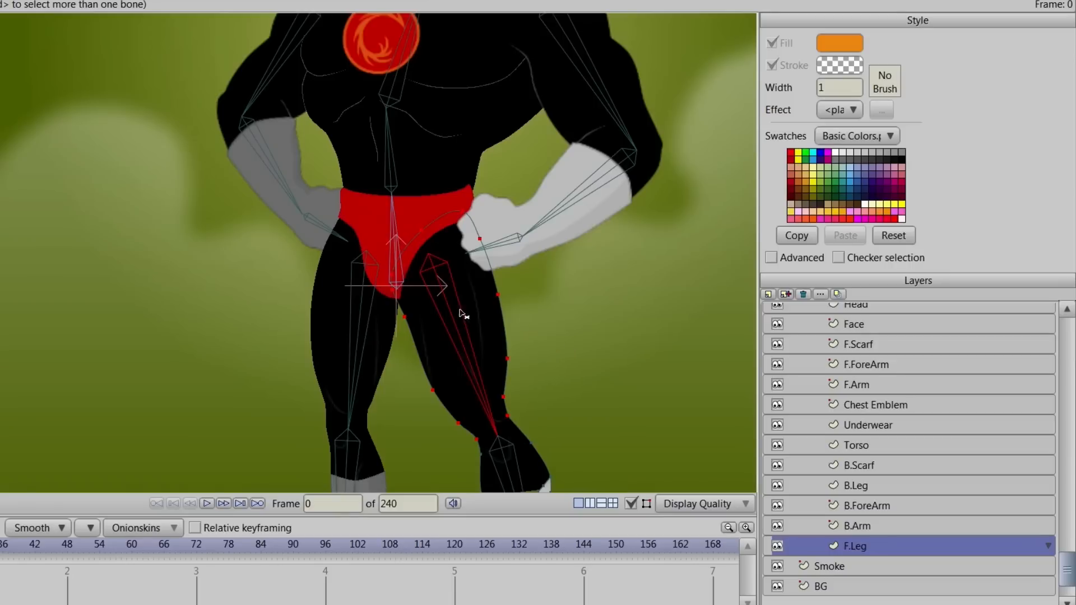
# Step: On the Underwear layer, bind the hip corner point on the front-leg side to the front thigh bone
pyautogui.click(862, 425)
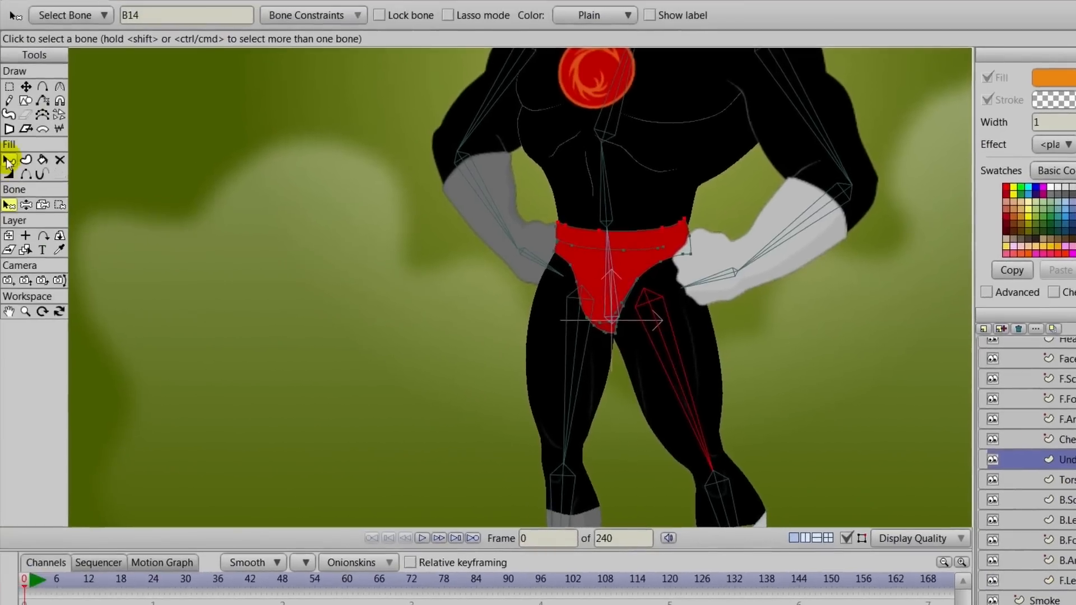
pyautogui.click(9, 159)
pyautogui.scroll(4, 306, 333)
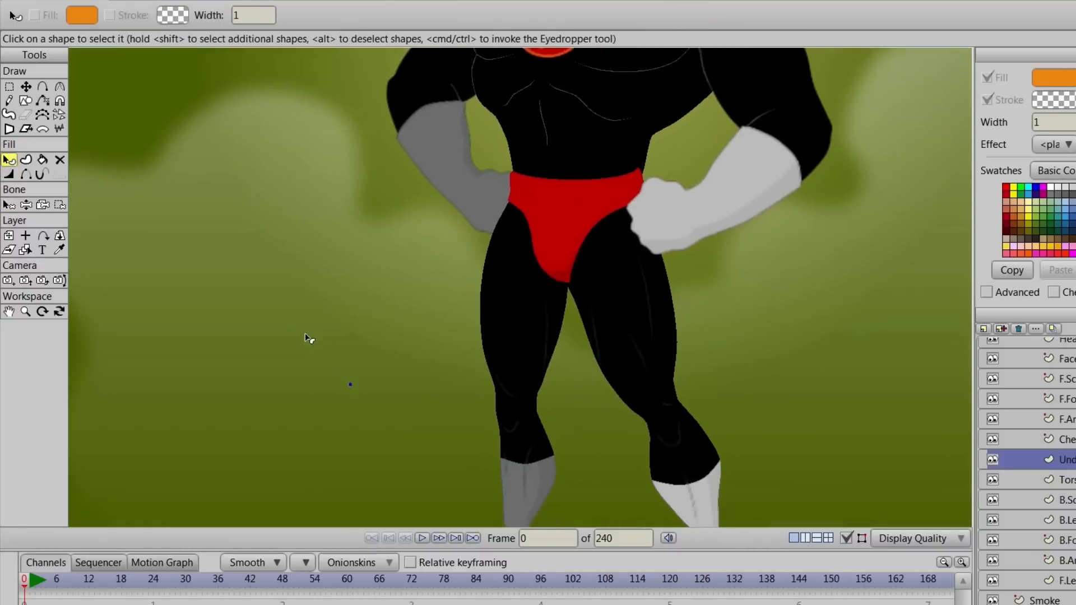
pyautogui.moveTo(491, 377); pyautogui.dragTo(441, 434)
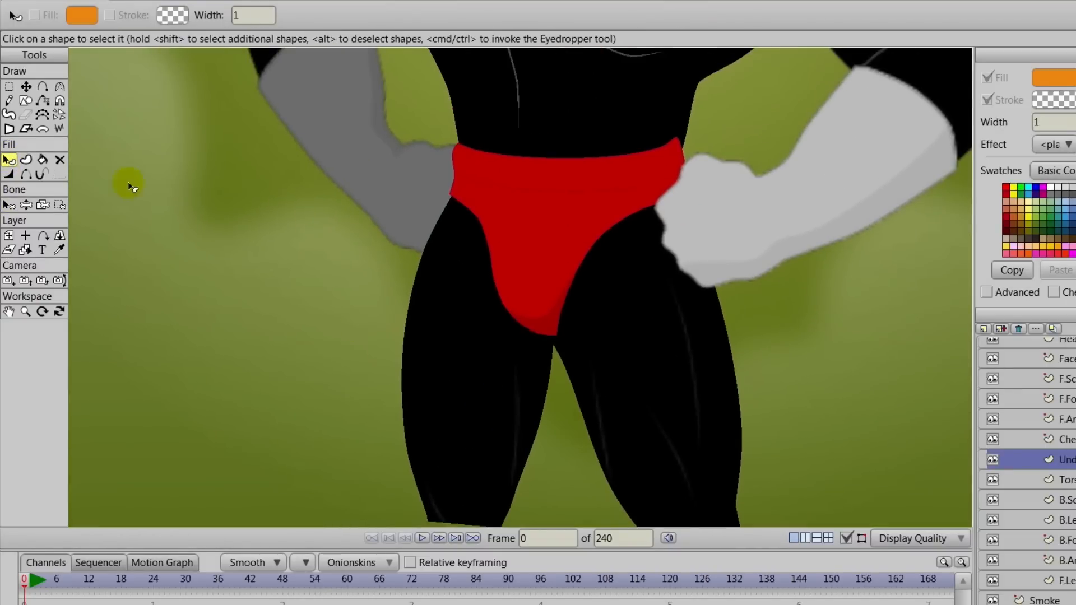
pyautogui.click(9, 87)
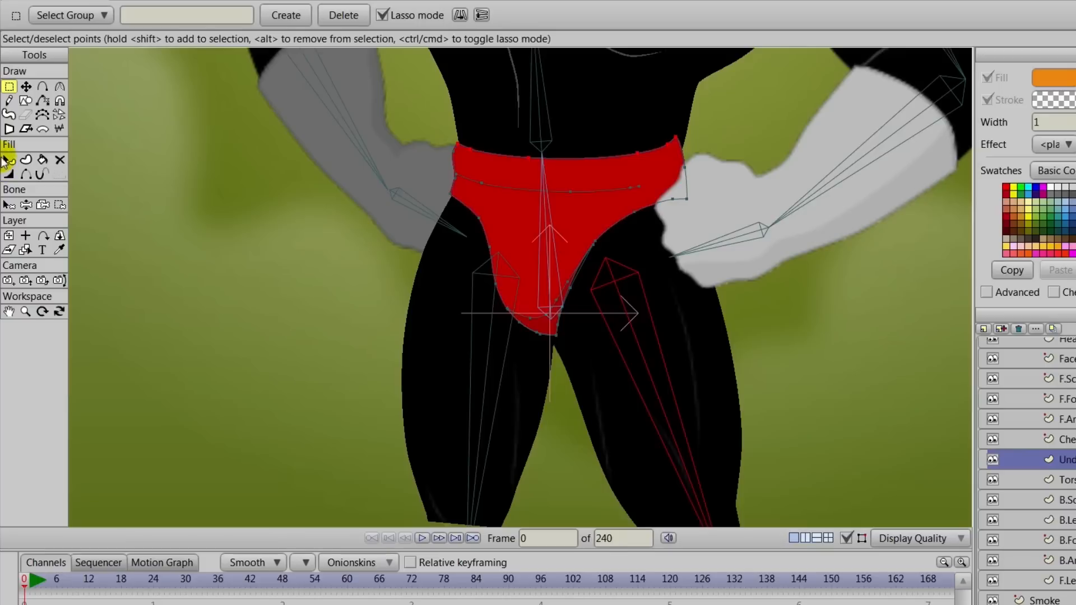
pyautogui.click(10, 205)
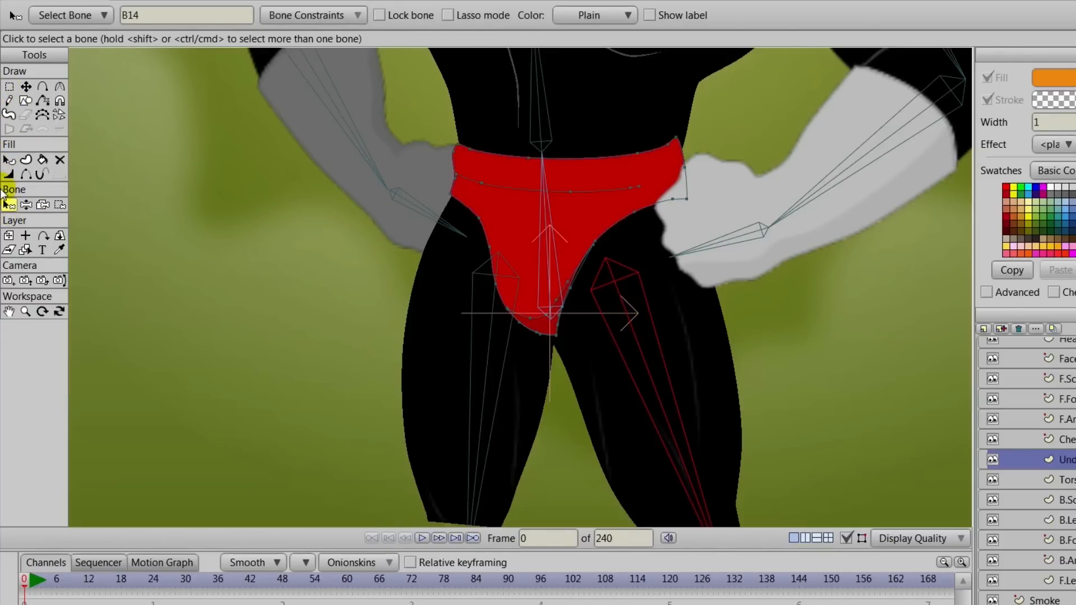
pyautogui.click(60, 205)
pyautogui.scroll(3, 305, 368)
pyautogui.scroll(2, 209, 314)
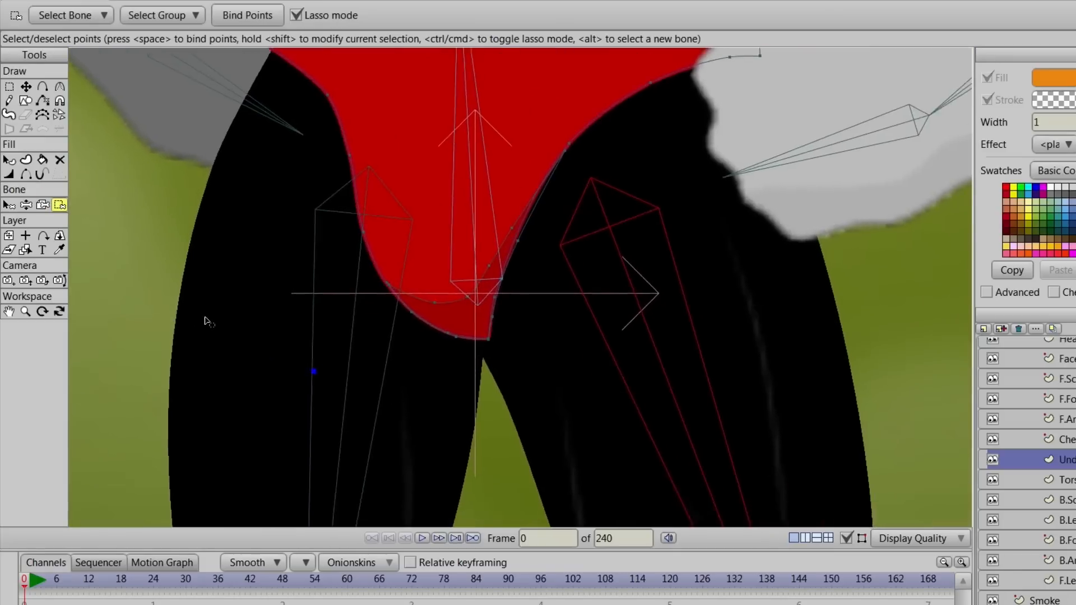
pyautogui.moveTo(500, 352)
pyautogui.mouseDown()
pyautogui.moveTo(462, 367)
pyautogui.moveTo(481, 380)
pyautogui.moveTo(493, 336)
pyautogui.mouseUp()
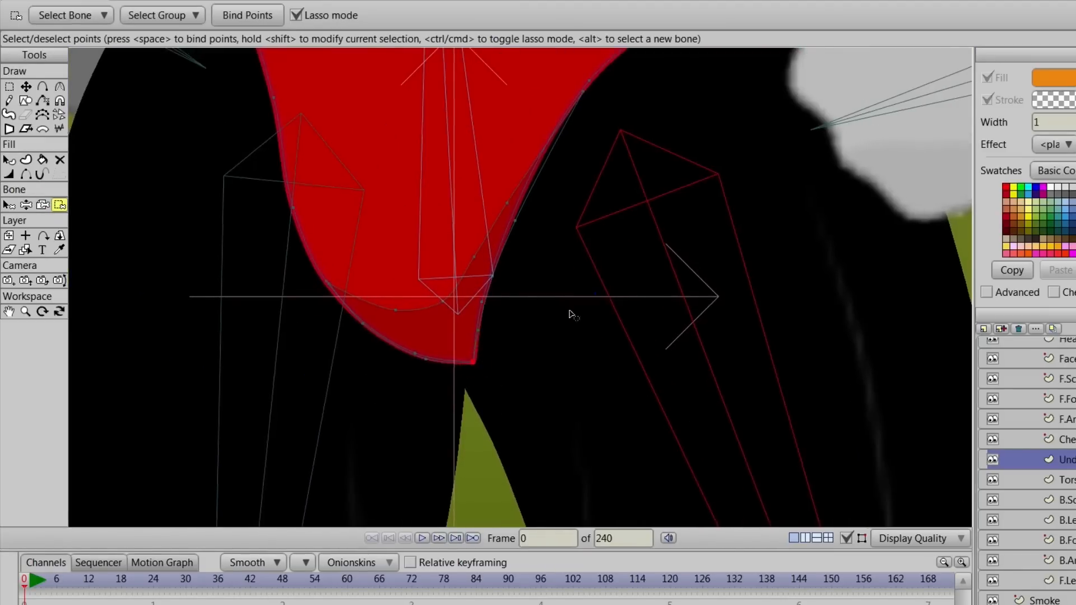
pyautogui.scroll(2, 571, 312)
pyautogui.click(706, 107)
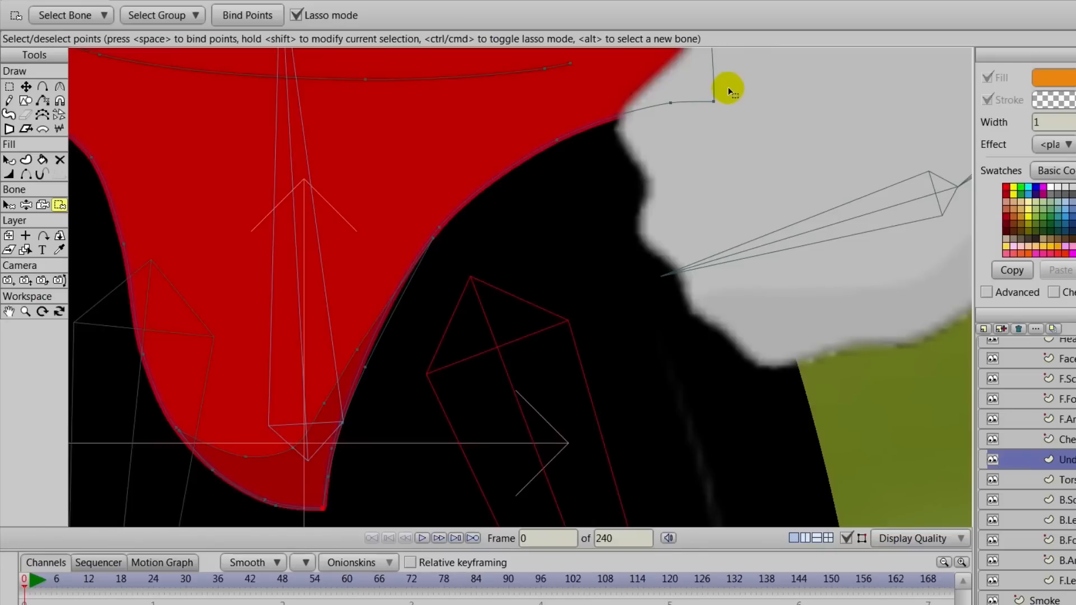
pyautogui.moveTo(725, 89)
pyautogui.mouseDown()
pyautogui.moveTo(699, 119)
pyautogui.moveTo(718, 78)
pyautogui.moveTo(701, 121)
pyautogui.mouseUp()
pyautogui.click(225, 18)
pyautogui.scroll(-3, 636, 288)
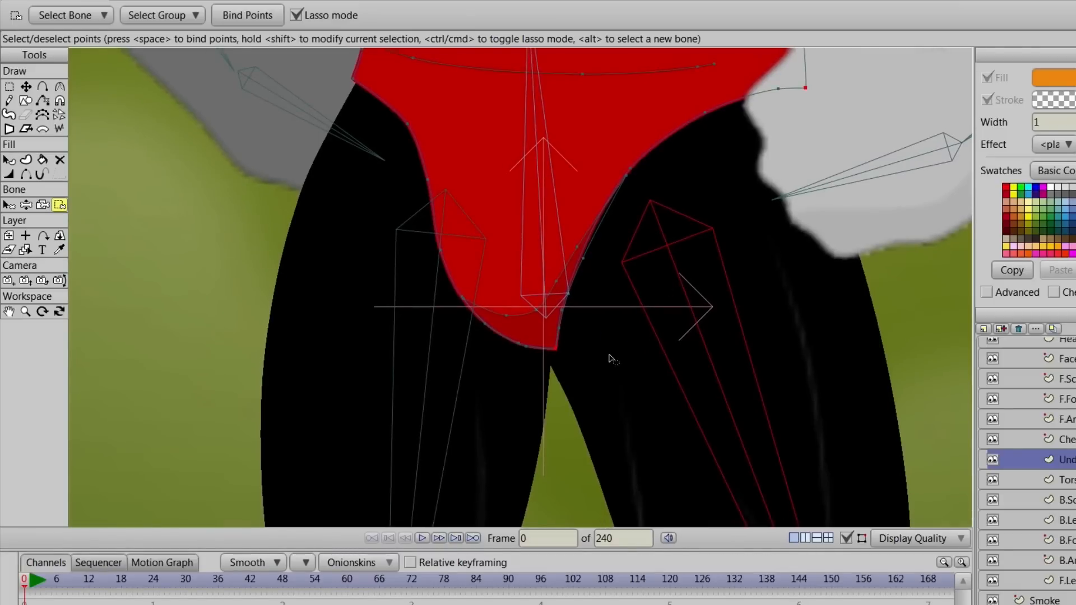
# Step: Select the back thigh bone and bind the underwear's hip corner point on the back-leg side to it
pyautogui.moveTo(378, 226); pyautogui.dragTo(413, 336)
pyautogui.click(5, 206)
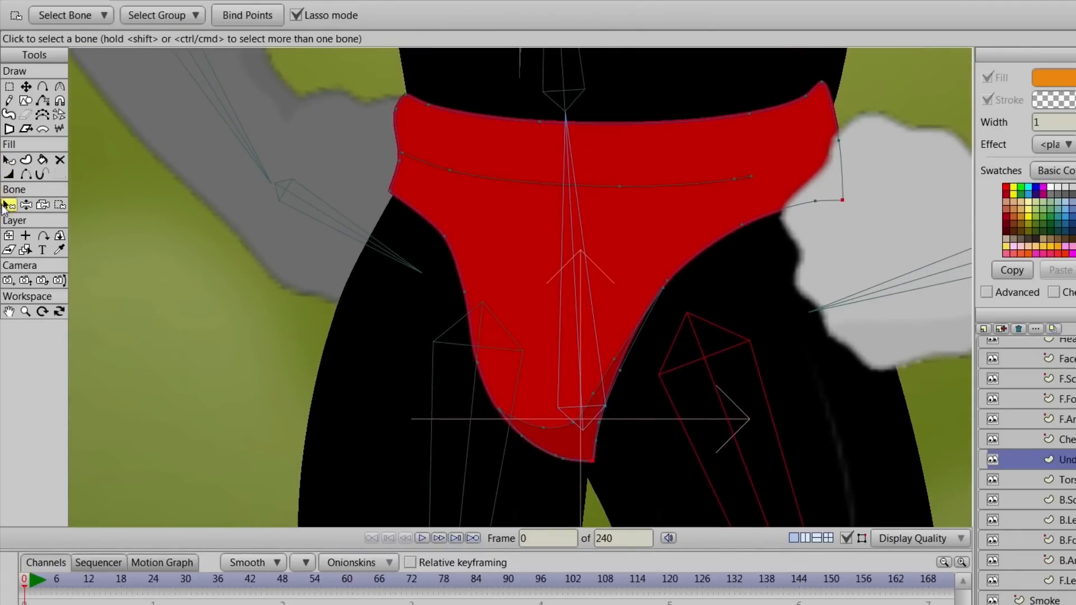
pyautogui.click(474, 418)
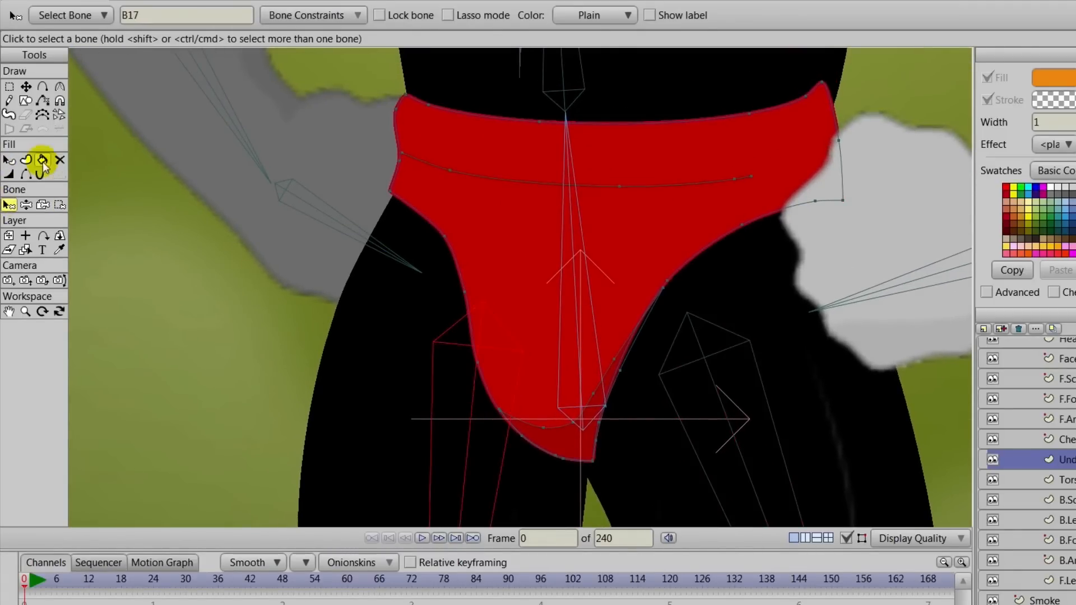
pyautogui.click(59, 205)
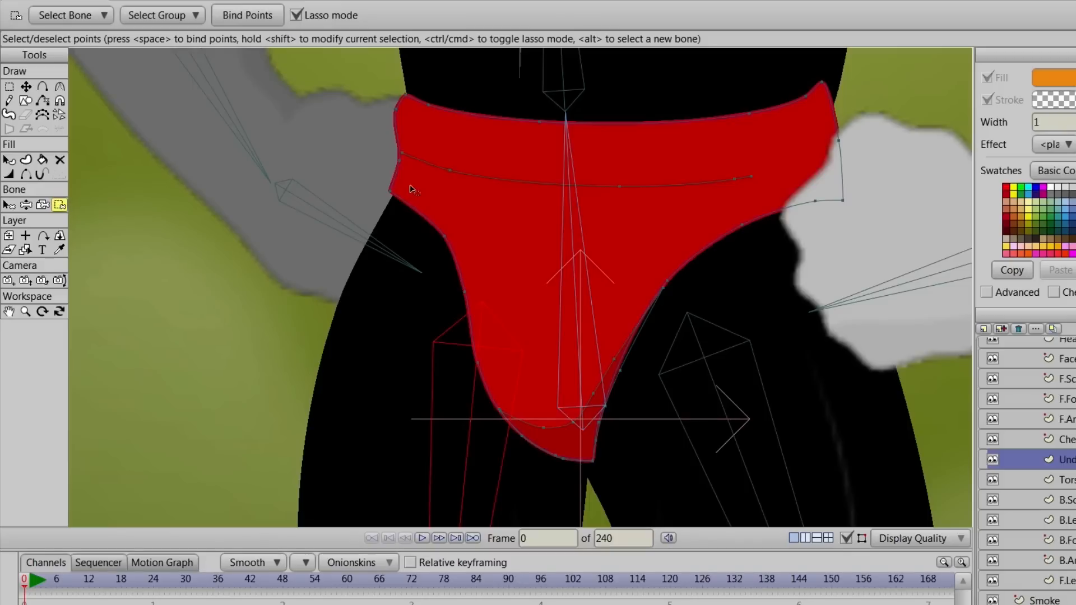
pyautogui.moveTo(408, 188); pyautogui.dragTo(397, 203)
pyautogui.scroll(-5, 386, 240)
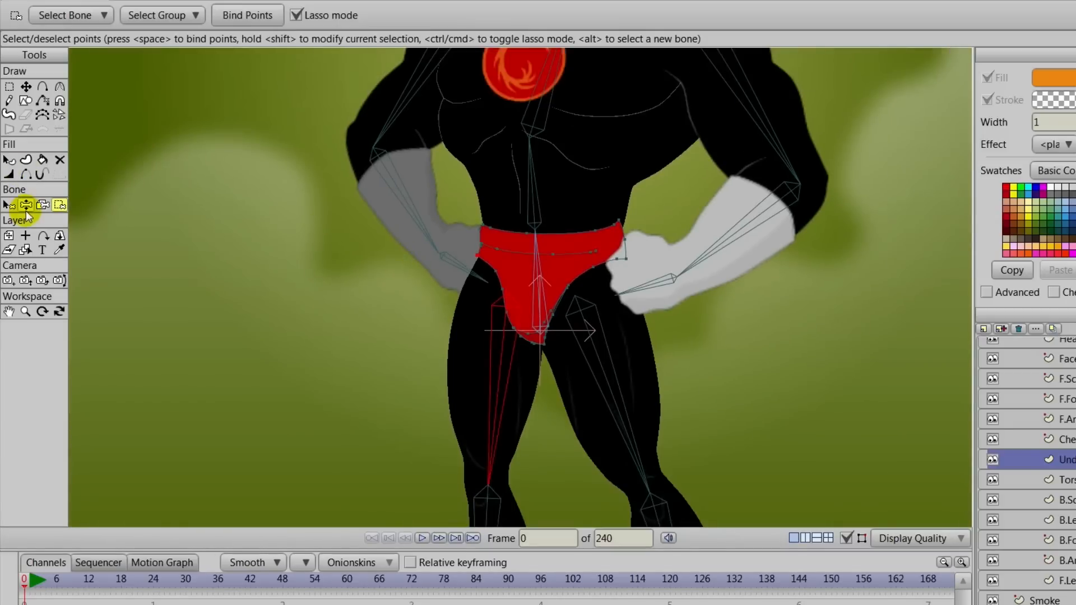
# Step: Test how the underwear's hip corners follow both thigh bones using Manipulate Bones
pyautogui.click(26, 206)
pyautogui.moveTo(499, 384); pyautogui.dragTo(500, 420)
pyautogui.moveTo(608, 402); pyautogui.dragTo(643, 418)
# Step: Test the whole character rig by moving the head, front arm and thigh bones with Manipulate Bones
pyautogui.scroll(-5, 646, 418)
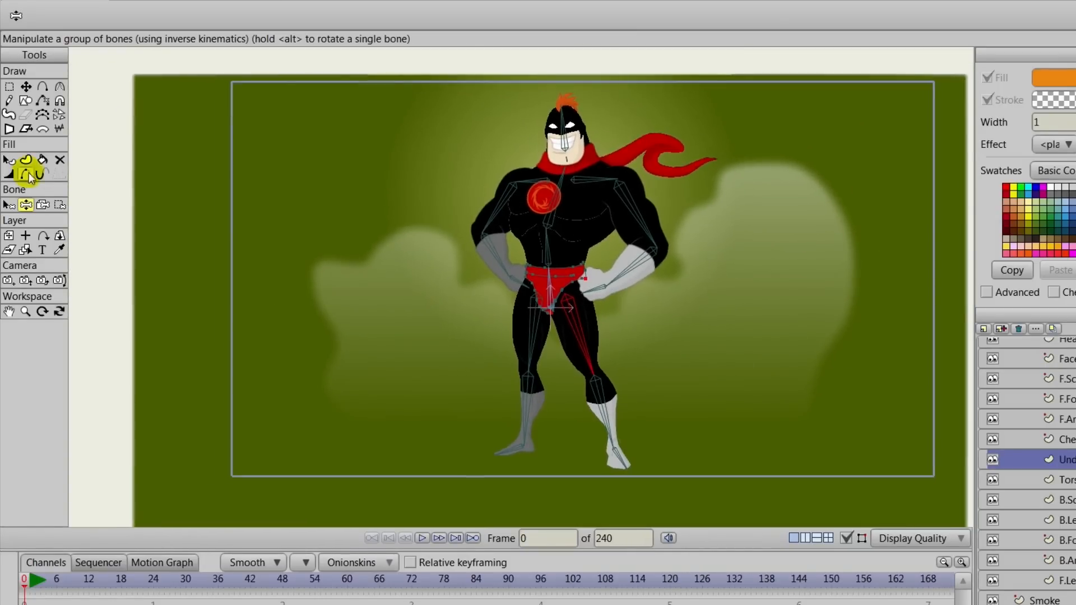
pyautogui.click(47, 204)
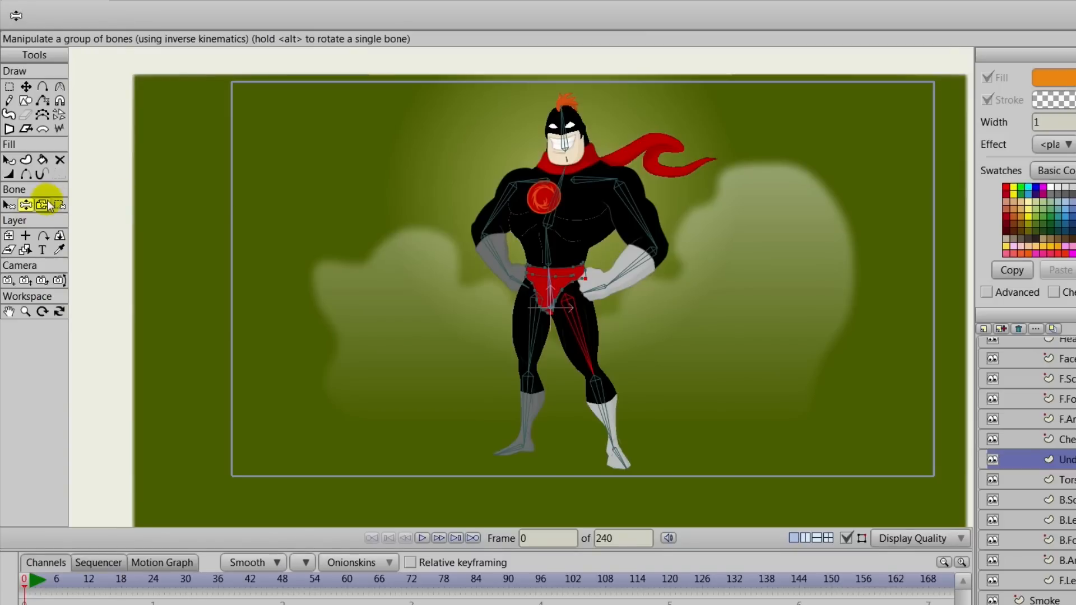
pyautogui.moveTo(319, 218); pyautogui.dragTo(306, 289)
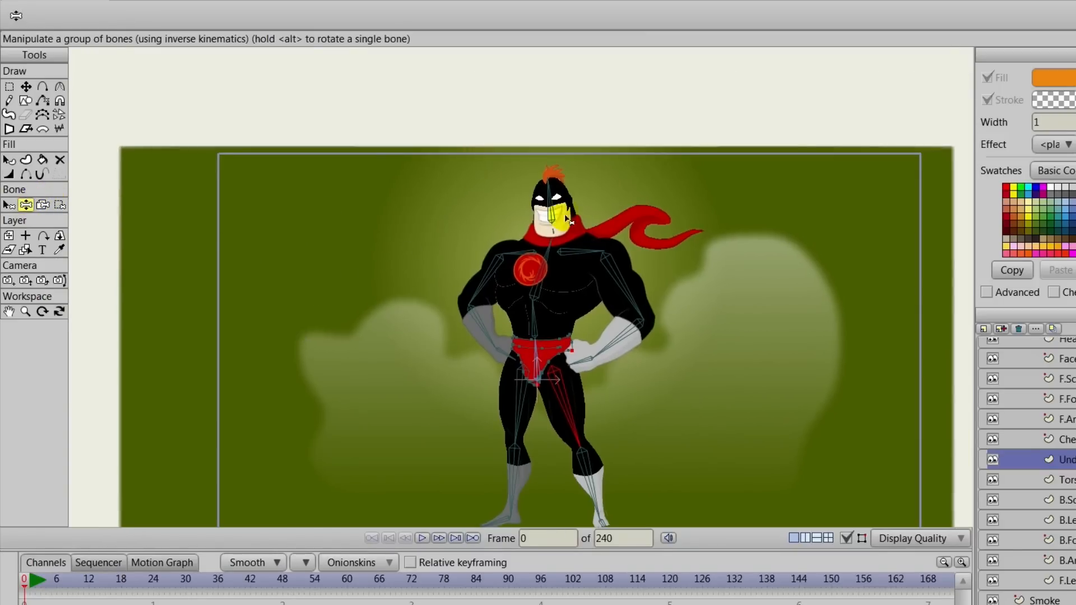
pyautogui.moveTo(547, 191); pyautogui.dragTo(552, 191)
pyautogui.moveTo(621, 287); pyautogui.dragTo(629, 286)
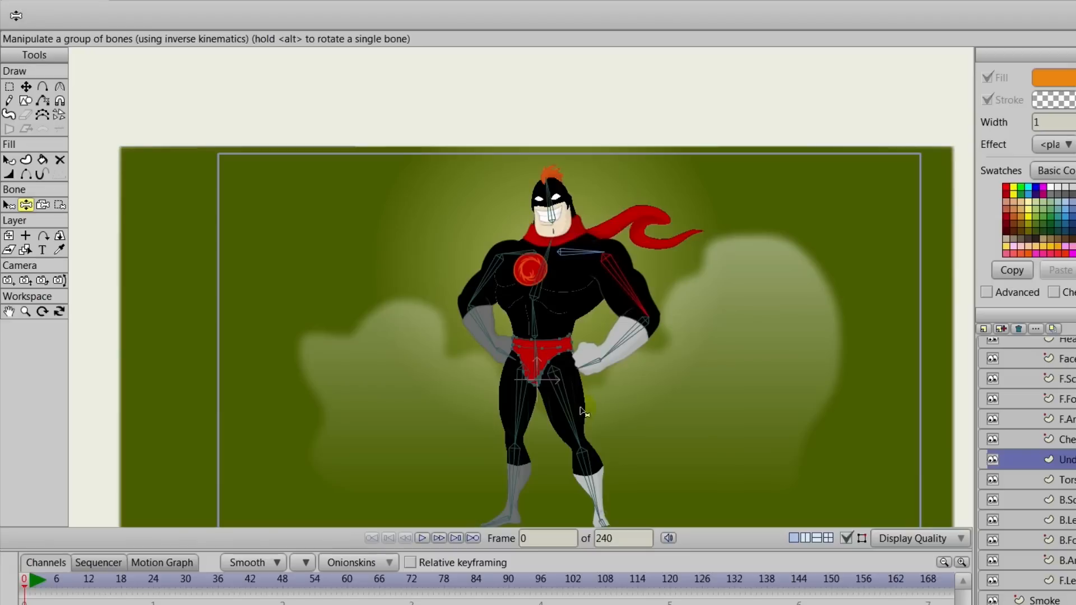
pyautogui.moveTo(567, 421); pyautogui.dragTo(511, 413)
# Step: Select the chest bone and enable angle constraints on it with a minimum of -30 and a maximum of 40 degrees
pyautogui.click(9, 204)
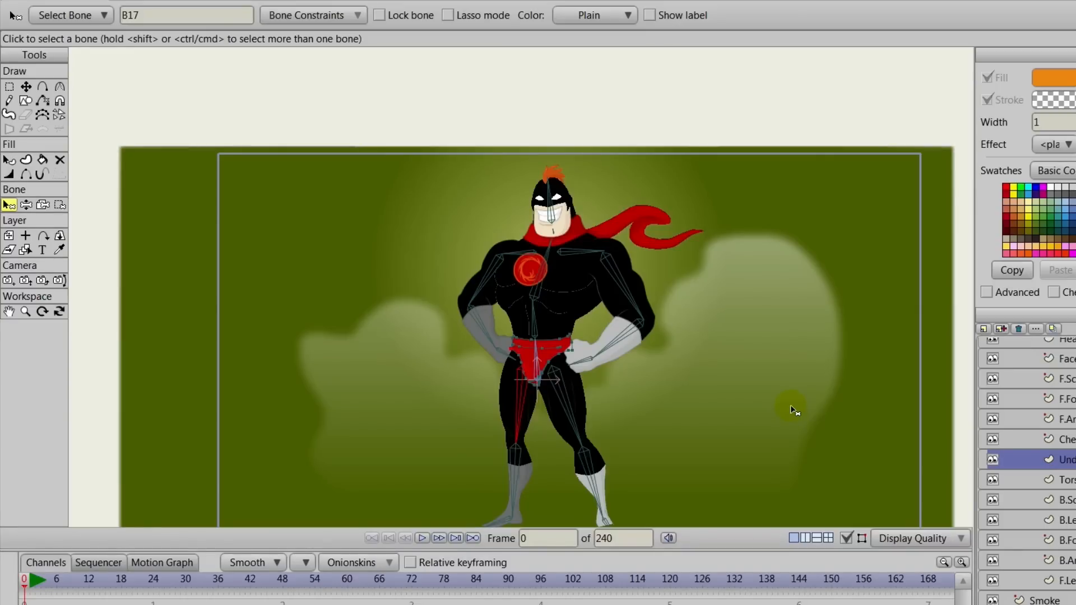
pyautogui.scroll(5, 703, 357)
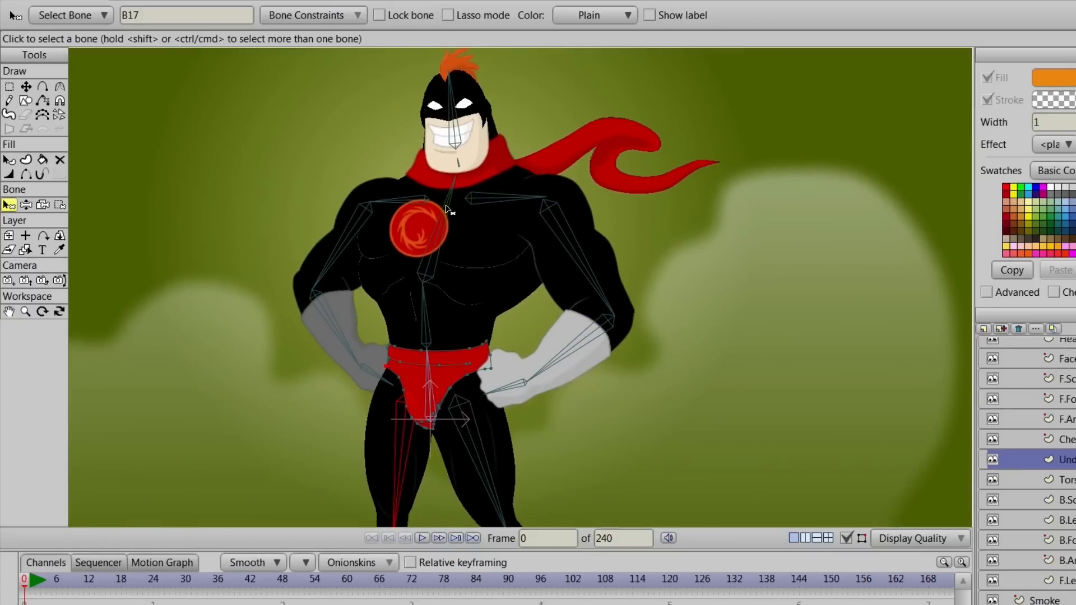
pyautogui.click(446, 210)
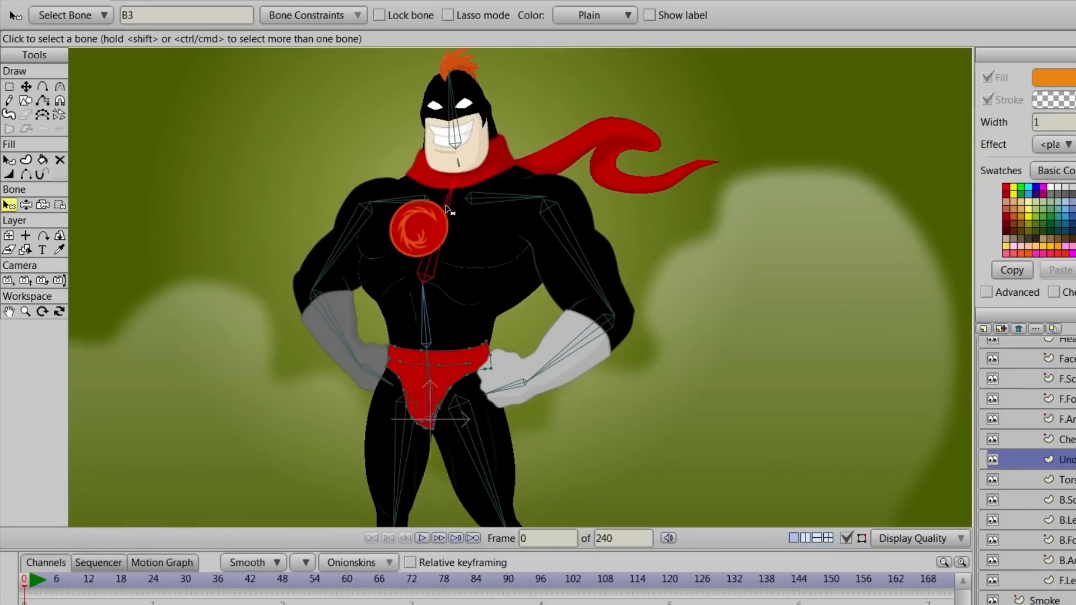
pyautogui.click(328, 16)
pyautogui.moveTo(535, 206); pyautogui.dragTo(729, 180)
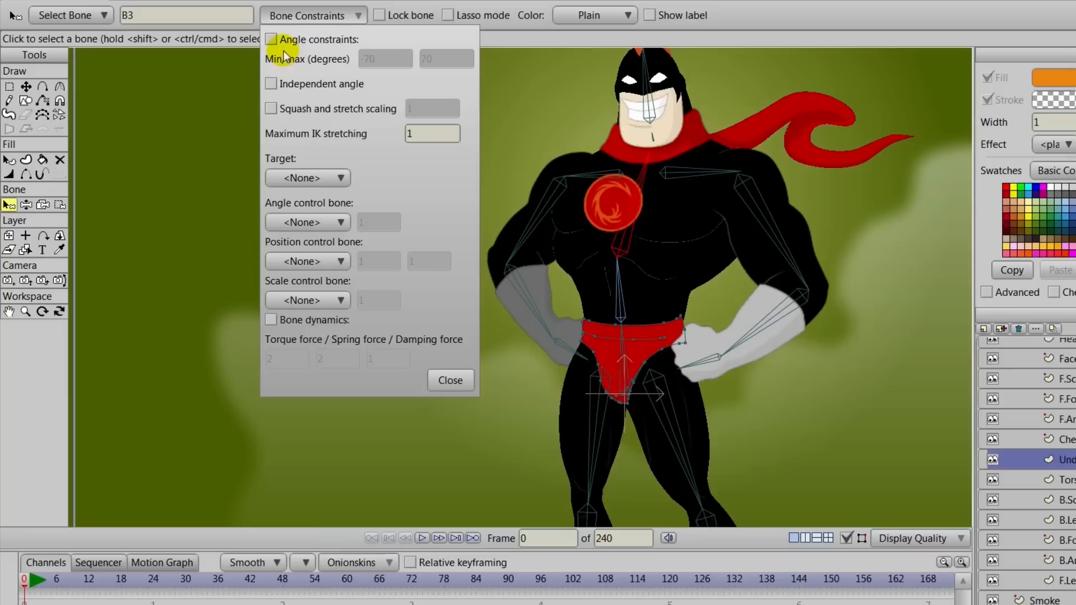
pyautogui.click(271, 40)
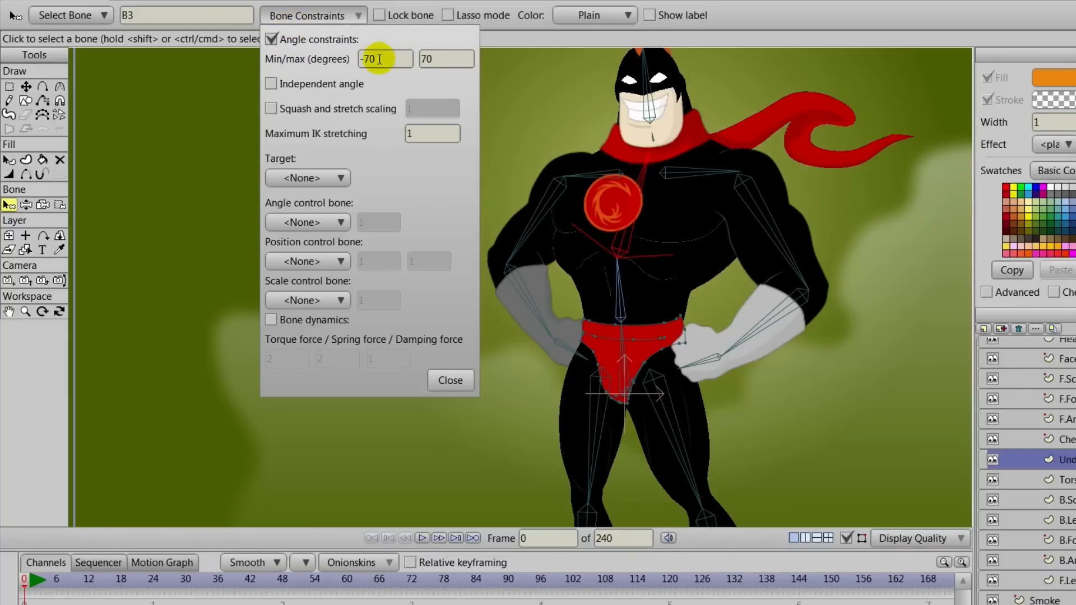
pyautogui.scroll(1, 379, 58)
pyautogui.scroll(-2, 380, 59)
pyautogui.scroll(9, 379, 59)
pyautogui.scroll(-3, 453, 60)
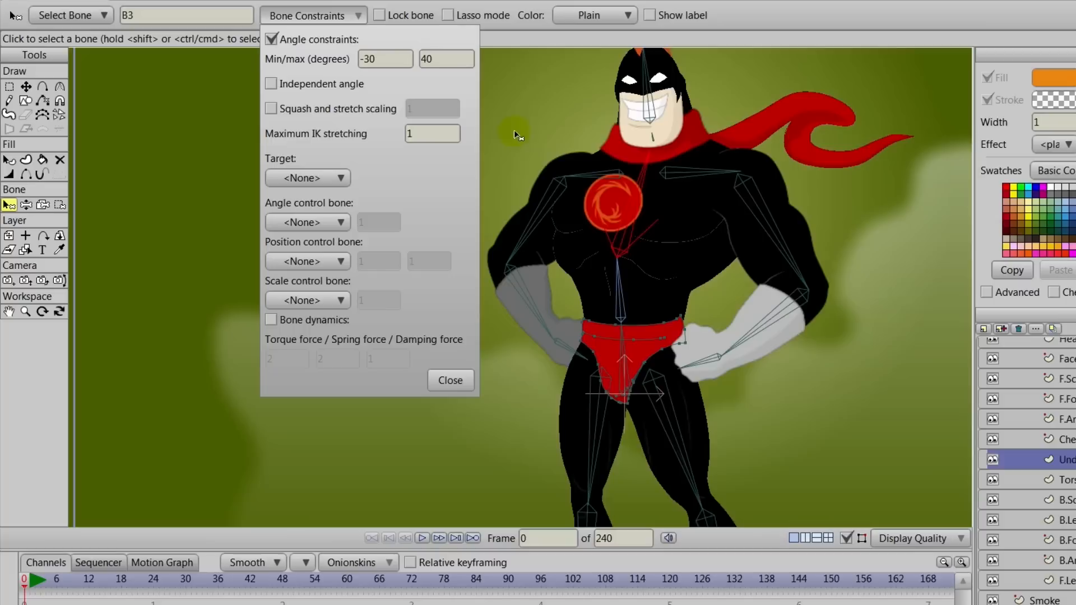
# Step: Enable angle constraints on the waist bone below the chest, with a minimum of -25 and a maximum of 20 degrees
pyautogui.click(622, 297)
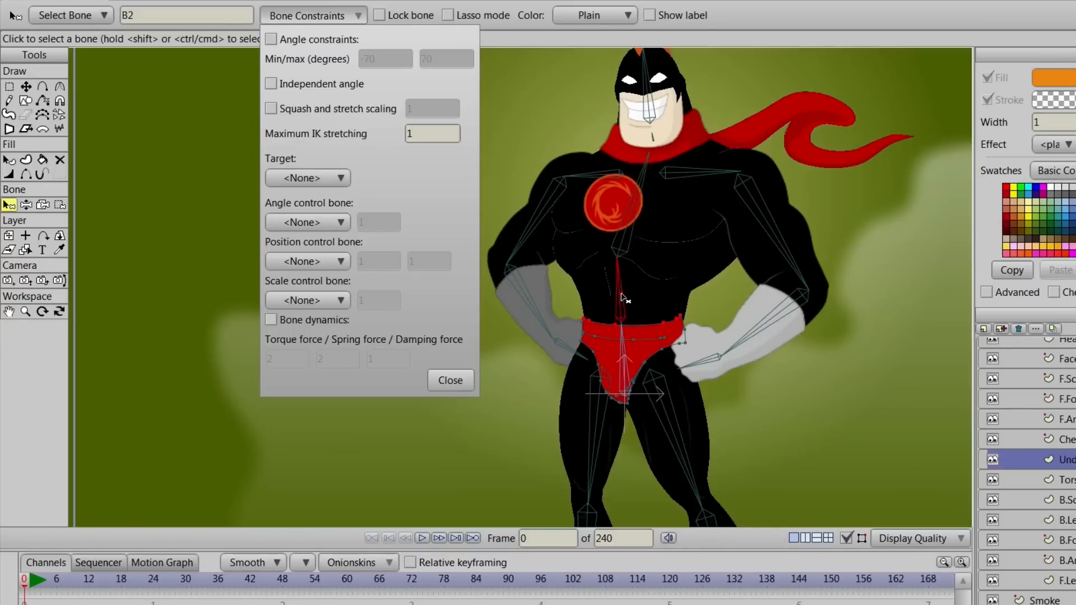
pyautogui.click(271, 39)
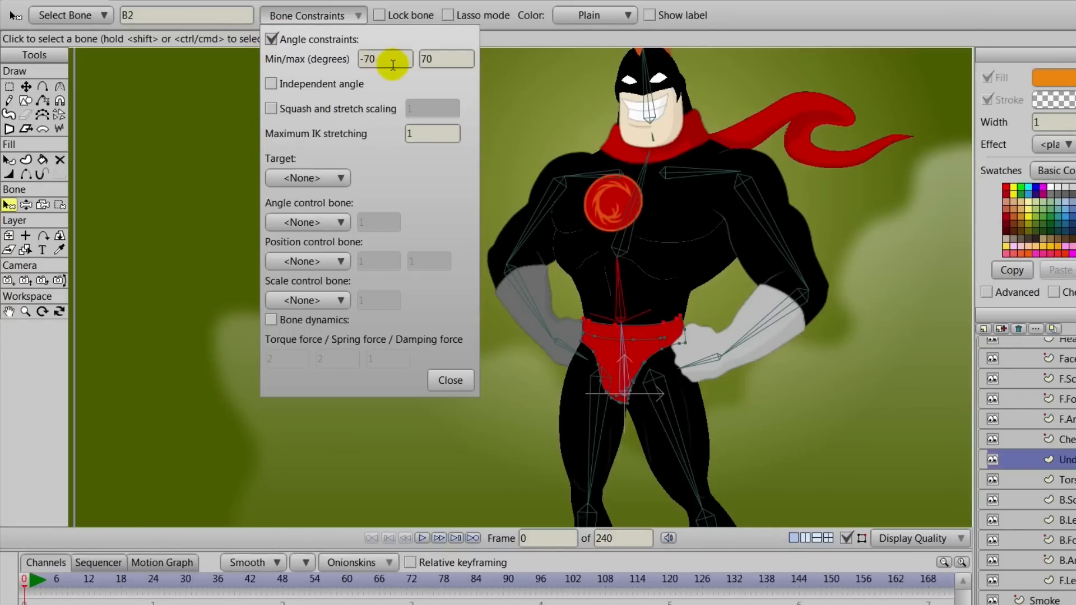
pyautogui.scroll(4, 392, 65)
pyautogui.scroll(-8, 439, 61)
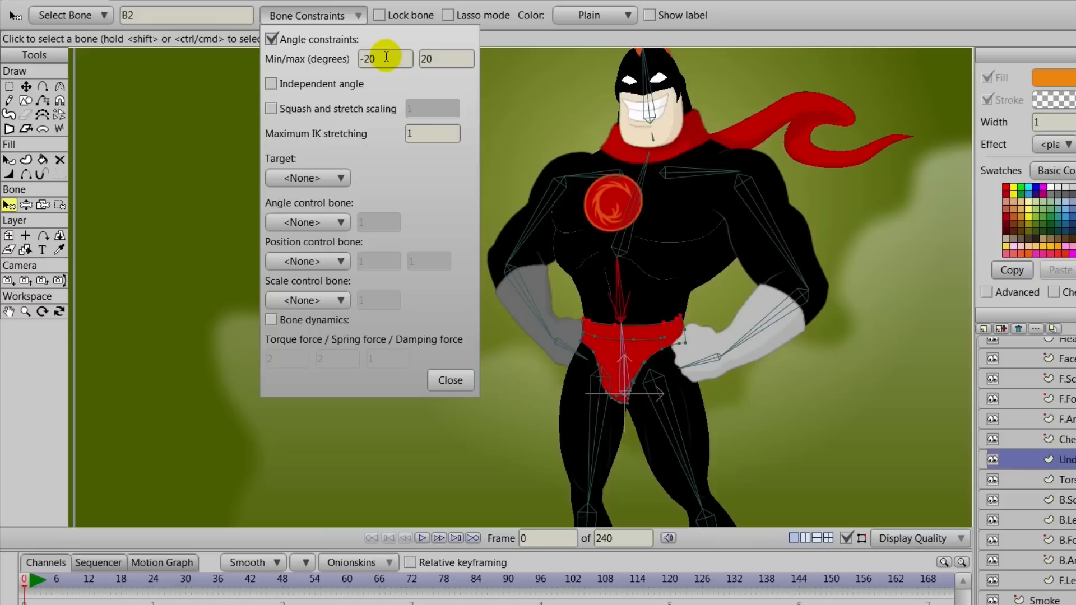
pyautogui.scroll(1, 392, 58)
pyautogui.scroll(-5, 583, 280)
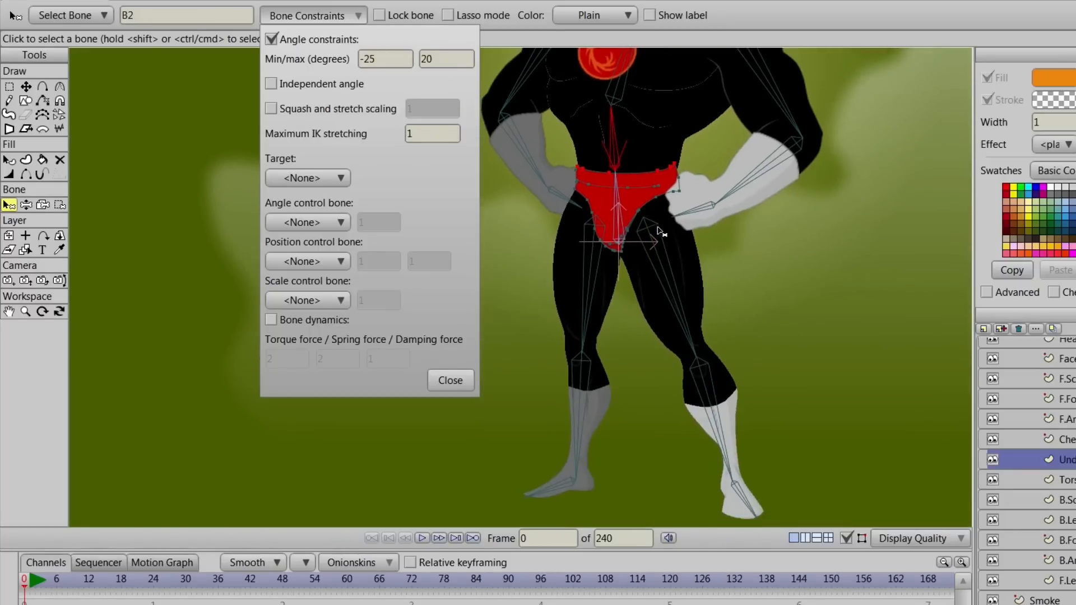
# Step: Enable angle constraints on the back thigh bone, with a minimum of -50 and a maximum of 60 degrees
pyautogui.click(590, 288)
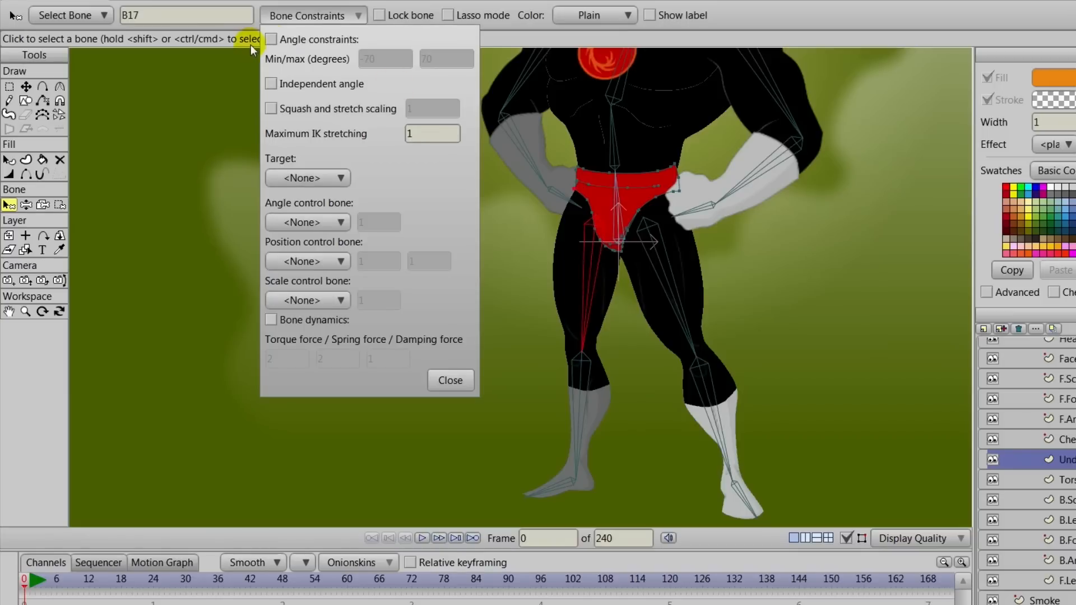
pyautogui.click(271, 40)
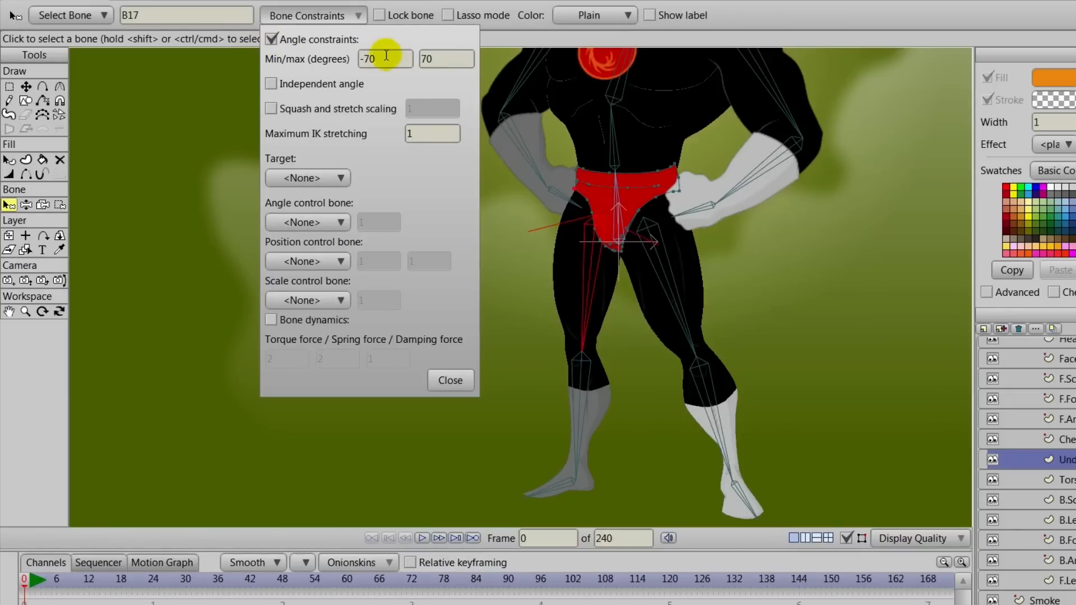
pyautogui.scroll(20, 386, 57)
pyautogui.scroll(-20, 432, 62)
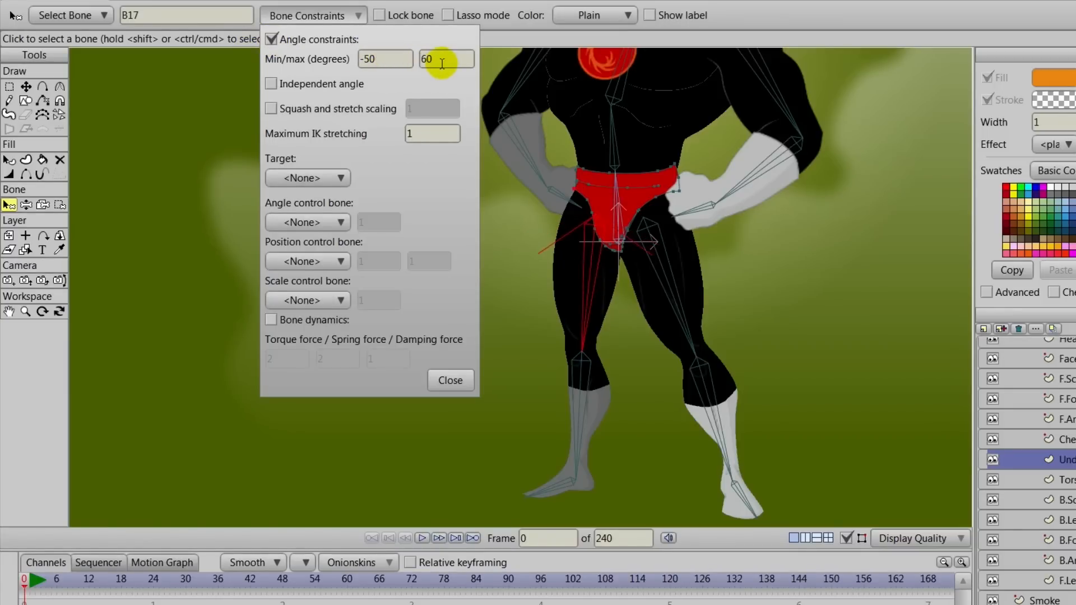
# Step: Enable angle constraints on the back shin bone and set its minimum angle to 0 degrees
pyautogui.click(583, 383)
pyautogui.click(293, 40)
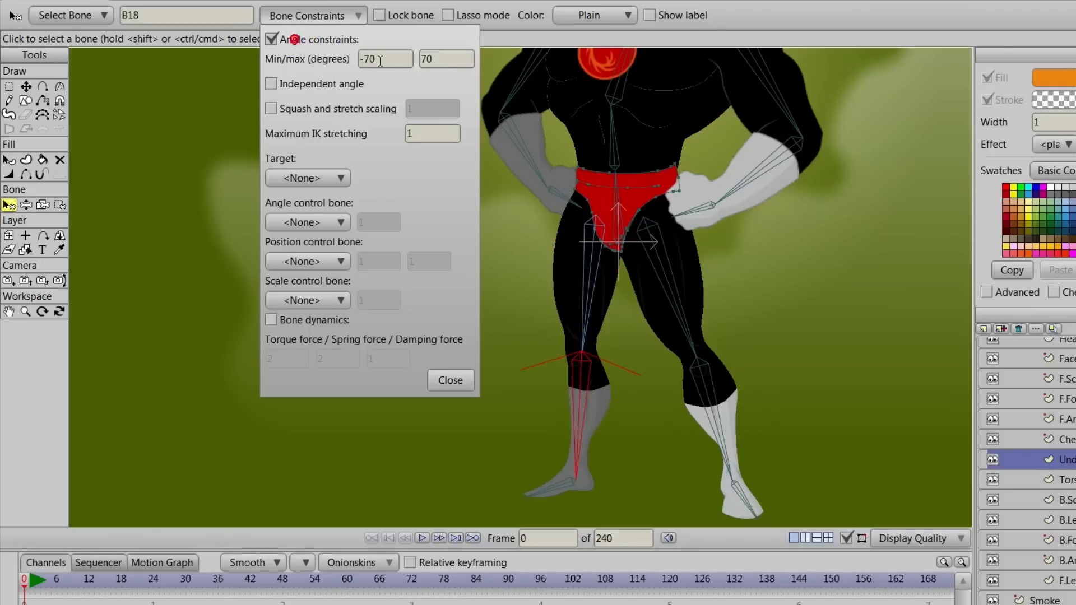
pyautogui.scroll(20, 380, 60)
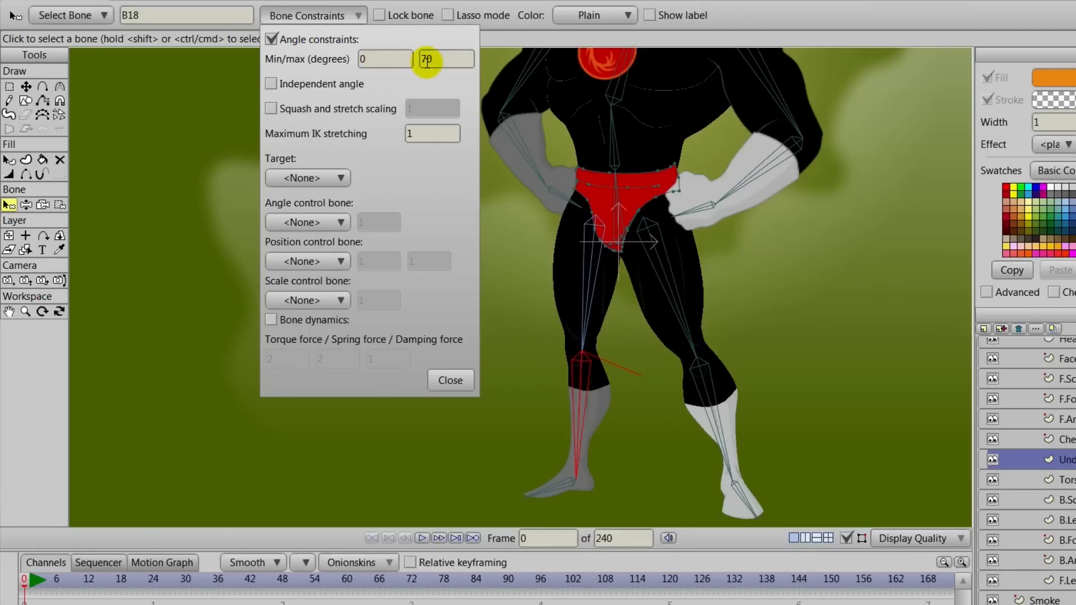
# Step: Enable angle constraints on the back foot bone, with a minimum of -15 and a maximum of 40 degrees
pyautogui.click(554, 486)
pyautogui.click(270, 38)
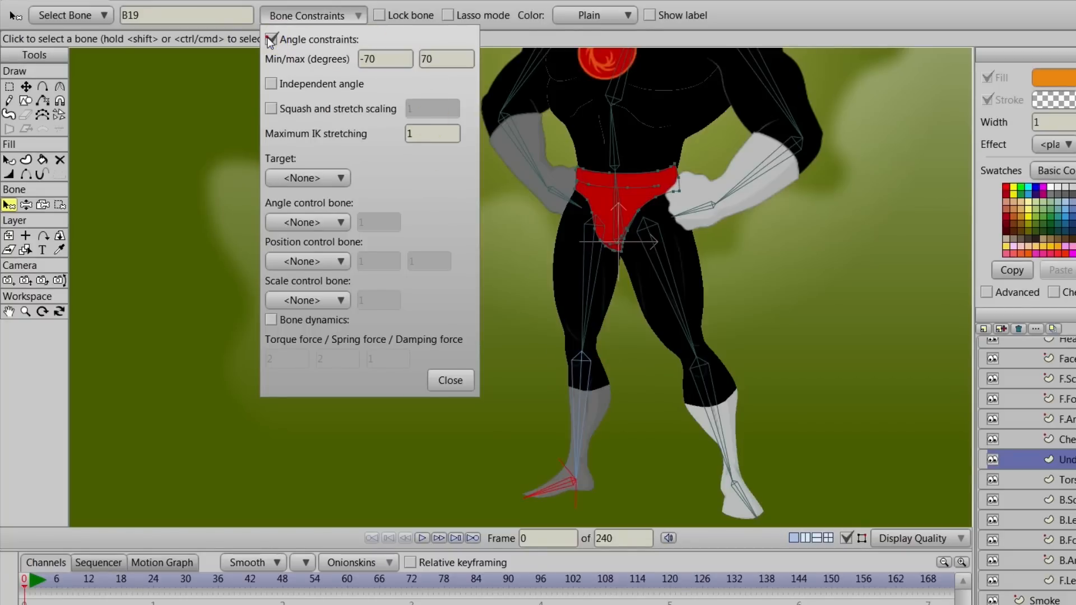
pyautogui.scroll(7, 394, 60)
pyautogui.scroll(1, 394, 59)
pyautogui.scroll(2, 438, 61)
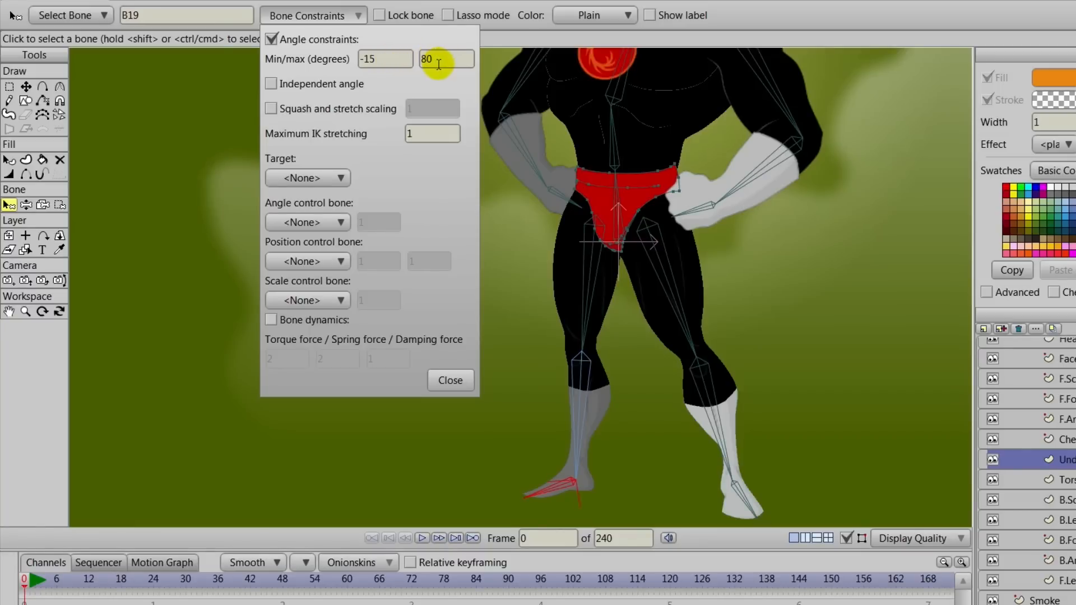
pyautogui.scroll(-3, 438, 64)
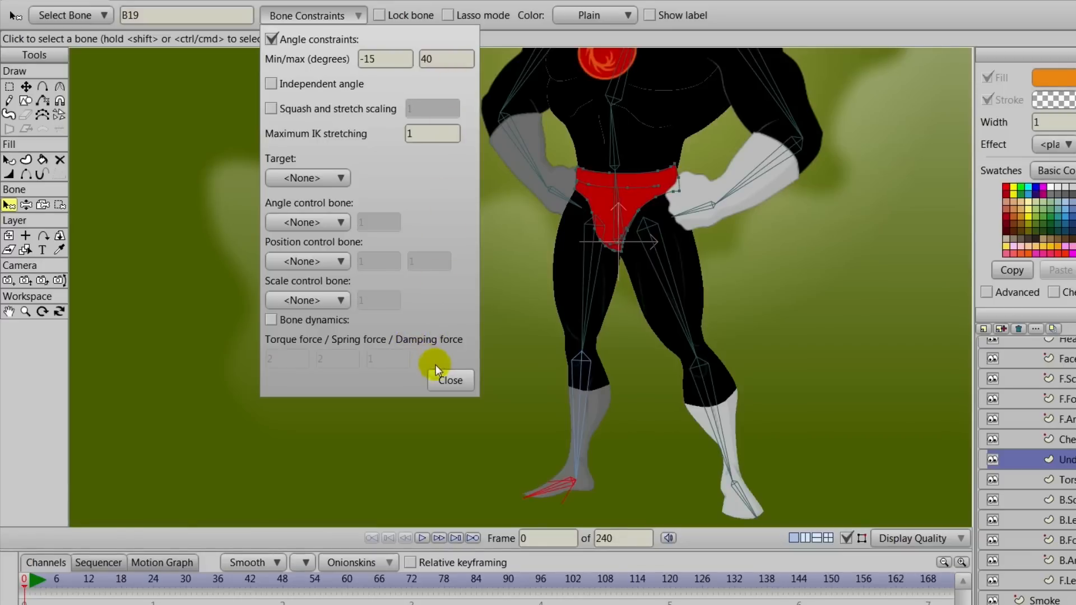
# Step: Close the bone constraints and name the waist bone below the chest LowerTorso
pyautogui.click(449, 382)
pyautogui.scroll(-5, 475, 274)
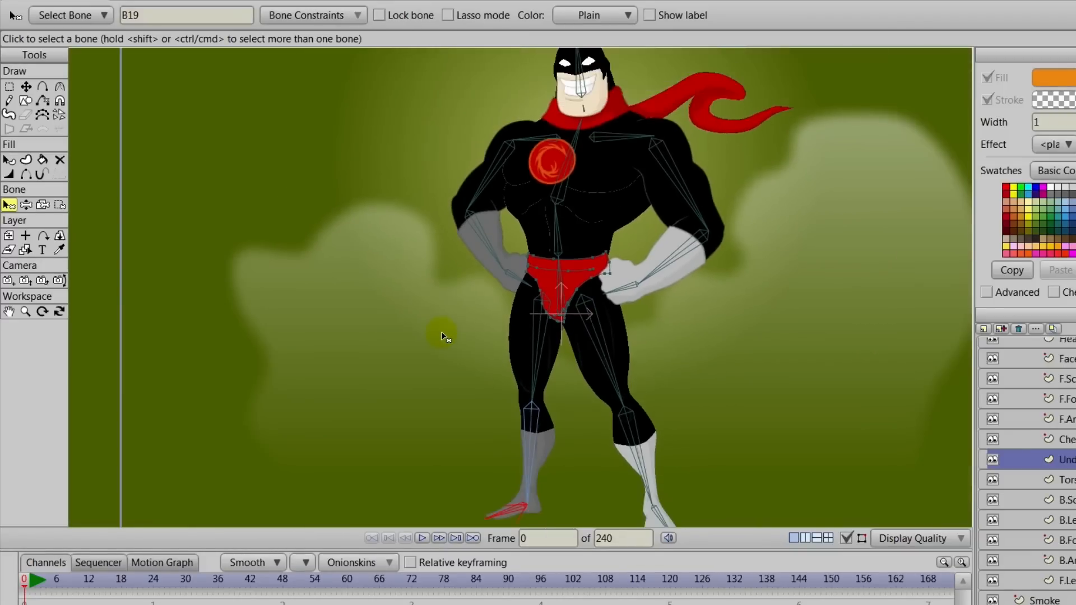
pyautogui.moveTo(344, 288); pyautogui.dragTo(342, 335)
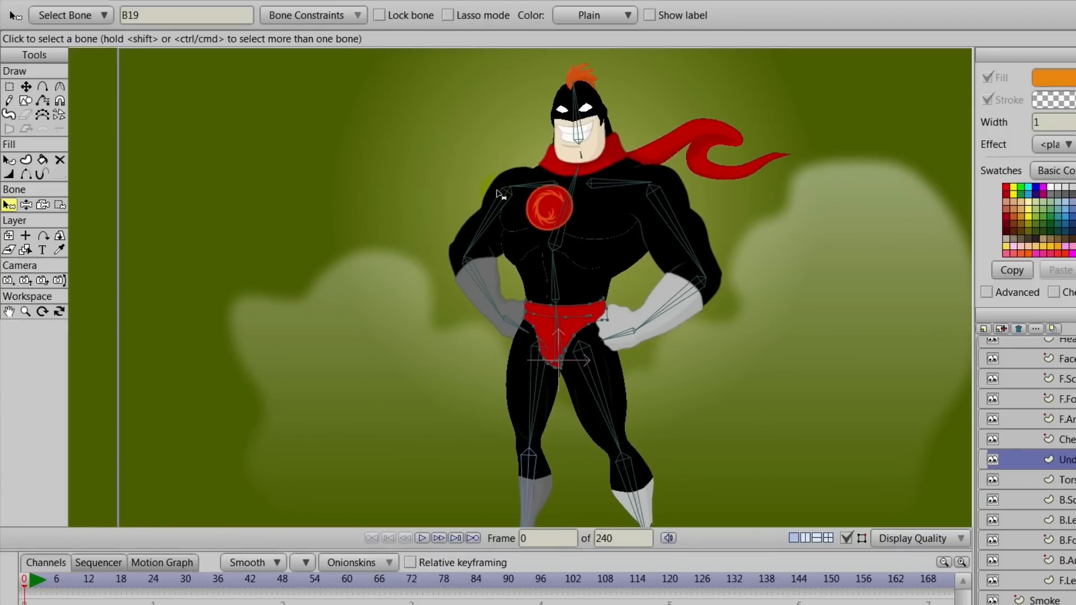
pyautogui.click(556, 288)
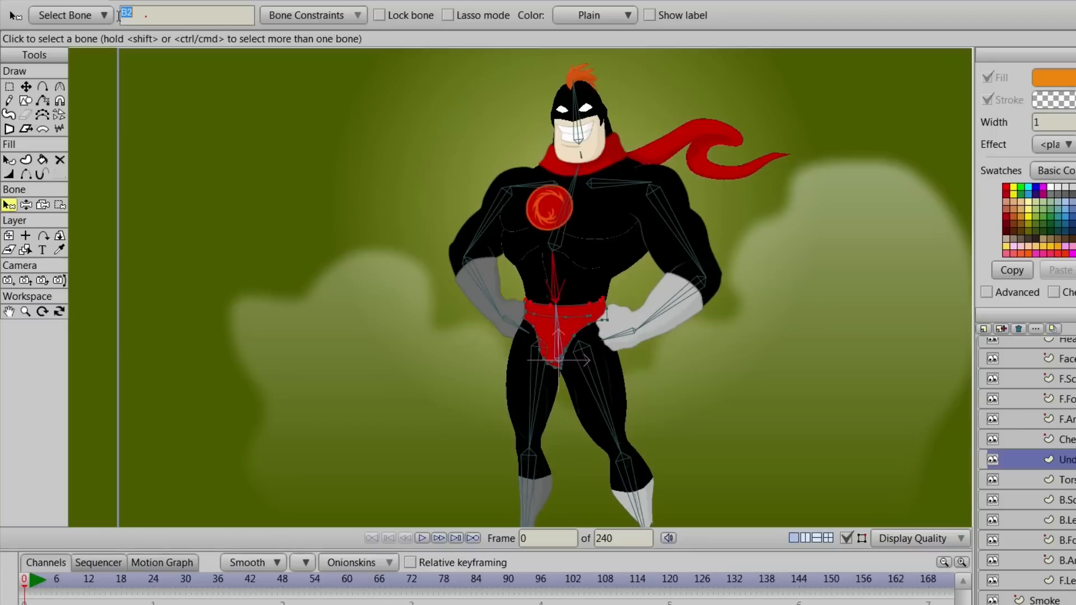
pyautogui.moveTo(144, 17); pyautogui.dragTo(106, 22)
pyautogui.write('LowerTorso')
# Step: Name the chest bone above the waist UpperTorso
pyautogui.click(564, 223)
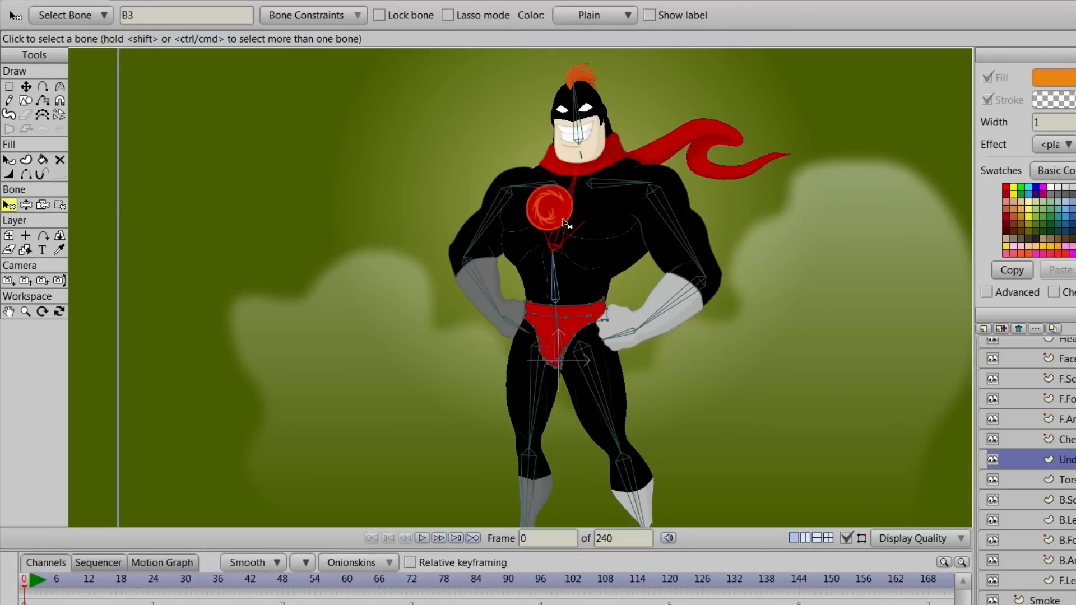
pyautogui.doubleClick(130, 16)
pyautogui.write('Up')
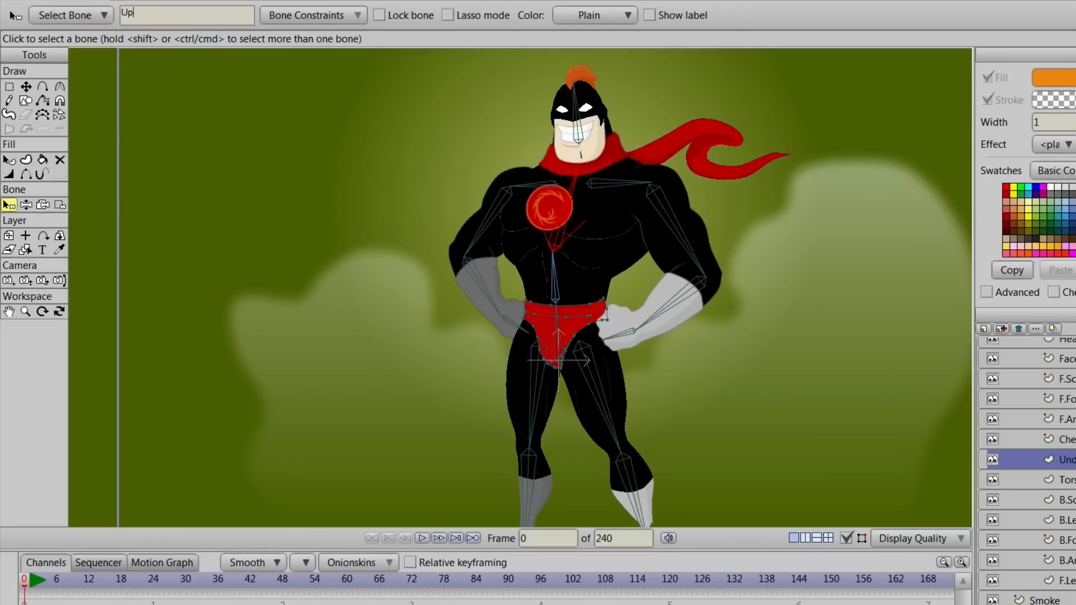
pyautogui.write('perTorso')
# Step: Name the back thigh bone B.Thigh and the back shin bone B.Calf
pyautogui.click(539, 379)
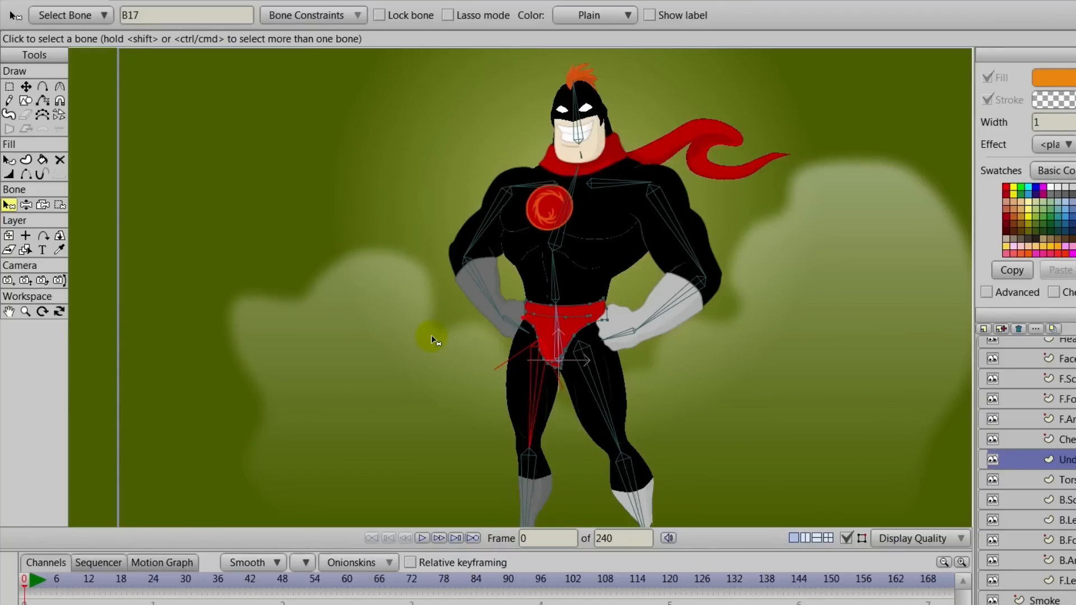
pyautogui.moveTo(156, 15); pyautogui.dragTo(103, 15)
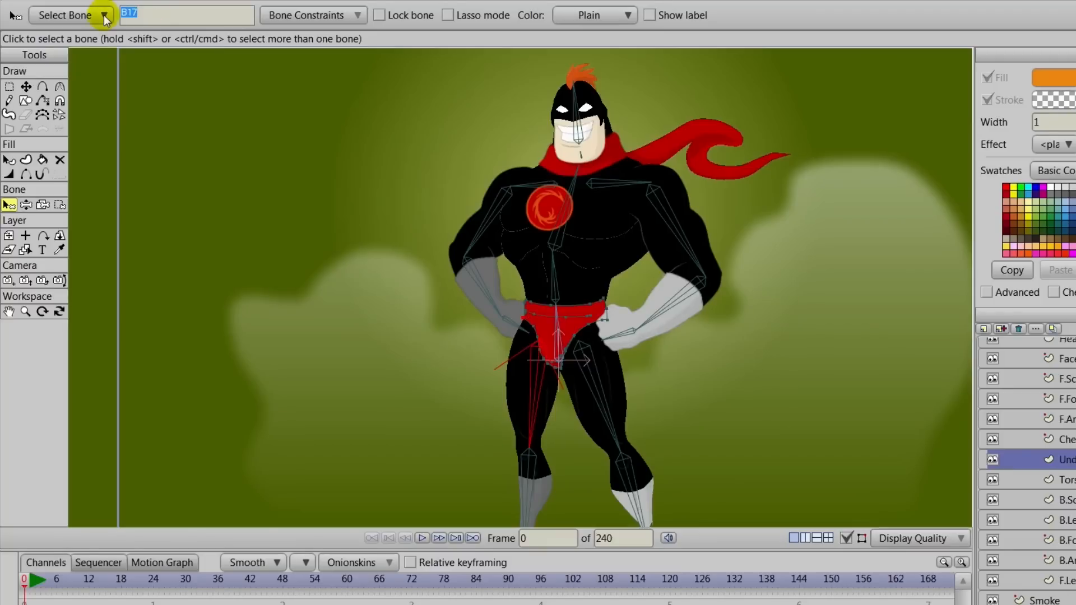
pyautogui.write('B.Thigh')
pyautogui.click(527, 468)
pyautogui.moveTo(162, 12); pyautogui.dragTo(100, 16)
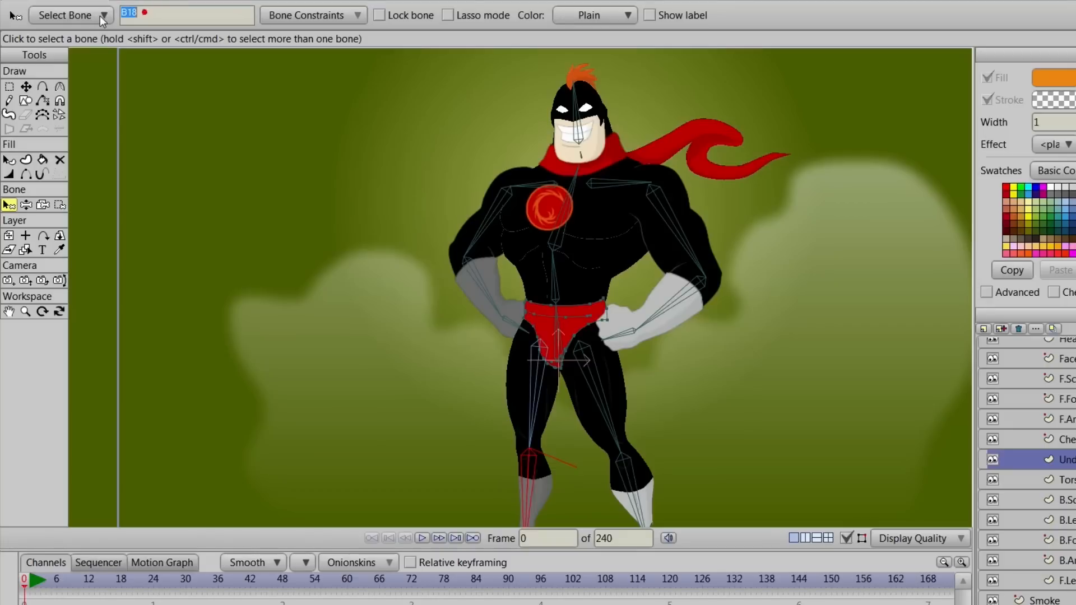
pyautogui.write('B.Calf')
# Step: Name the back foot bone B.Foot
pyautogui.moveTo(437, 385); pyautogui.dragTo(419, 222)
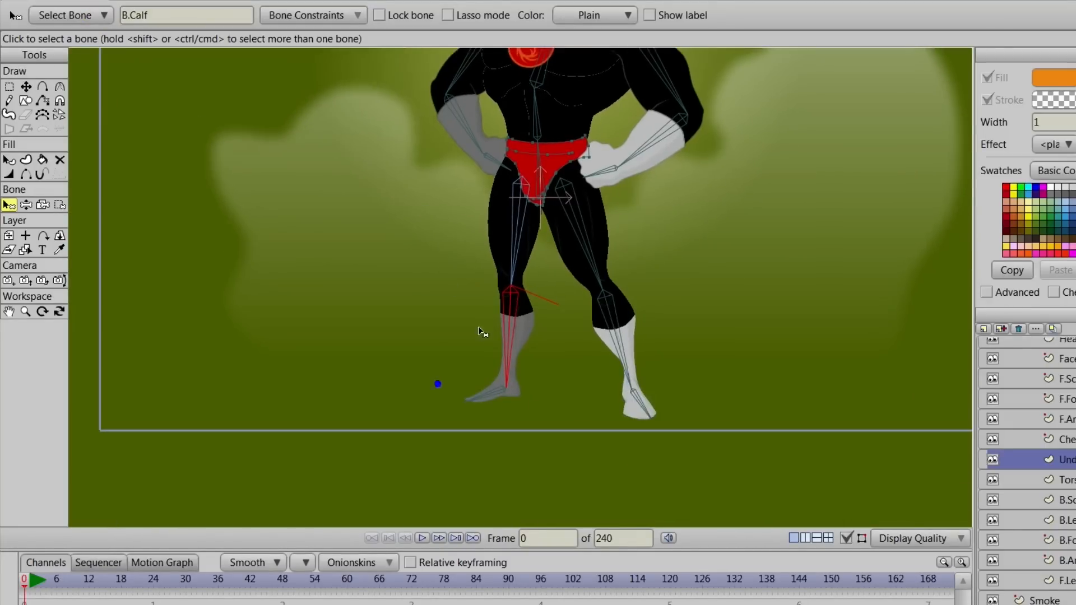
pyautogui.click(498, 391)
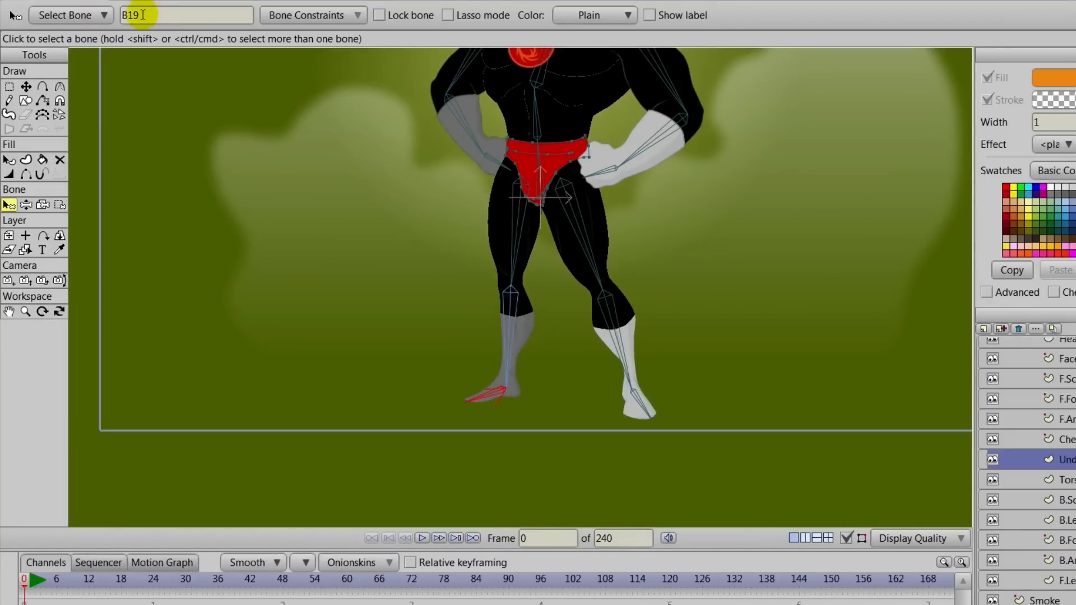
pyautogui.moveTo(140, 12); pyautogui.dragTo(79, 16)
pyautogui.write('B.F')
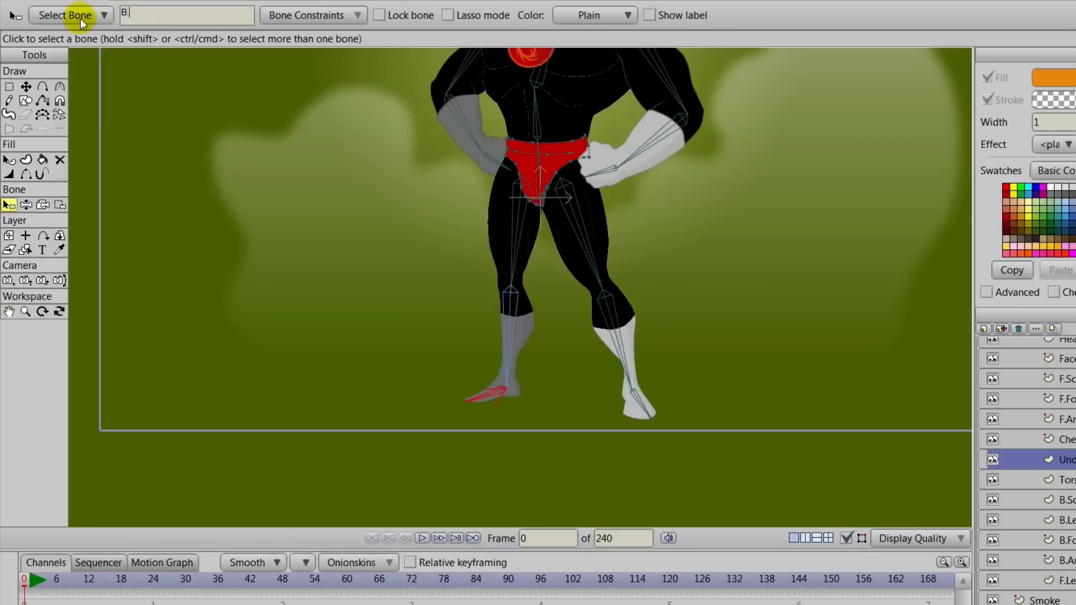
pyautogui.write('oot')
pyautogui.moveTo(395, 206); pyautogui.dragTo(378, 303)
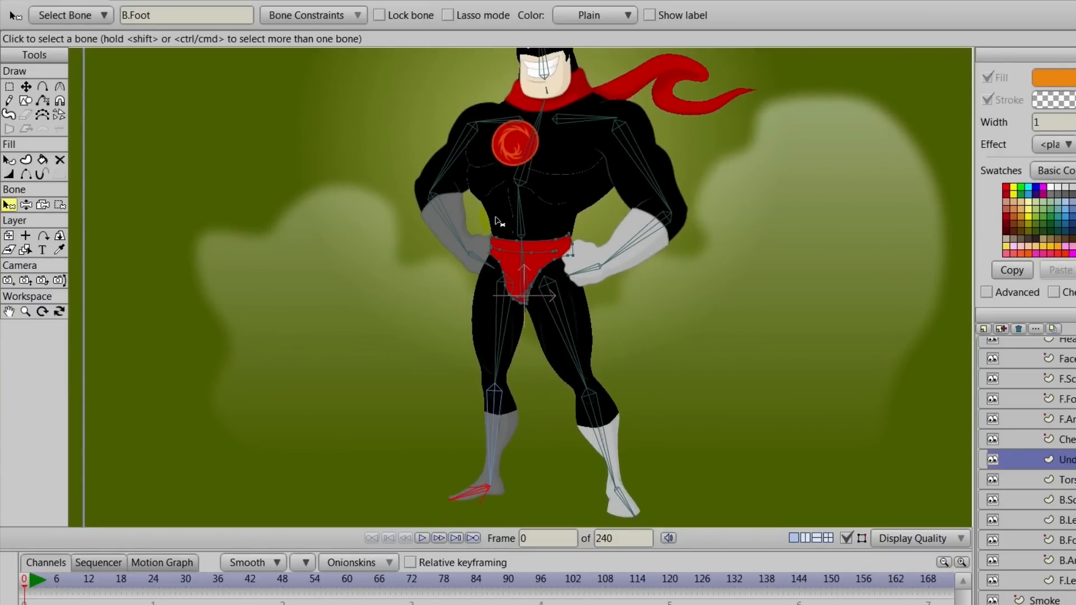
pyautogui.moveTo(506, 214); pyautogui.dragTo(507, 256)
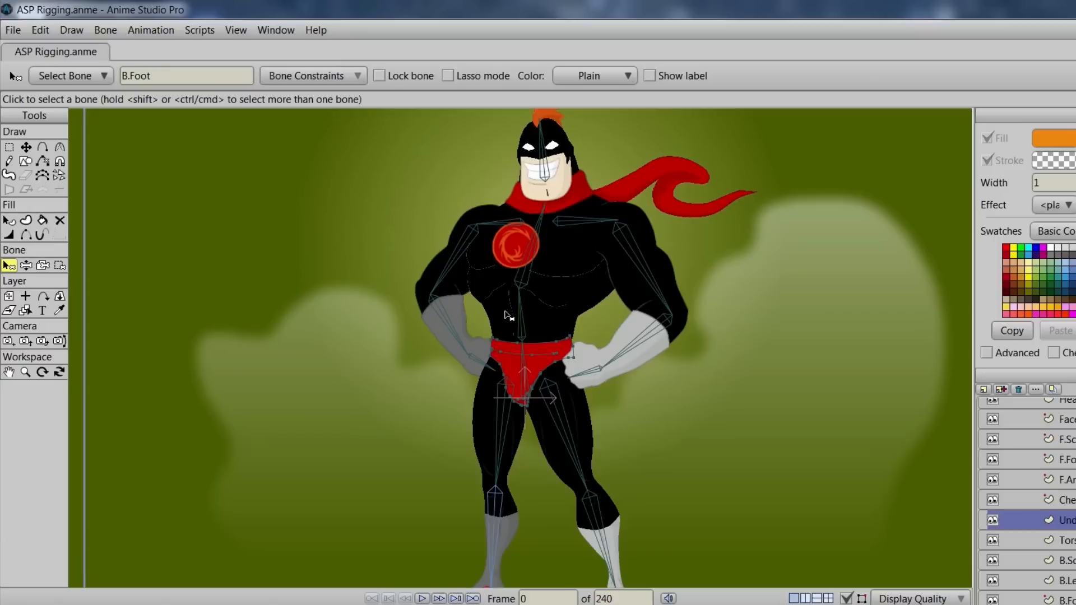
# Step: Open the Actions window, make the Hero bone layer active, and arrange the workspace so the whole figure stays in view
pyautogui.click(473, 190)
pyautogui.click(281, 30)
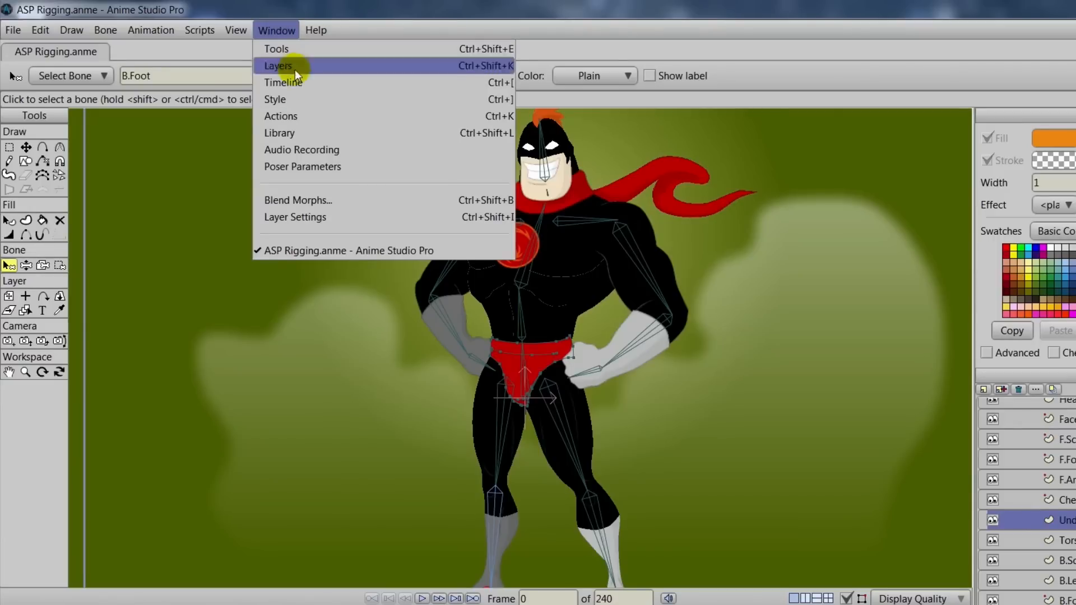
pyautogui.click(308, 119)
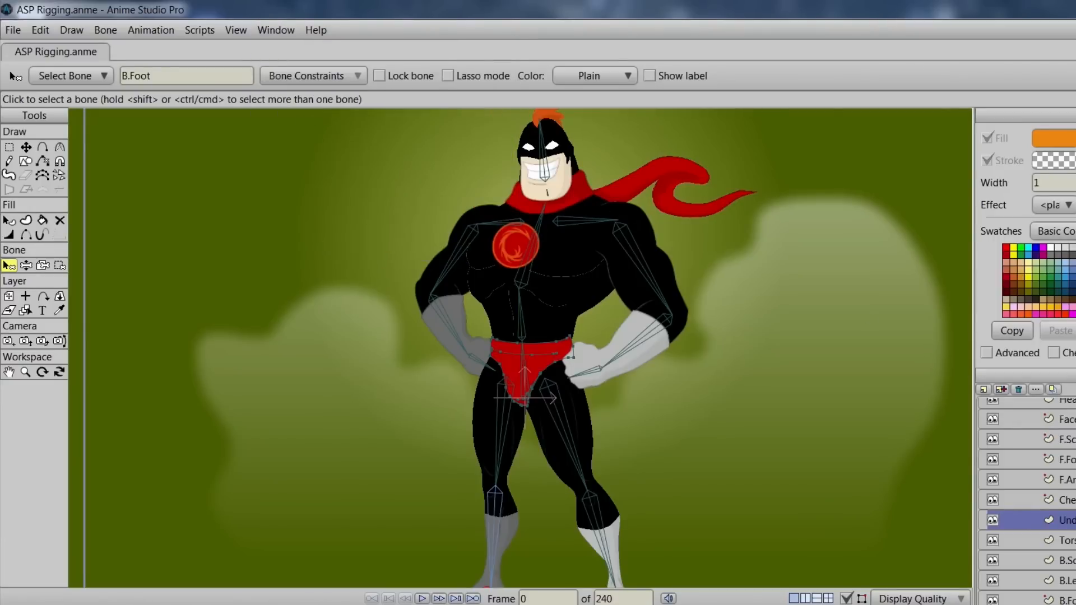
pyautogui.moveTo(1065, 317); pyautogui.dragTo(871, 164)
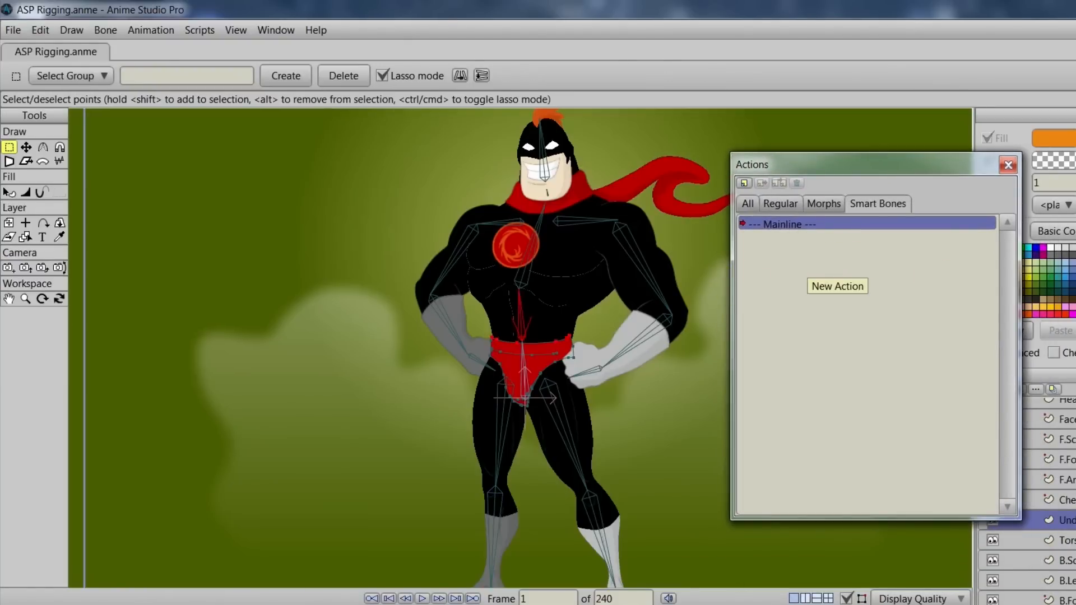
pyautogui.scroll(3, 1048, 504)
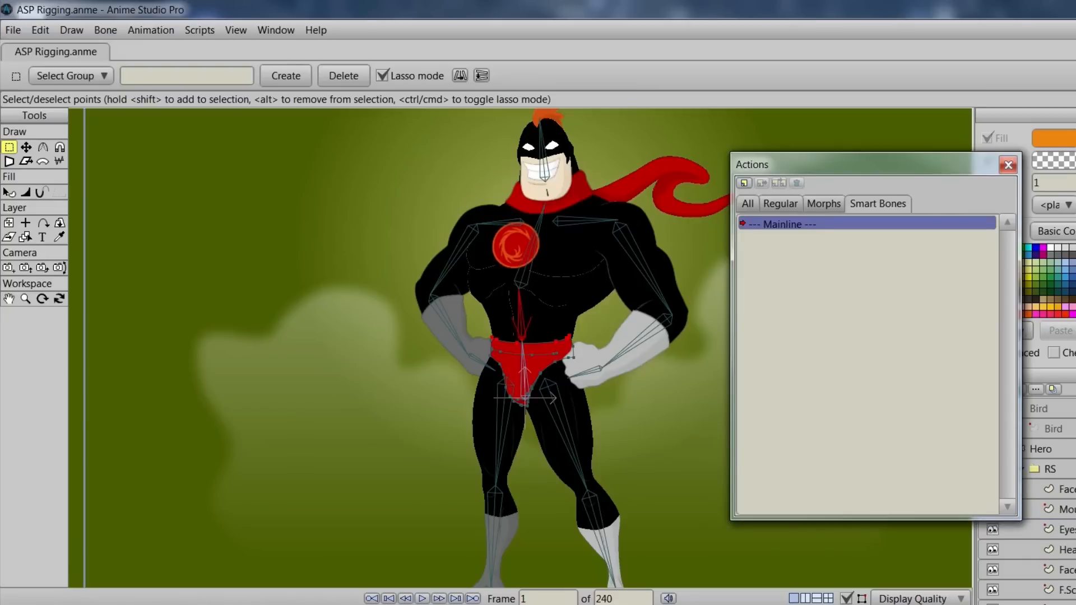
pyautogui.moveTo(894, 166); pyautogui.dragTo(832, 136)
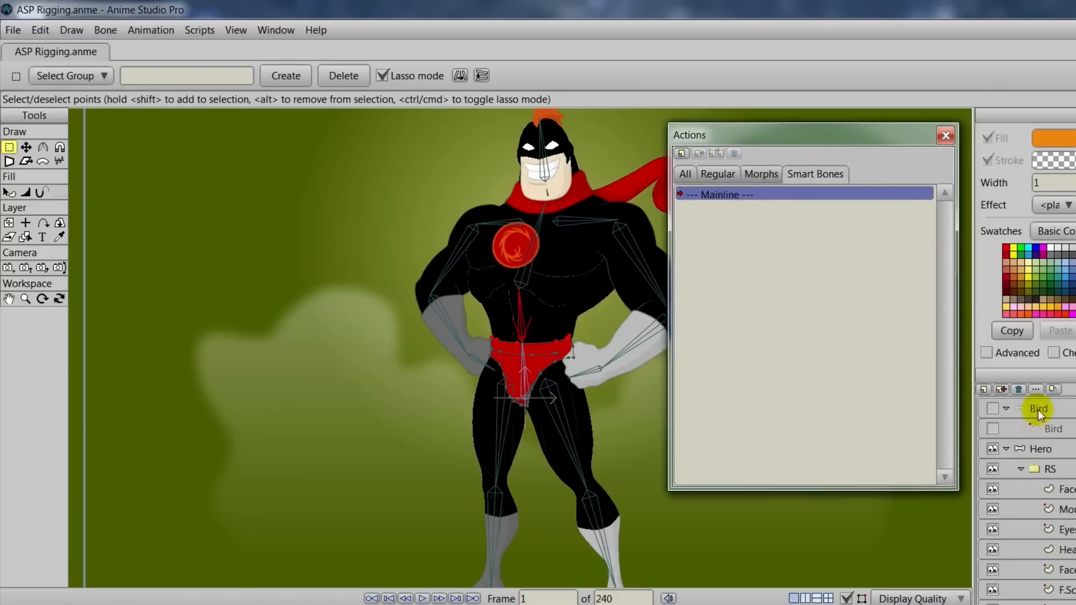
pyautogui.click(1053, 450)
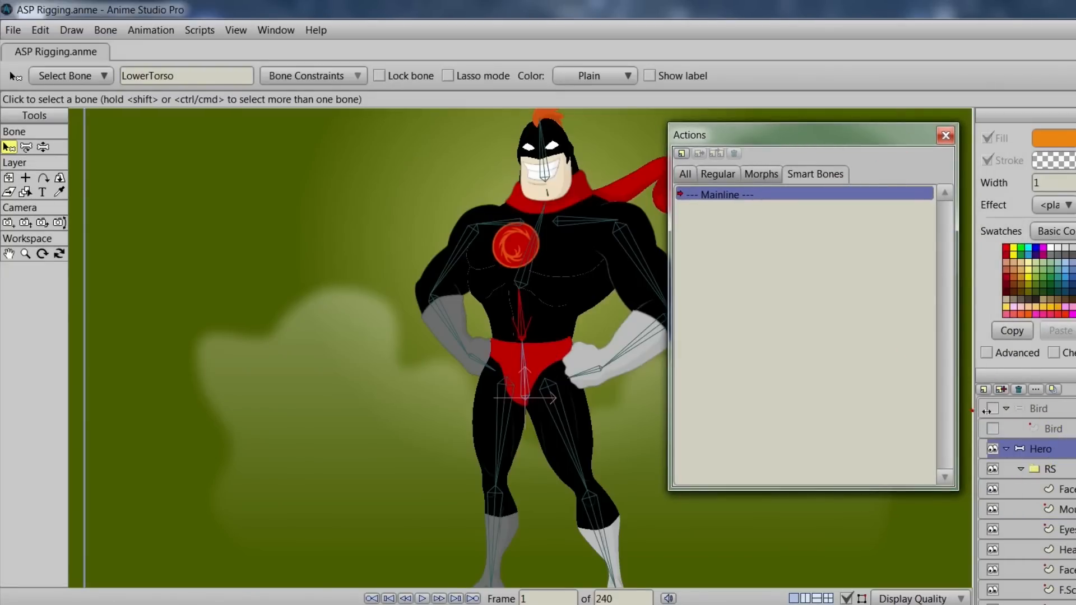
pyautogui.moveTo(978, 413); pyautogui.dragTo(1060, 414)
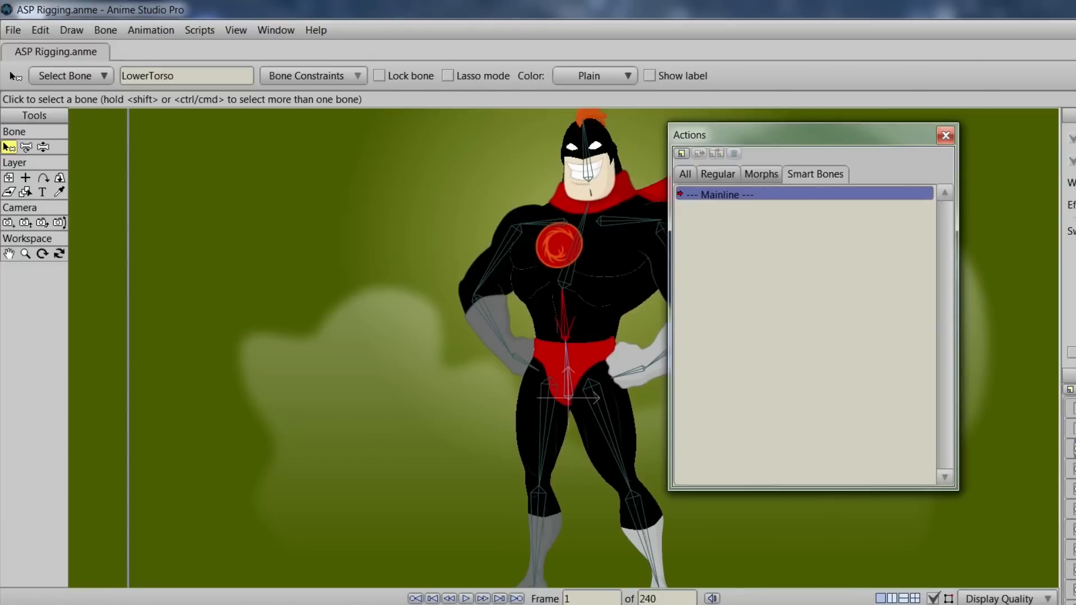
pyautogui.moveTo(764, 140); pyautogui.dragTo(830, 157)
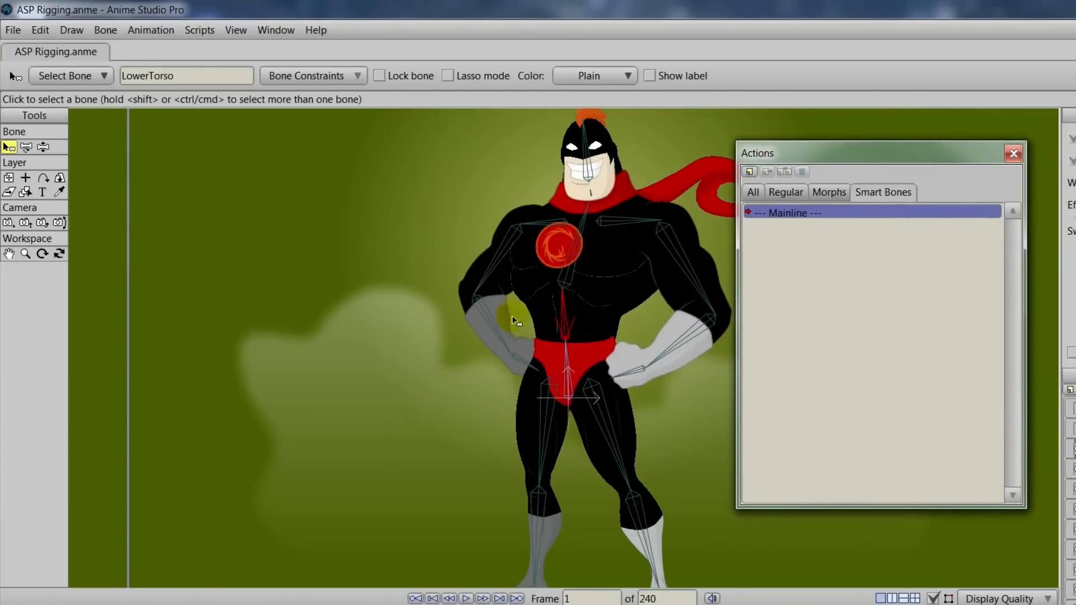
# Step: Create a new smart bone action named LowerTorso, matching the waist bone's name
pyautogui.click(751, 193)
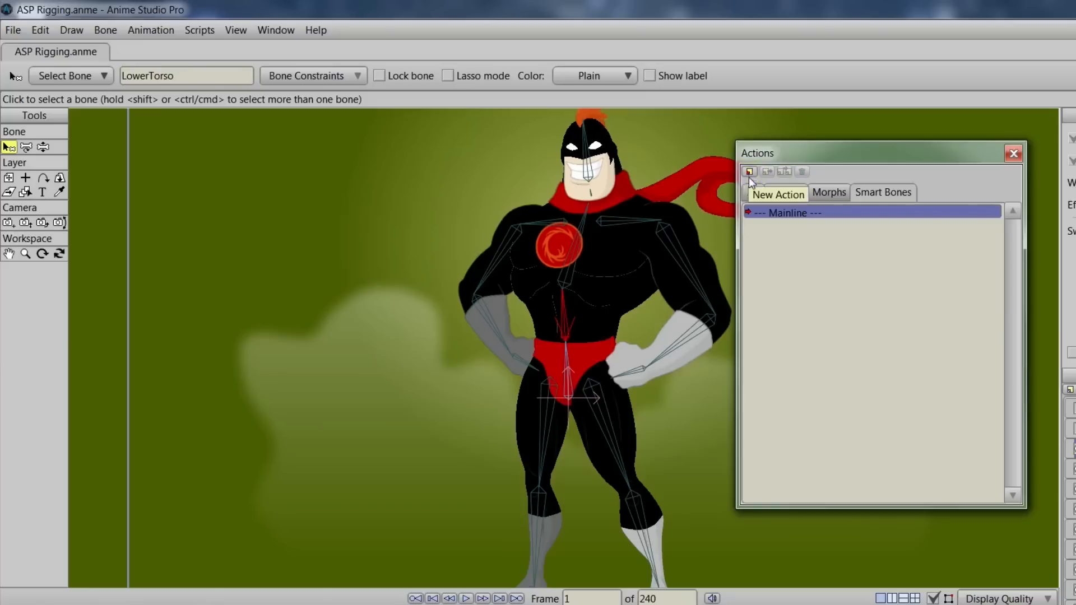
pyautogui.click(749, 172)
pyautogui.write('Low')
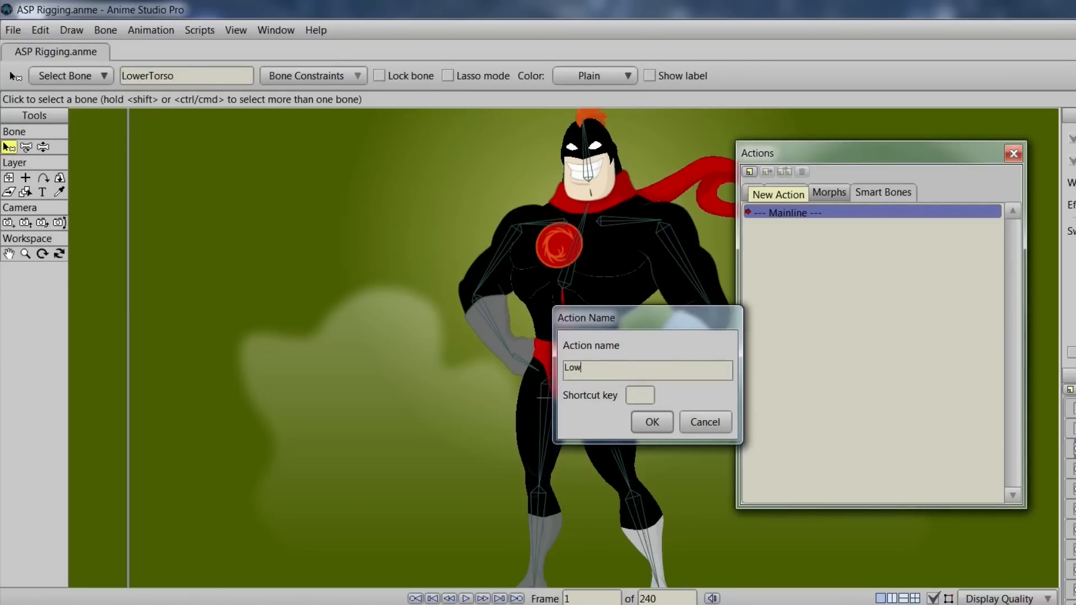
pyautogui.write('erTorso')
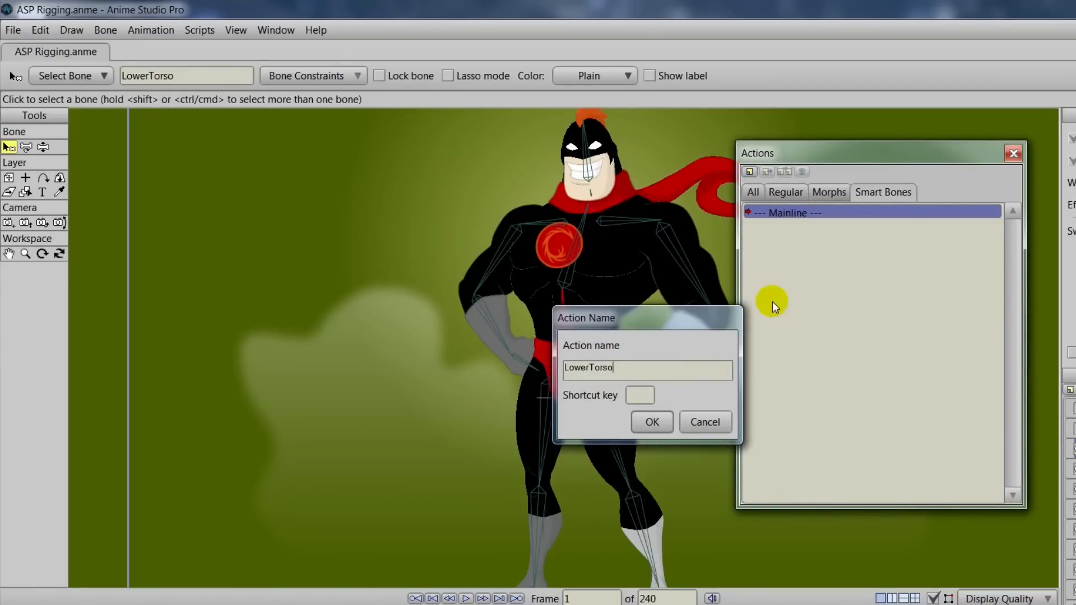
pyautogui.click(648, 429)
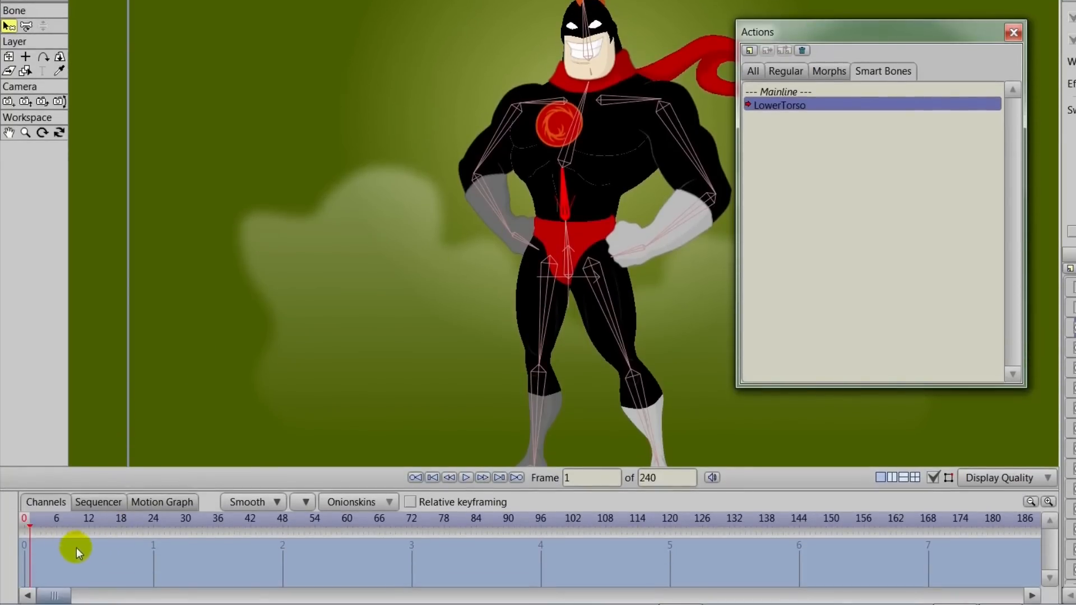
# Step: Enlarge the timeline and rotate the LowerTorso bone clockwise at frame 1 of the LowerTorso action, bending the upper body sideways
pyautogui.moveTo(202, 489); pyautogui.dragTo(202, 425)
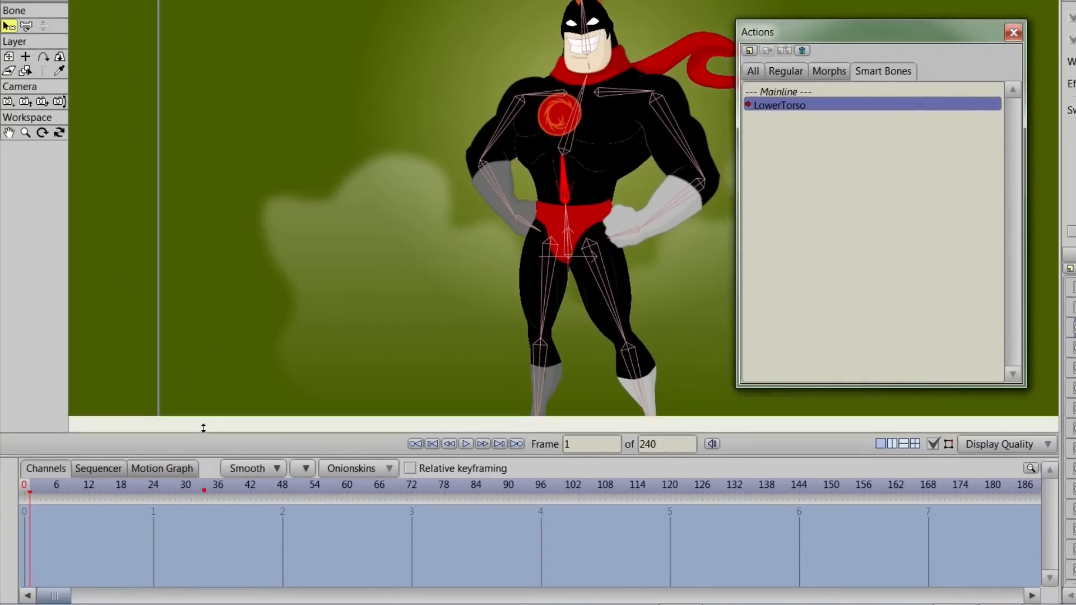
pyautogui.scroll(3, 532, 229)
pyautogui.moveTo(579, 228); pyautogui.dragTo(516, 293)
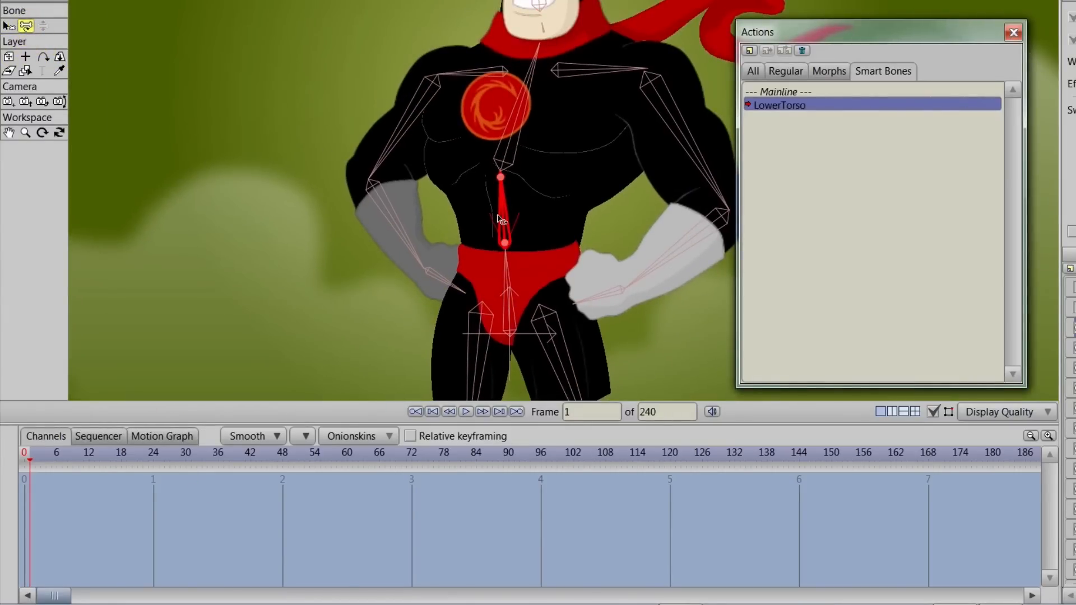
pyautogui.moveTo(496, 205); pyautogui.dragTo(521, 216)
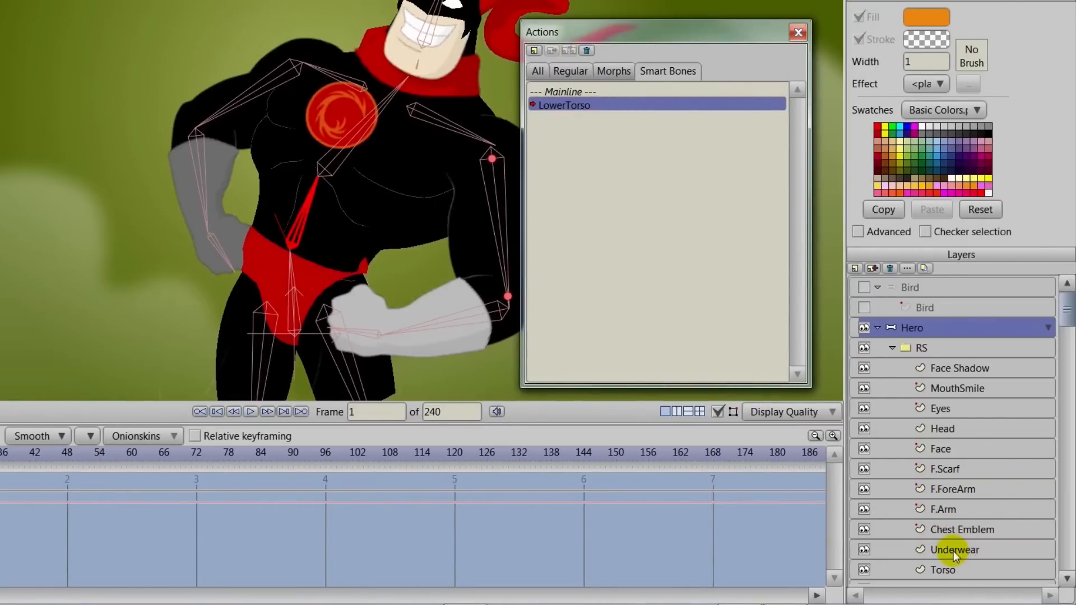
# Step: On the Underwear layer, move the waistband's distorted points at frame 1 to restore a smooth shape for the bent pose
pyautogui.click(953, 551)
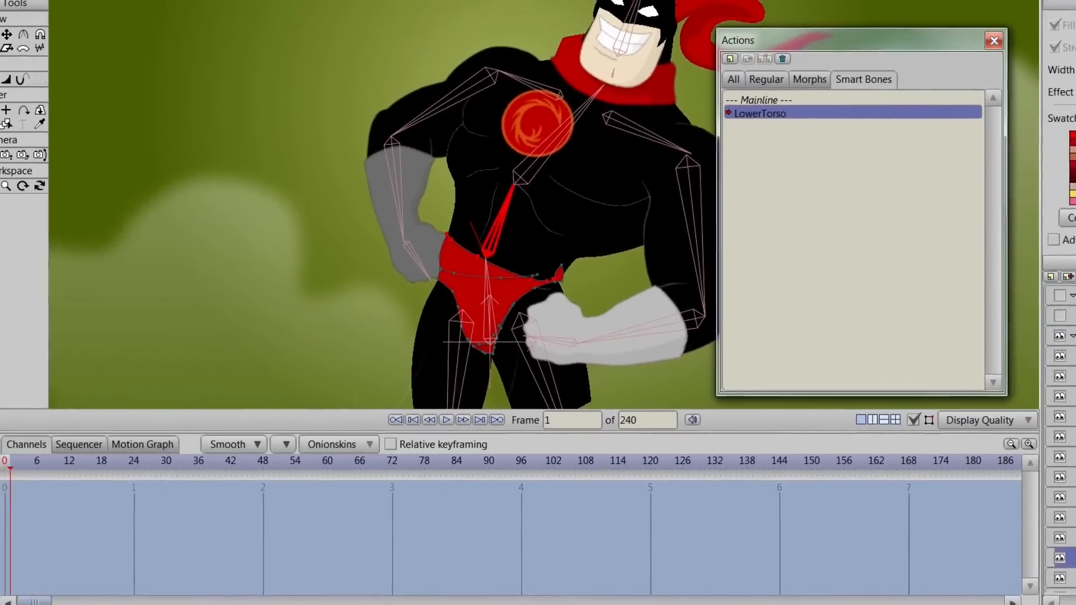
pyautogui.scroll(3, 588, 252)
pyautogui.click(26, 35)
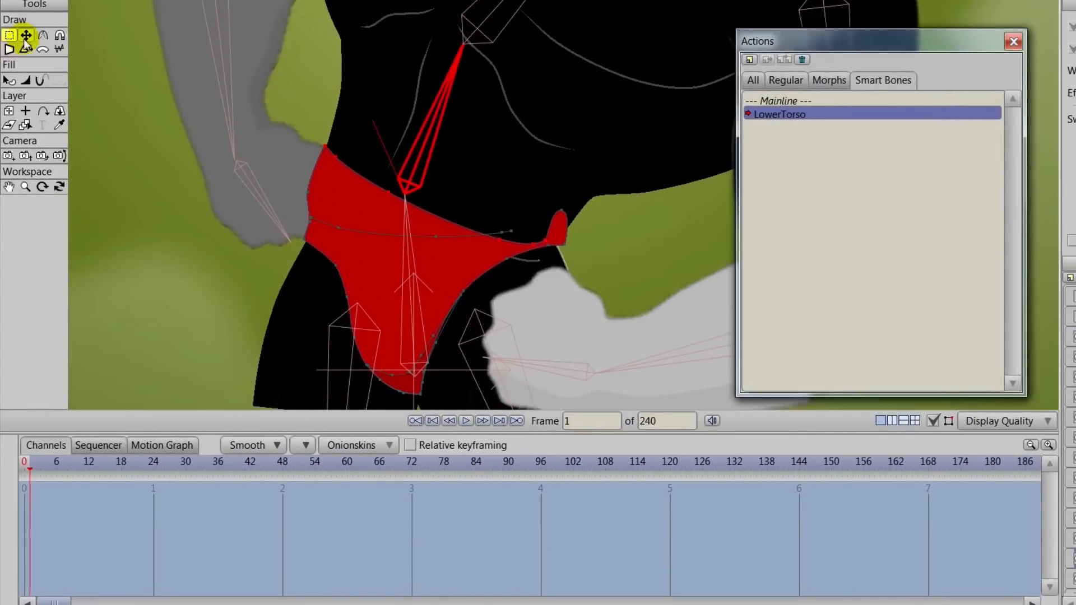
pyautogui.click(500, 240)
pyautogui.moveTo(503, 243); pyautogui.dragTo(561, 253)
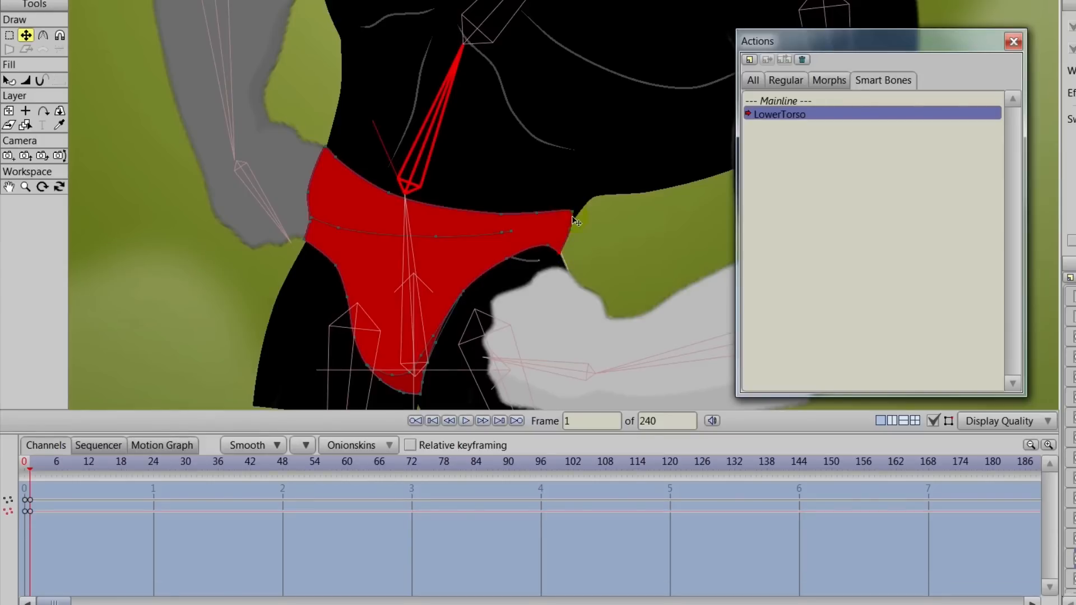
pyautogui.moveTo(571, 211); pyautogui.dragTo(575, 221)
pyautogui.moveTo(307, 222); pyautogui.dragTo(355, 209)
# Step: Compare frames 0 and 1 of the LowerTorso action to examine how the underwear deforms with the bend
pyautogui.press('Left')
pyautogui.press('Right')
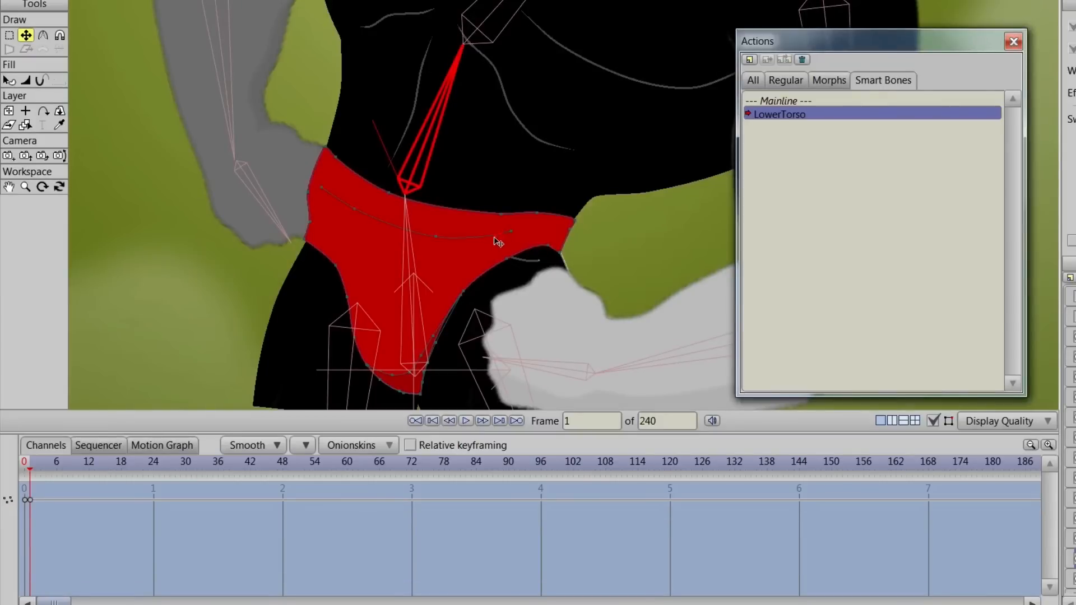
pyautogui.press('Left')
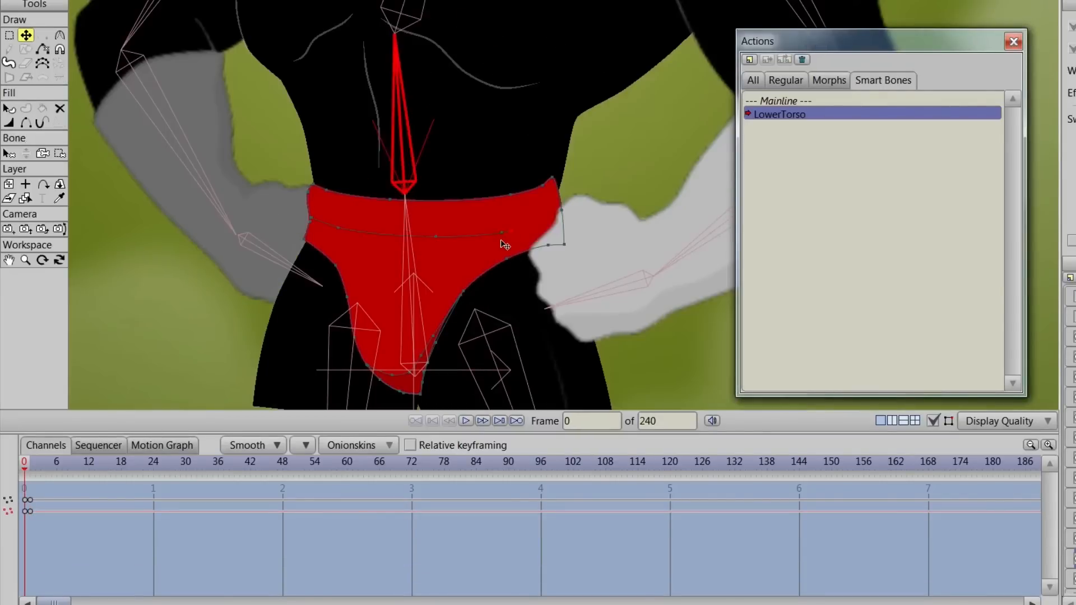
pyautogui.press('Right')
pyautogui.press('Left')
pyautogui.press('Right')
pyautogui.press('Left')
pyautogui.press('Right')
pyautogui.press('Left')
pyautogui.press('Right')
pyautogui.press('Left')
# Step: Leave the LowerTorso action and return to the Mainline timeline
pyautogui.scroll(-3, 505, 308)
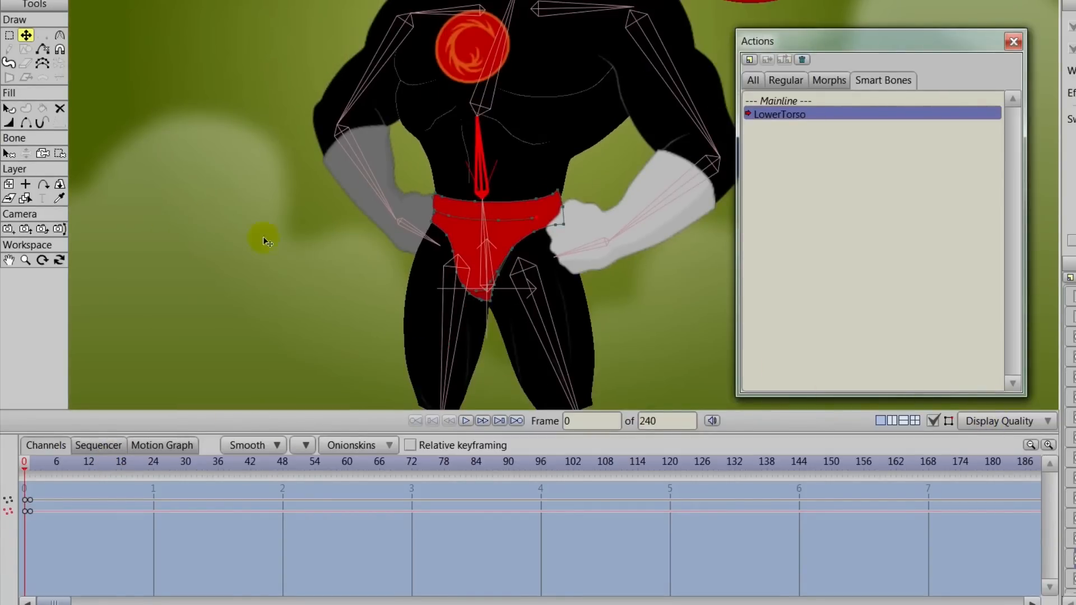
pyautogui.click(788, 100)
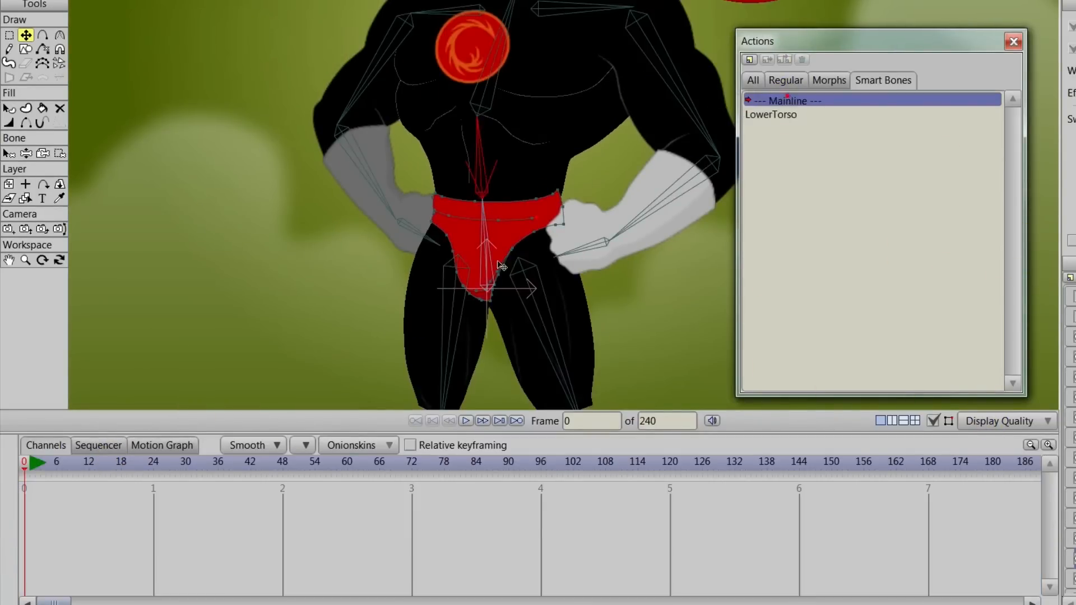
# Step: Test the LowerTorso smart bone by bending the torso with the Manipulate Bones tool
pyautogui.click(32, 153)
pyautogui.moveTo(479, 140)
pyautogui.mouseDown()
pyautogui.moveTo(502, 151)
pyautogui.moveTo(480, 144)
pyautogui.moveTo(499, 173)
pyautogui.moveTo(484, 160)
pyautogui.mouseUp()
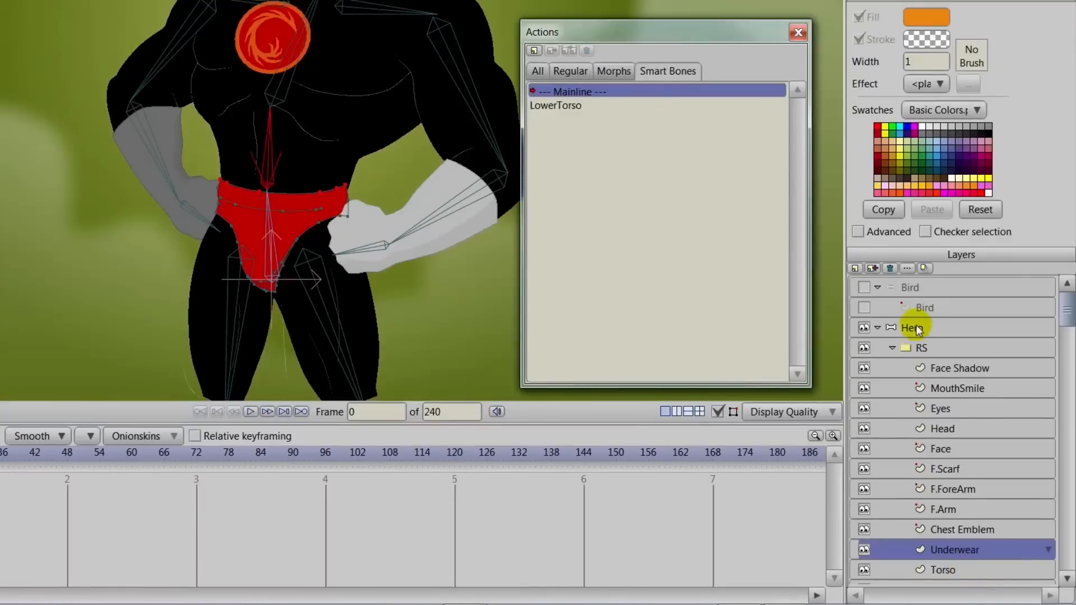
# Step: On the Hero layer, create a smart bone action named LowerTorso 2 and rotate the LowerTorso bone counterclockwise at frame 1
pyautogui.click(913, 327)
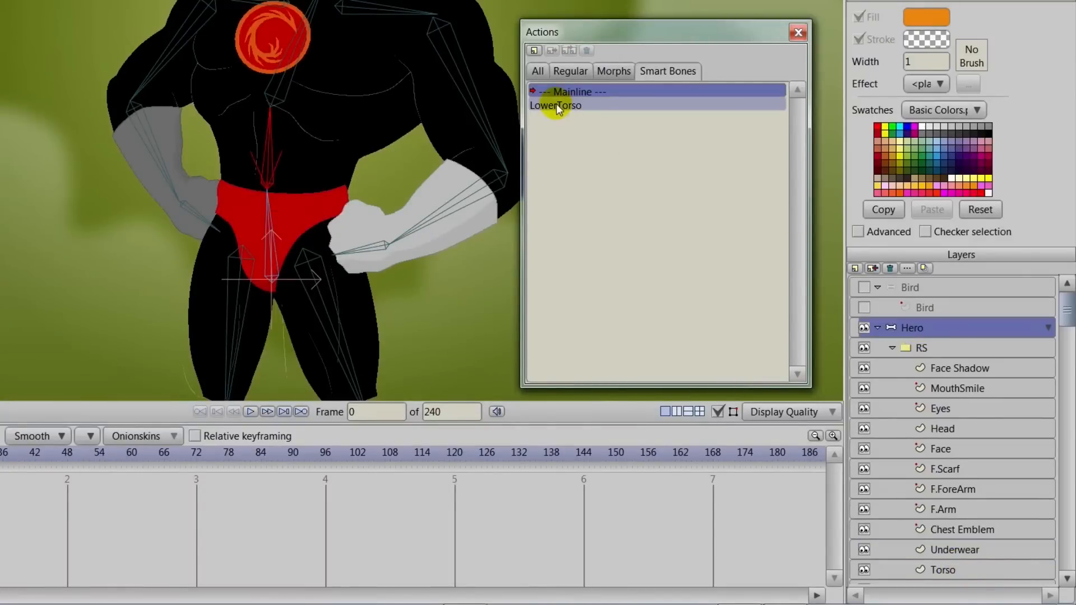
pyautogui.click(530, 52)
pyautogui.write('L')
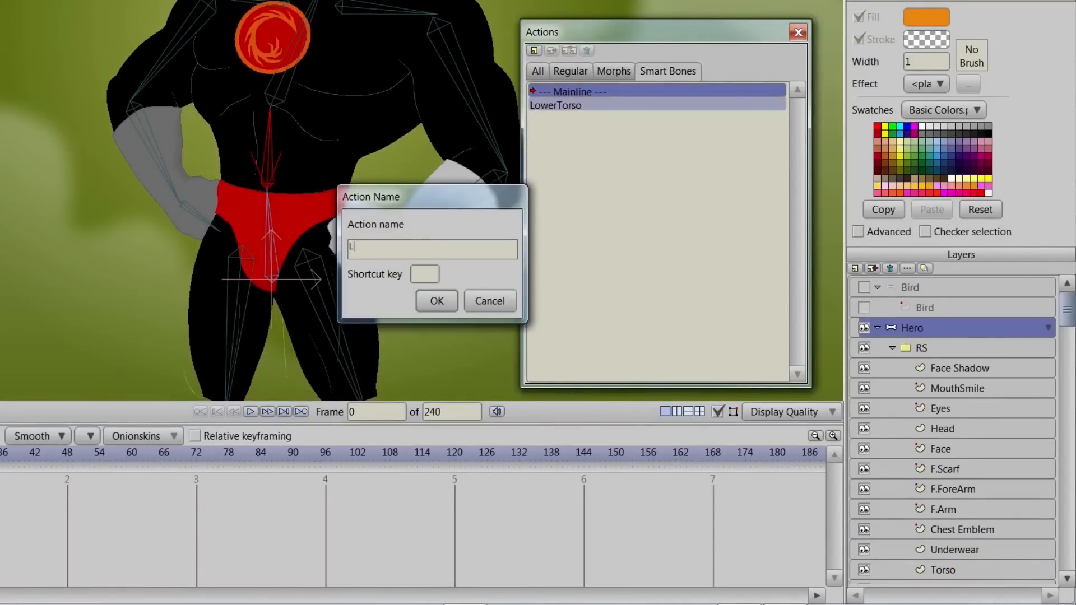
pyautogui.write('ower')
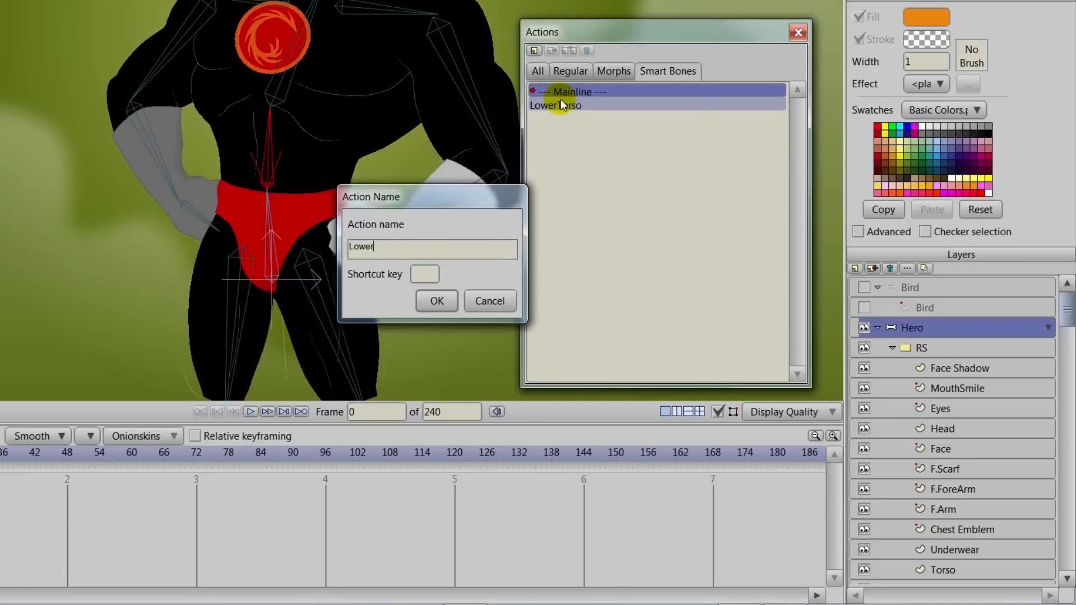
pyautogui.write('Torso 2')
pyautogui.press('Return')
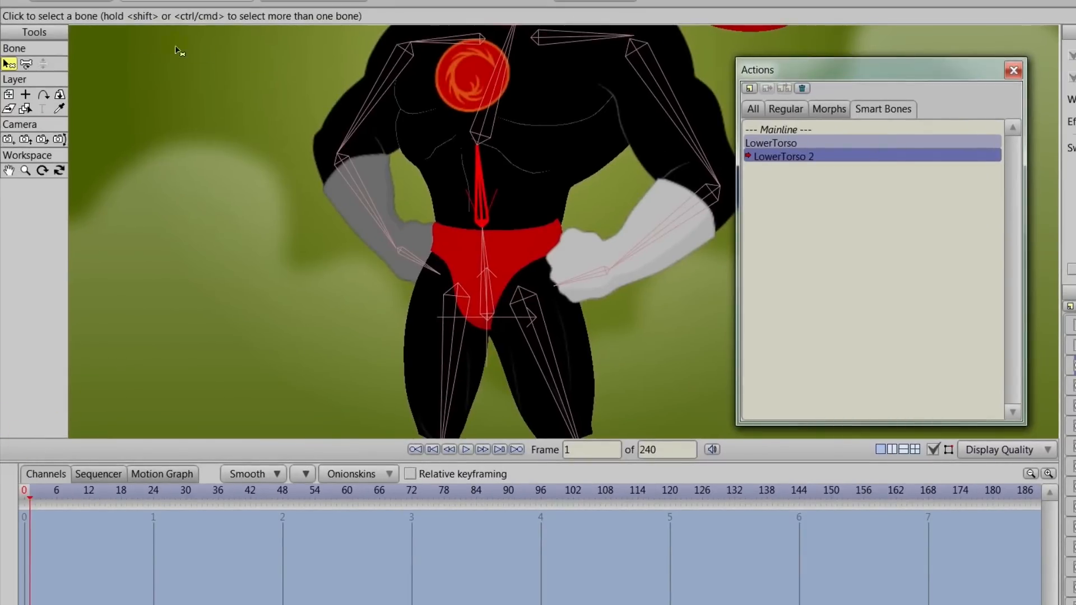
pyautogui.click(26, 63)
pyautogui.moveTo(483, 182); pyautogui.dragTo(457, 181)
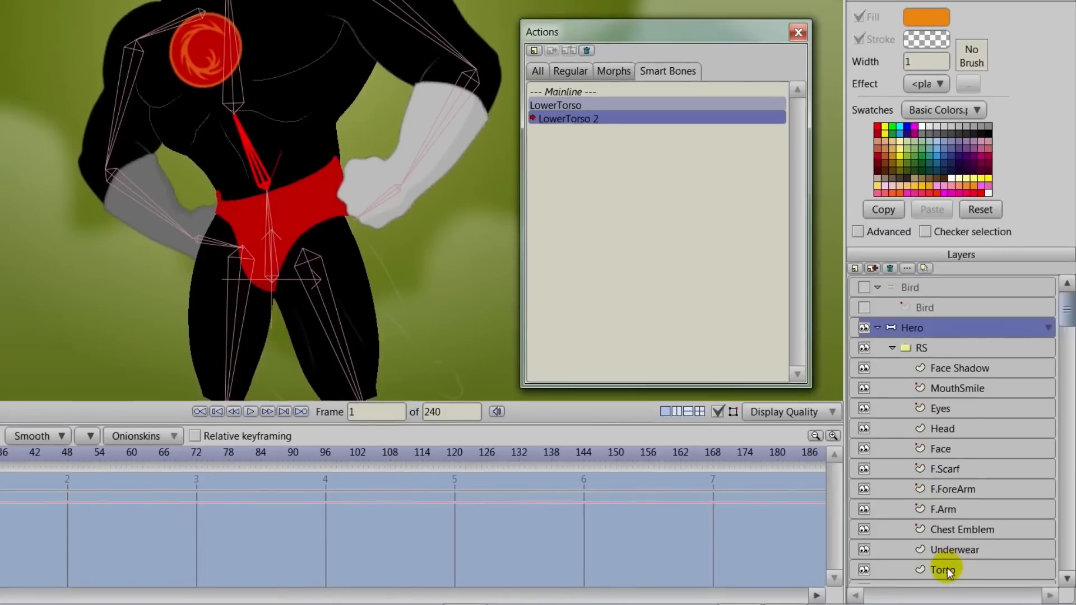
# Step: On the Underwear layer, move the waistband's distorted points at frame 1 of LowerTorso 2 into a smooth, downward-curving band
pyautogui.click(966, 556)
pyautogui.moveTo(280, 239); pyautogui.dragTo(234, 218)
pyautogui.scroll(3, 306, 238)
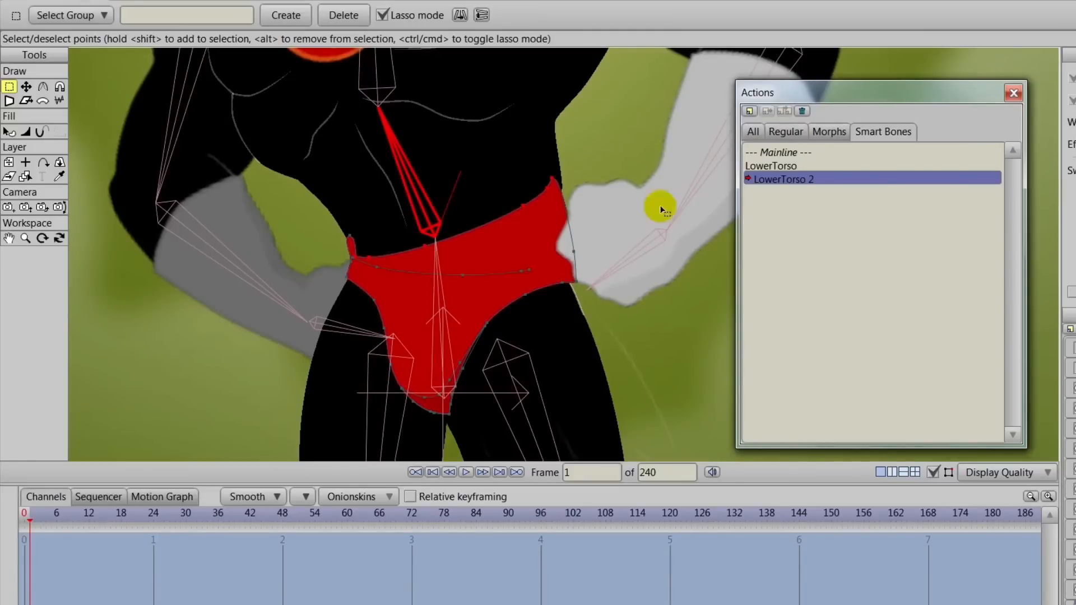
pyautogui.click(26, 86)
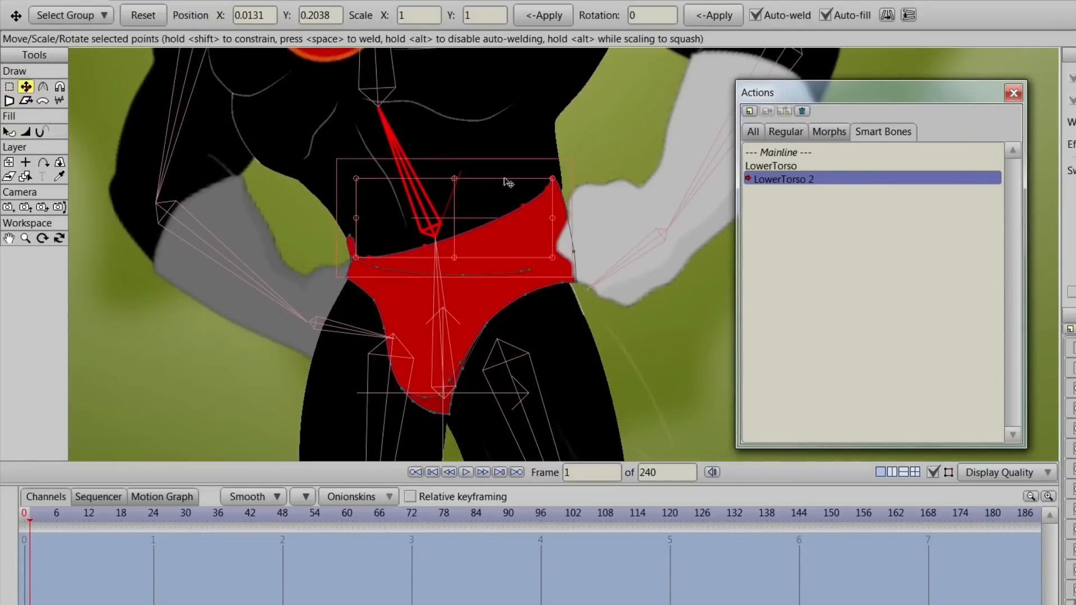
pyautogui.click(555, 179)
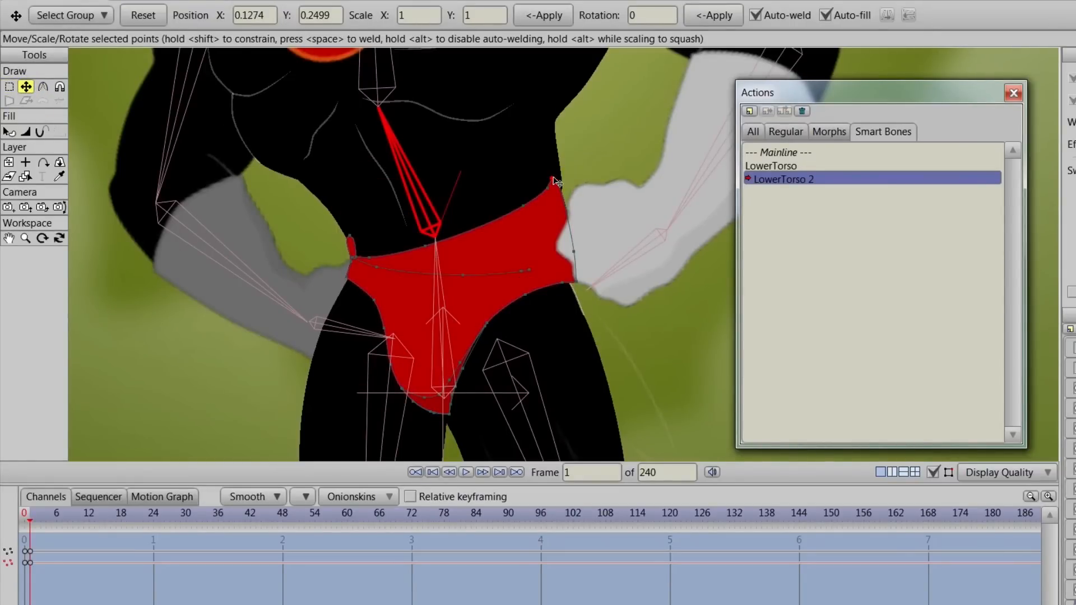
pyautogui.moveTo(555, 180); pyautogui.dragTo(374, 273)
pyautogui.moveTo(461, 276); pyautogui.dragTo(457, 281)
pyautogui.click(471, 256)
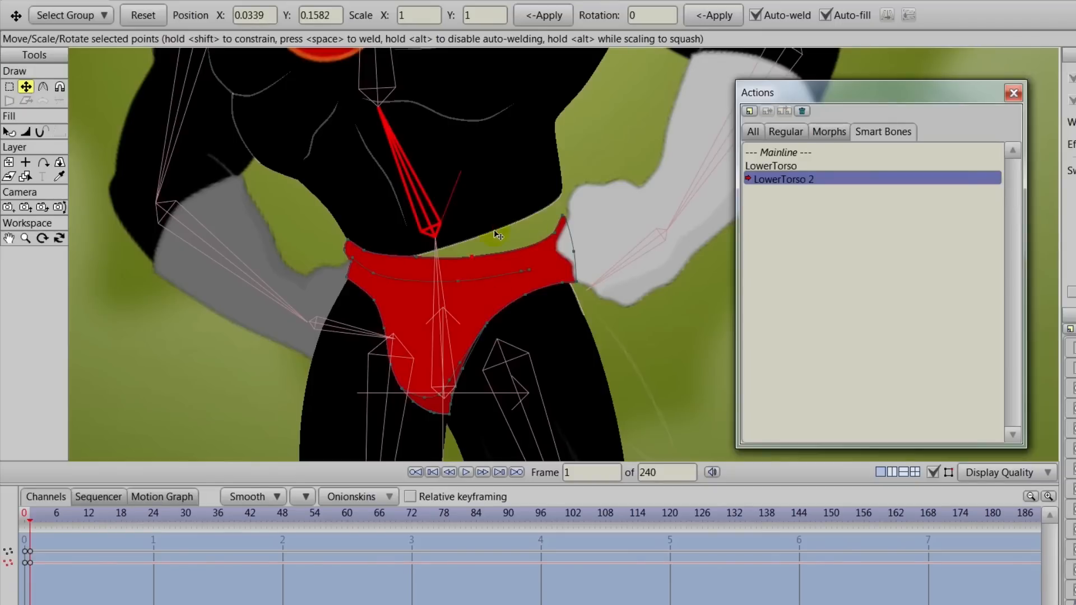
pyautogui.hotkey('ctrl', 'z')
pyautogui.click(480, 256)
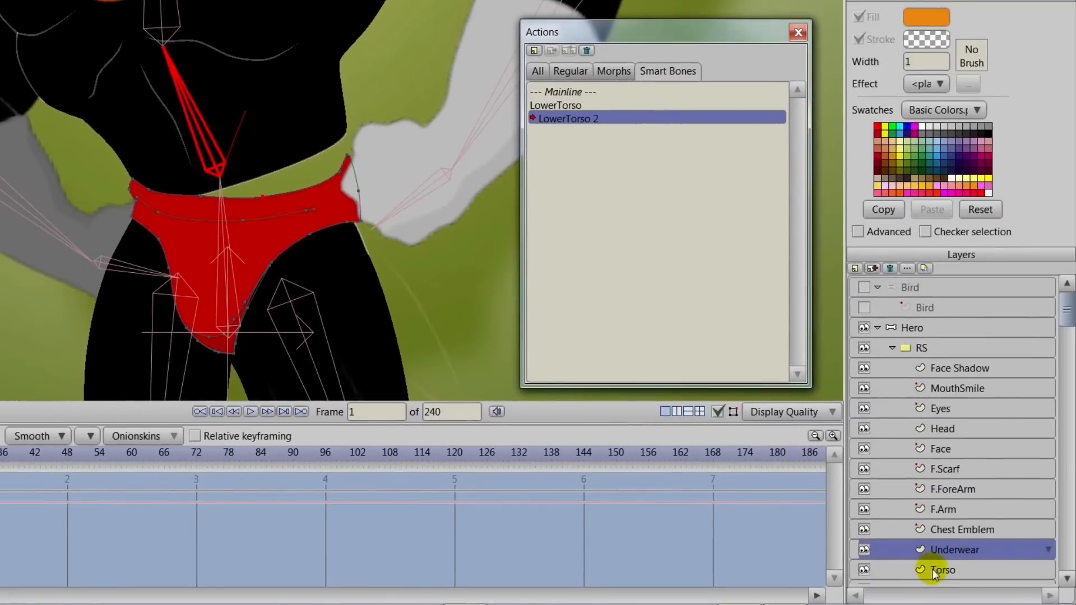
# Step: On the Torso layer, move the lower edge's points down behind the waistband to close the gap above the underwear
pyautogui.click(933, 569)
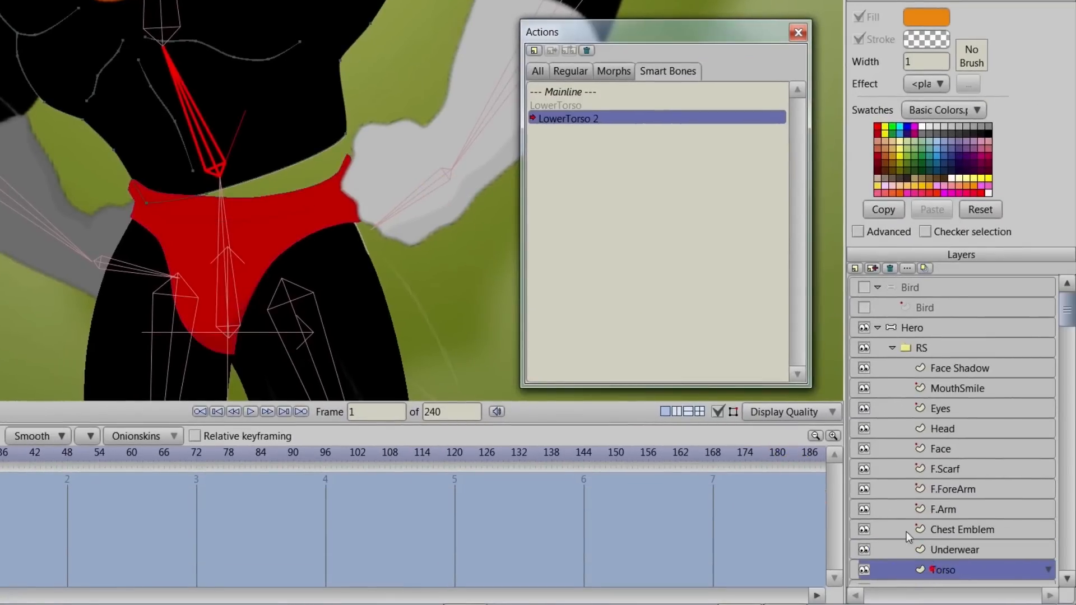
pyautogui.click(350, 138)
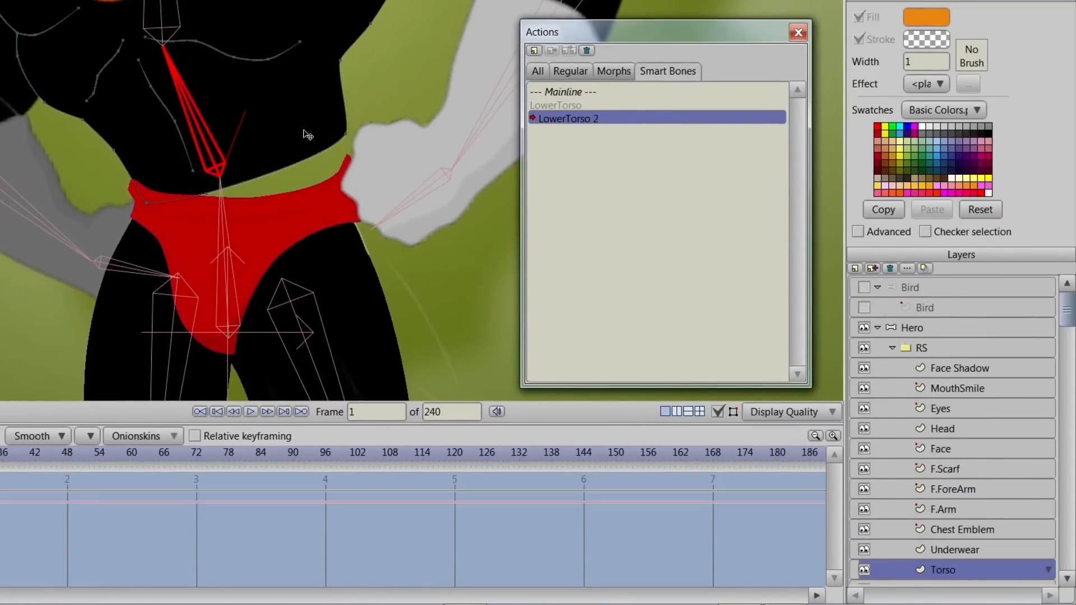
pyautogui.click(349, 138)
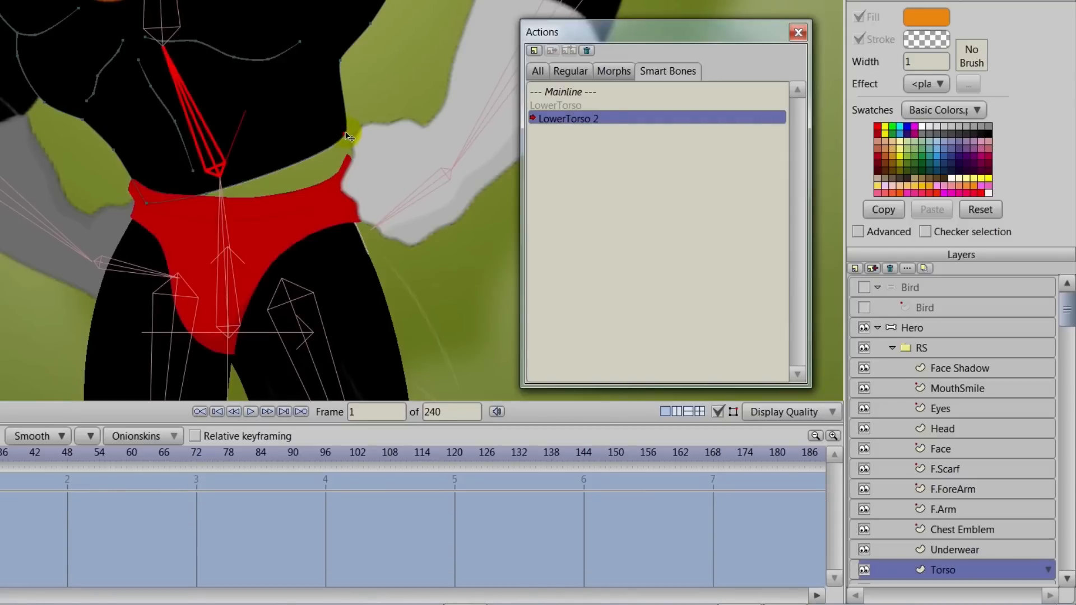
pyautogui.moveTo(350, 138); pyautogui.dragTo(258, 216)
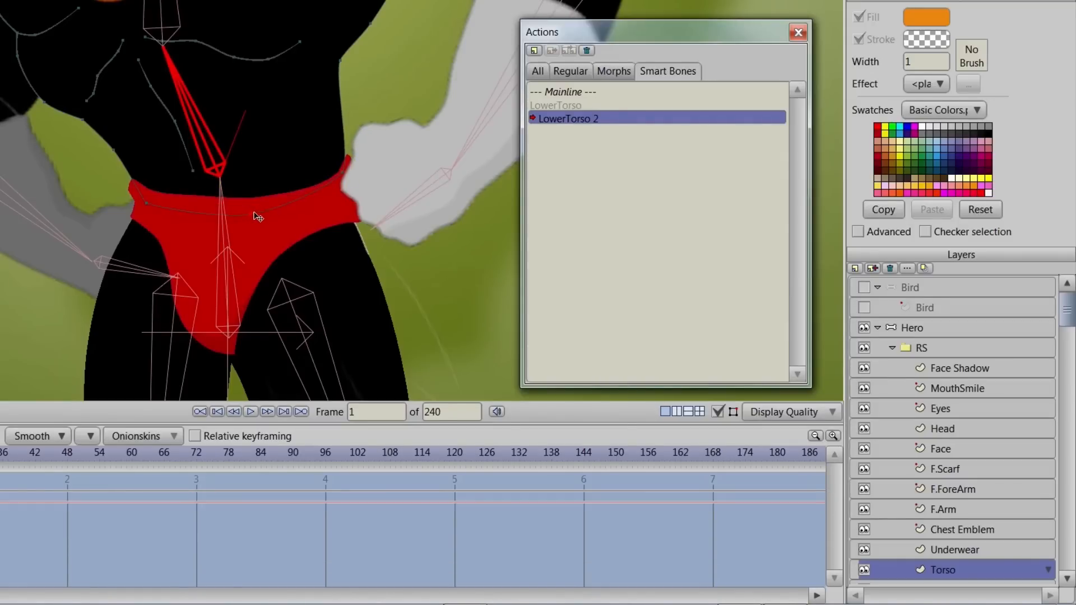
pyautogui.scroll(-3, 264, 209)
pyautogui.moveTo(411, 159); pyautogui.dragTo(403, 197)
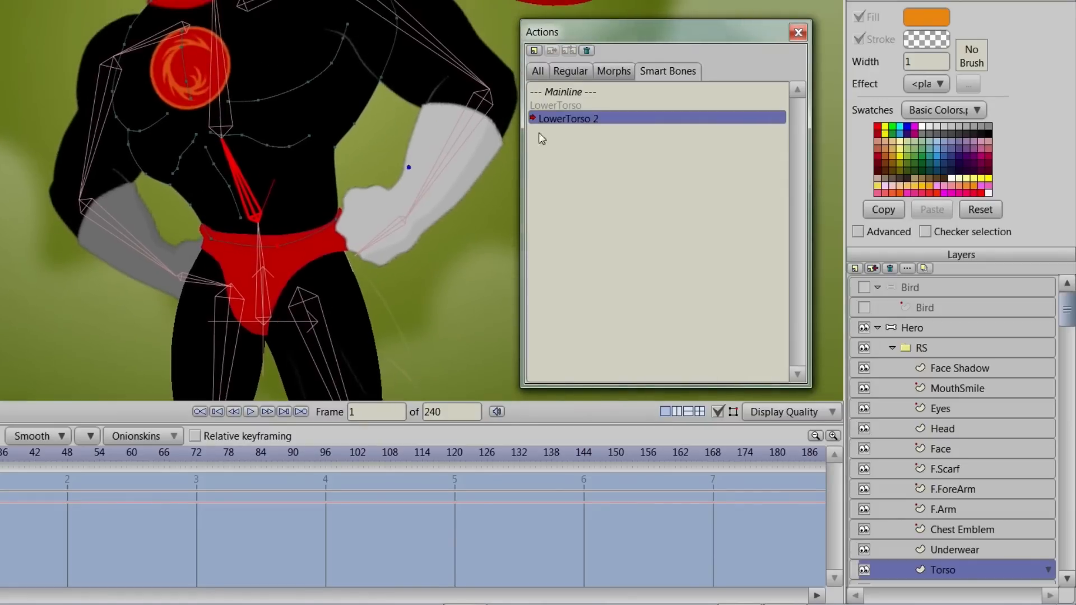
# Step: Return to the Mainline timeline and test the LowerTorso bone's bend with the Manipulate Bones tool on the Hero layer
pyautogui.click(556, 91)
pyautogui.click(891, 330)
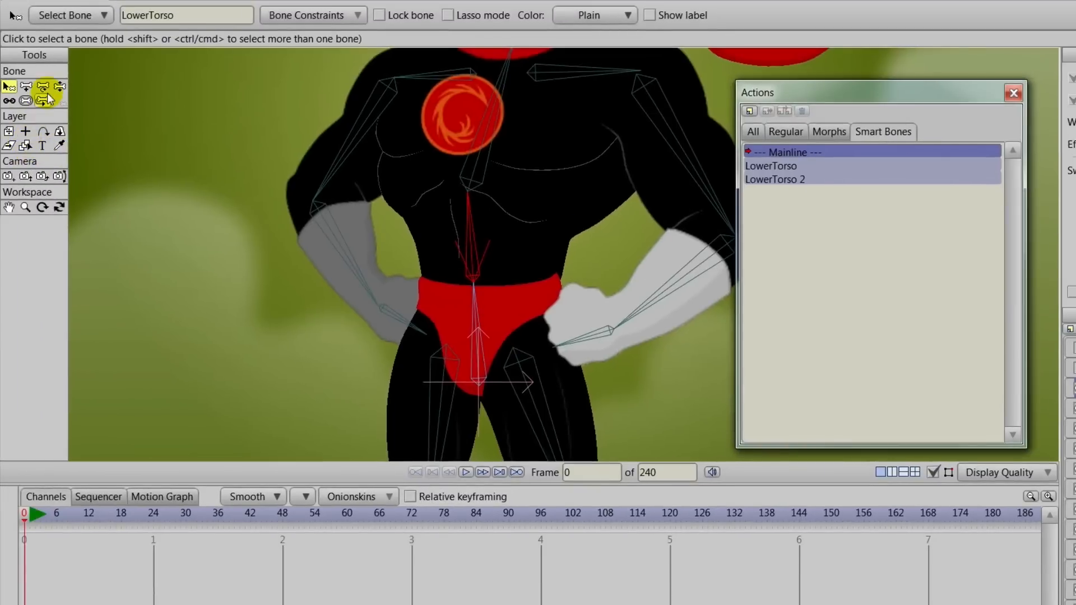
pyautogui.click(60, 87)
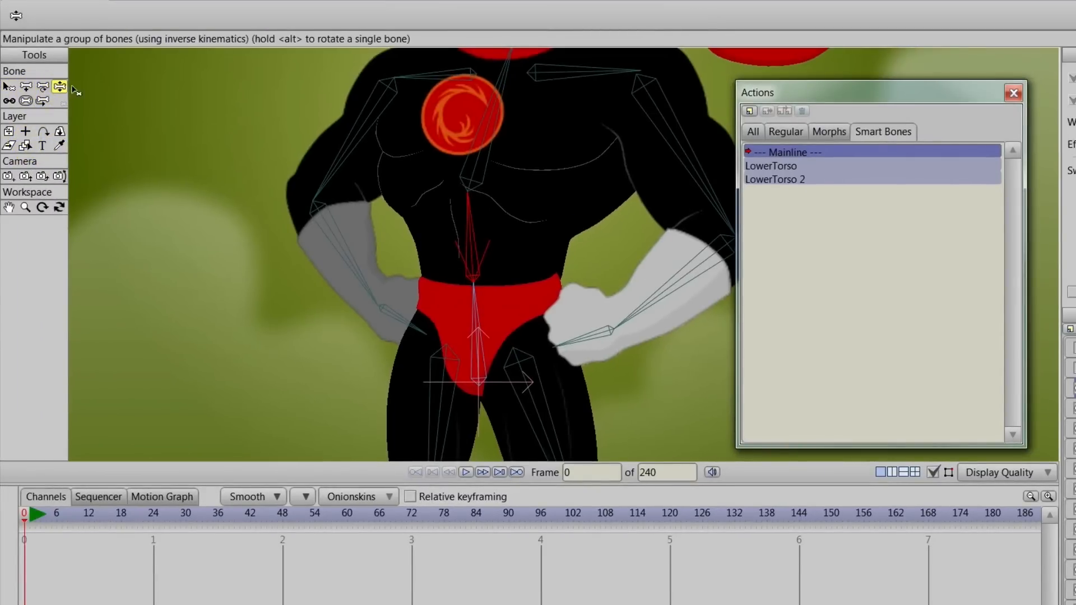
pyautogui.moveTo(471, 221); pyautogui.dragTo(445, 236)
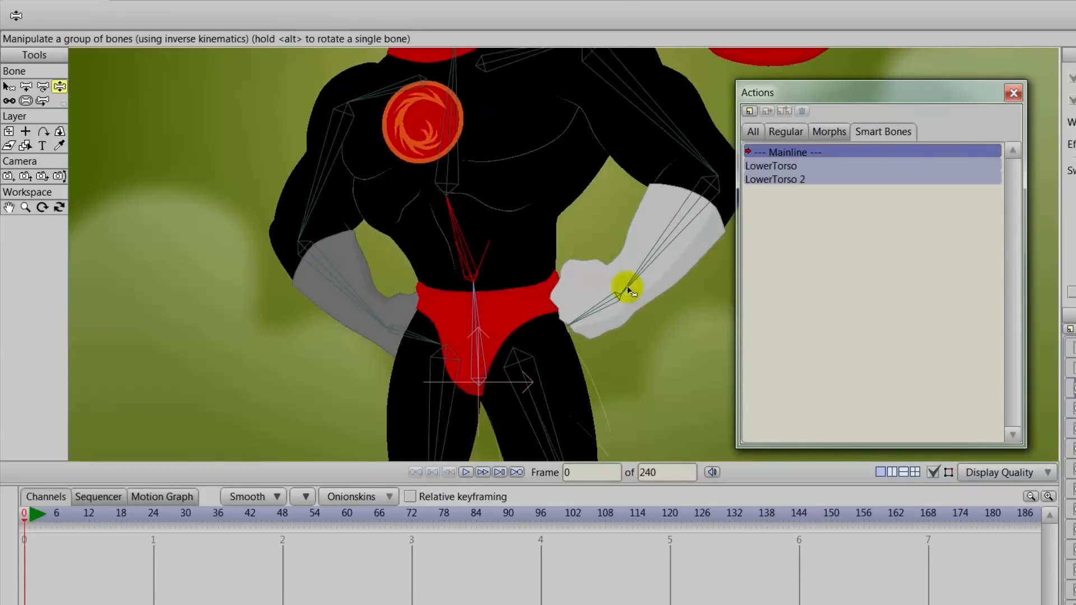
# Step: Reopen the LowerTorso 2 action and raise the Underwear waistband's upper points so its edge slopes with the bent torso
pyautogui.doubleClick(759, 183)
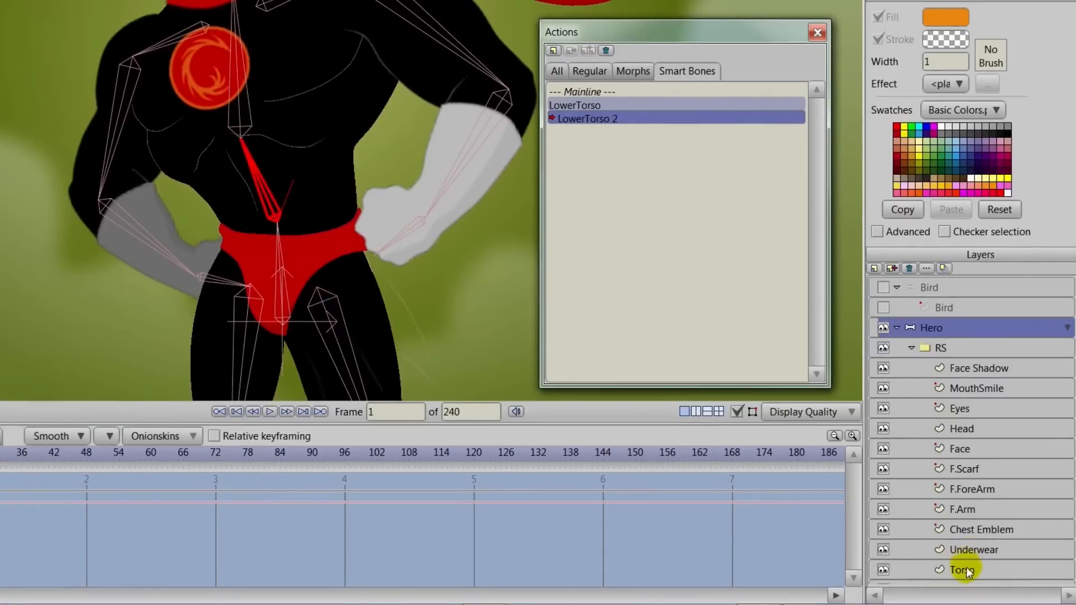
pyautogui.click(966, 550)
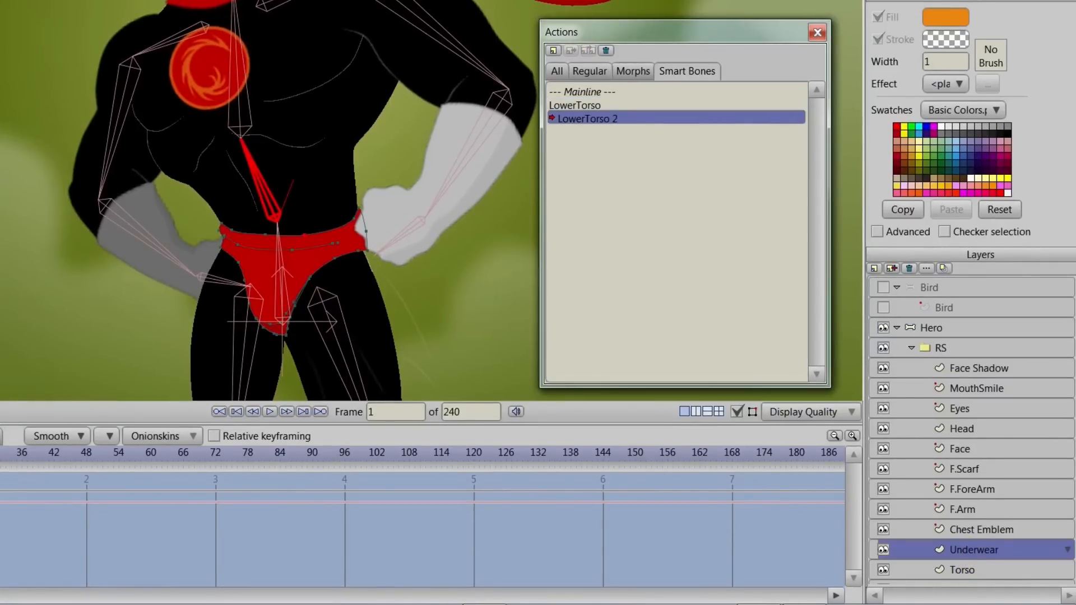
pyautogui.moveTo(360, 209)
pyautogui.mouseDown()
pyautogui.moveTo(356, 195)
pyautogui.moveTo(350, 213)
pyautogui.mouseUp()
pyautogui.moveTo(307, 241); pyautogui.dragTo(346, 209)
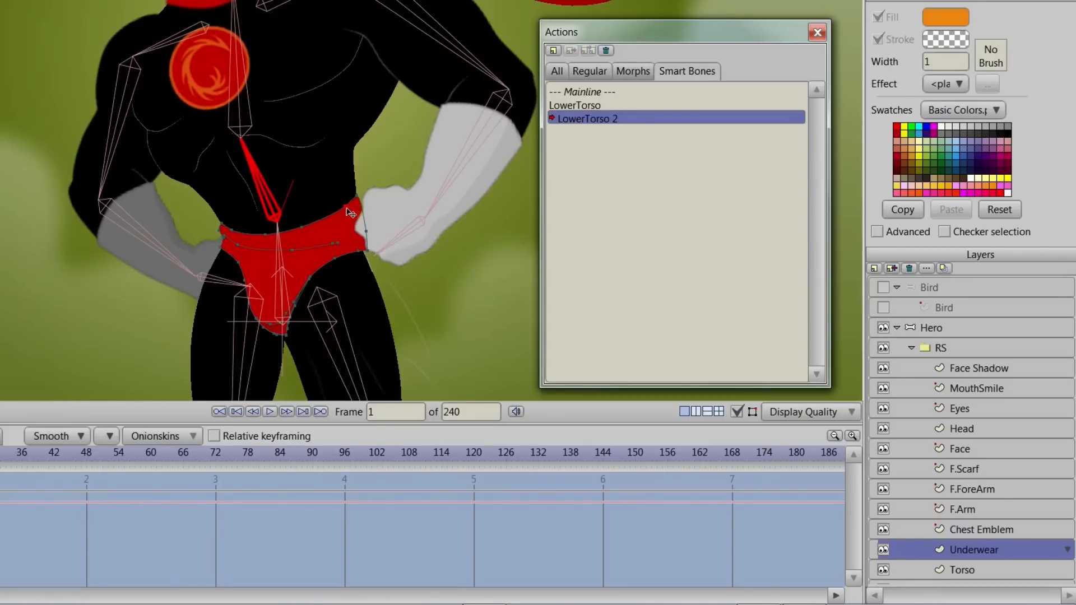
pyautogui.moveTo(263, 234); pyautogui.dragTo(305, 226)
pyautogui.click(222, 232)
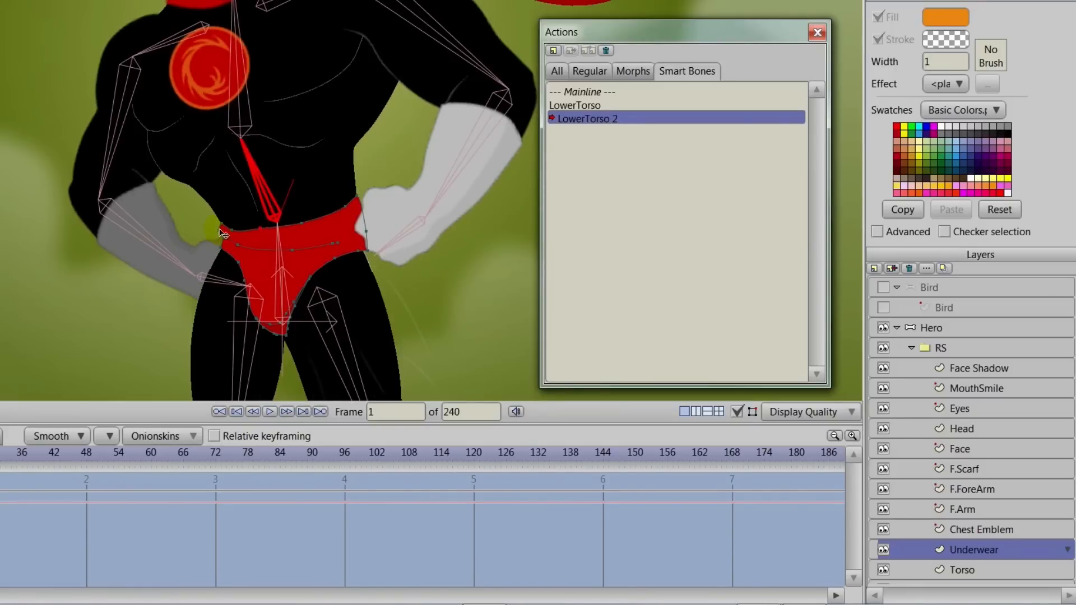
# Step: Back on the Mainline timeline, bend the torso with the Manipulate Bones tool and hide the bone overlay to examine both corrections
pyautogui.click(555, 92)
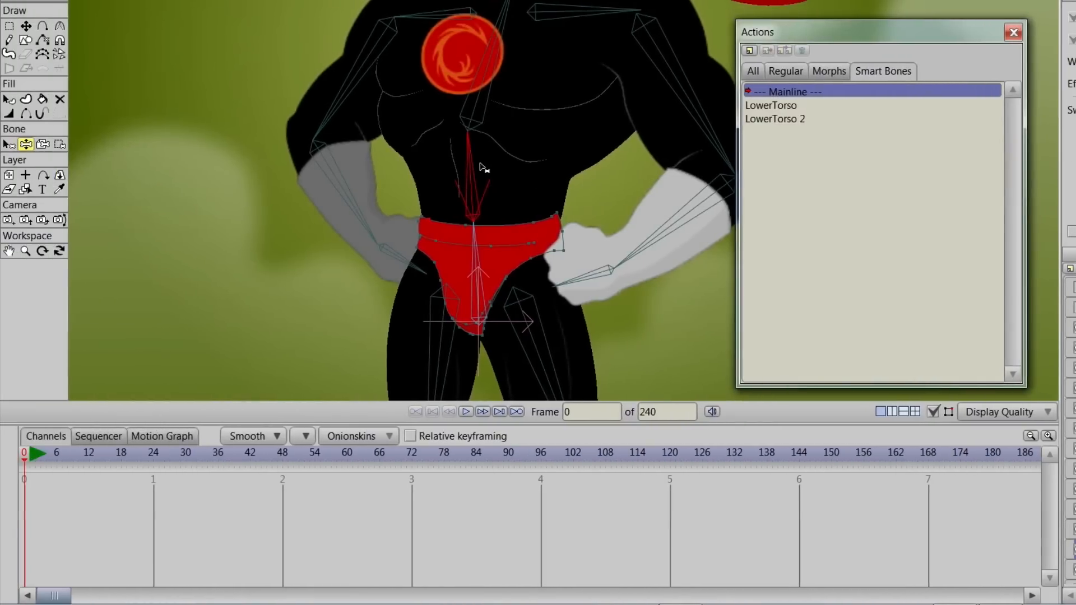
pyautogui.moveTo(275, 167); pyautogui.dragTo(244, 161)
pyautogui.moveTo(444, 163); pyautogui.dragTo(468, 164)
pyautogui.click(925, 421)
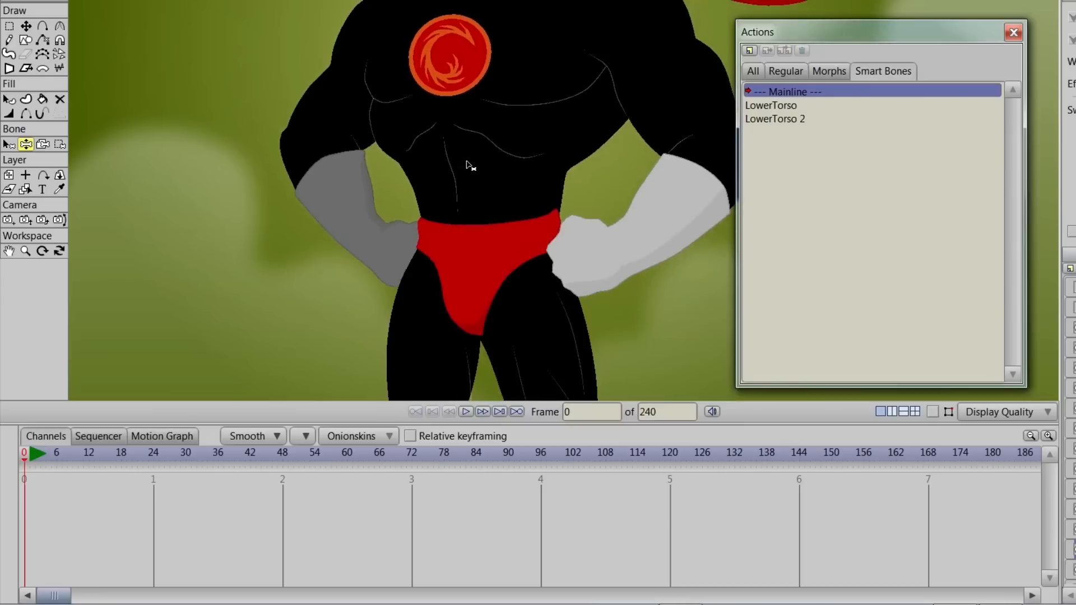
pyautogui.moveTo(569, 398); pyautogui.dragTo(566, 299)
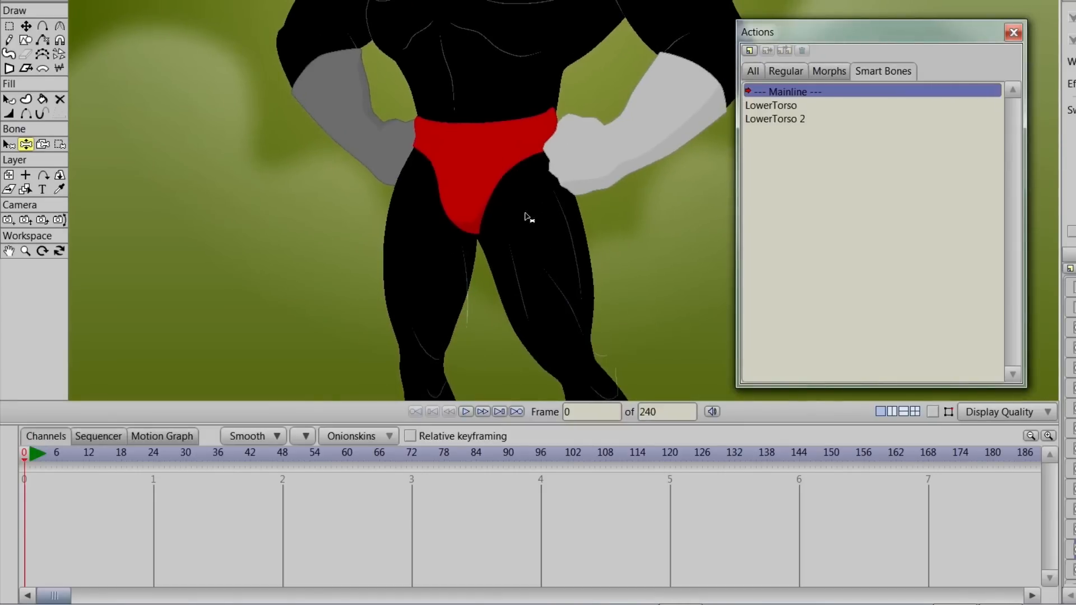
pyautogui.moveTo(459, 54)
pyautogui.mouseDown()
pyautogui.moveTo(471, 57)
pyautogui.moveTo(462, 52)
pyautogui.mouseUp()
pyautogui.moveTo(499, 151); pyautogui.dragTo(518, 329)
pyautogui.moveTo(491, 211)
pyautogui.mouseDown()
pyautogui.moveTo(500, 215)
pyautogui.moveTo(478, 202)
pyautogui.mouseUp()
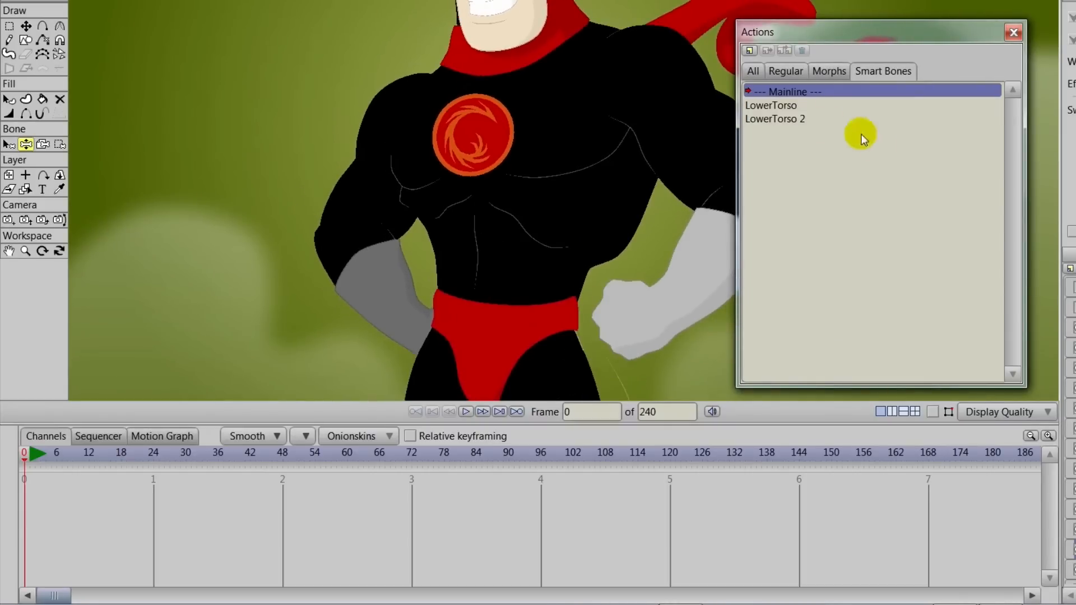
pyautogui.doubleClick(786, 91)
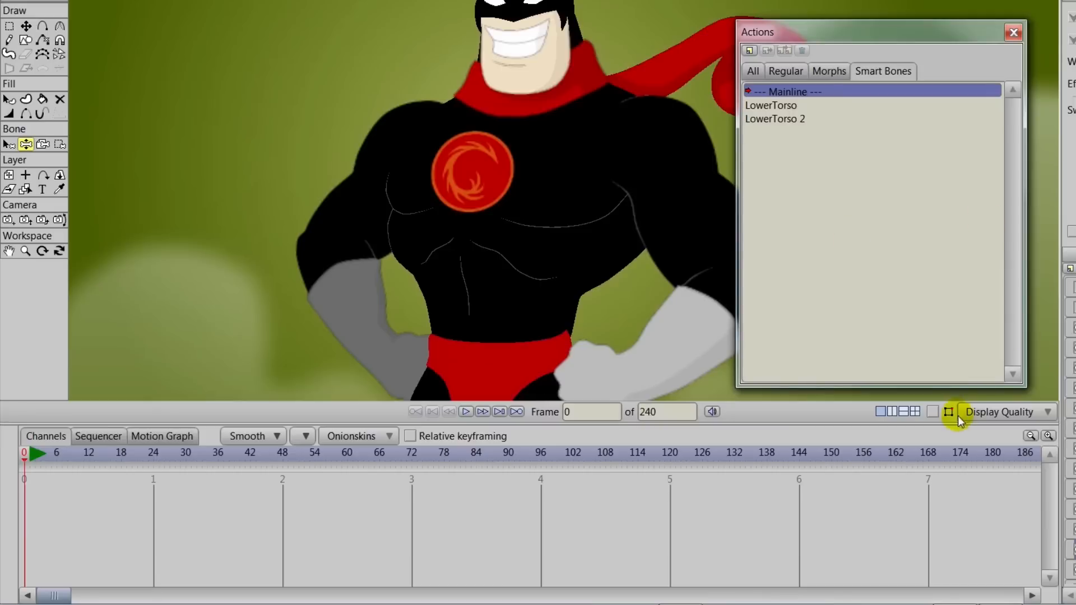
# Step: Show the bones again, create a smart bone action named UpperTorso on the Hero layer, and rotate the UpperTorso bone clockwise at frame 1
pyautogui.click(932, 411)
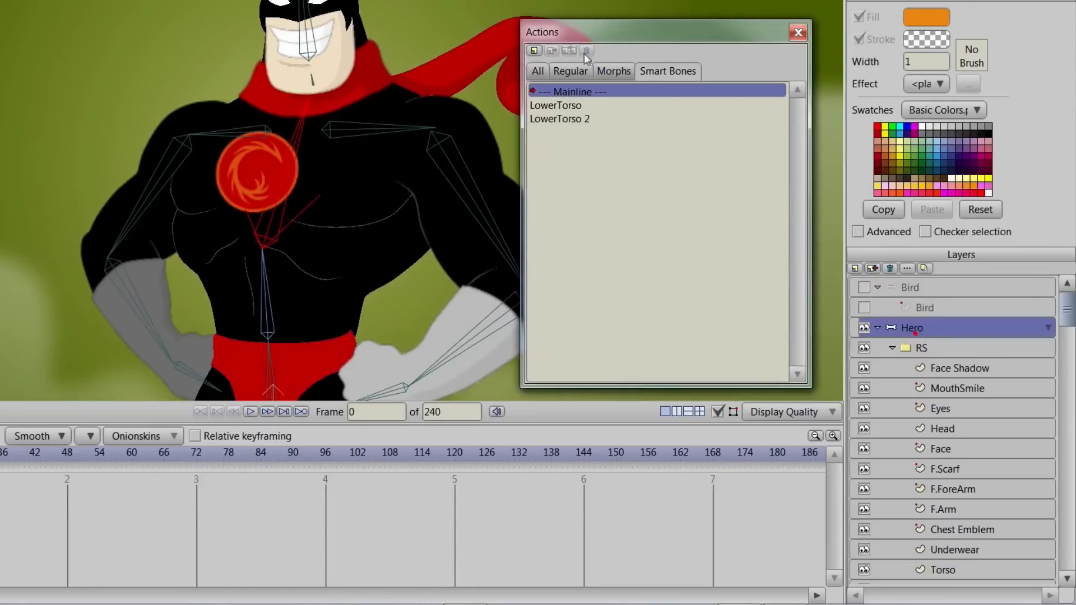
pyautogui.click(528, 55)
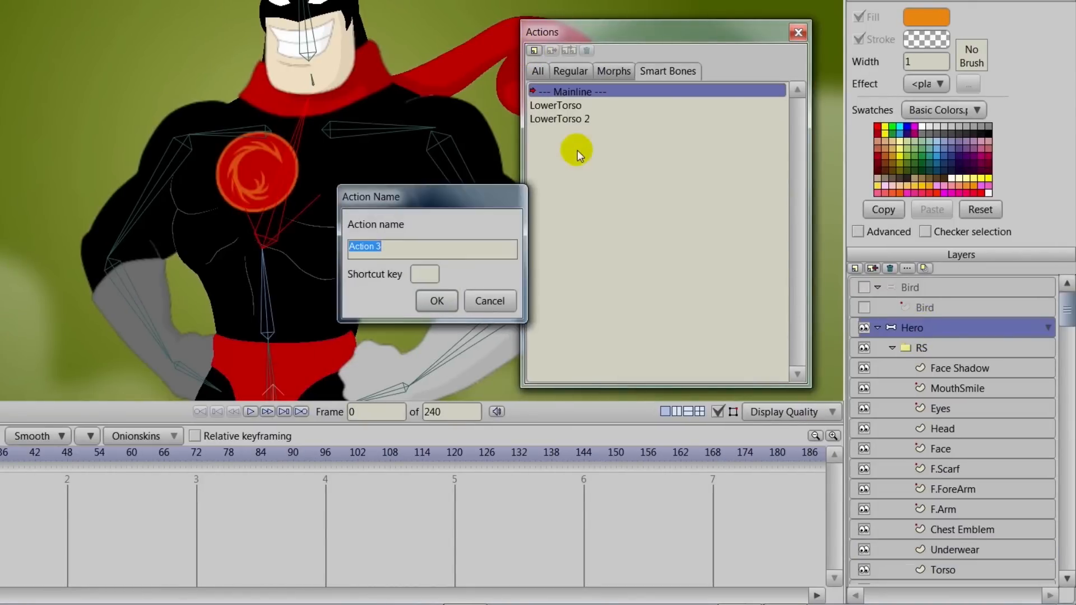
pyautogui.write('UpperTorso')
pyautogui.press('Return')
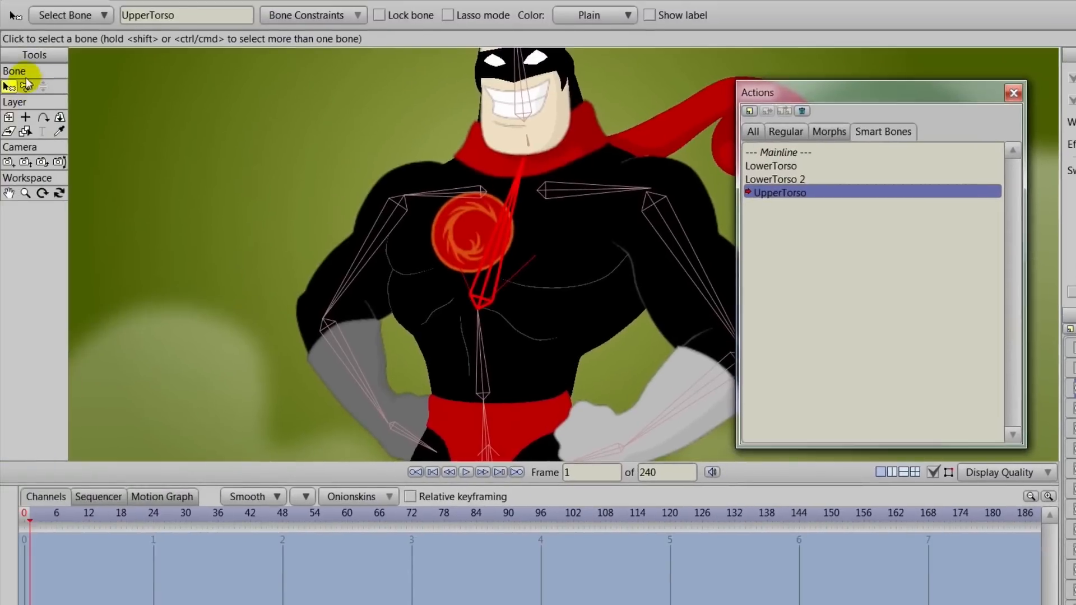
pyautogui.click(25, 88)
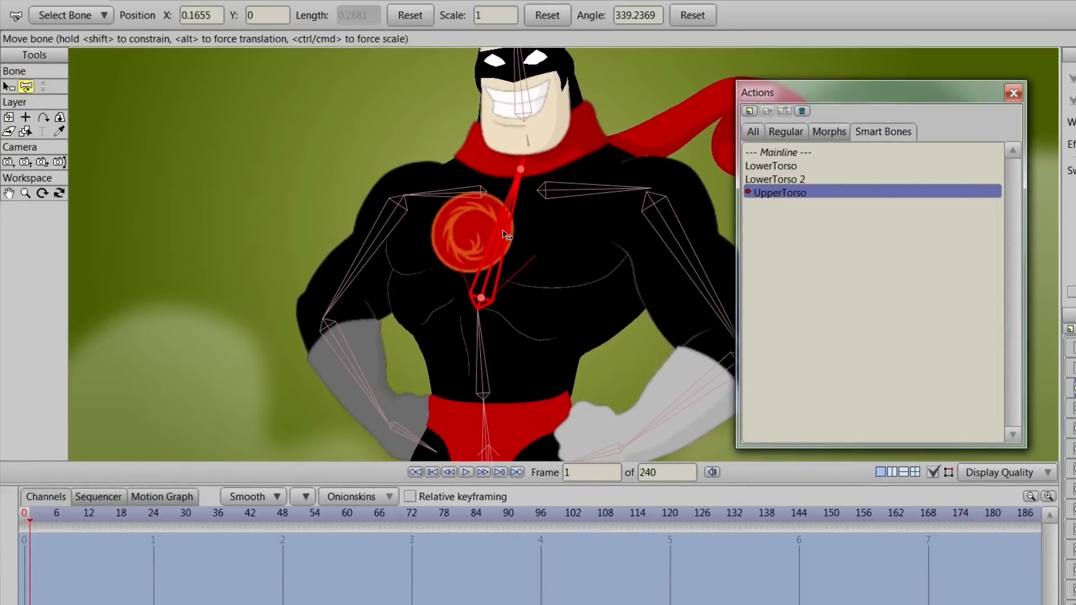
pyautogui.moveTo(505, 235); pyautogui.dragTo(524, 278)
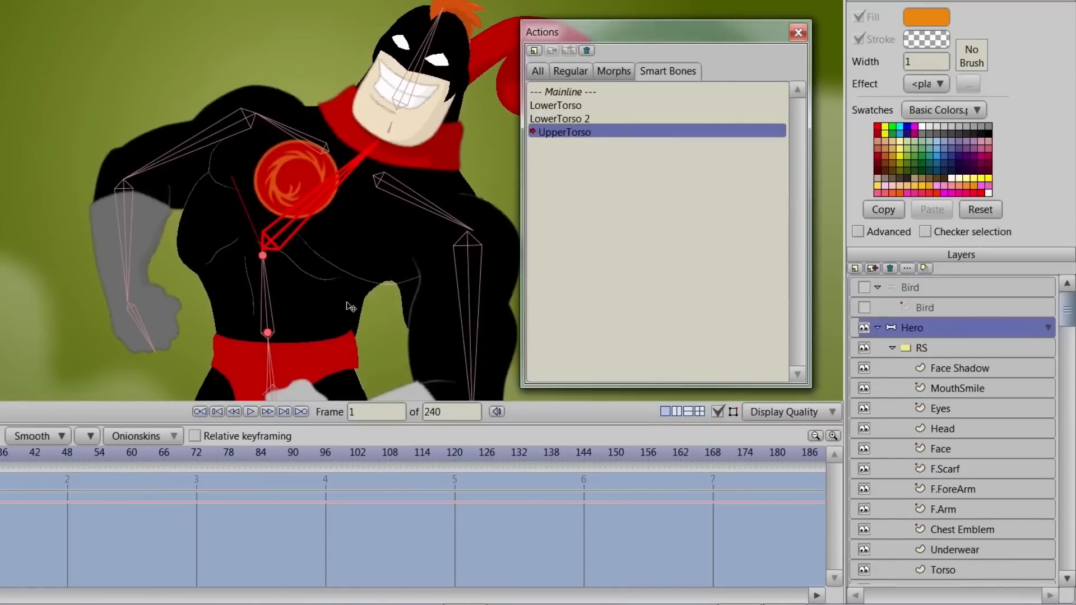
# Step: On the Torso layer, use Transform Points to reshape the outline between the waist and the front arm for the bent UpperTorso pose
pyautogui.keyDown('alt'); pyautogui.rightClick(561, 361); pyautogui.keyUp('alt')
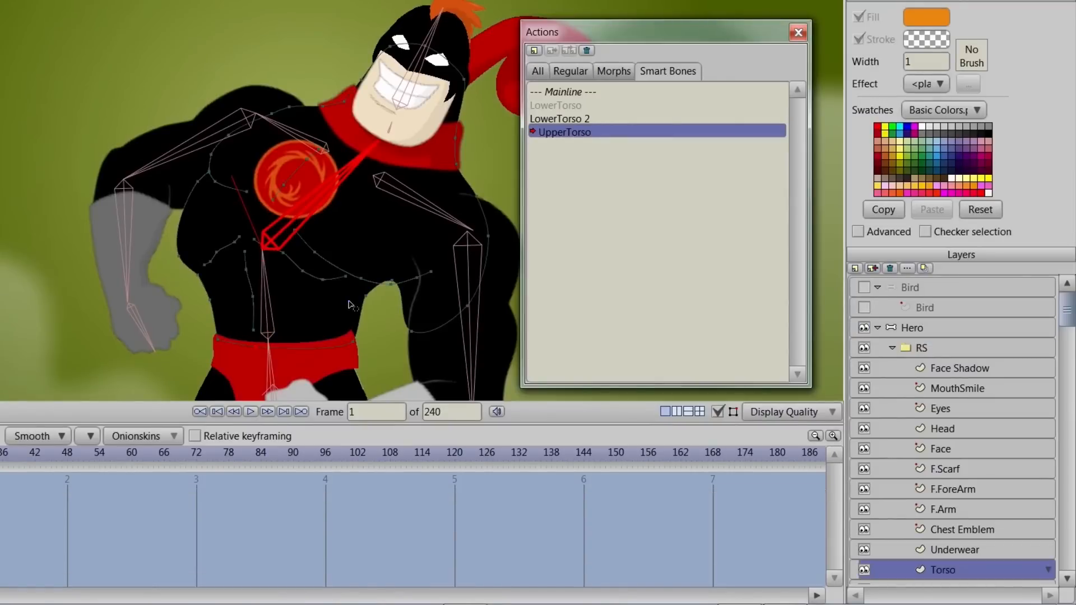
pyautogui.moveTo(389, 377); pyautogui.dragTo(353, 302)
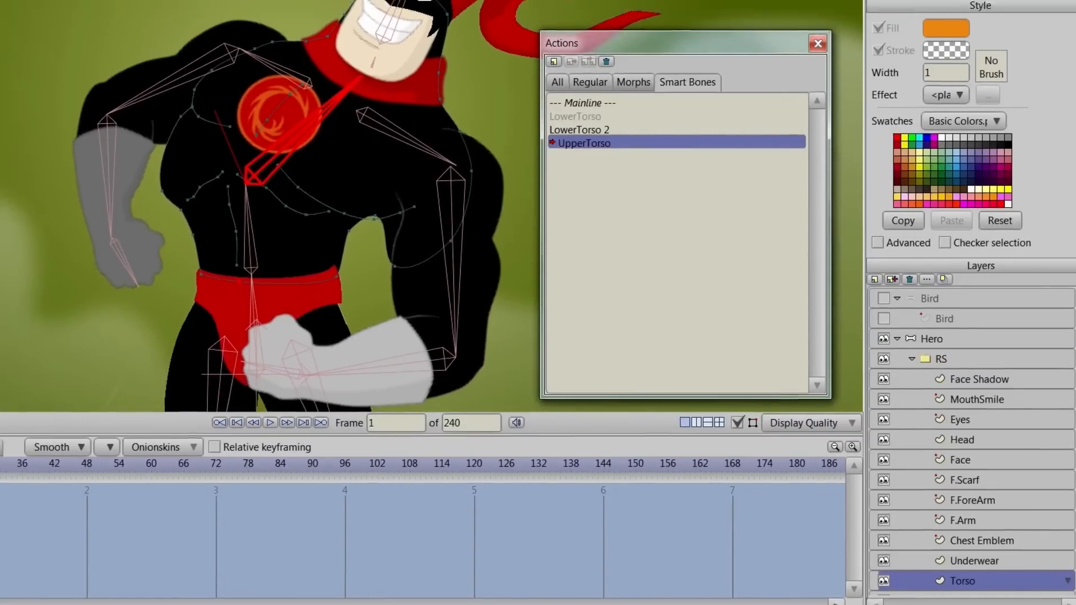
pyautogui.click(25, 147)
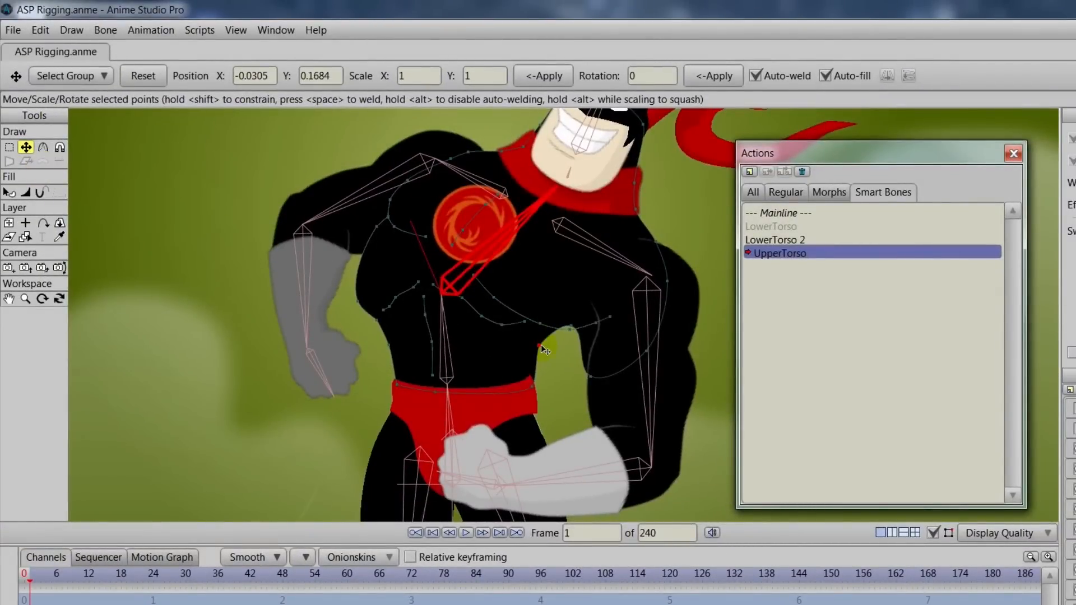
pyautogui.moveTo(534, 364); pyautogui.dragTo(595, 357)
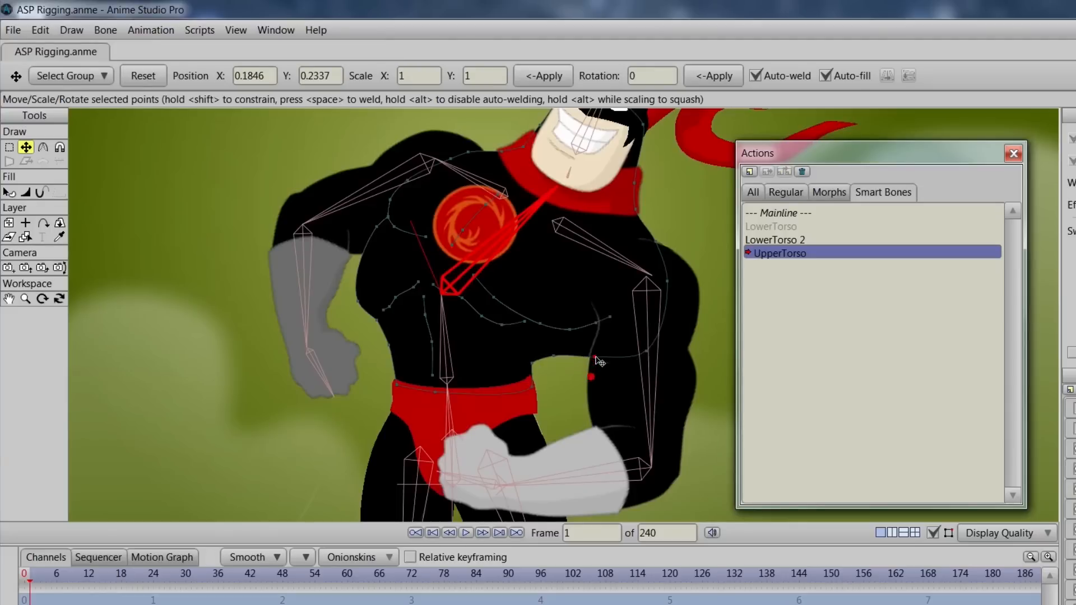
pyautogui.click(554, 359)
pyautogui.click(596, 358)
pyautogui.moveTo(649, 352); pyautogui.dragTo(646, 327)
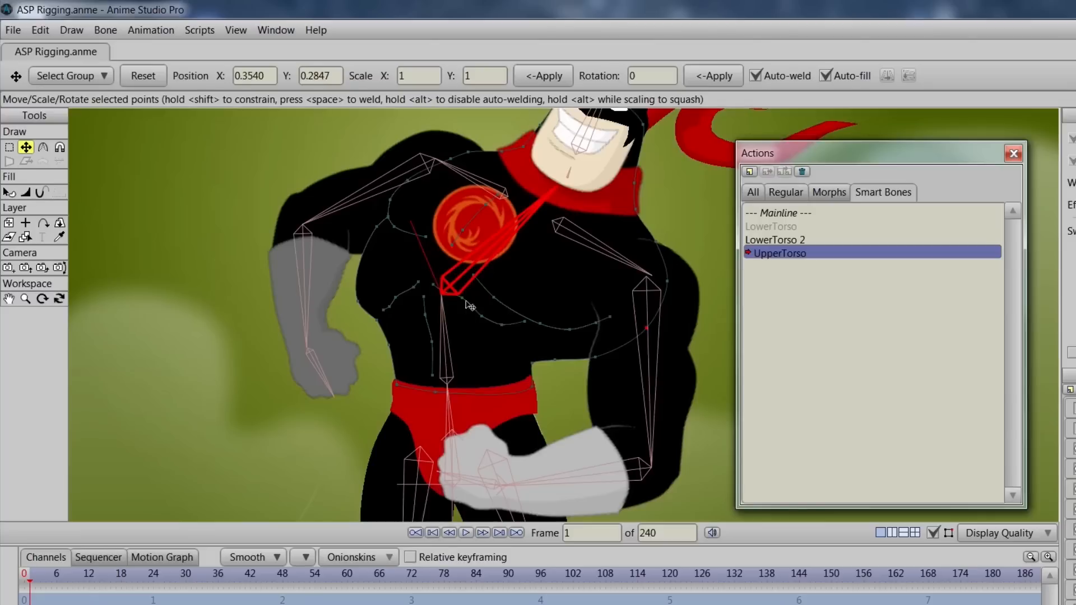
pyautogui.click(536, 365)
# Step: Adjust the Torso's back-side contour points and nearby muscle-line points to round out the compressed side of the chest
pyautogui.click(366, 284)
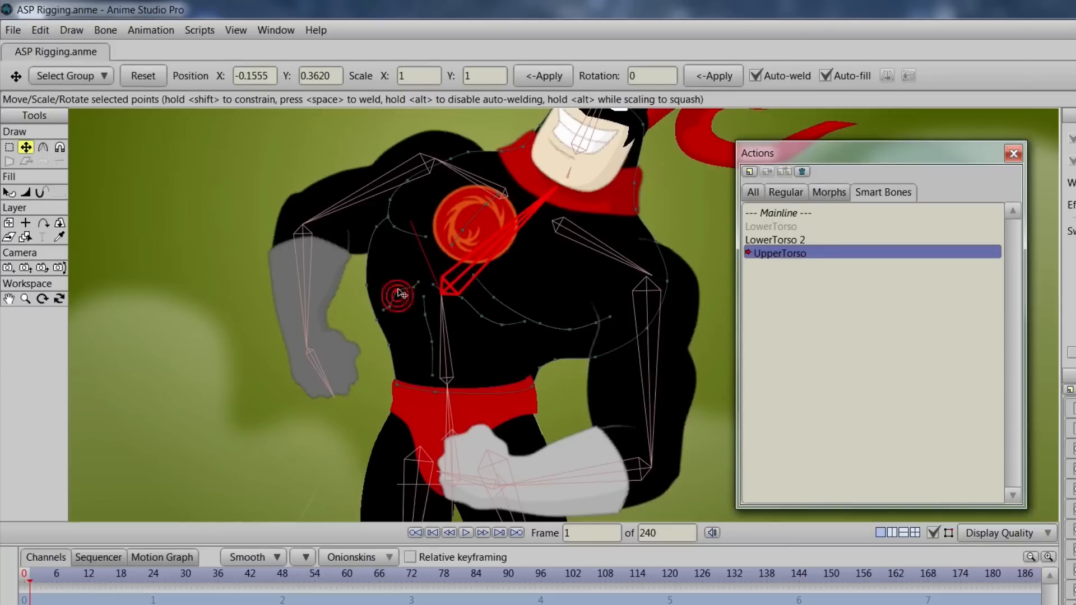
pyautogui.moveTo(400, 301)
pyautogui.mouseDown()
pyautogui.moveTo(383, 304)
pyautogui.moveTo(402, 289)
pyautogui.mouseUp()
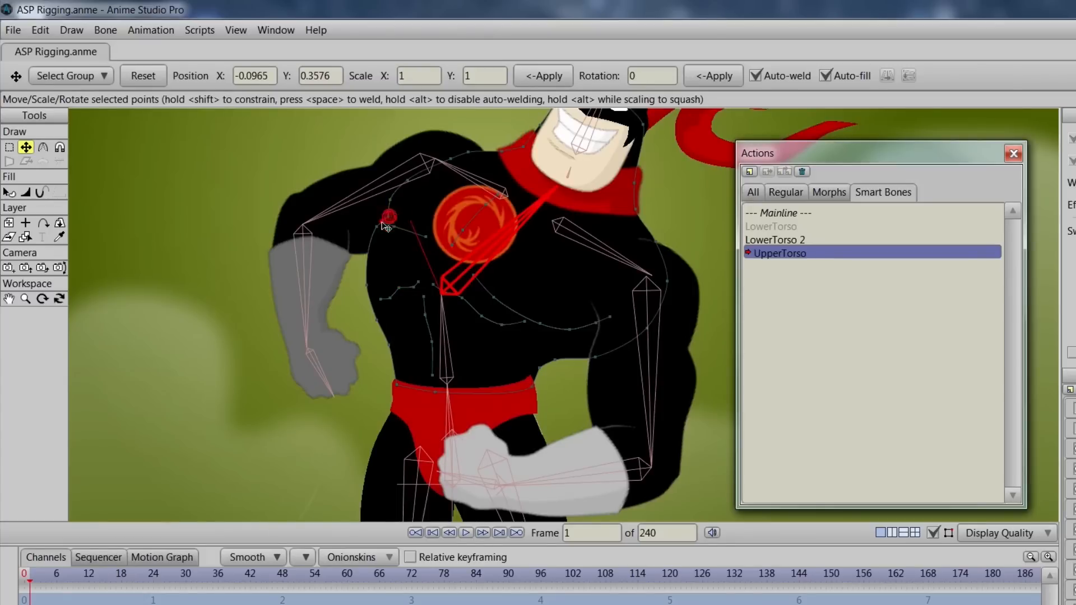
pyautogui.click(381, 224)
pyautogui.moveTo(388, 226); pyautogui.dragTo(367, 252)
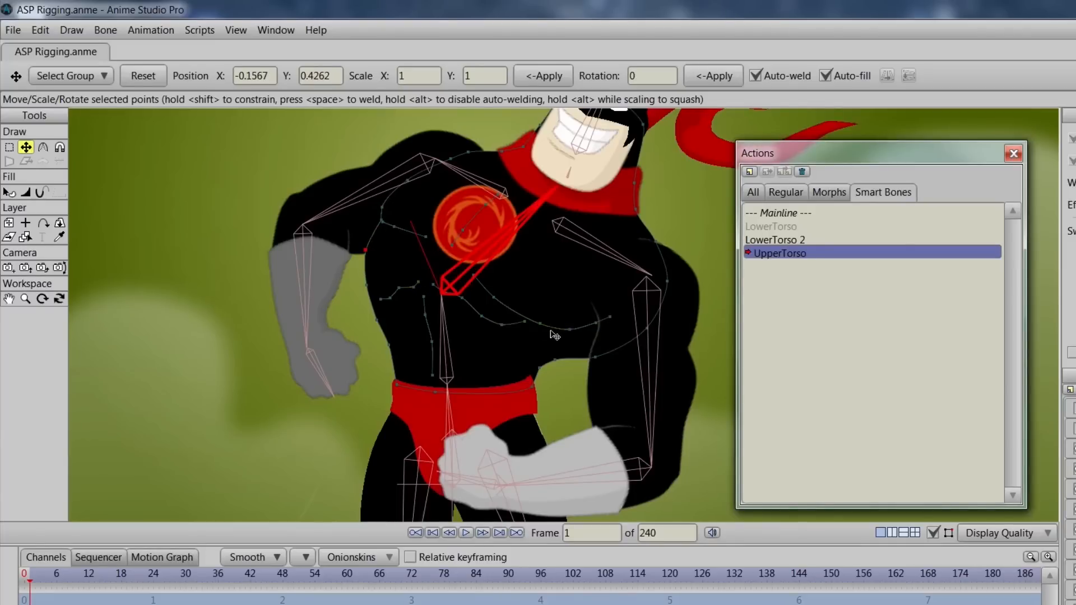
# Step: Lower the rib muscle line's points beneath the chest and refine the Torso's front waist contour just above the underwear
pyautogui.moveTo(481, 316); pyautogui.dragTo(520, 345)
pyautogui.click(496, 344)
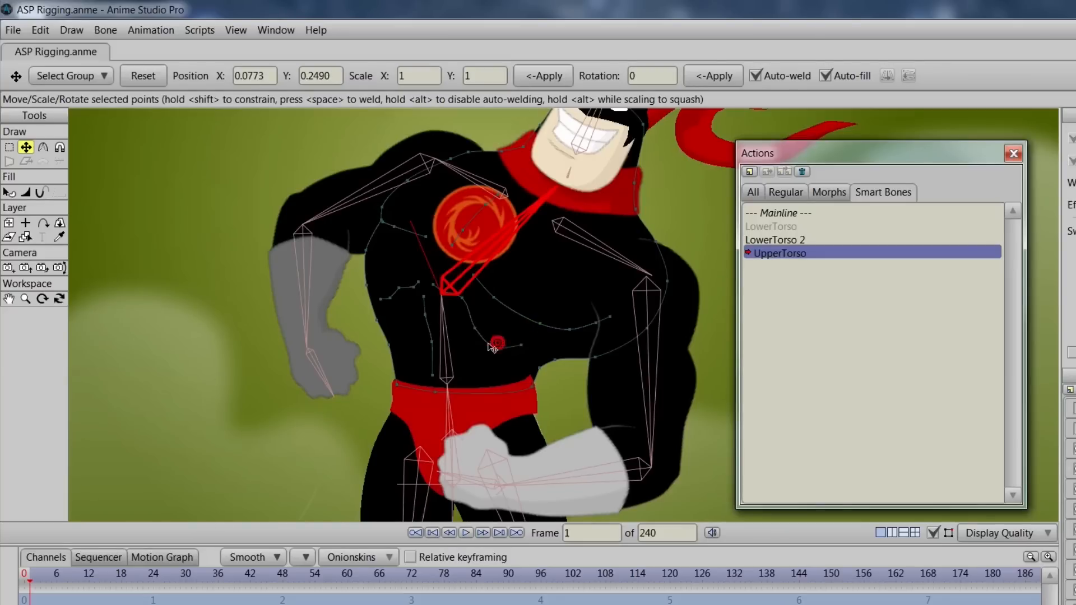
pyautogui.click(474, 328)
pyautogui.click(458, 301)
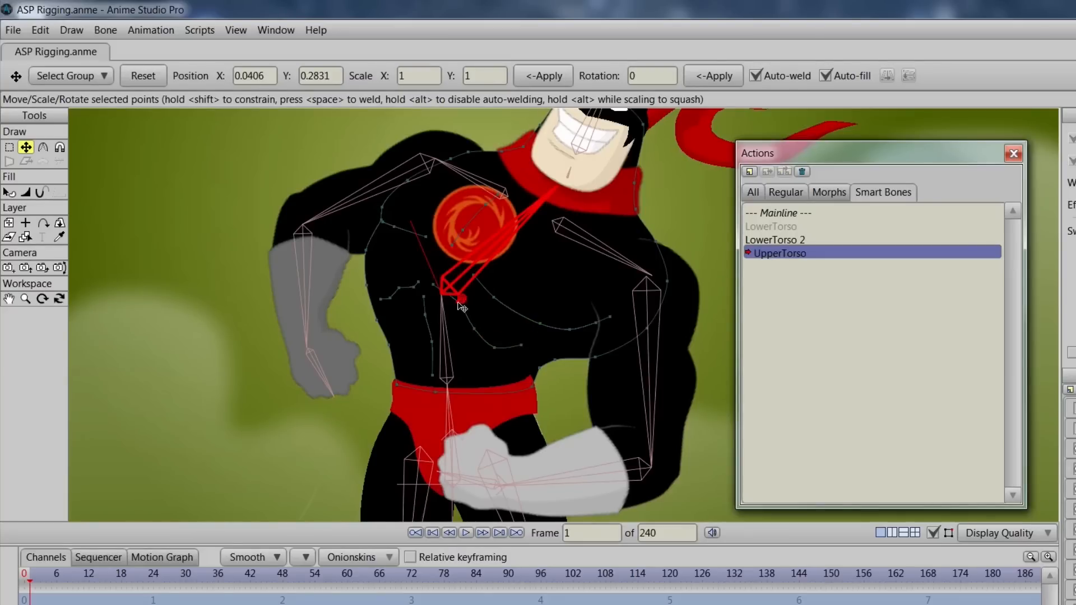
pyautogui.moveTo(571, 328); pyautogui.dragTo(554, 326)
pyautogui.click(559, 362)
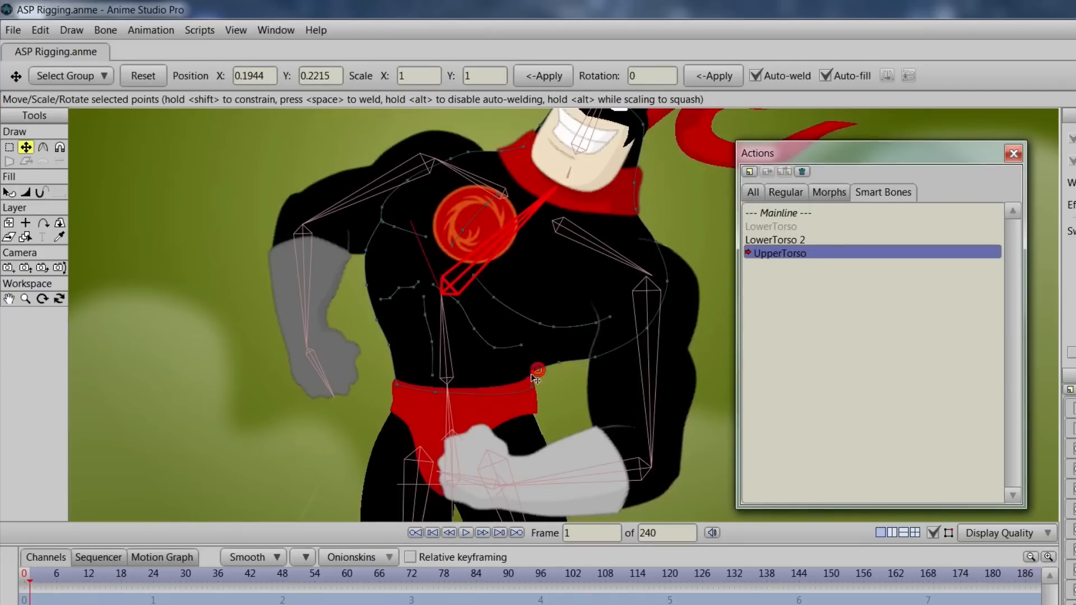
pyautogui.moveTo(542, 374); pyautogui.dragTo(515, 384)
# Step: Return to the Mainline timeline and test the UpperTorso correction on the Hero layer with the Manipulate Bones tool
pyautogui.doubleClick(779, 214)
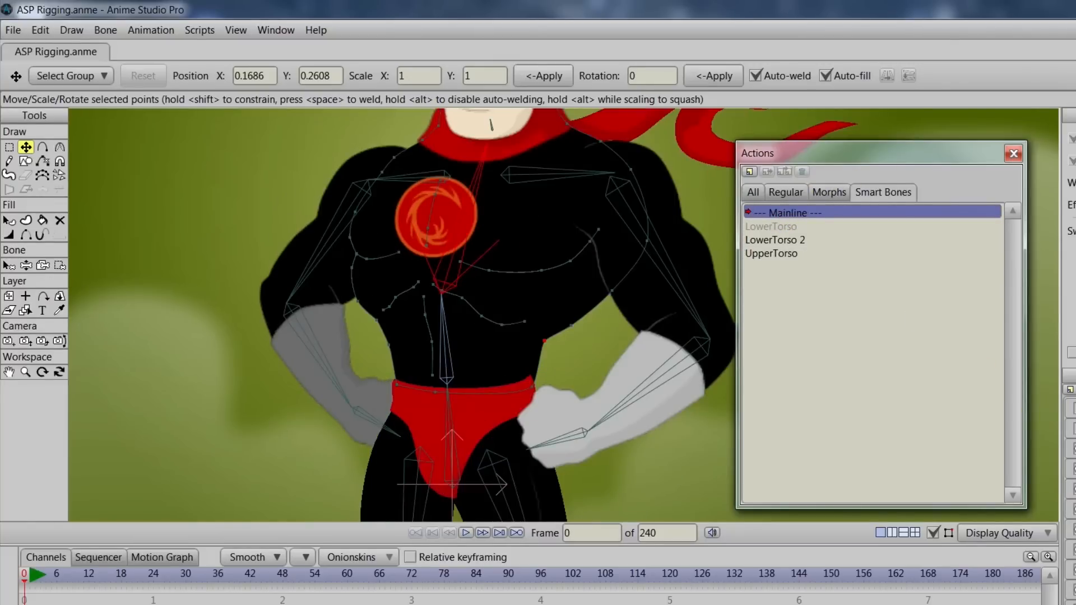
pyautogui.click(1071, 449)
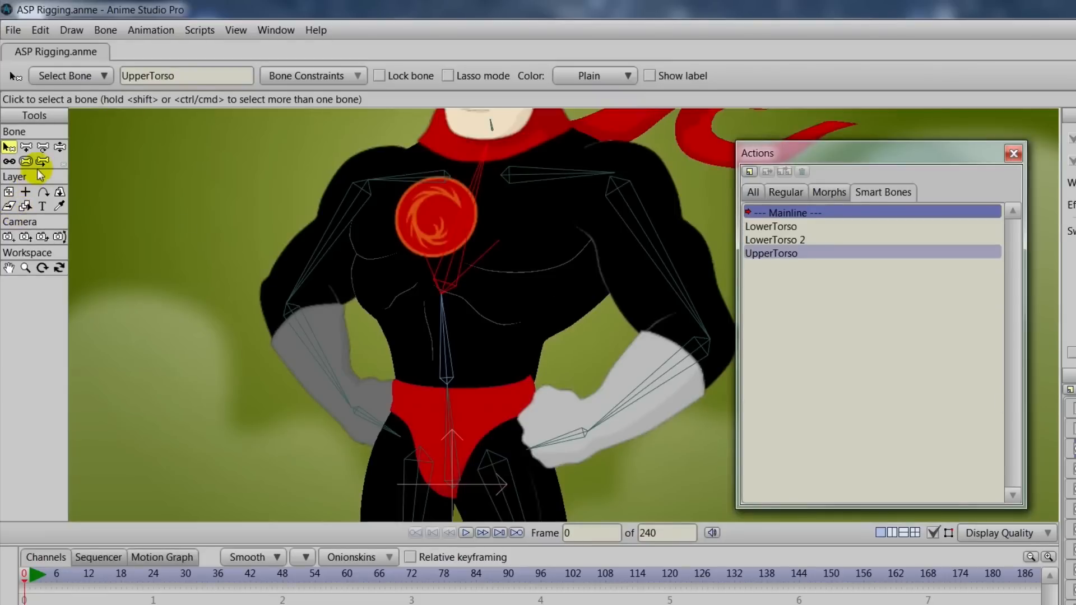
pyautogui.click(59, 146)
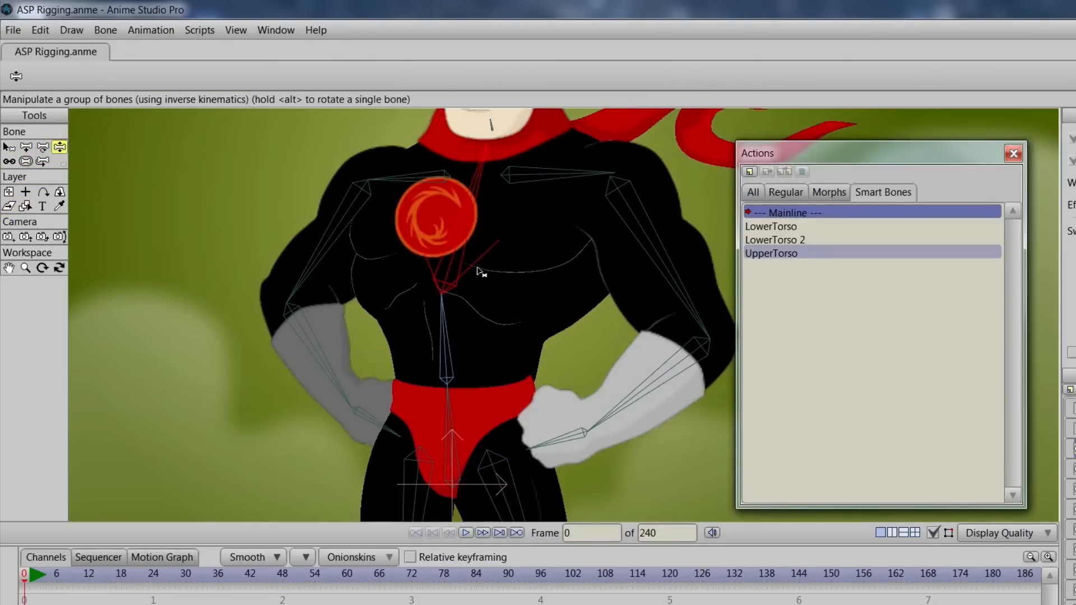
pyautogui.moveTo(463, 219); pyautogui.dragTo(499, 372)
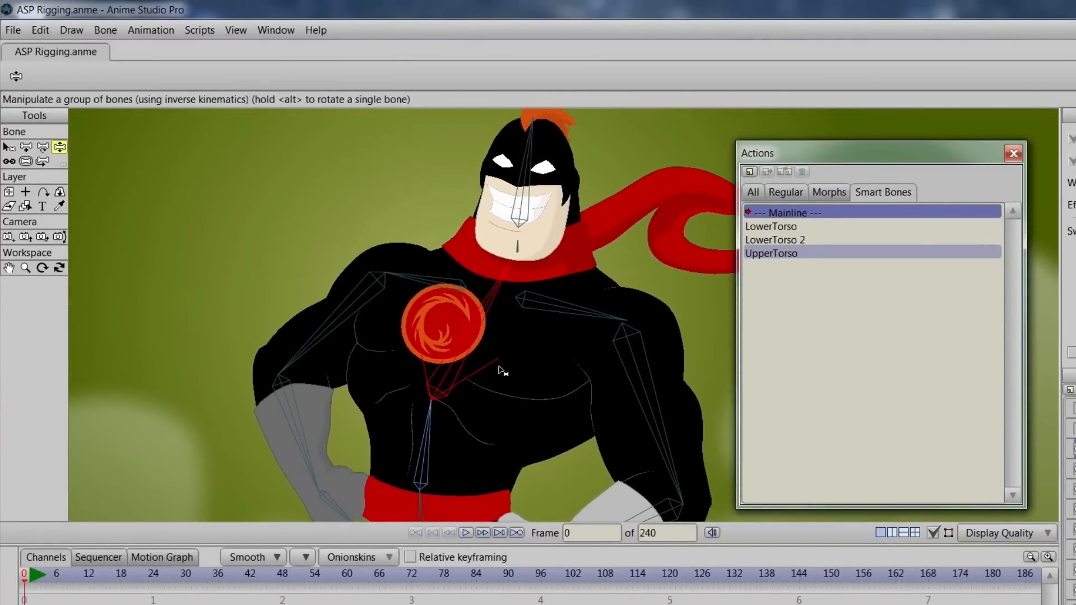
pyautogui.moveTo(481, 331); pyautogui.dragTo(456, 312)
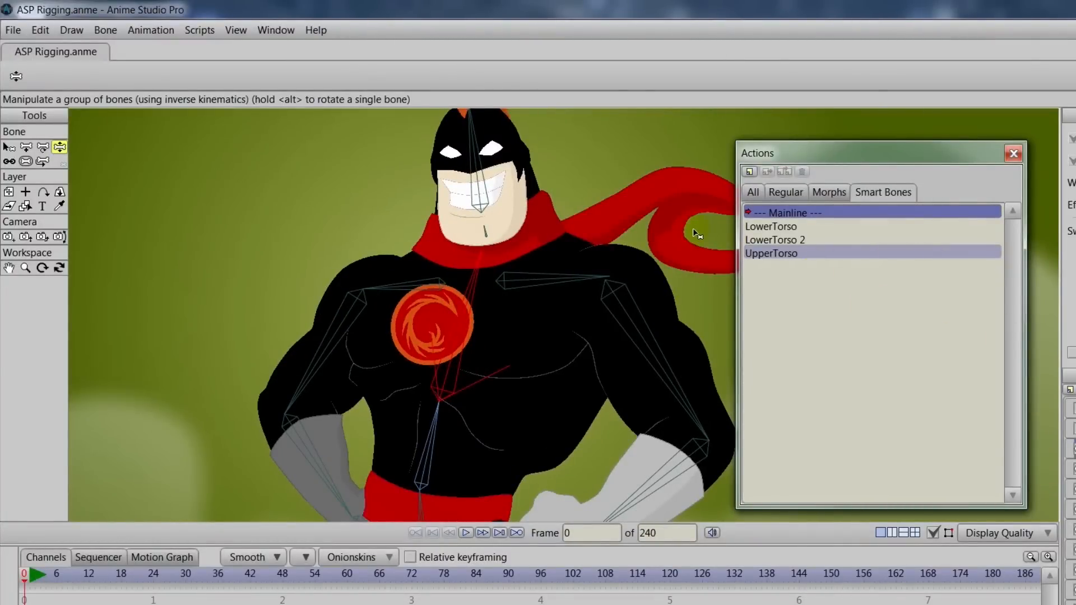
# Step: Select the hero's back thigh bone and create a smart bone action named B.Thigh
pyautogui.moveTo(591, 453); pyautogui.dragTo(614, 248)
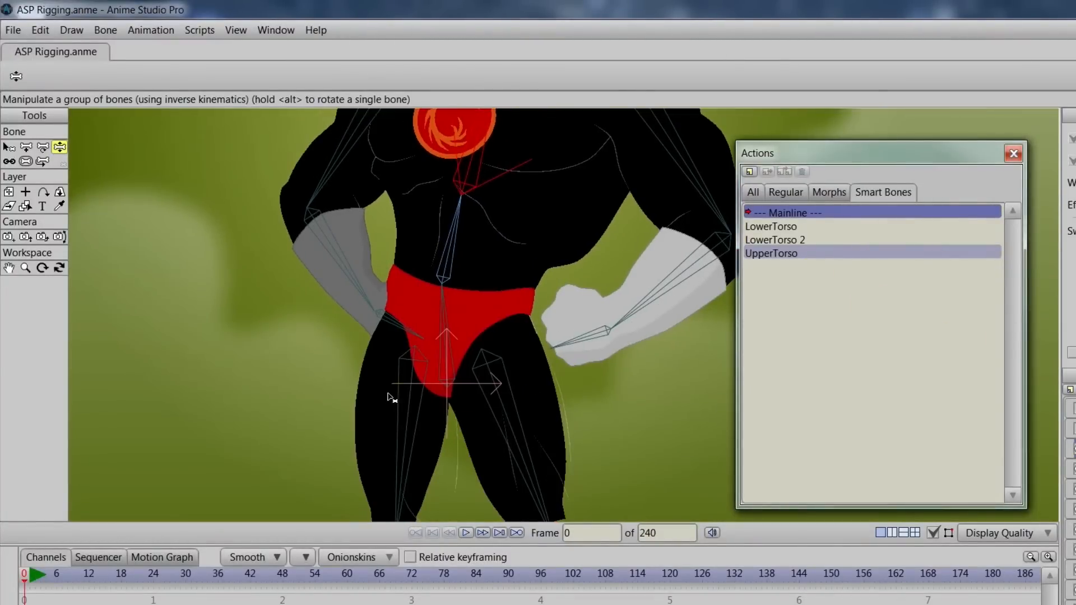
pyautogui.click(9, 147)
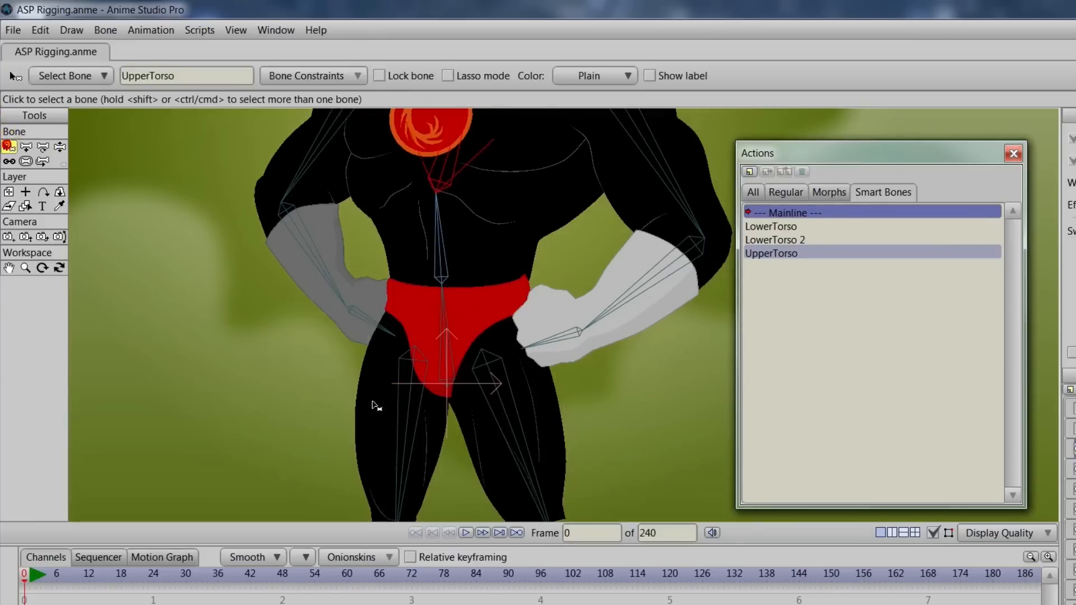
pyautogui.click(409, 407)
pyautogui.click(144, 76)
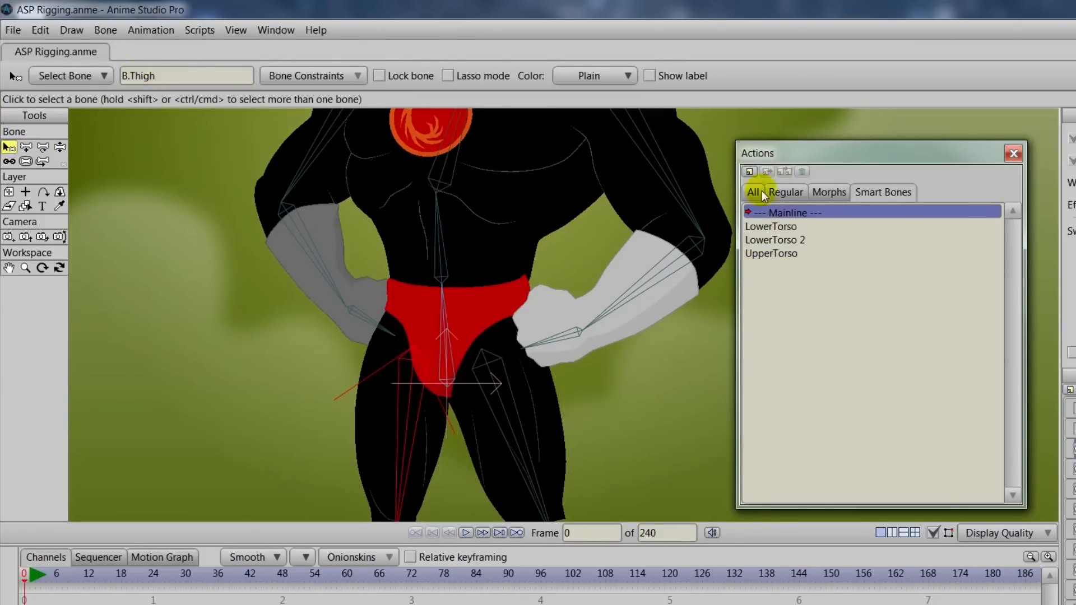
pyautogui.click(749, 172)
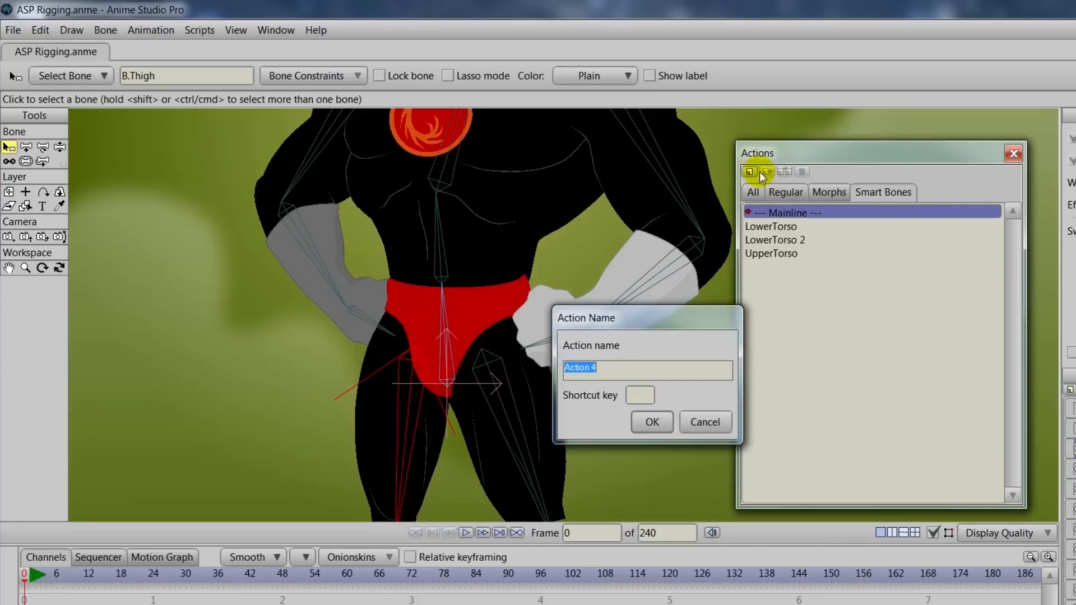
pyautogui.write('B.Thigh')
pyautogui.press('Return')
# Step: Rotate the B.Thigh bone outward to an angle of about 171 at frame 1, swinging the back leg away from the body
pyautogui.scroll(-2, 504, 347)
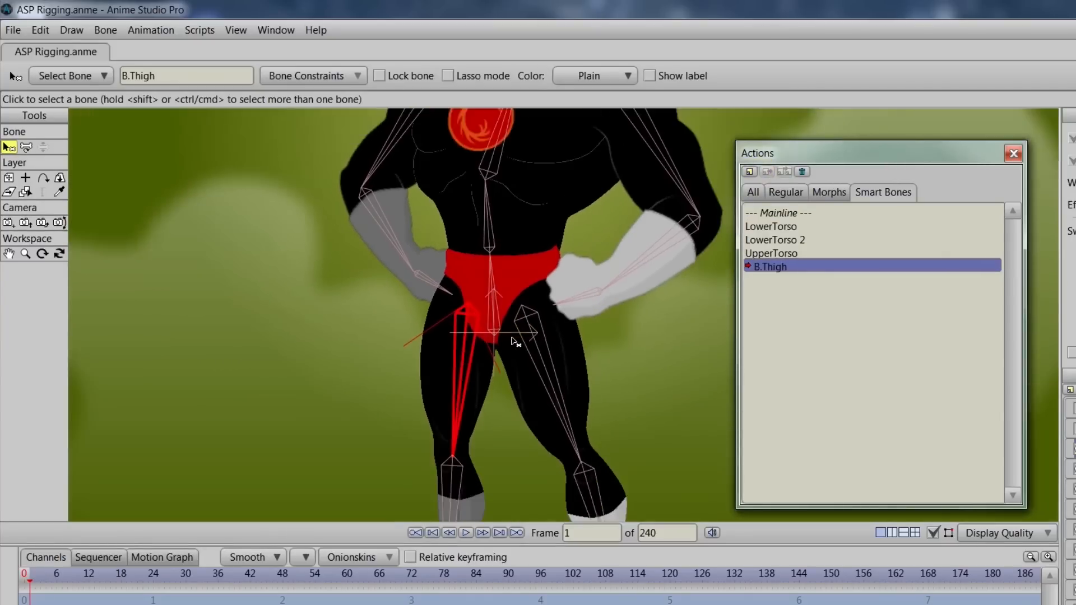
pyautogui.moveTo(541, 360); pyautogui.dragTo(499, 330)
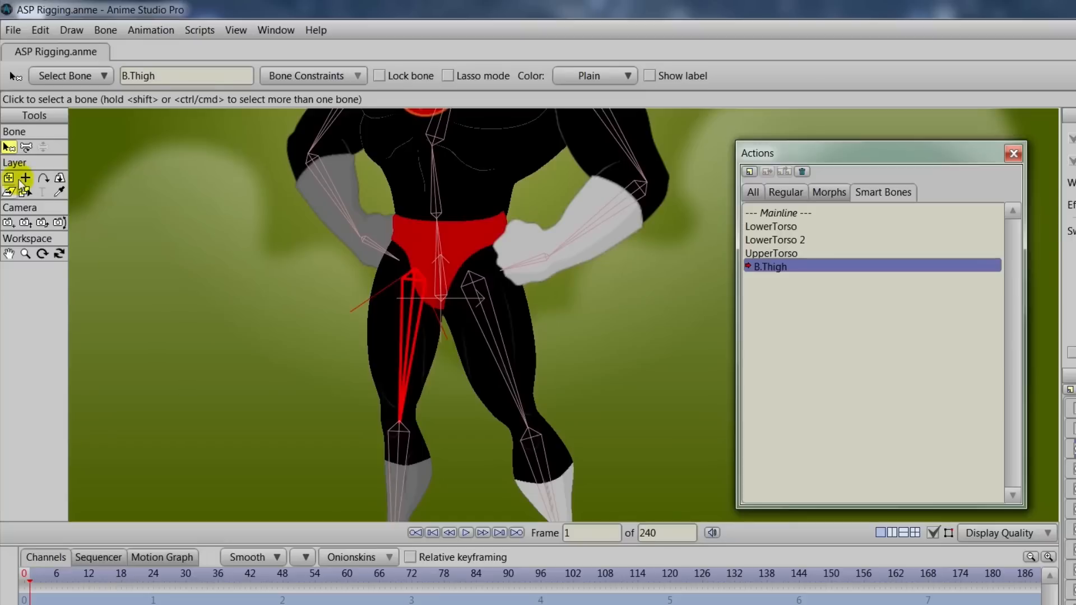
pyautogui.click(26, 148)
pyautogui.moveTo(414, 364); pyautogui.dragTo(279, 313)
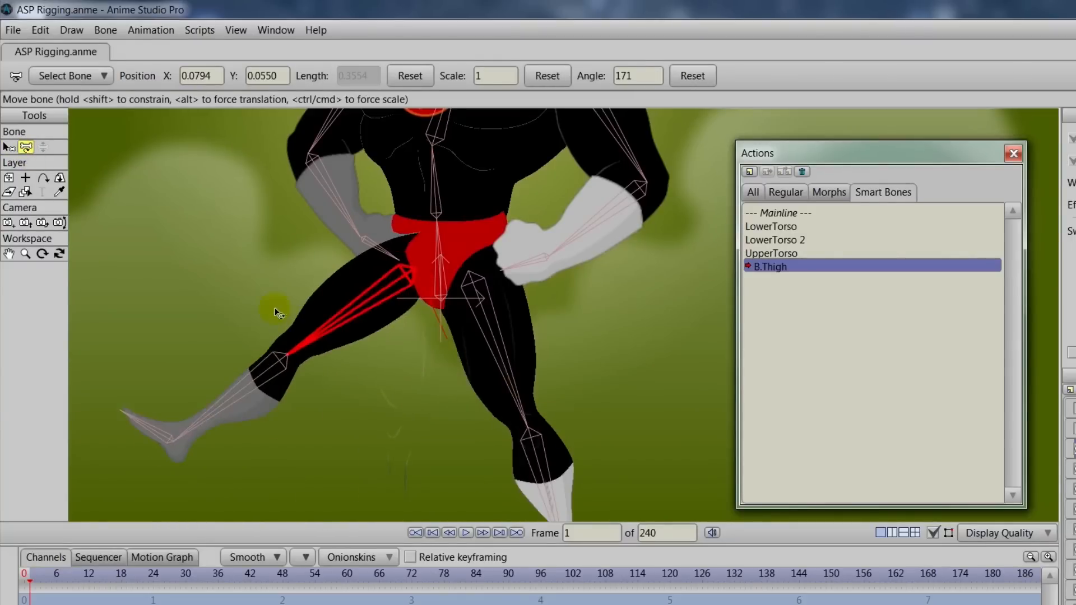
# Step: On the Underwear layer, adjust the leg-opening points beside the raised back thigh with Transform Points
pyautogui.scroll(1, 394, 321)
pyautogui.moveTo(396, 323); pyautogui.dragTo(468, 356)
pyautogui.scroll(1, 459, 314)
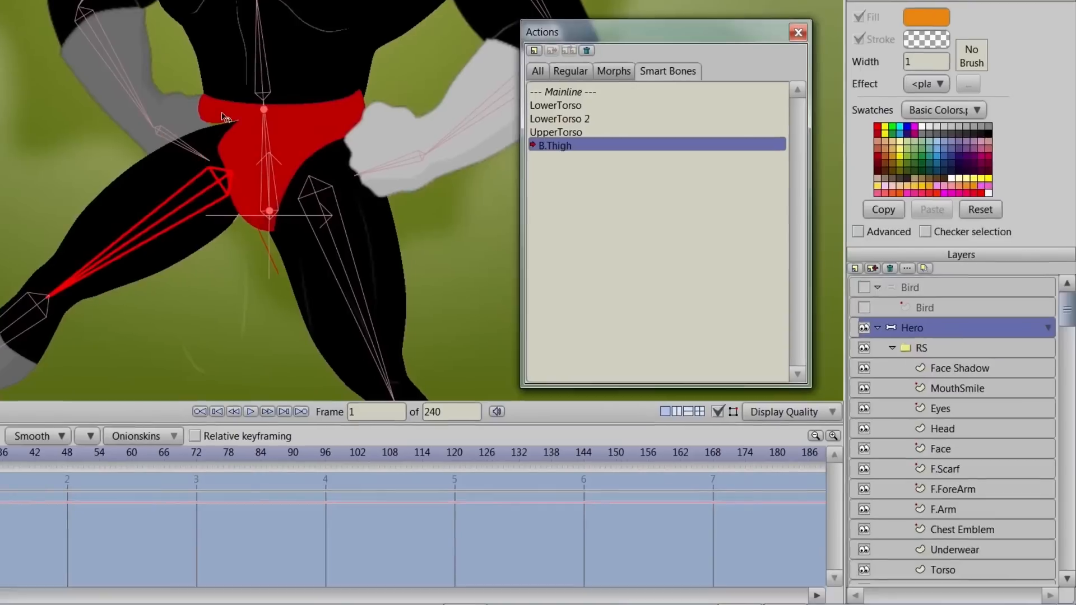
pyautogui.keyDown('ctrl'); pyautogui.keyDown('alt'); pyautogui.click(223, 116); pyautogui.keyUp('alt'); pyautogui.keyUp('ctrl')
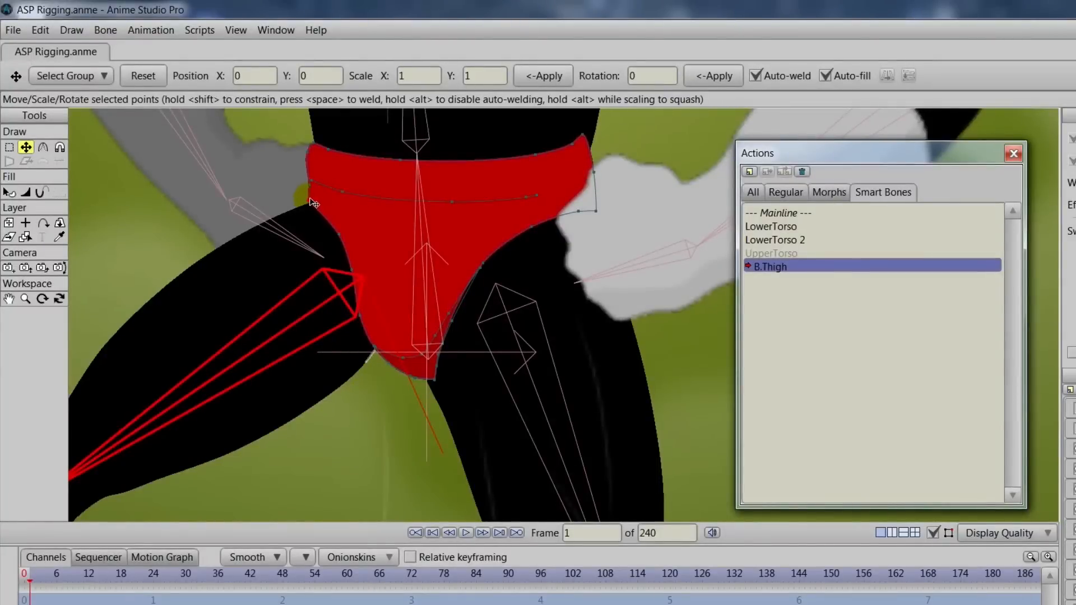
pyautogui.moveTo(310, 199); pyautogui.dragTo(305, 199)
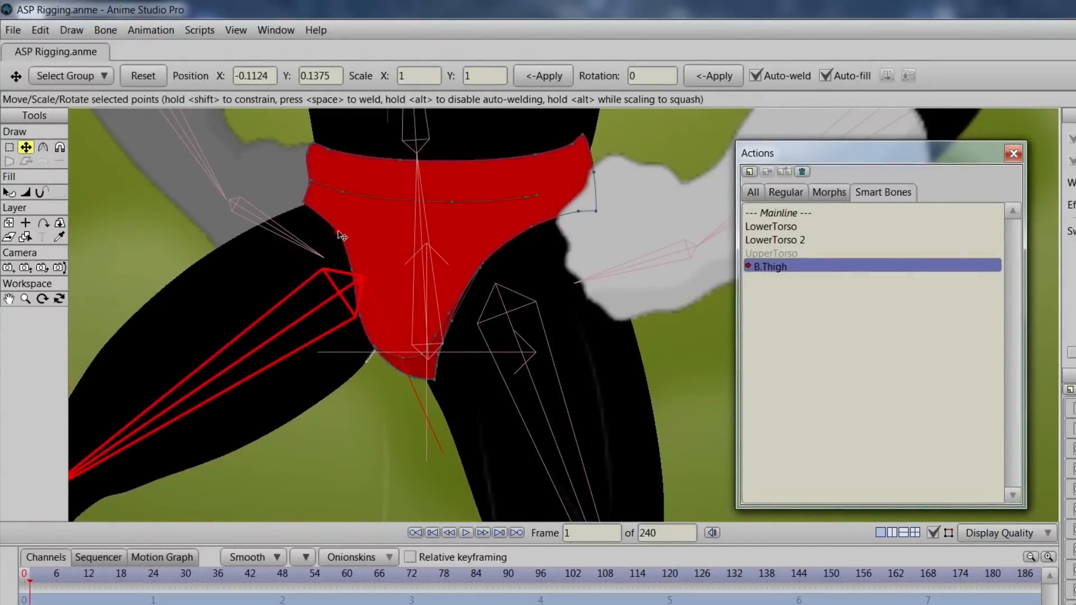
pyautogui.click(339, 232)
# Step: Return to the Mainline timeline and test the B.Thigh correction on the Hero layer by moving the back leg with Manipulate Bones
pyautogui.scroll(-1, 308, 341)
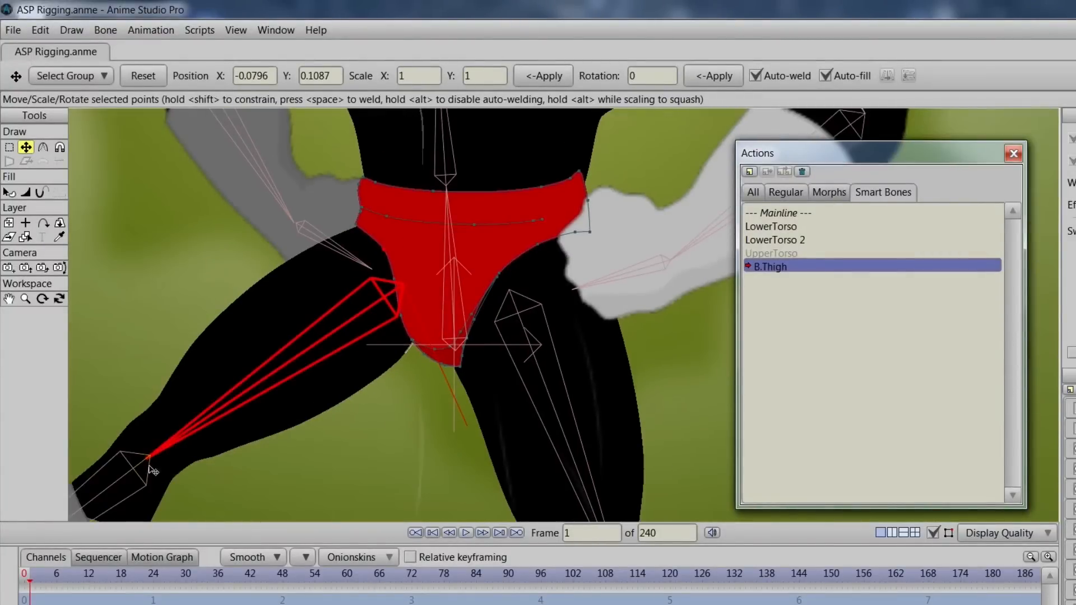
pyautogui.click(34, 584)
pyautogui.doubleClick(785, 213)
pyautogui.click(1071, 449)
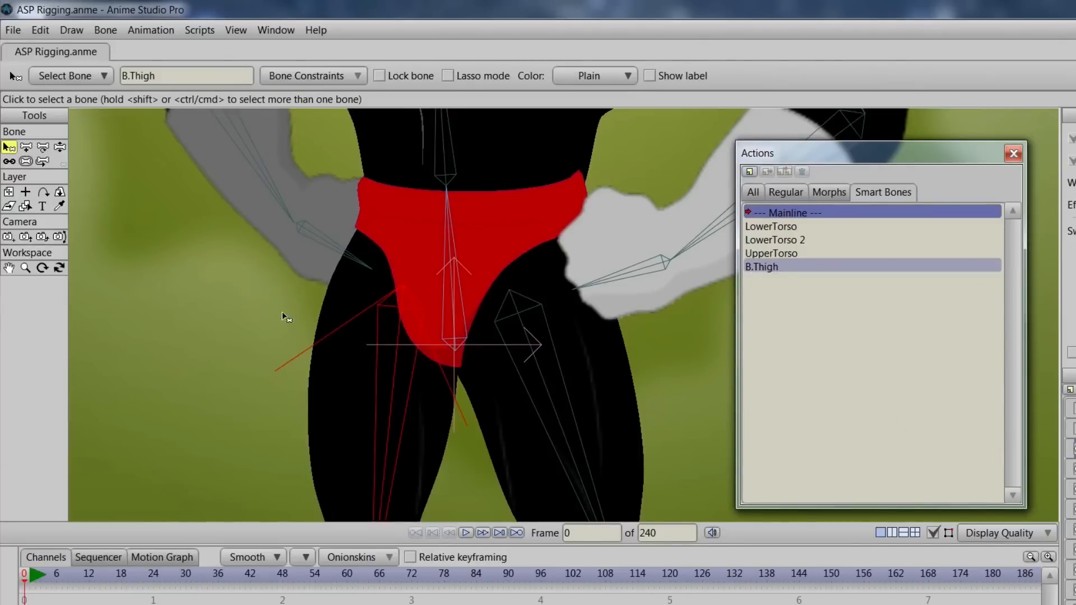
pyautogui.click(59, 147)
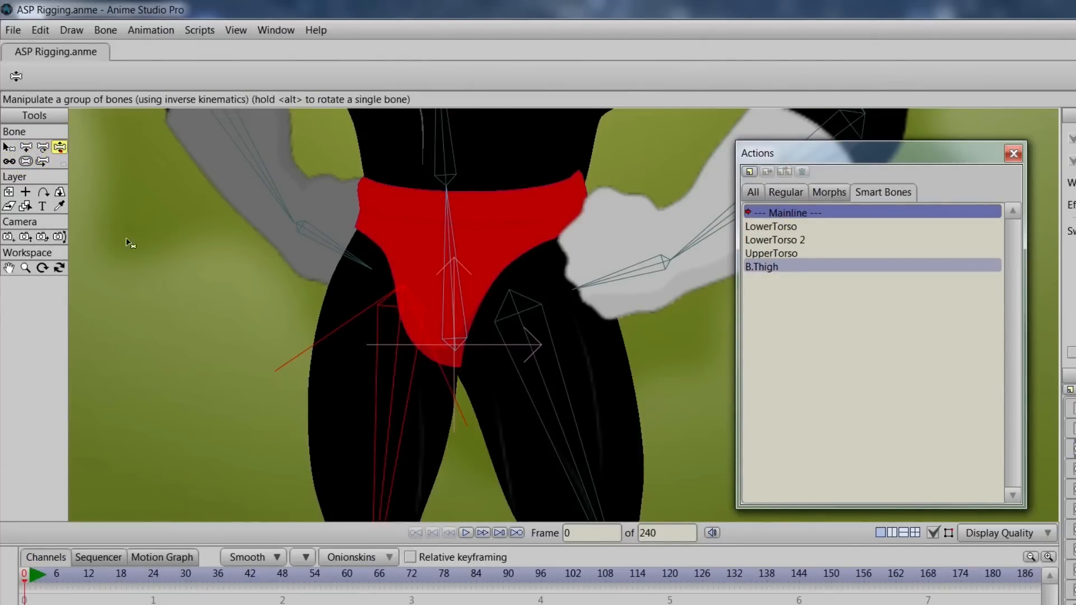
pyautogui.scroll(-3, 280, 332)
pyautogui.moveTo(453, 405); pyautogui.dragTo(475, 458)
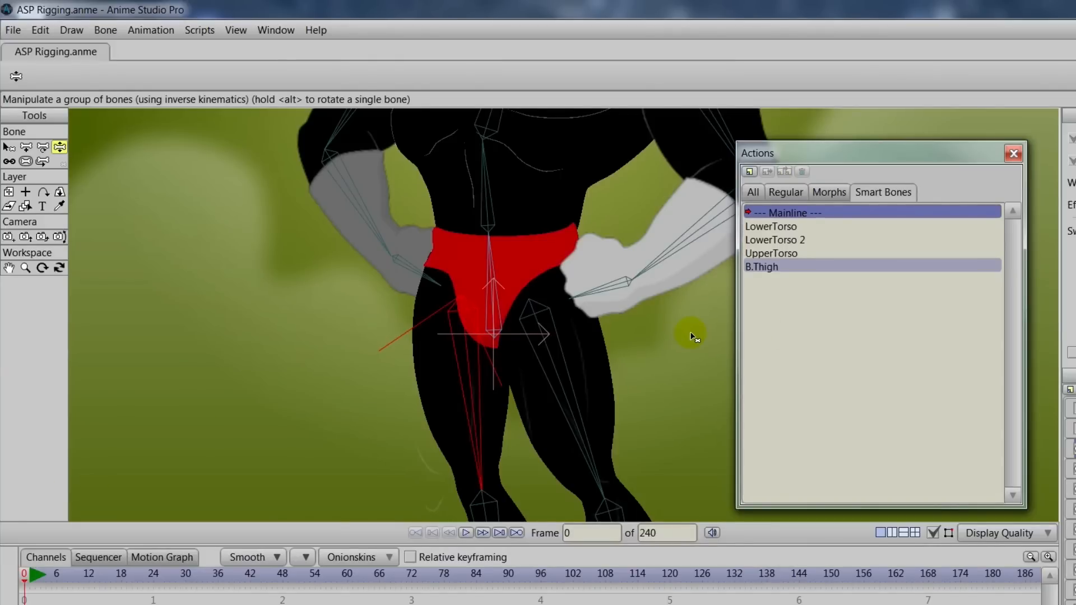
# Step: Select the hero's back calf bone and create a smart bone action named B.Calf
pyautogui.moveTo(623, 429); pyautogui.dragTo(639, 289)
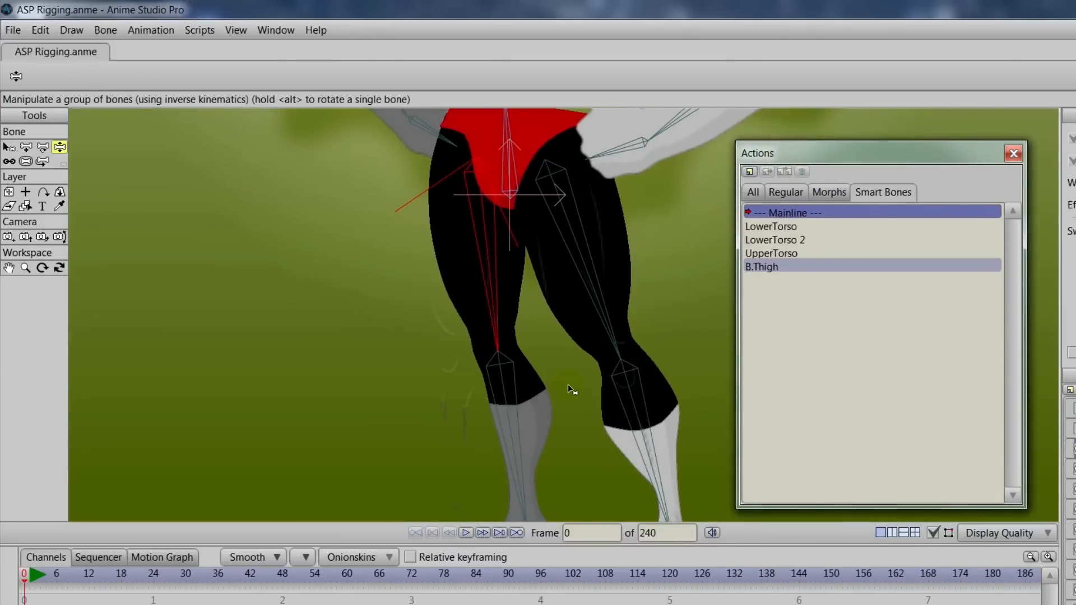
pyautogui.click(9, 147)
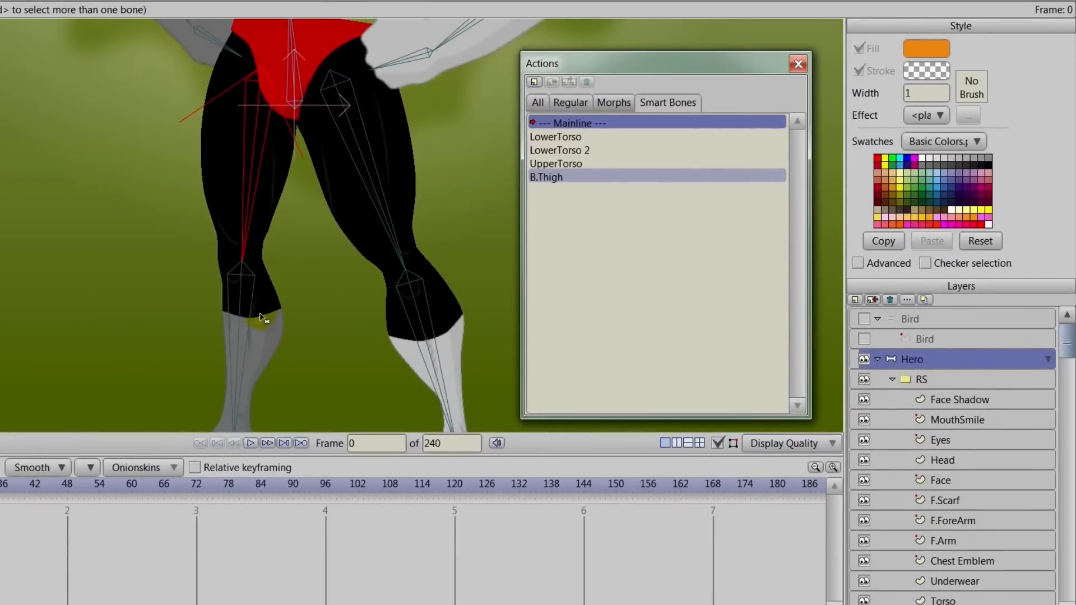
pyautogui.click(238, 300)
pyautogui.click(240, 303)
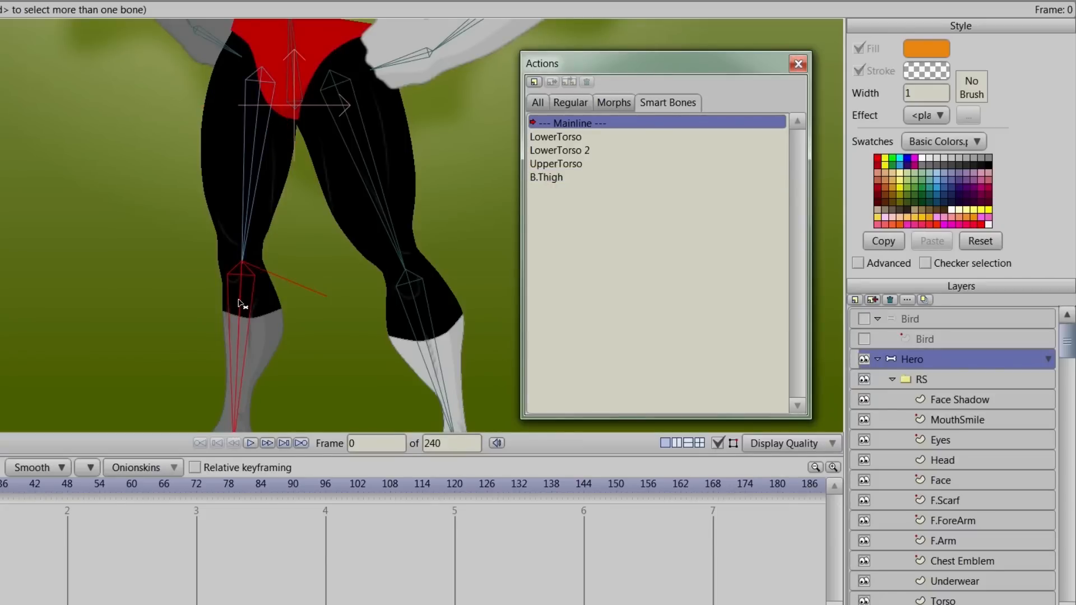
pyautogui.click(535, 82)
pyautogui.write('B.Calf')
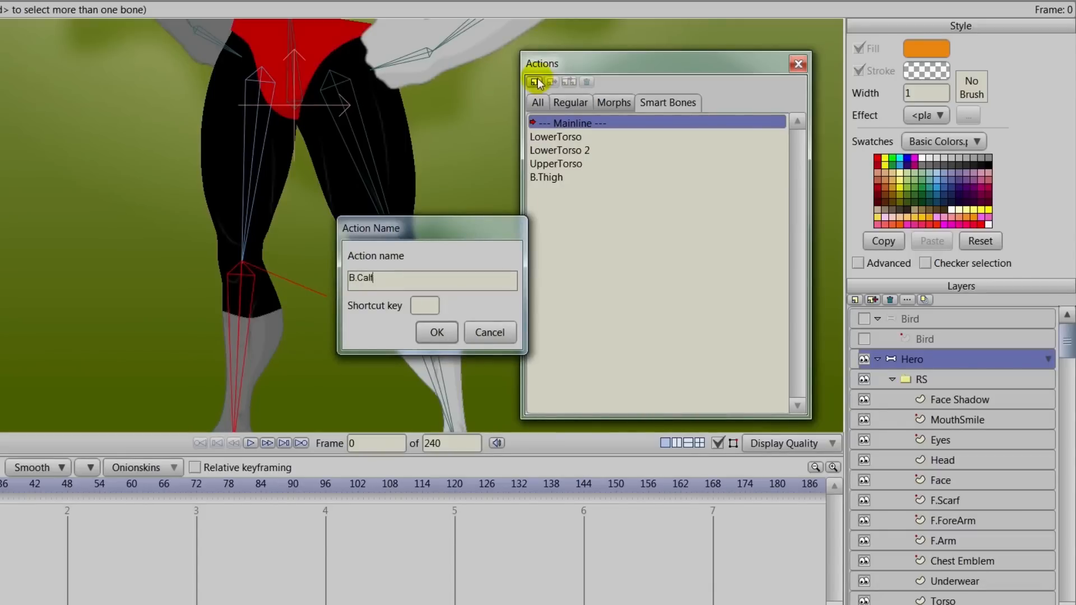
pyautogui.press('Return')
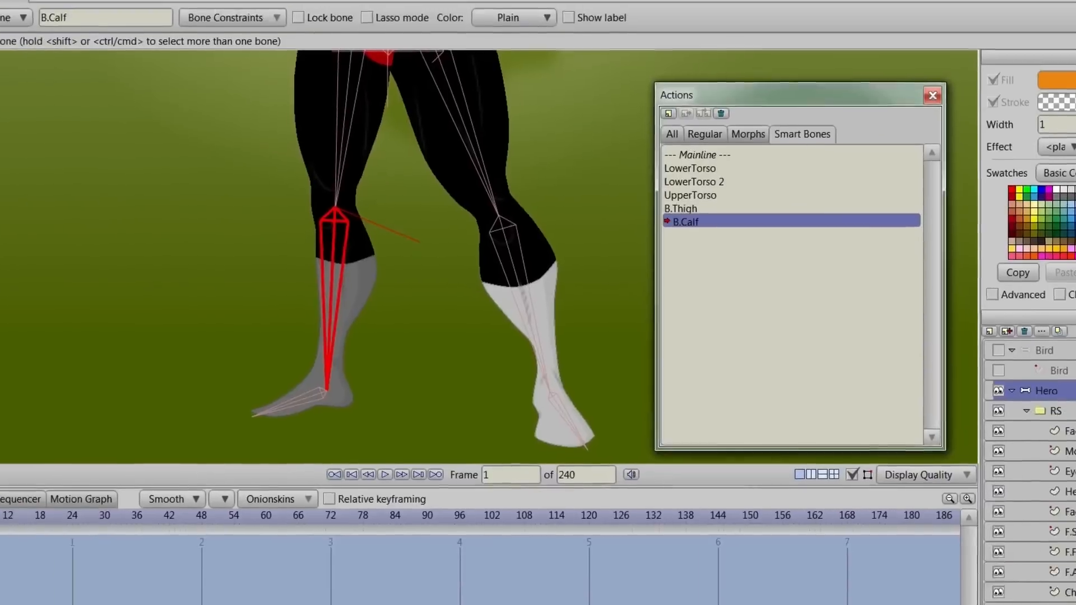
# Step: Rotate the B.Calf bone backward to an angle of about 73 at frame 1, bending the back knee
pyautogui.press('t')
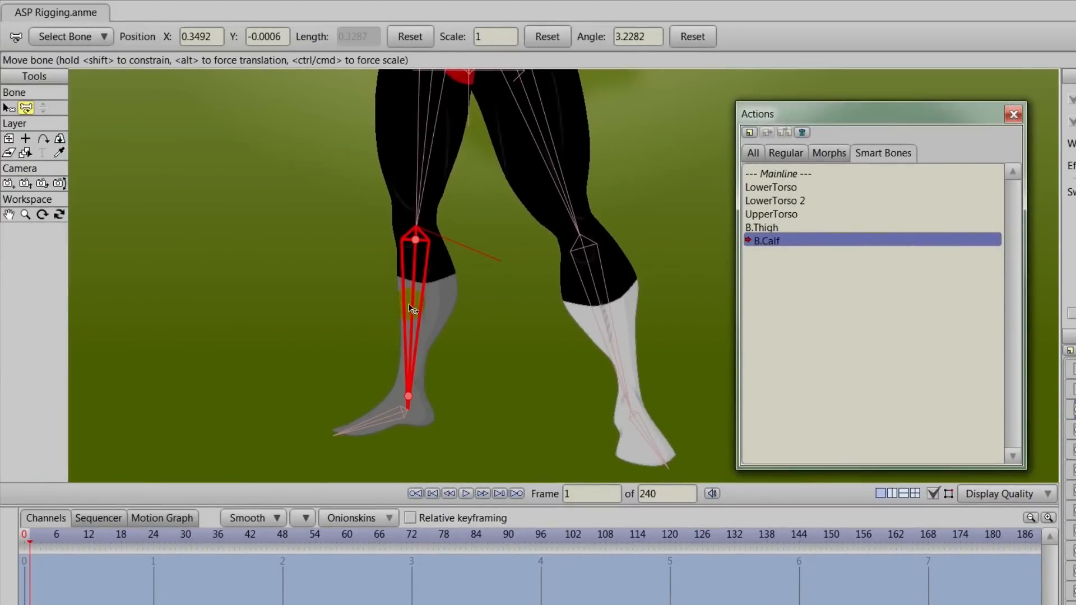
pyautogui.moveTo(412, 309); pyautogui.dragTo(511, 257)
pyautogui.scroll(2, 469, 276)
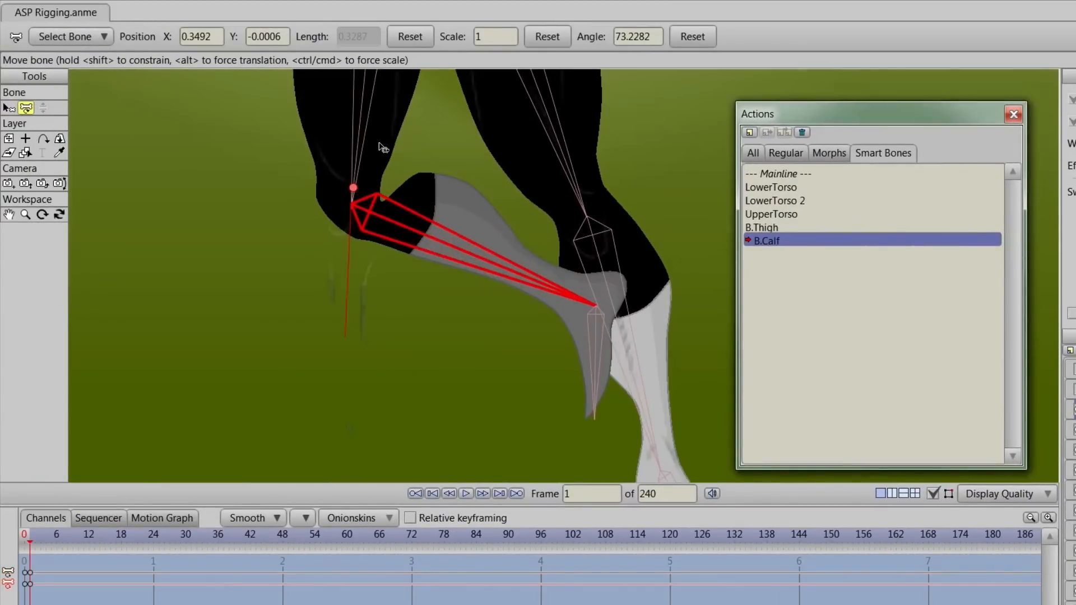
# Step: On the back leg's vector layer, reposition the points behind and in front of the bent knee with Transform Points to clean up its outline
pyautogui.keyDown('alt'); pyautogui.rightClick(379, 146); pyautogui.keyUp('alt')
pyautogui.moveTo(389, 146); pyautogui.dragTo(421, 263)
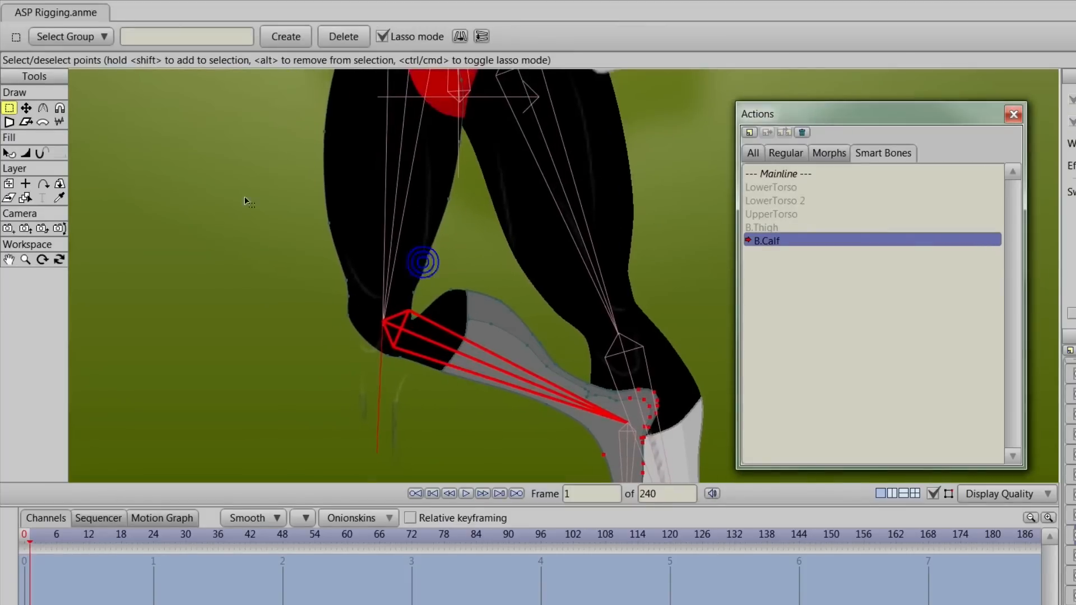
pyautogui.click(21, 112)
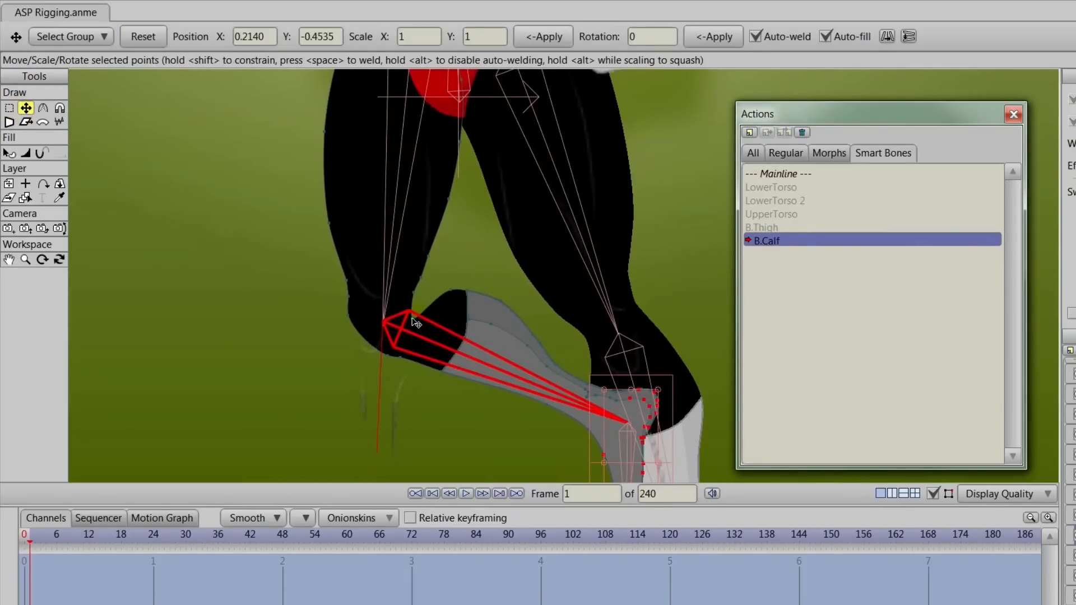
pyautogui.moveTo(420, 324); pyautogui.dragTo(422, 311)
pyautogui.hotkey('ctrl', 'z')
pyautogui.click(414, 320)
pyautogui.moveTo(417, 324); pyautogui.dragTo(419, 289)
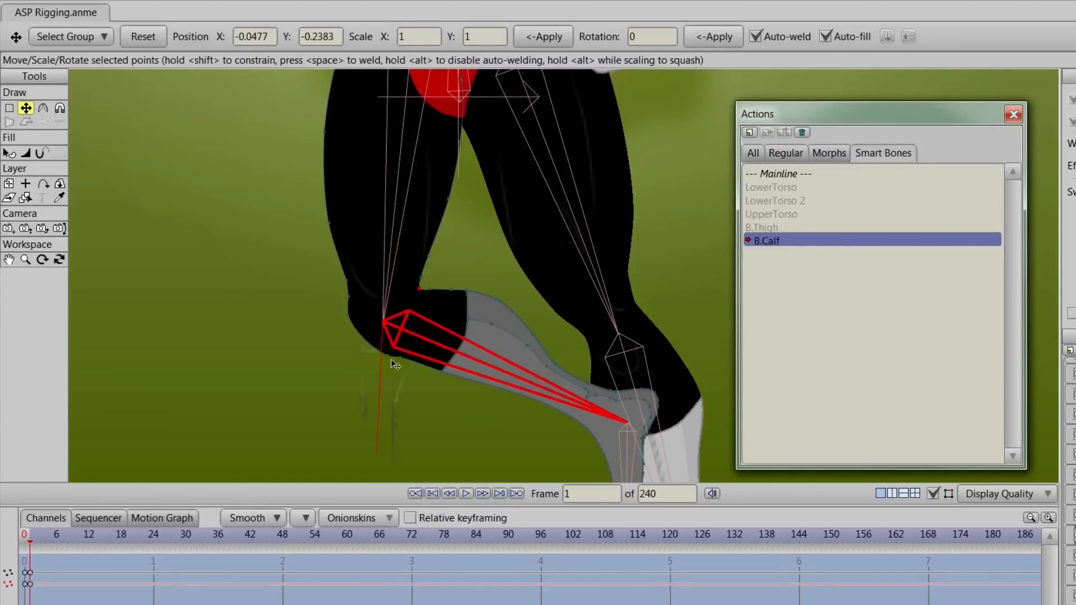
pyautogui.click(351, 316)
pyautogui.moveTo(362, 331); pyautogui.dragTo(385, 361)
# Step: Return to the Mainline timeline, select the Hero layer, and move the Actions window away from the character
pyautogui.click(783, 175)
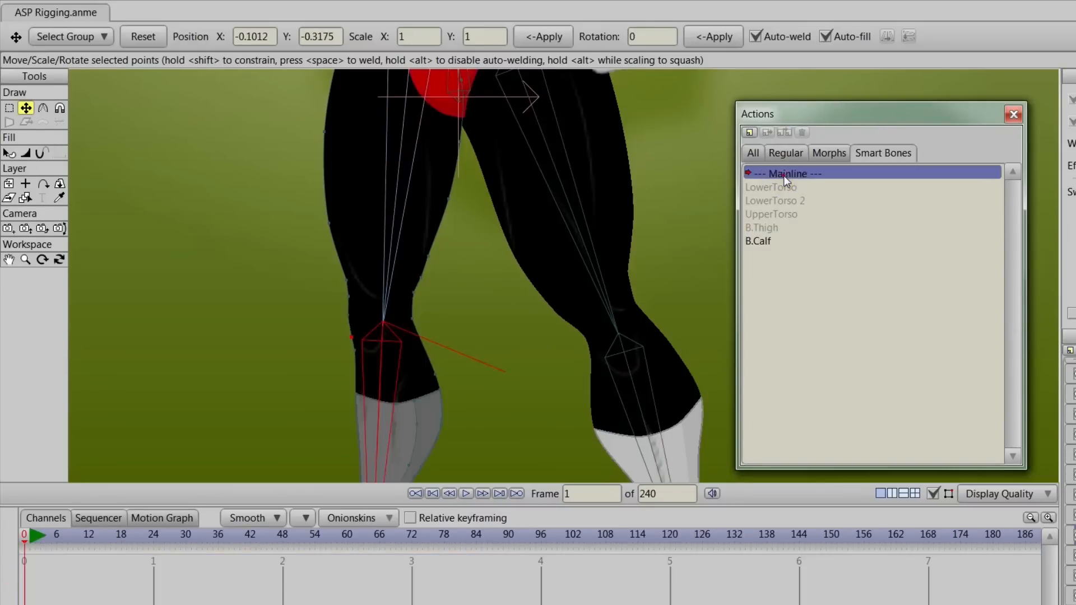
pyautogui.scroll(3, 1008, 448)
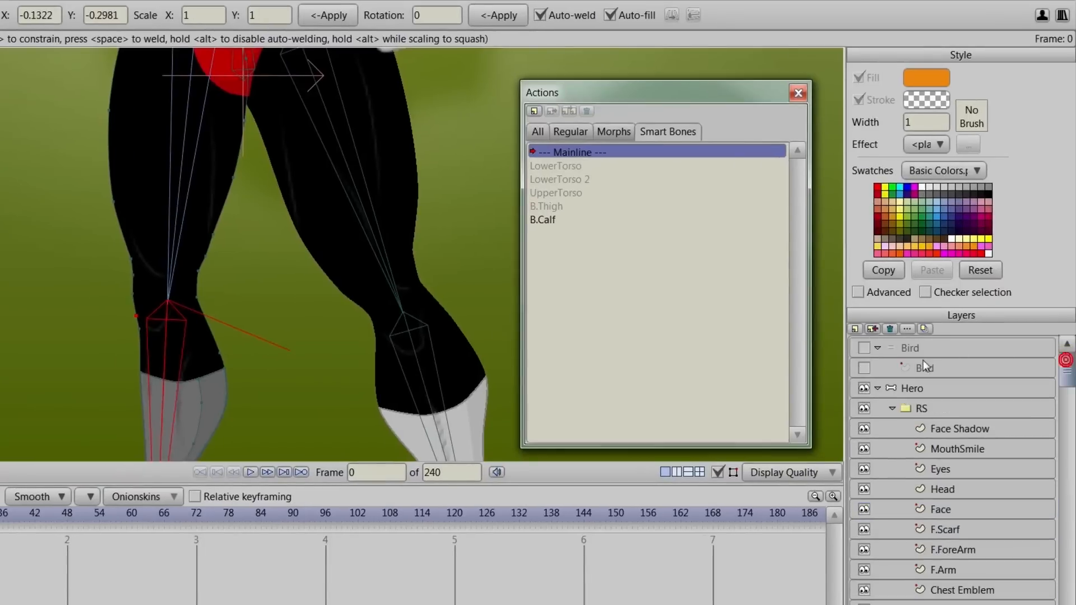
pyautogui.click(909, 388)
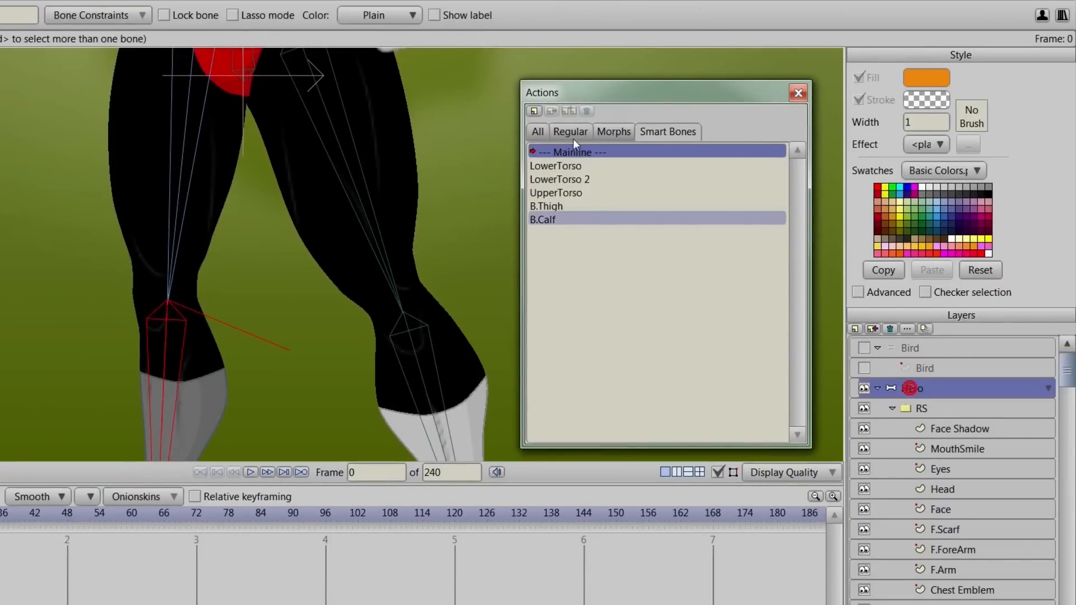
pyautogui.moveTo(588, 91); pyautogui.dragTo(668, 462)
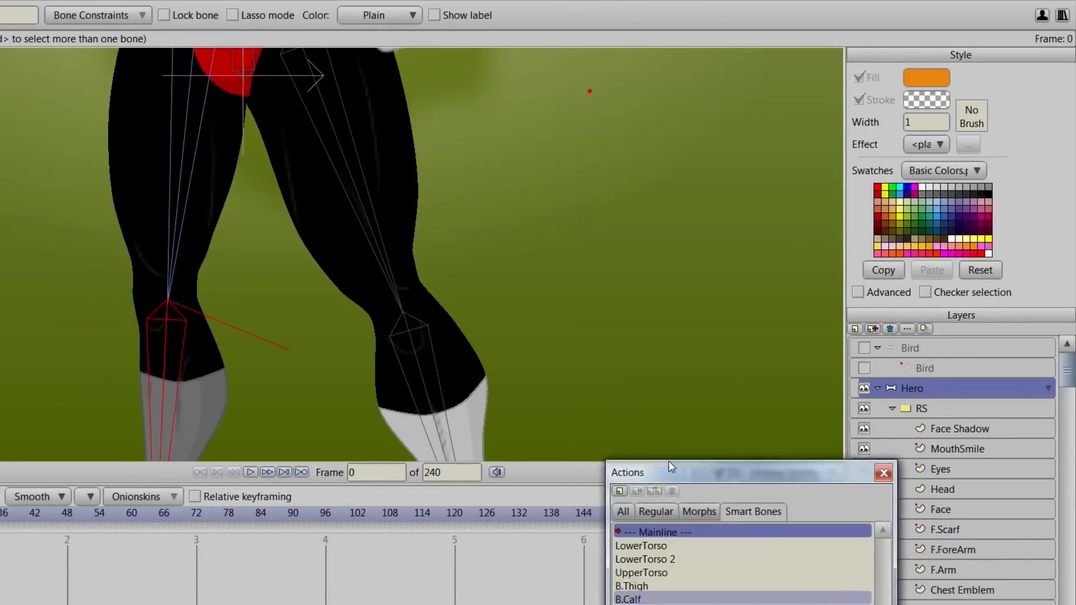
# Step: Test the B.Calf correction by moving the back thigh and calf with Manipulate Bones
pyautogui.scroll(-4, 654, 273)
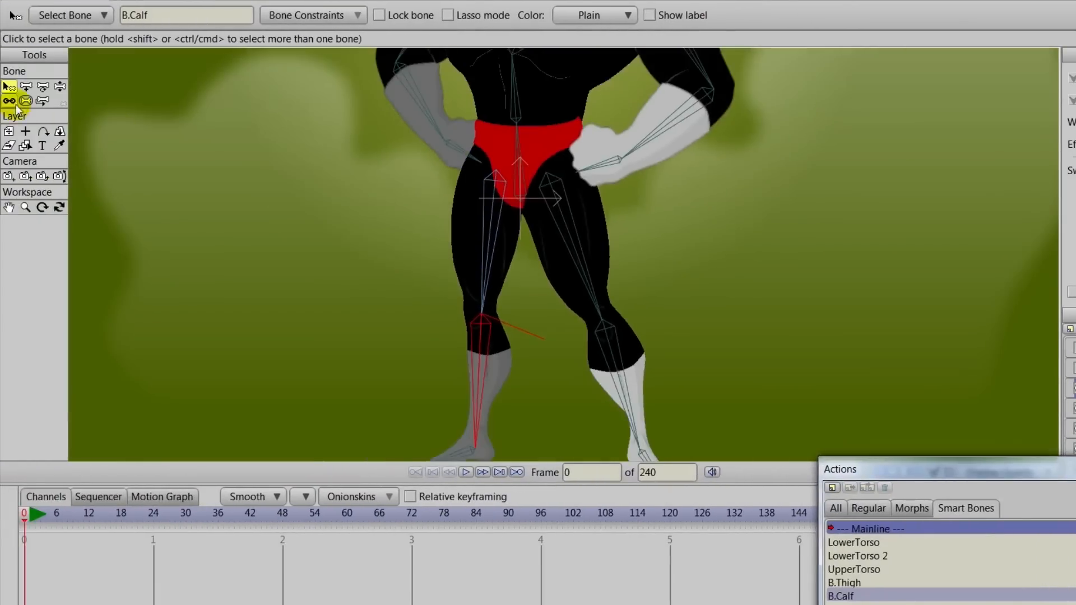
pyautogui.click(60, 87)
pyautogui.moveTo(481, 247); pyautogui.dragTo(438, 224)
pyautogui.moveTo(365, 298); pyautogui.dragTo(521, 340)
pyautogui.click(9, 86)
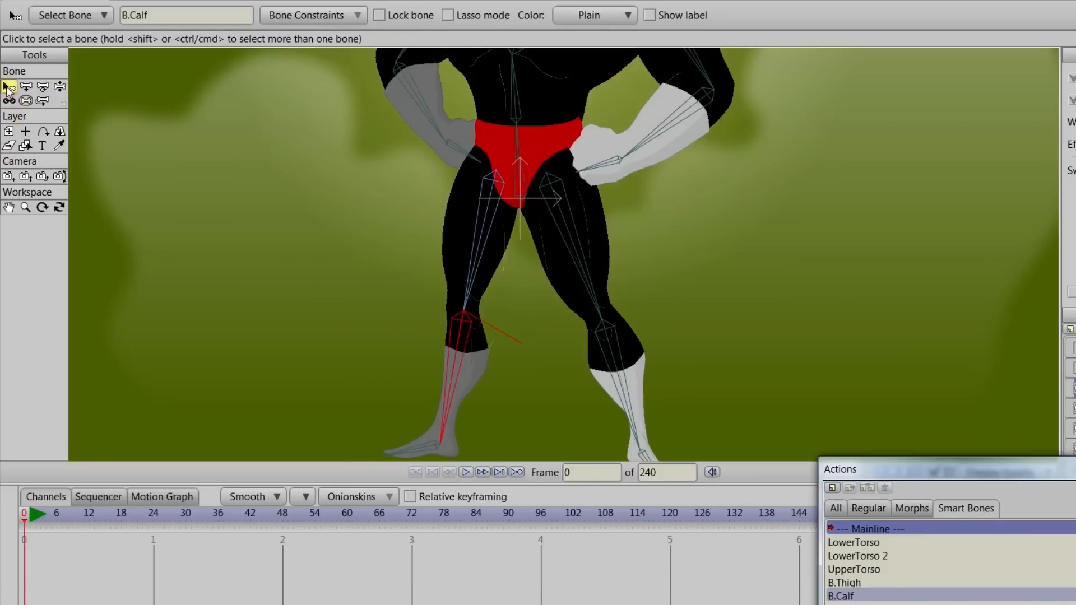
pyautogui.scroll(-3, 409, 300)
pyautogui.scroll(-2, 426, 303)
pyautogui.scroll(4, 435, 283)
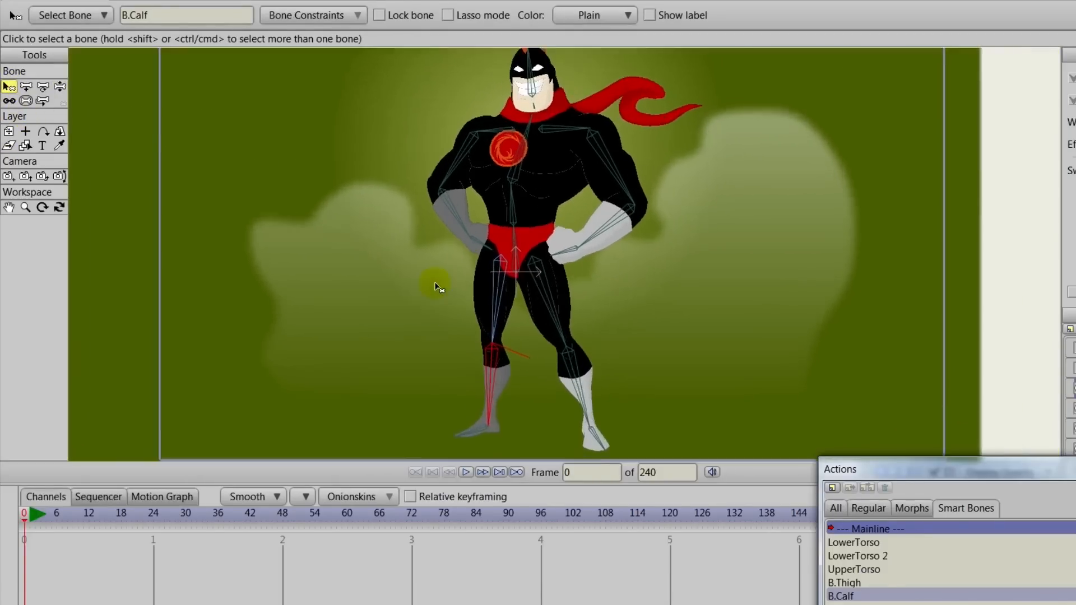
pyautogui.moveTo(956, 472); pyautogui.dragTo(963, 532)
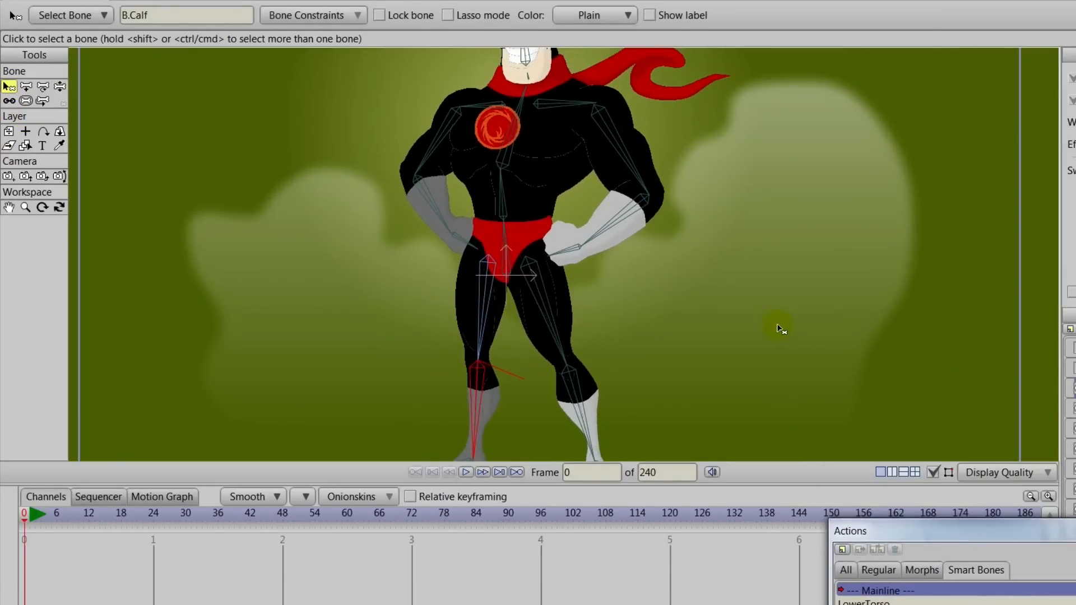
pyautogui.moveTo(773, 320); pyautogui.dragTo(787, 361)
pyautogui.scroll(-1, 790, 359)
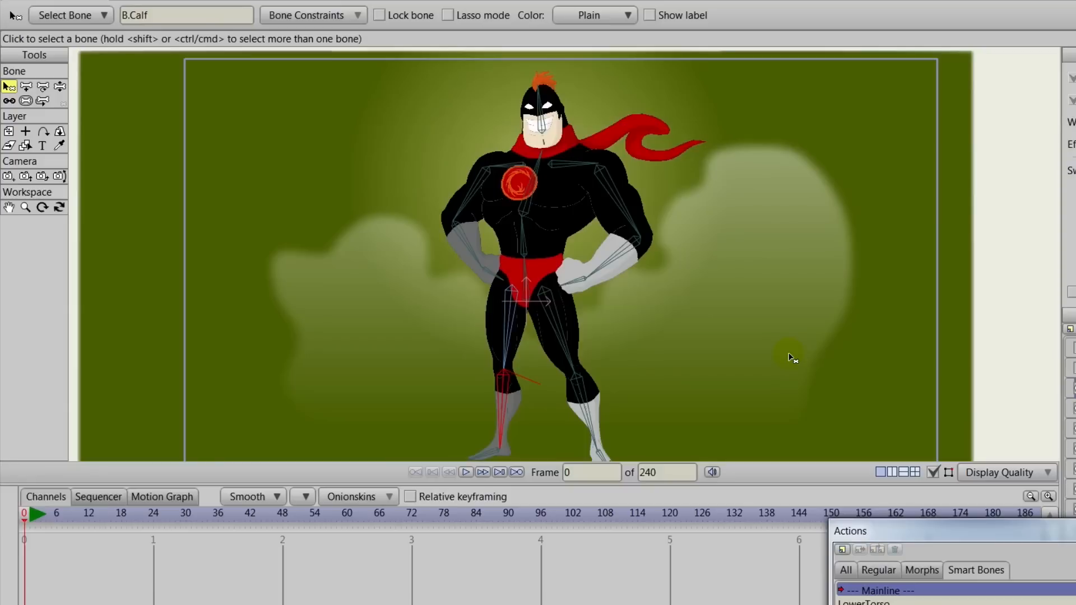